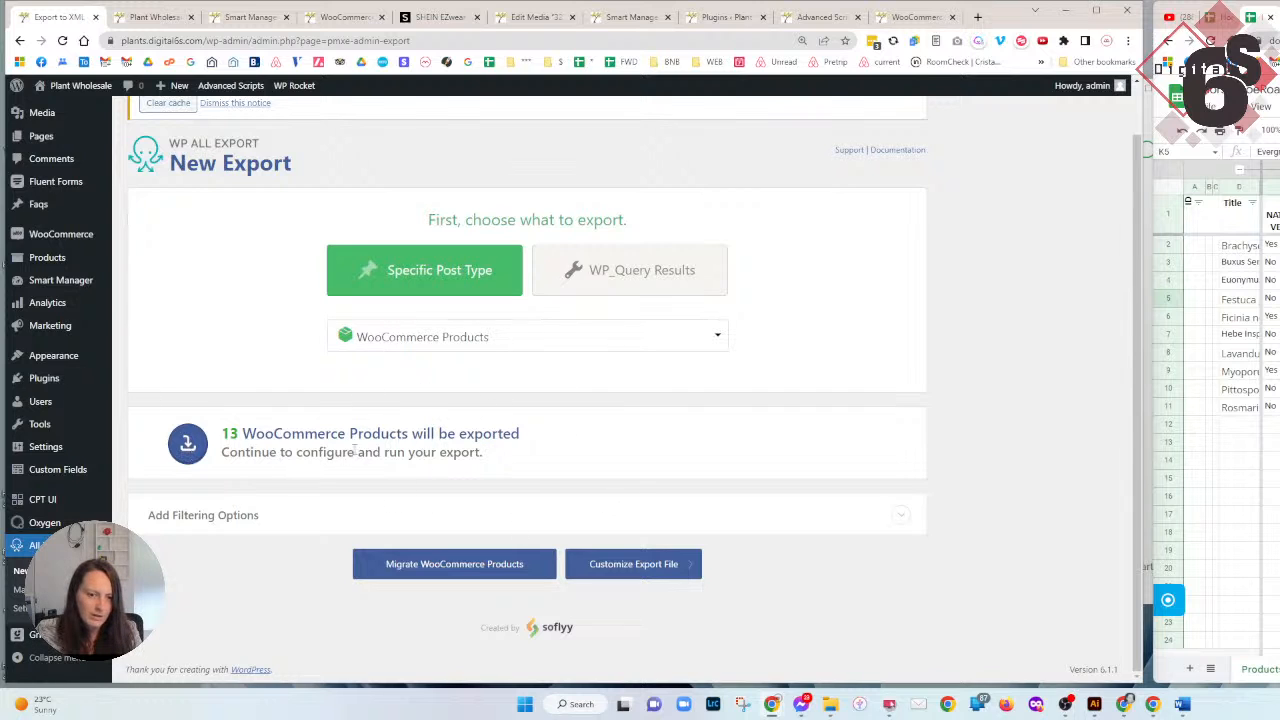
Customize the WooCommerce Products export file and add the Product categories taxonomy to its export fields.
{"action": "left_click", "coordinate": [672, 568]}
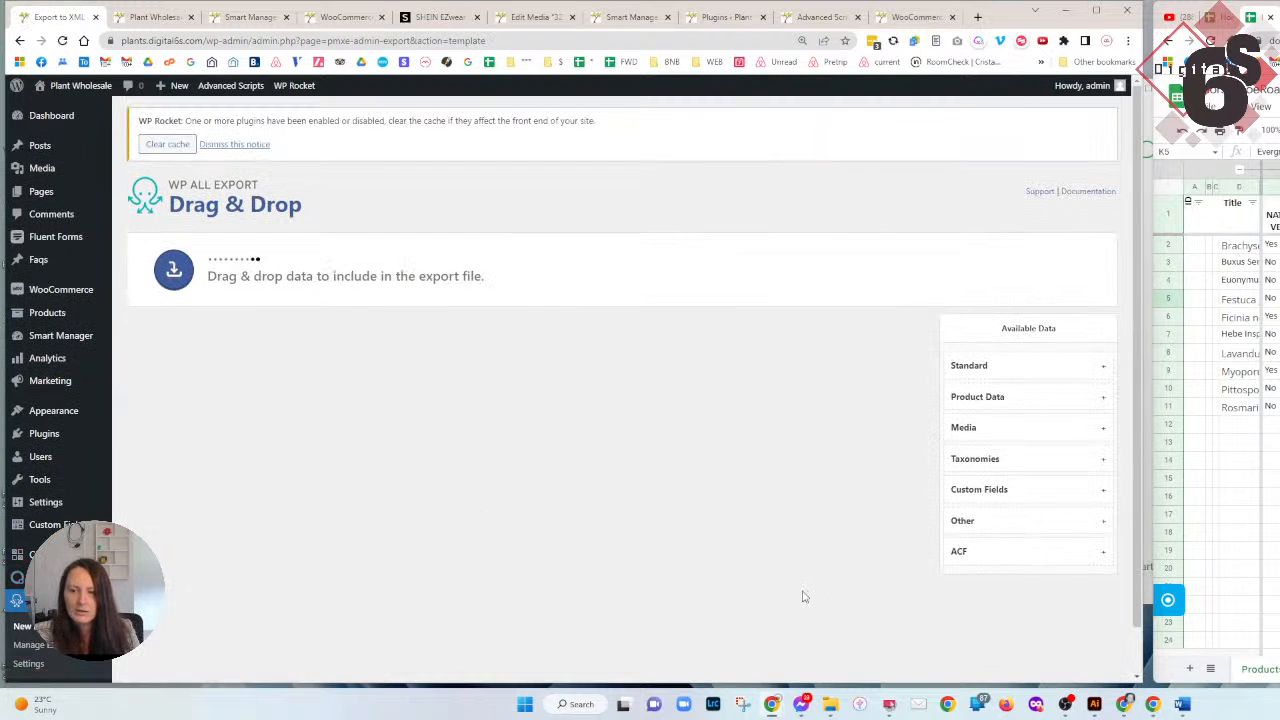
{"action": "scroll", "coordinate": [435, 498], "scroll_direction": "down", "scroll_amount": 1}
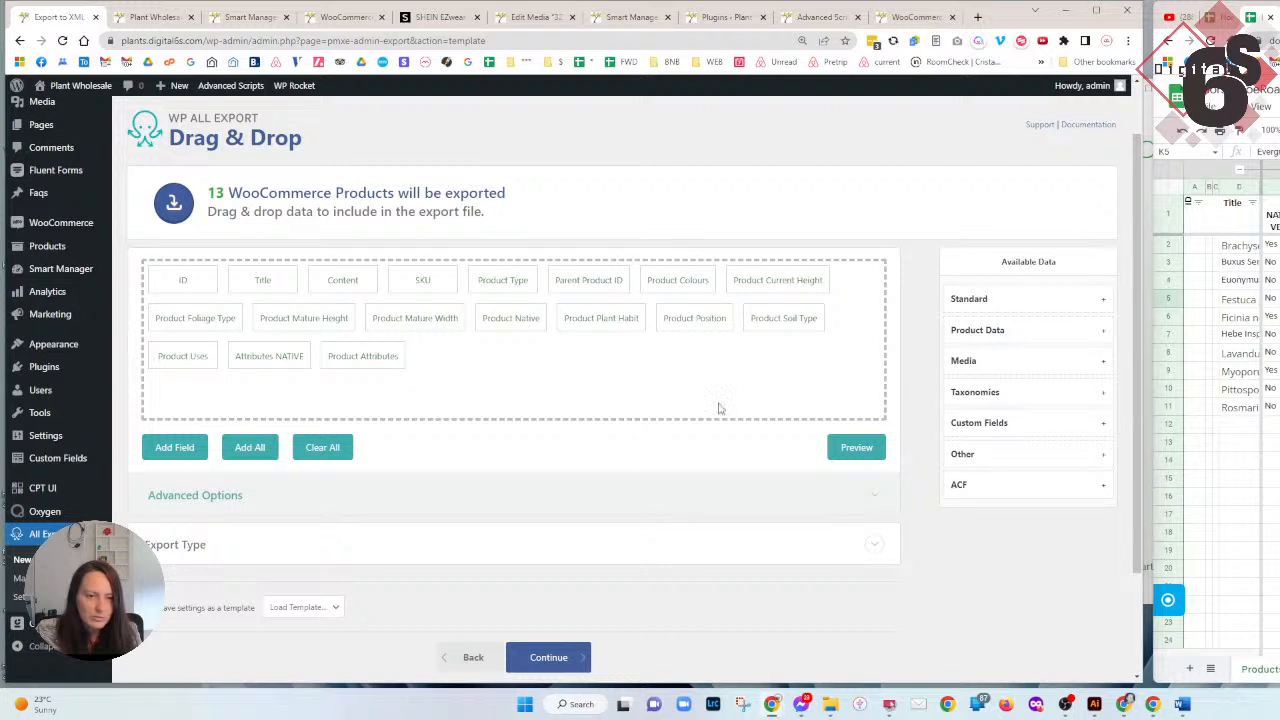
{"action": "left_click", "coordinate": [991, 484]}
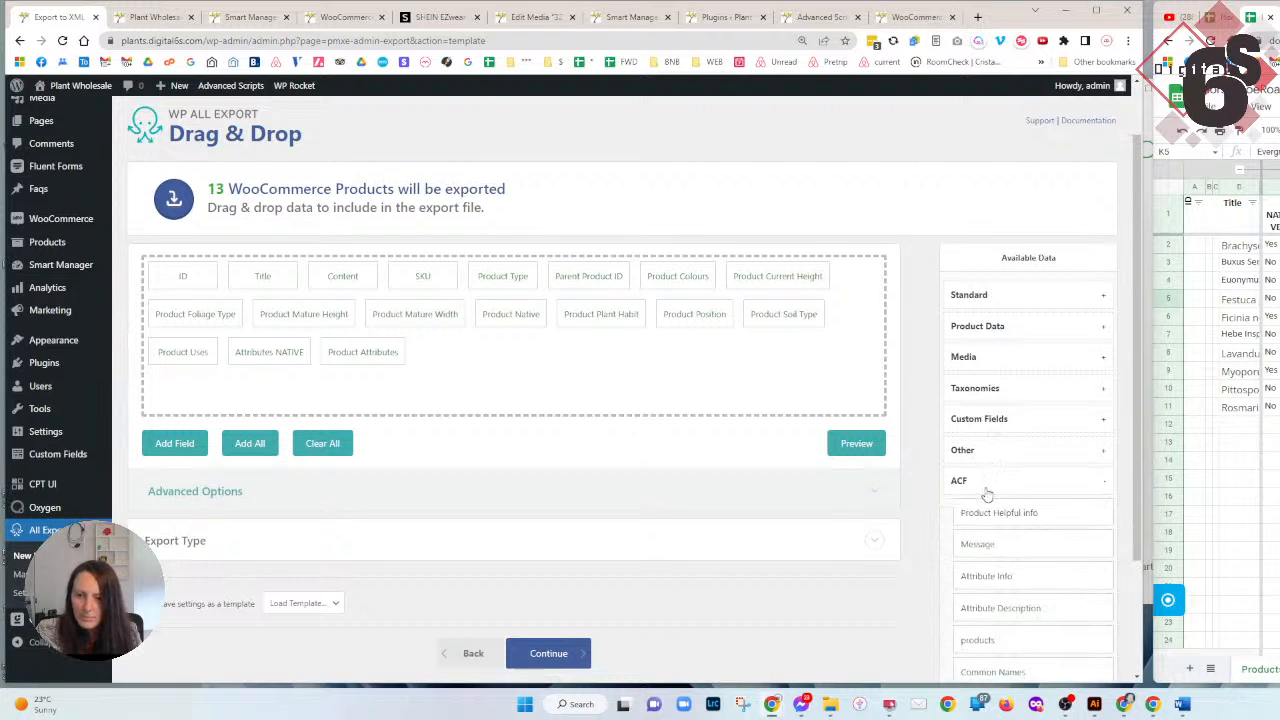
{"action": "scroll", "coordinate": [986, 487], "scroll_direction": "down", "scroll_amount": 1}
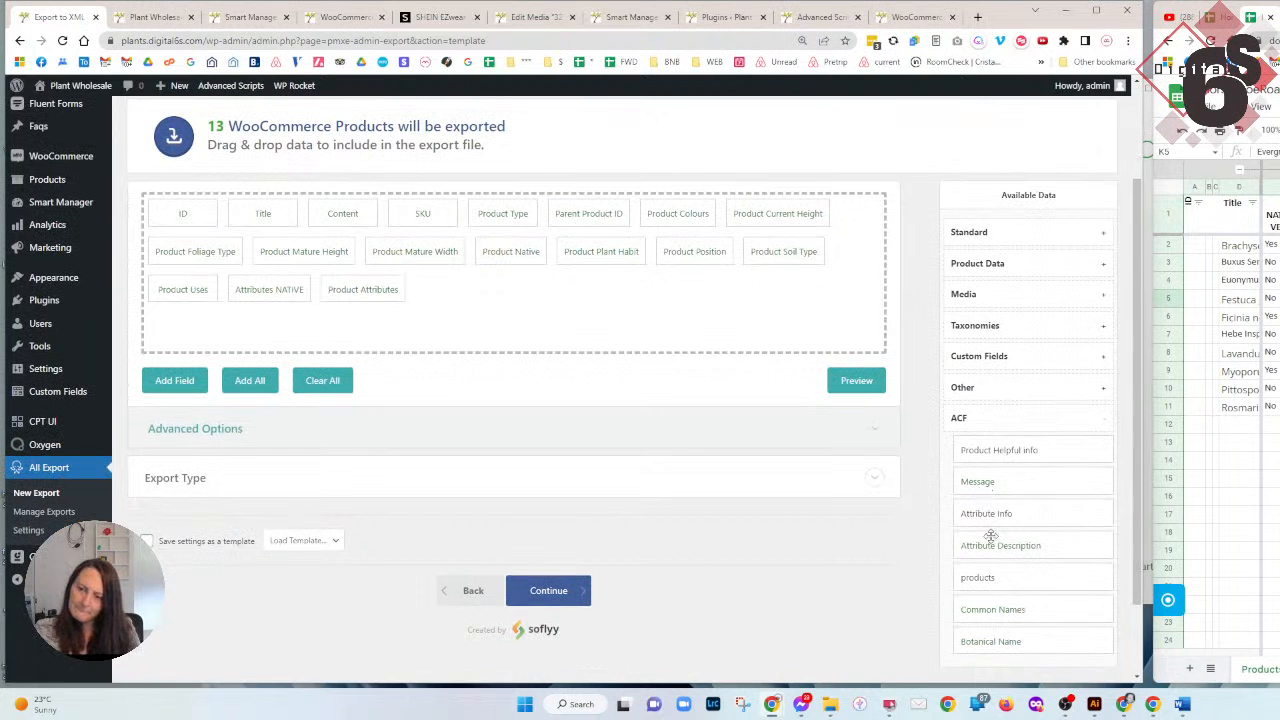
{"action": "left_click", "coordinate": [997, 389]}
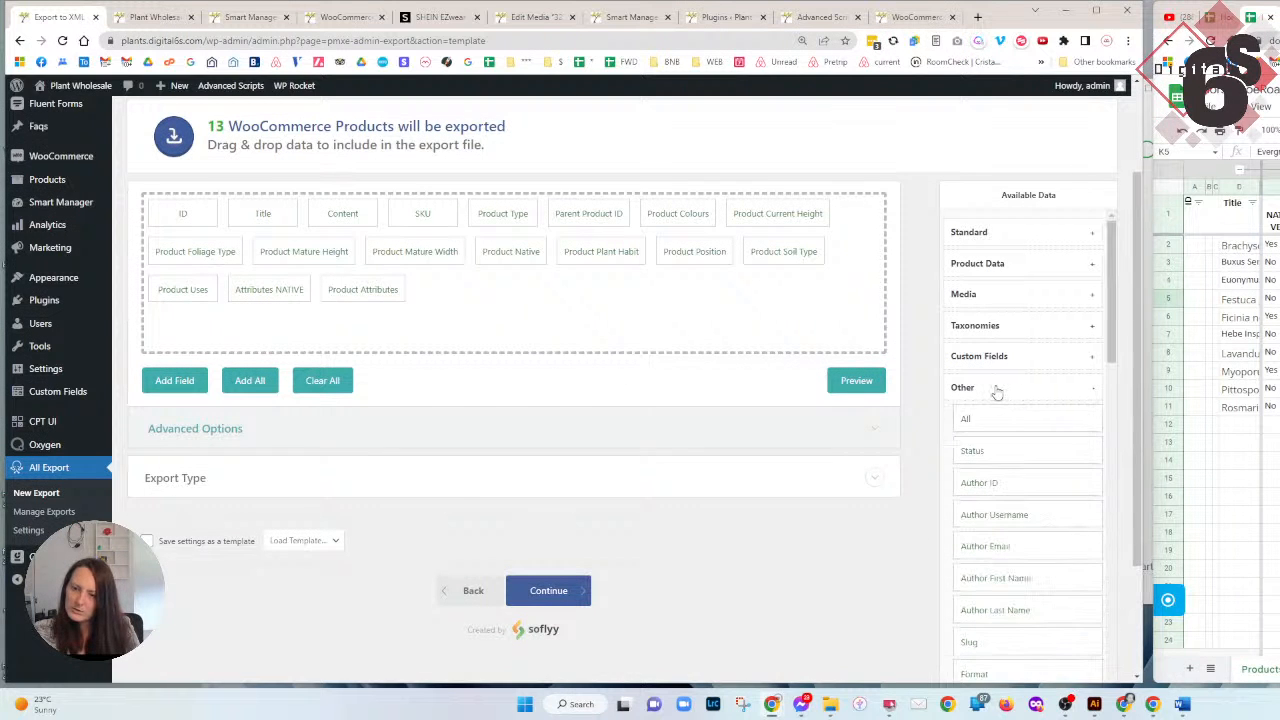
{"action": "scroll", "coordinate": [1014, 606], "scroll_direction": "down", "scroll_amount": 5}
{"action": "scroll", "coordinate": [1016, 609], "scroll_direction": "up", "scroll_amount": 8}
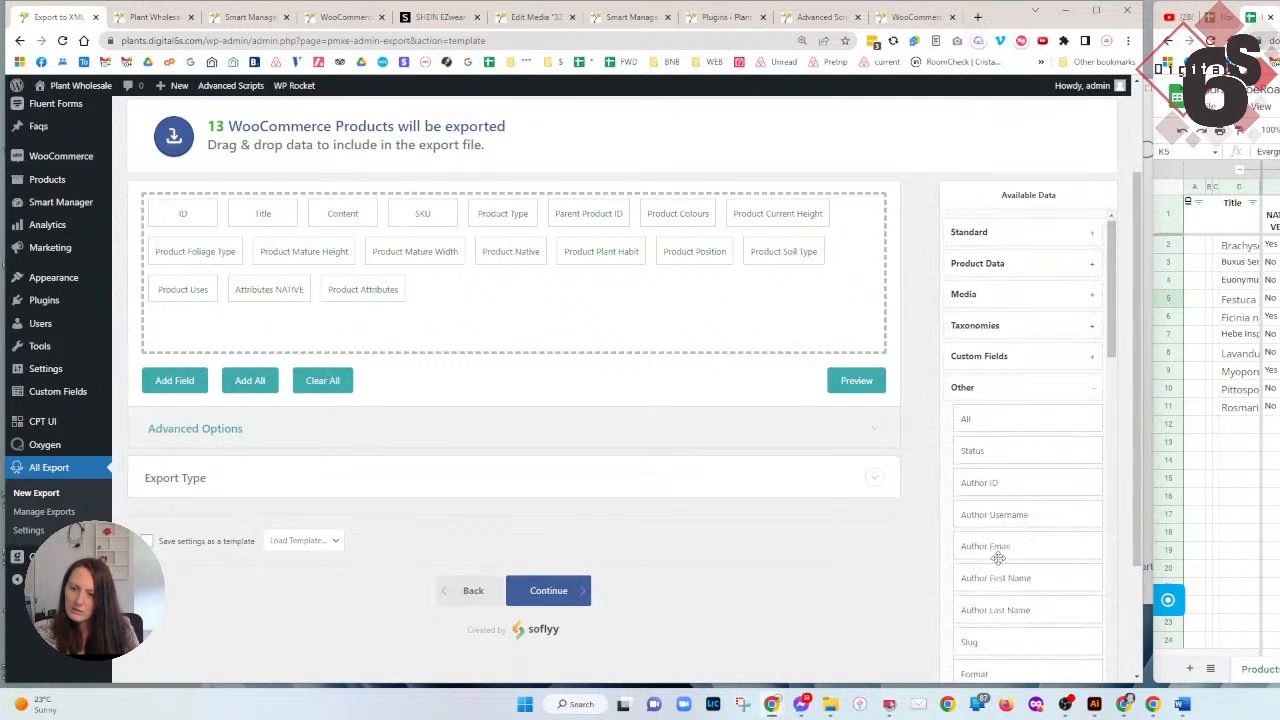
{"action": "left_click", "coordinate": [1008, 466]}
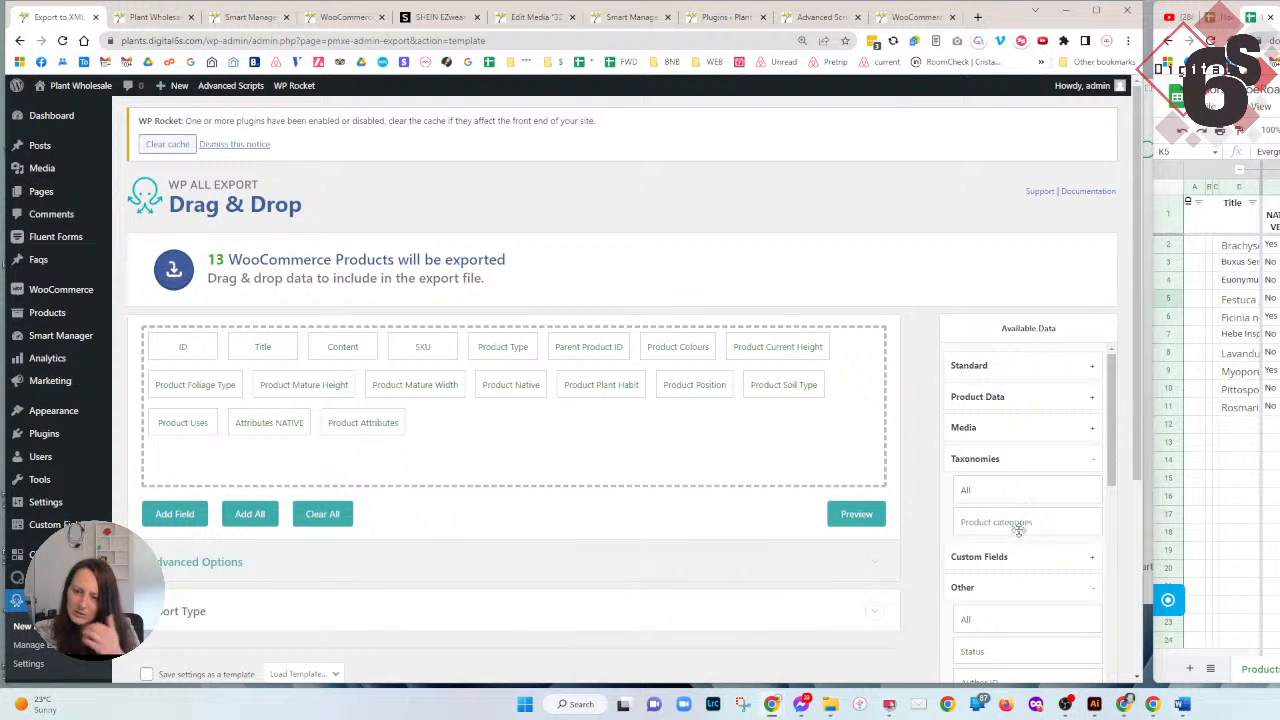
{"action": "left_click_drag", "start_coordinate": [1008, 522], "coordinate": [623, 443]}
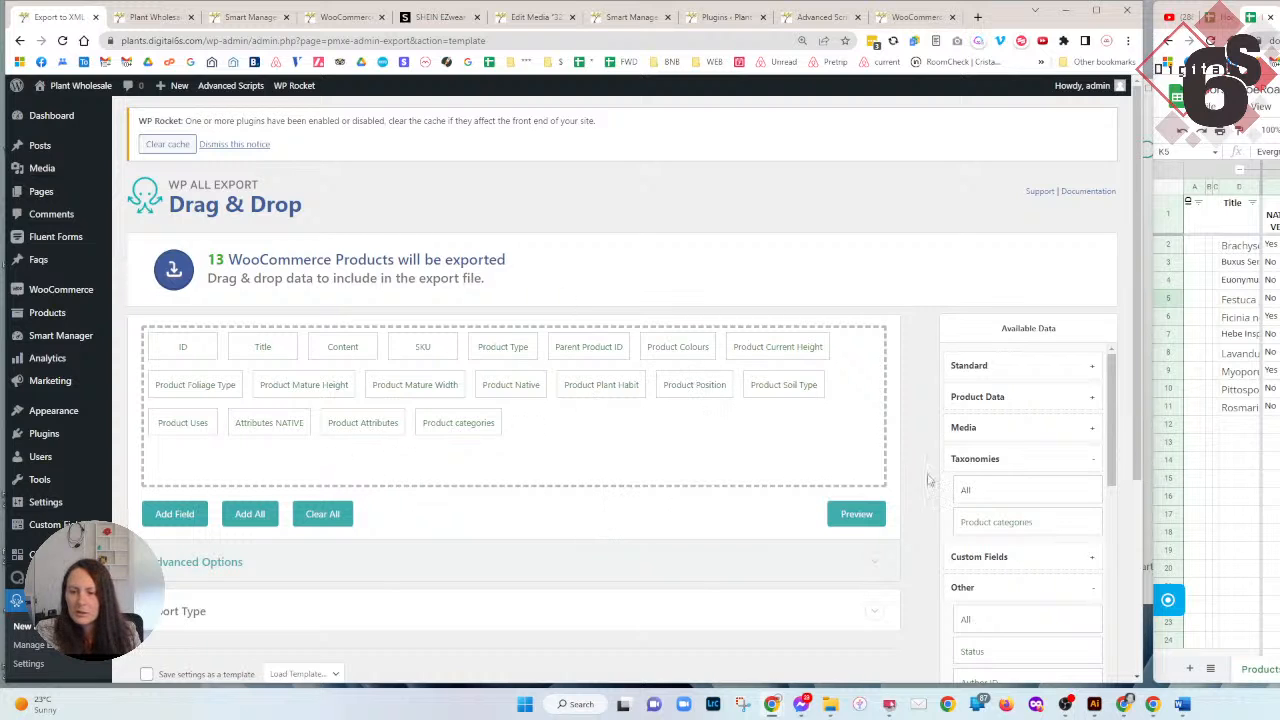
Expand the Media and Custom Fields groups of the available data and review the custom fields offered.
{"action": "scroll", "coordinate": [972, 514], "scroll_direction": "down", "scroll_amount": 2}
{"action": "scroll", "coordinate": [990, 400], "scroll_direction": "up", "scroll_amount": 2}
{"action": "left_click", "coordinate": [996, 432]}
{"action": "scroll", "coordinate": [1011, 535], "scroll_direction": "down", "scroll_amount": 2}
{"action": "left_click", "coordinate": [1027, 496]}
{"action": "scroll", "coordinate": [1020, 520], "scroll_direction": "down", "scroll_amount": 2}
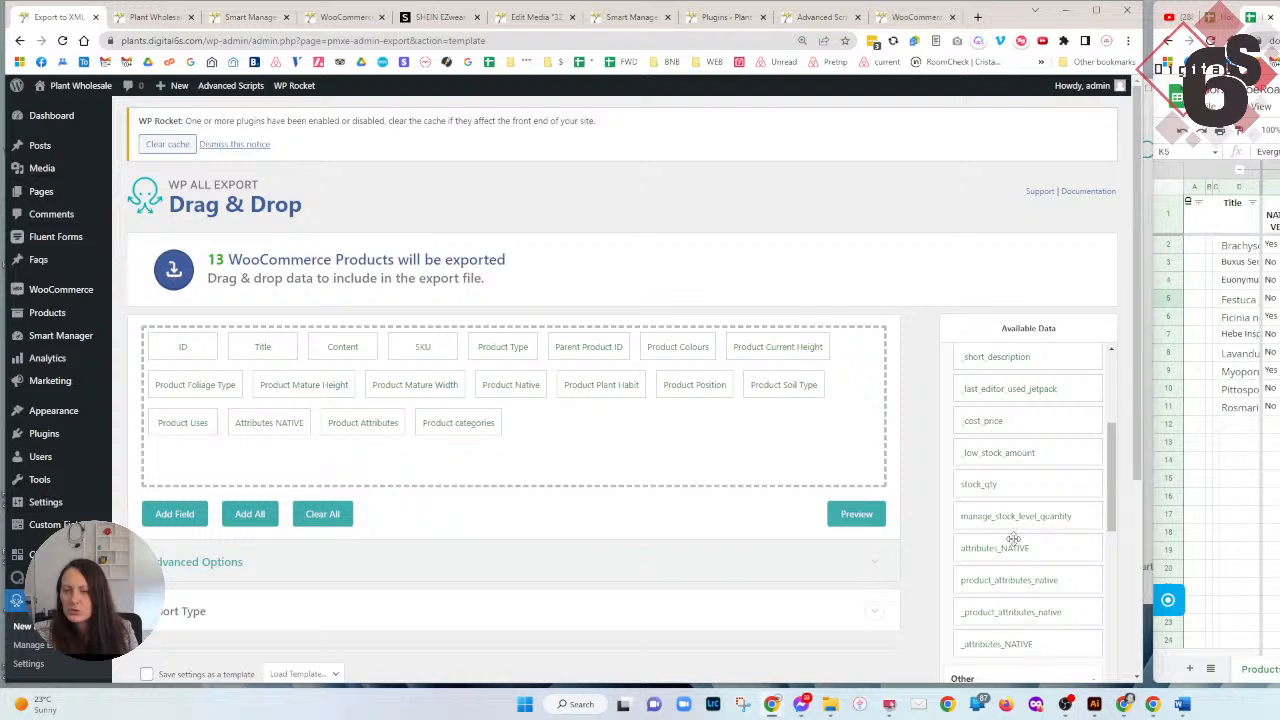
{"action": "scroll", "coordinate": [1005, 510], "scroll_direction": "down", "scroll_amount": 2}
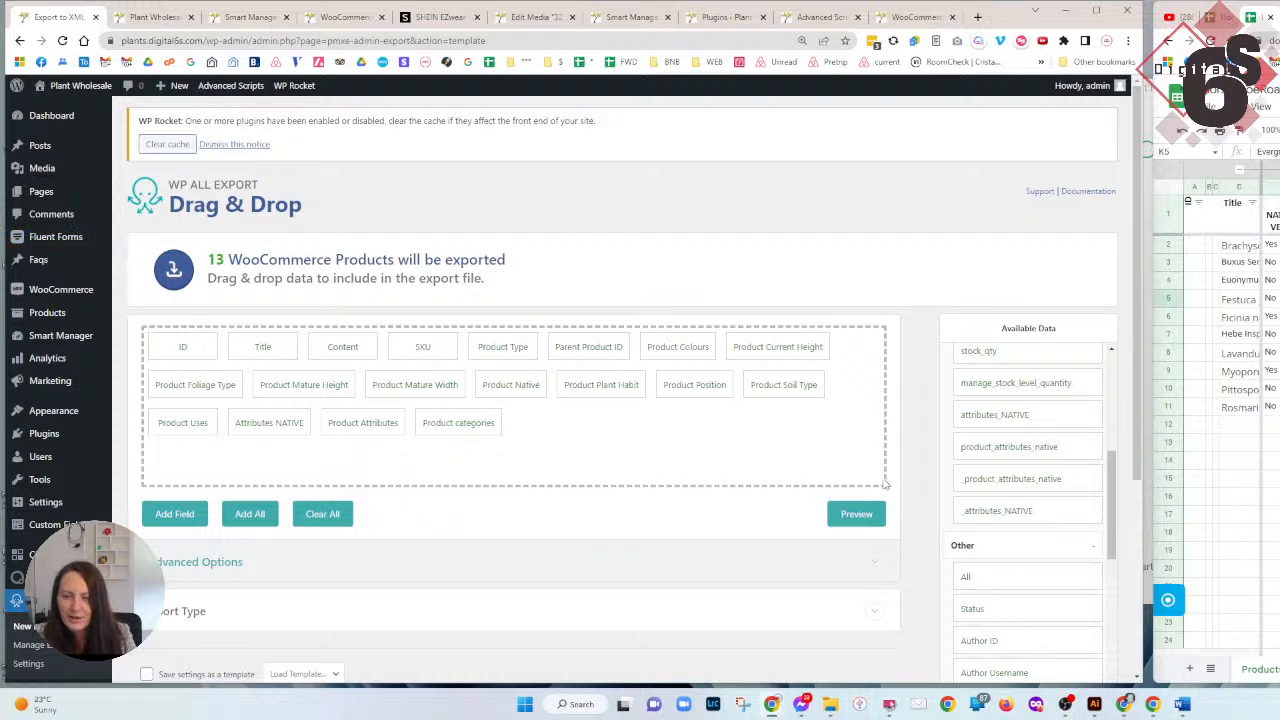
Add the Product Attributes and Default Attributes fields from the Other group to the export fields.
{"action": "scroll", "coordinate": [992, 479], "scroll_direction": "down", "scroll_amount": 6}
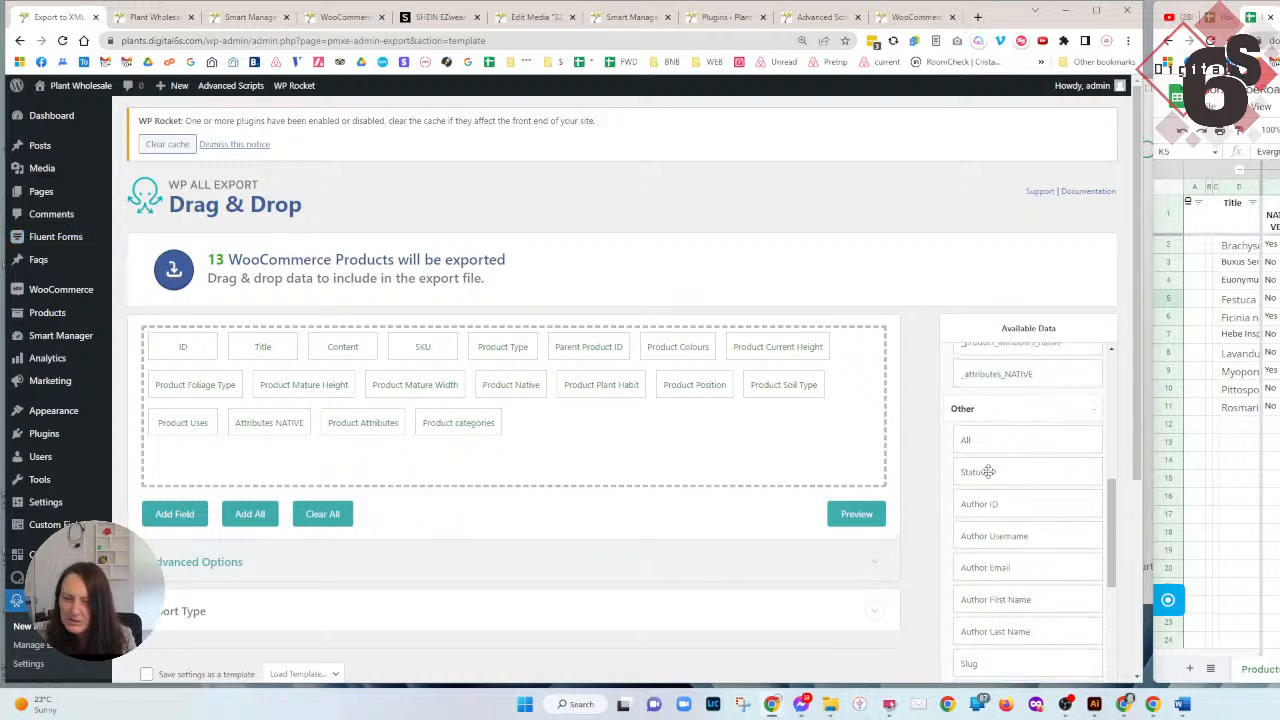
{"action": "scroll", "coordinate": [992, 479], "scroll_direction": "down", "scroll_amount": 8}
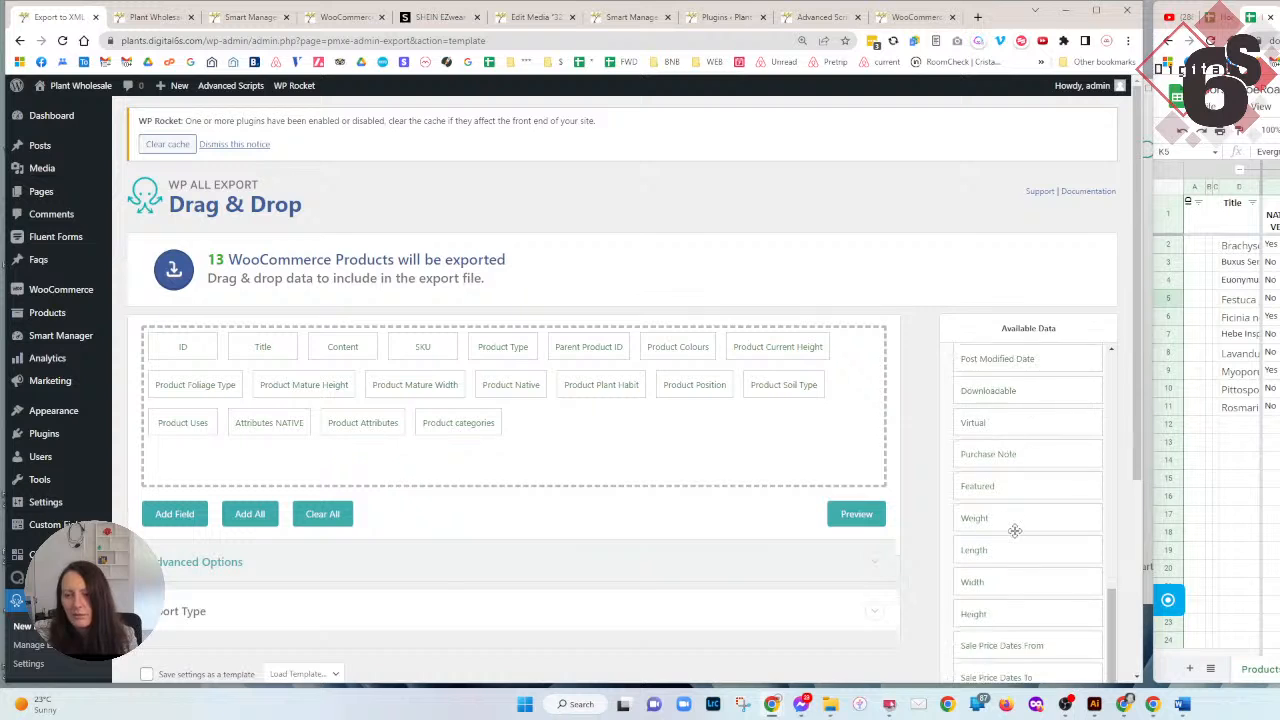
{"action": "scroll", "coordinate": [1015, 535], "scroll_direction": "down", "scroll_amount": 5}
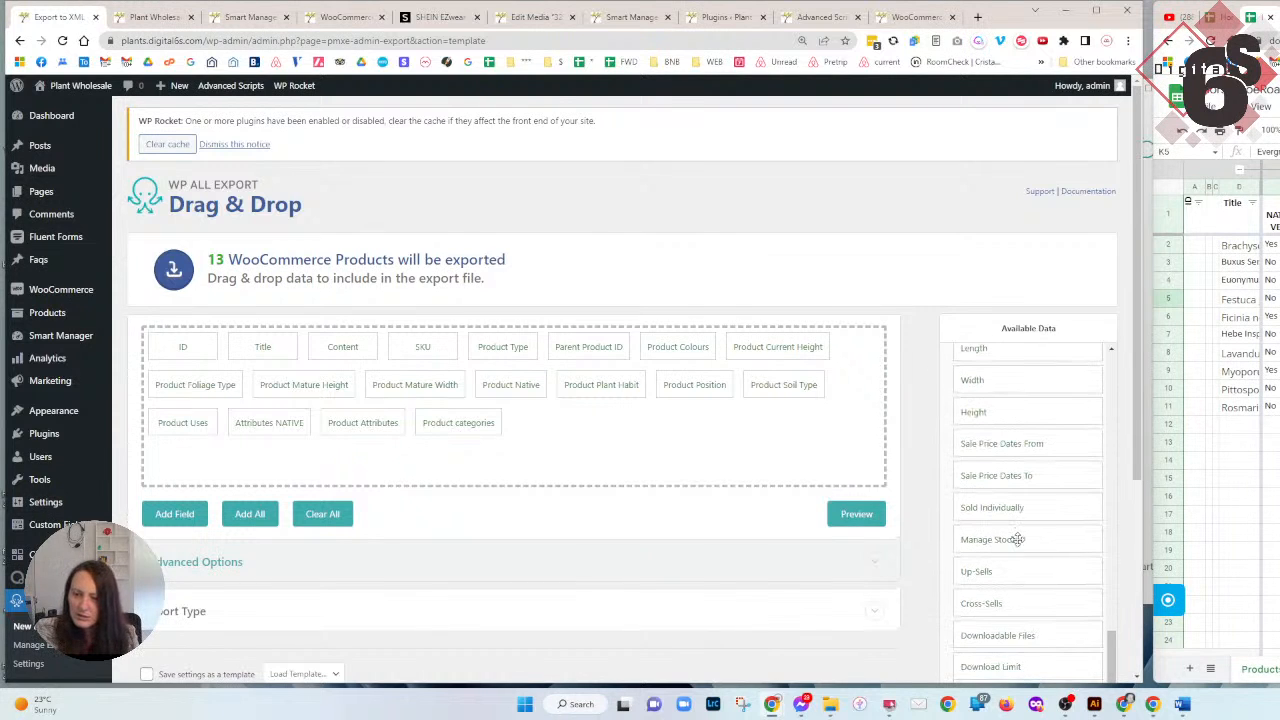
{"action": "scroll", "coordinate": [1017, 540], "scroll_direction": "down", "scroll_amount": 5}
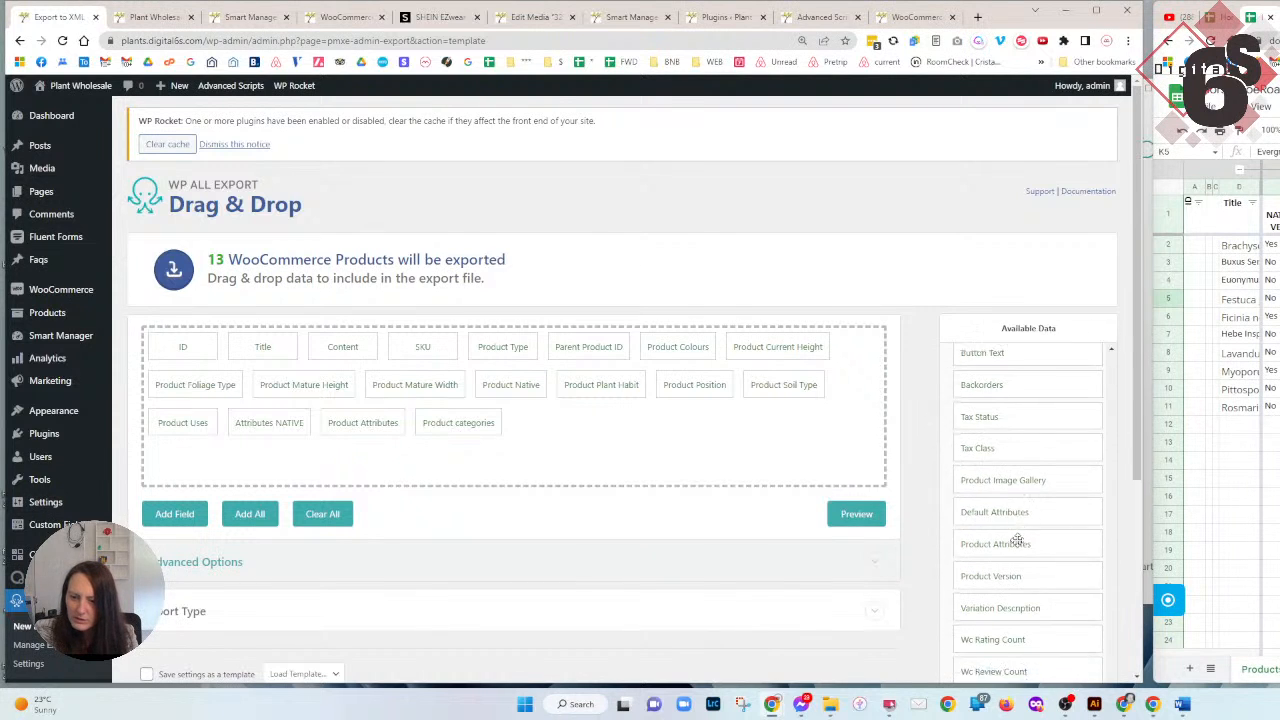
{"action": "scroll", "coordinate": [1015, 540], "scroll_direction": "down", "scroll_amount": 2}
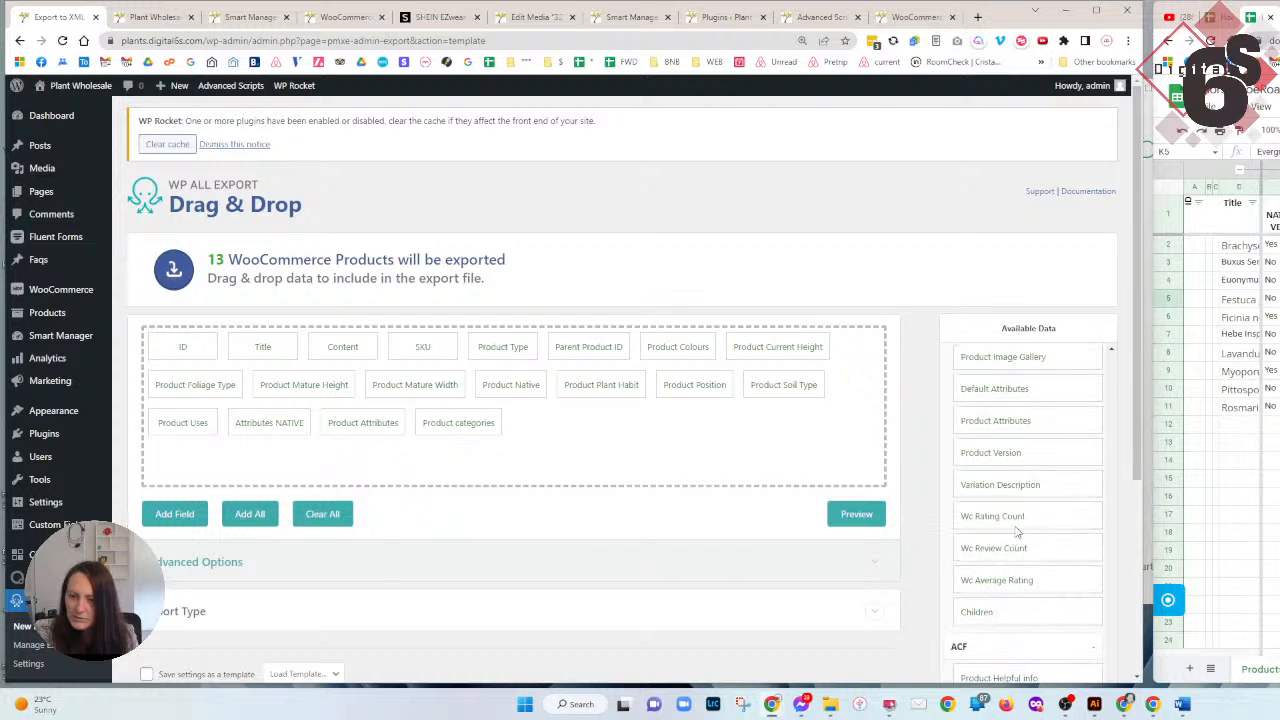
{"action": "left_click_drag", "start_coordinate": [1013, 424], "coordinate": [737, 457]}
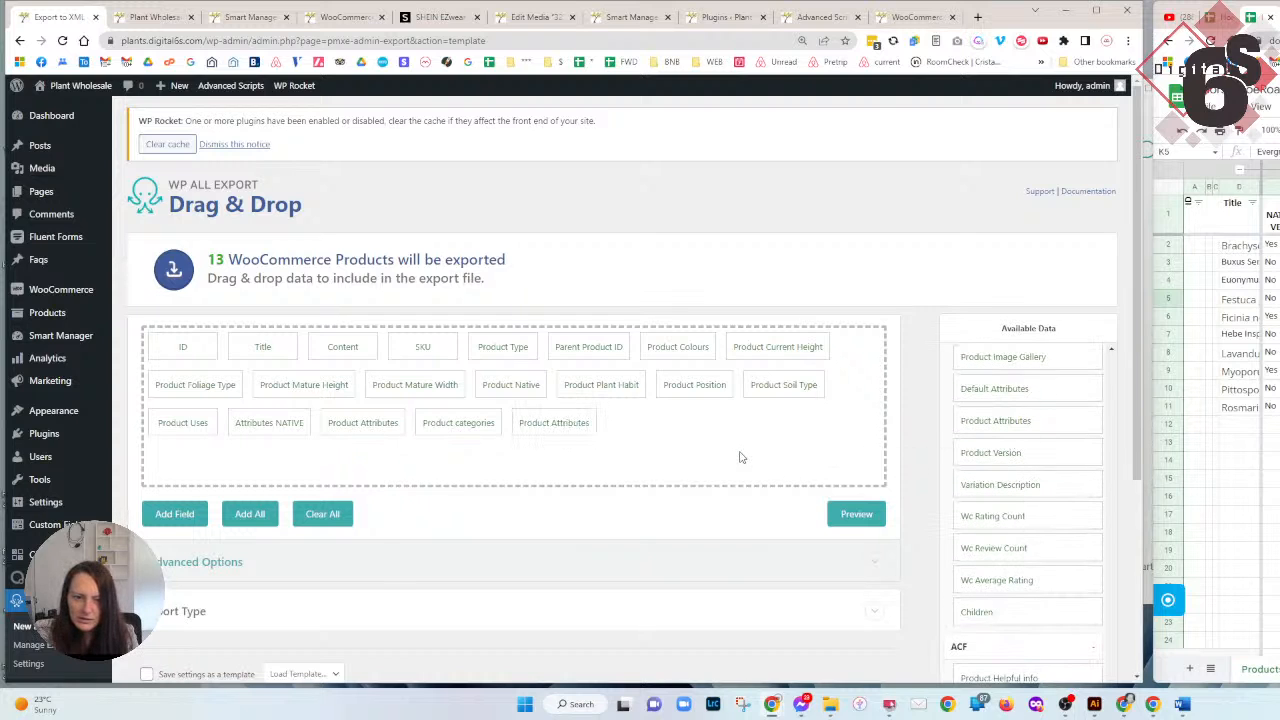
{"action": "scroll", "coordinate": [1015, 583], "scroll_direction": "up", "scroll_amount": 2}
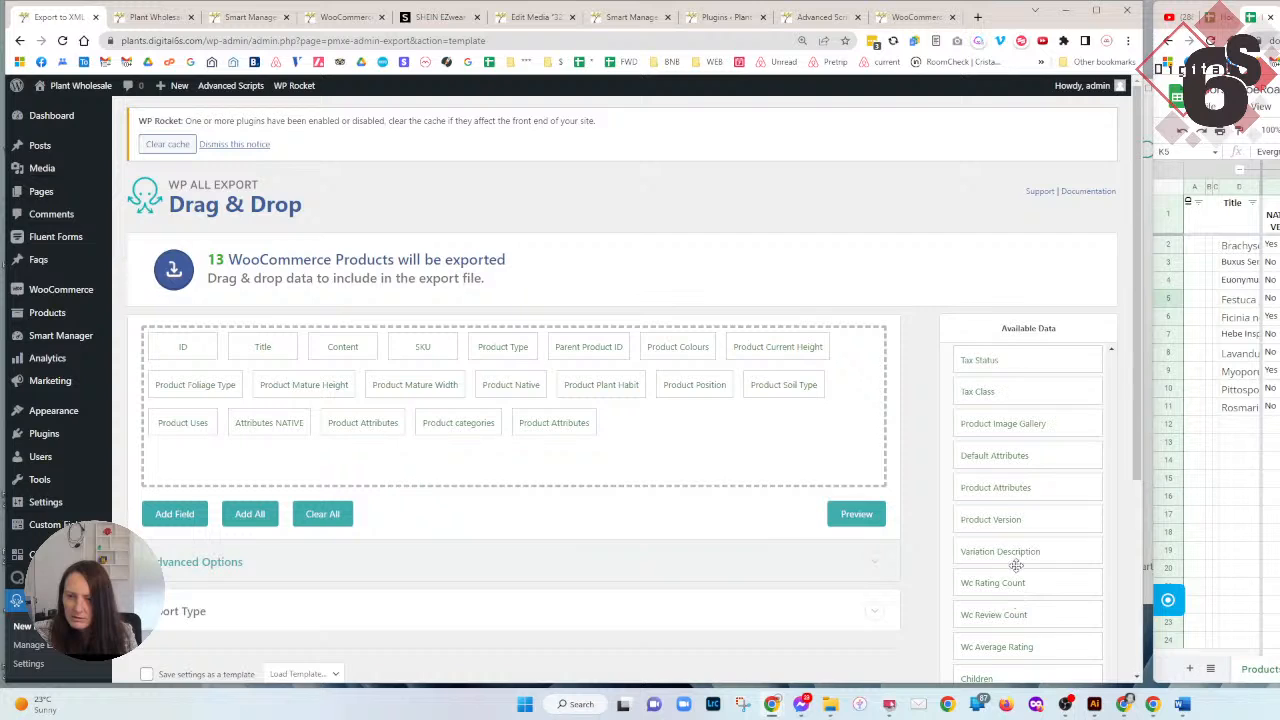
{"action": "left_click_drag", "start_coordinate": [1043, 460], "coordinate": [800, 462]}
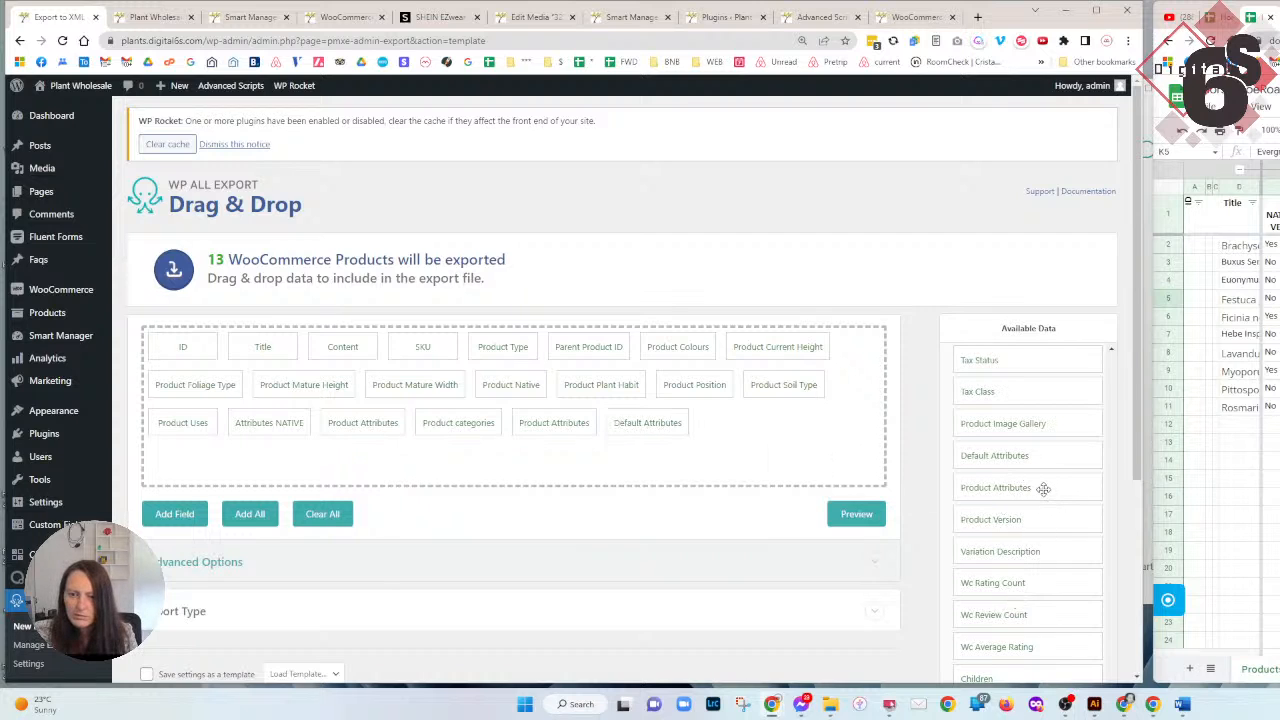
Add the Attributes field from the Product Data group to the export fields.
{"action": "scroll", "coordinate": [1038, 518], "scroll_direction": "up", "scroll_amount": 5}
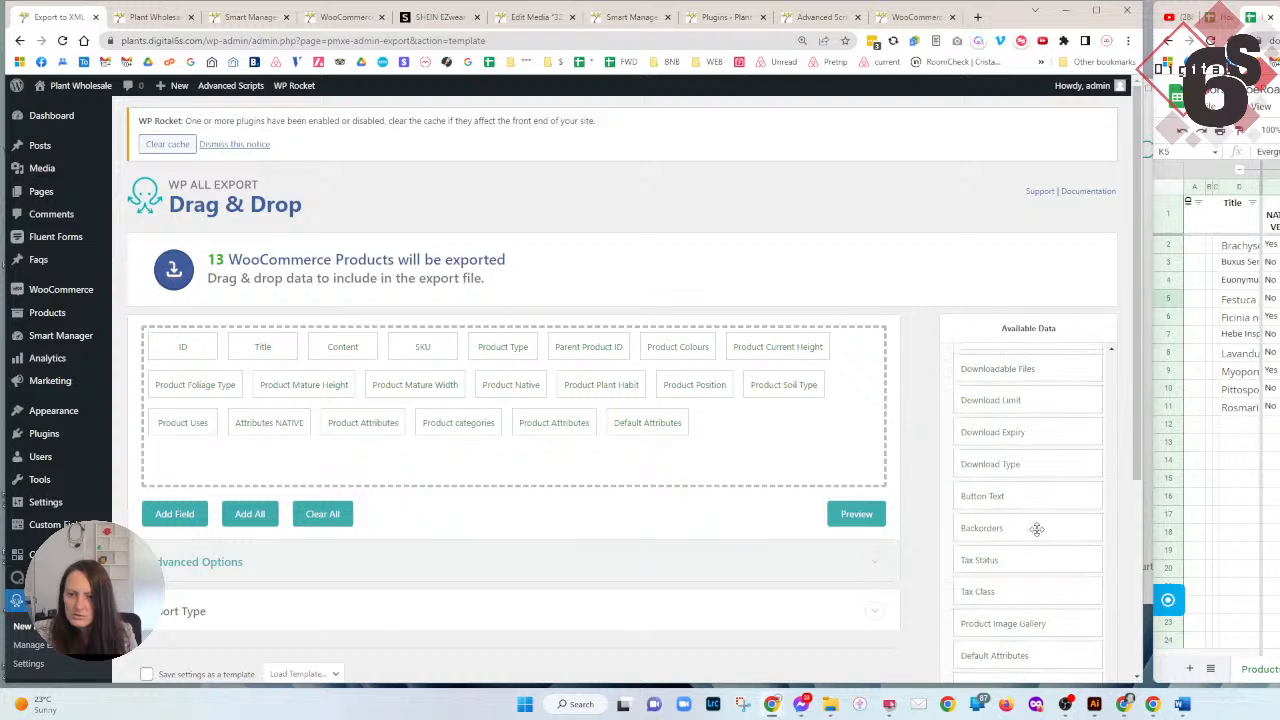
{"action": "scroll", "coordinate": [1007, 514], "scroll_direction": "up", "scroll_amount": 8}
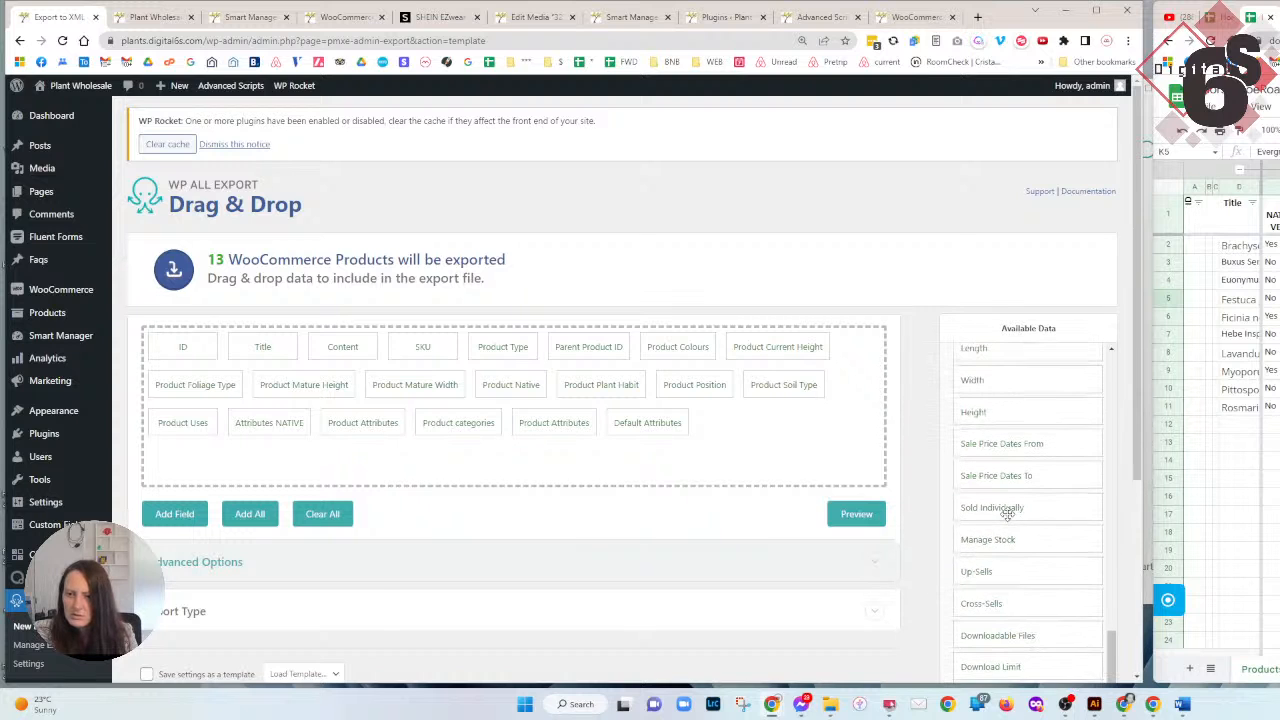
{"action": "scroll", "coordinate": [1007, 514], "scroll_direction": "up", "scroll_amount": 6}
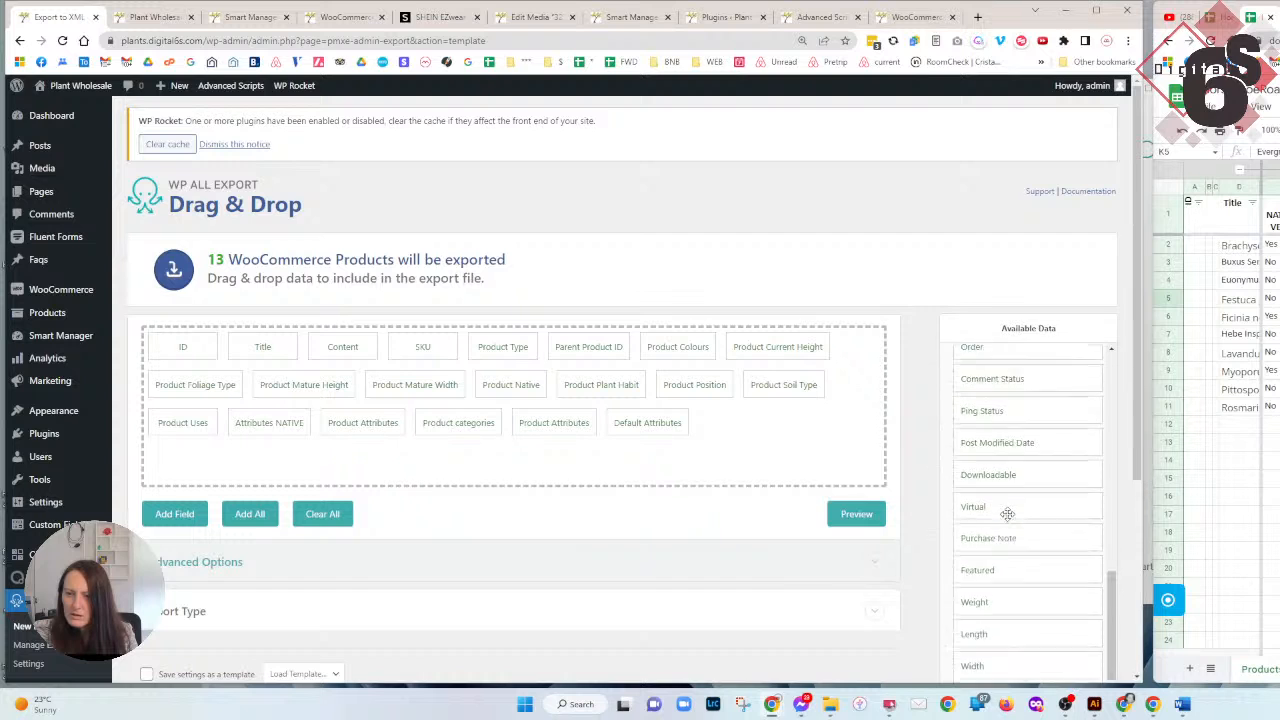
{"action": "scroll", "coordinate": [1007, 514], "scroll_direction": "up", "scroll_amount": 8}
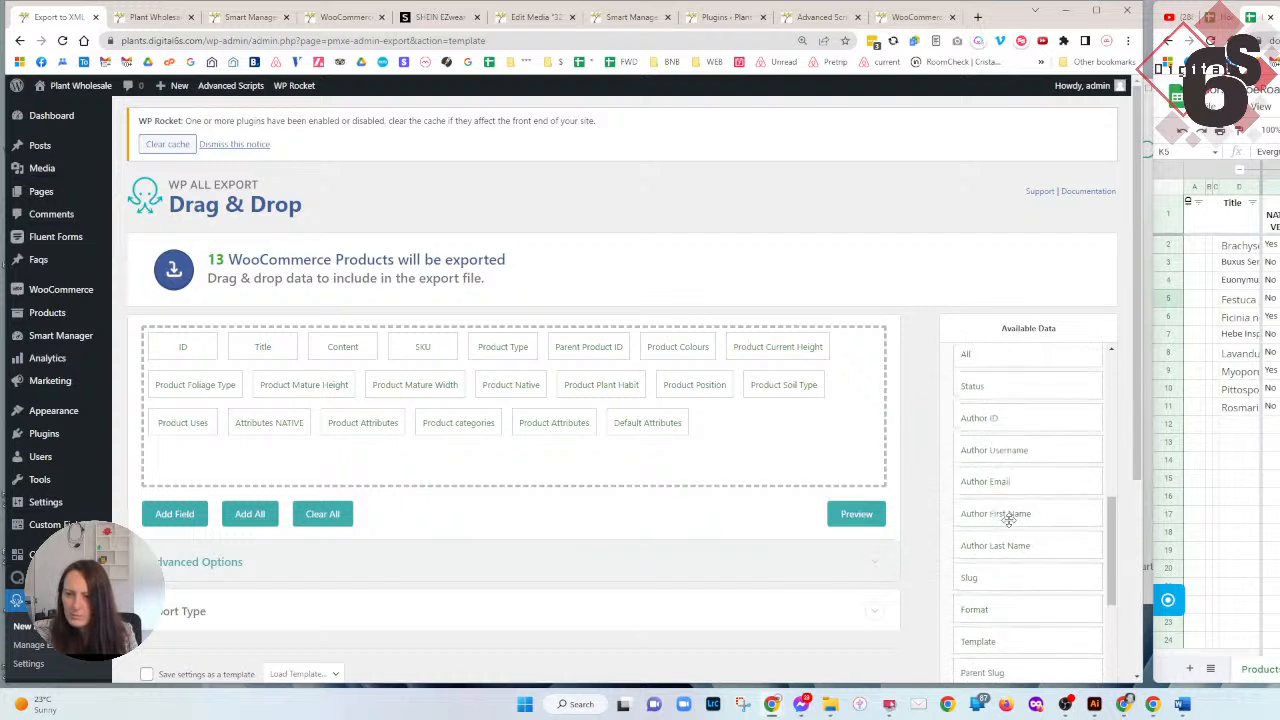
{"action": "scroll", "coordinate": [1008, 519], "scroll_direction": "up", "scroll_amount": 3}
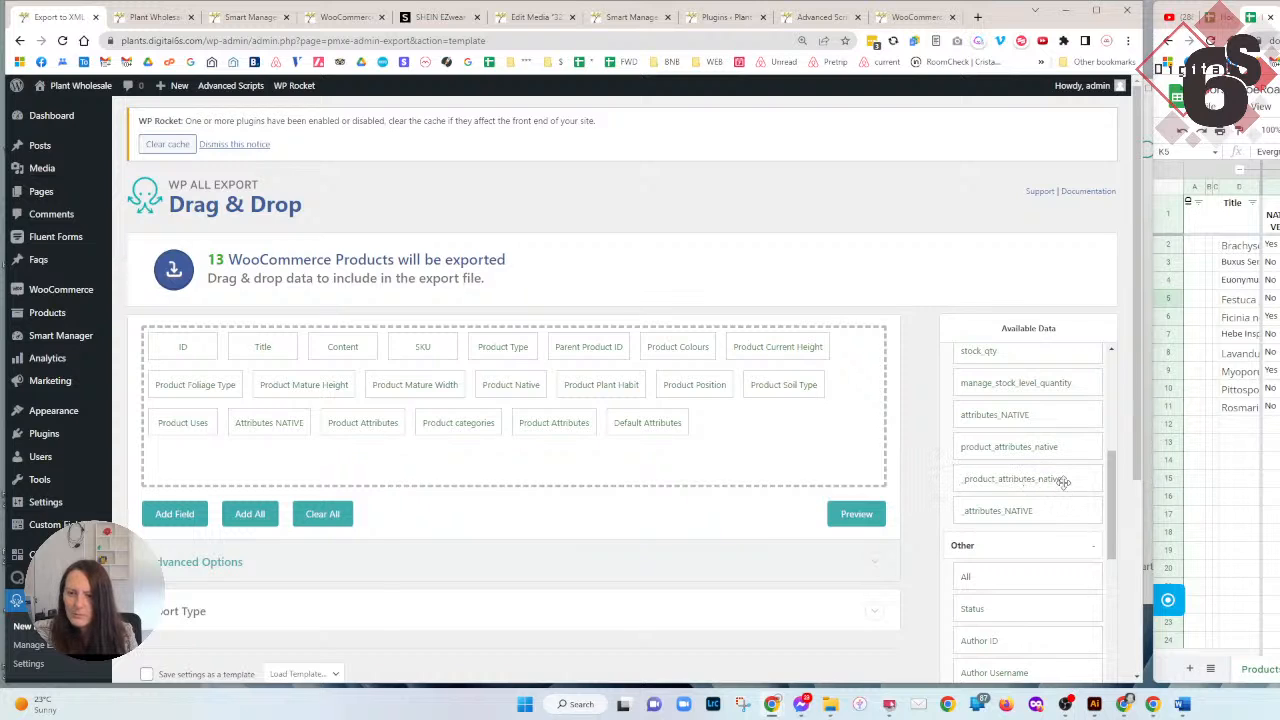
{"action": "scroll", "coordinate": [1068, 479], "scroll_direction": "up", "scroll_amount": 6}
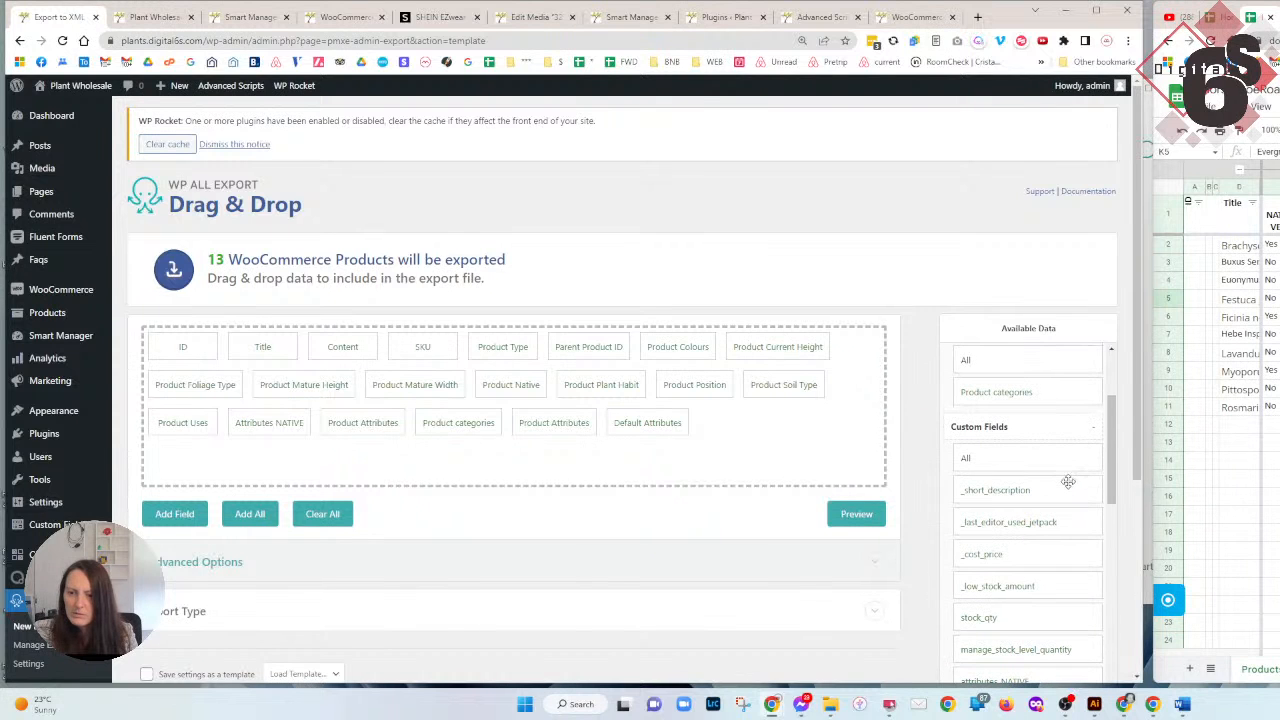
{"action": "scroll", "coordinate": [1068, 481], "scroll_direction": "down", "scroll_amount": 5}
{"action": "scroll", "coordinate": [1068, 485], "scroll_direction": "up", "scroll_amount": 10}
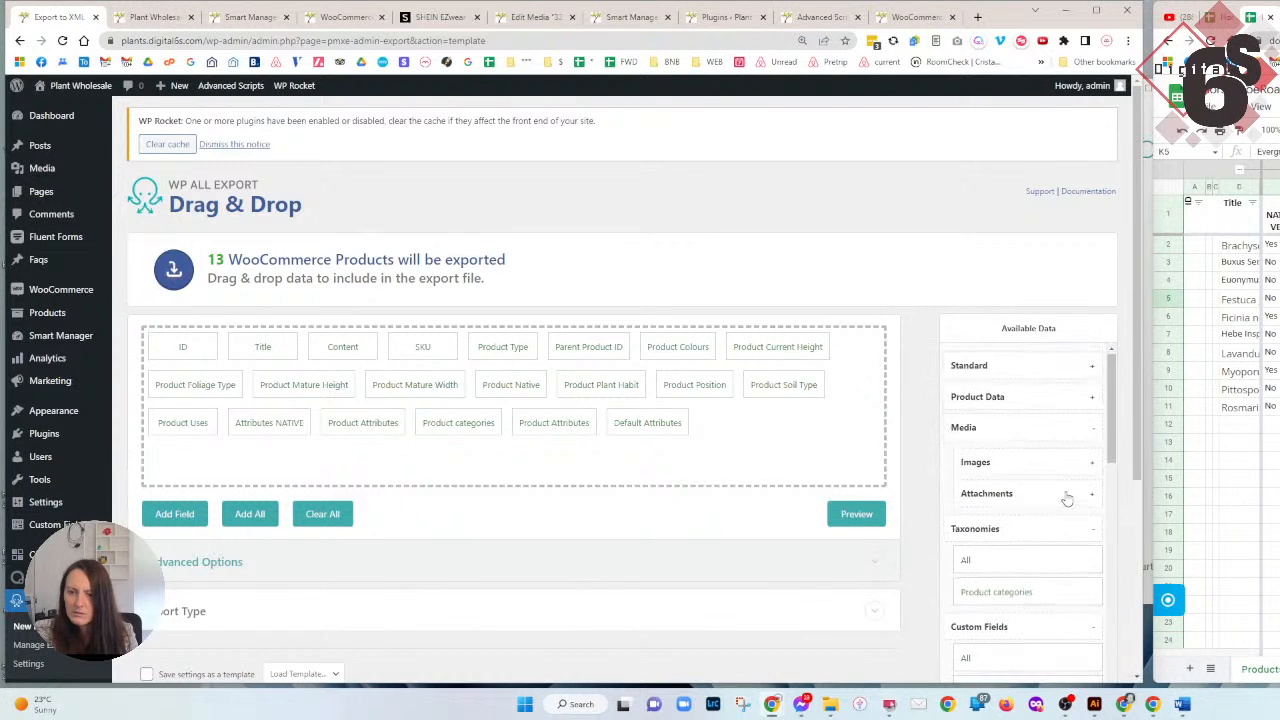
{"action": "left_click", "coordinate": [1028, 400]}
{"action": "scroll", "coordinate": [1035, 477], "scroll_direction": "down", "scroll_amount": 5}
{"action": "left_click_drag", "start_coordinate": [1031, 391], "coordinate": [830, 430]}
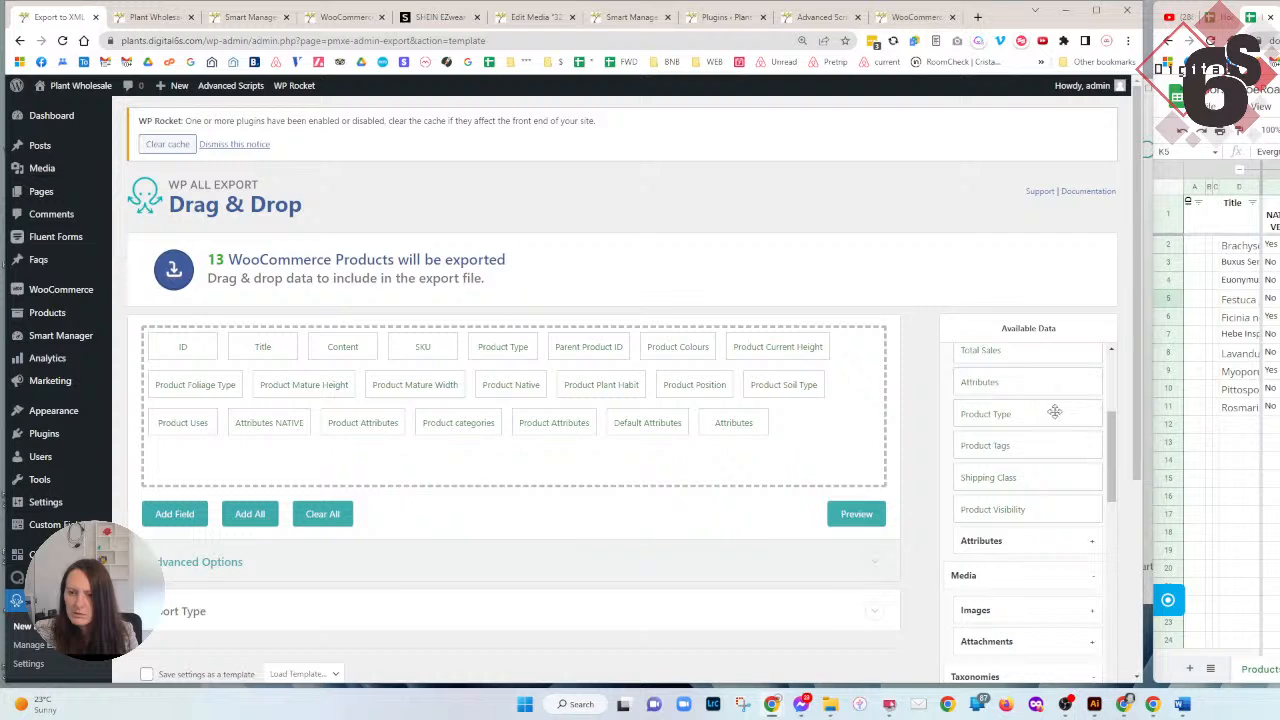
Look through the remaining available data, from Media and Custom Fields down to the ACF fields.
{"action": "scroll", "coordinate": [1025, 436], "scroll_direction": "down", "scroll_amount": 3}
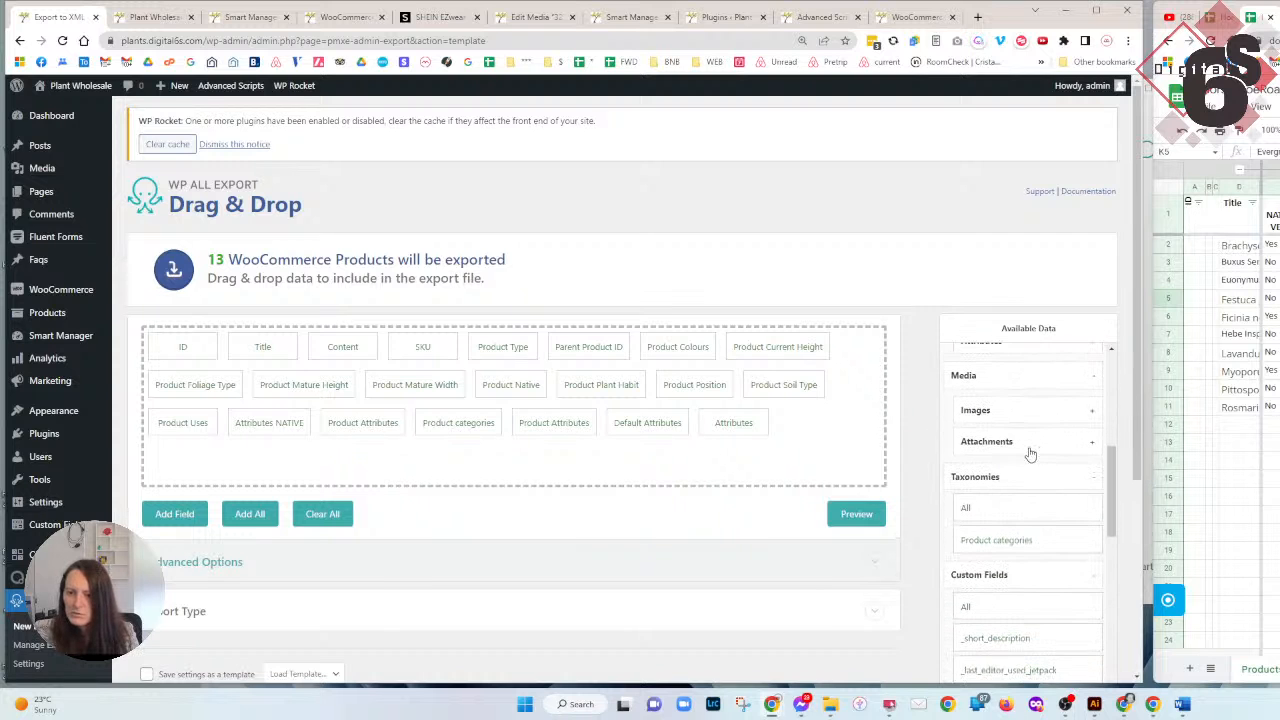
{"action": "scroll", "coordinate": [1000, 445], "scroll_direction": "down", "scroll_amount": 2}
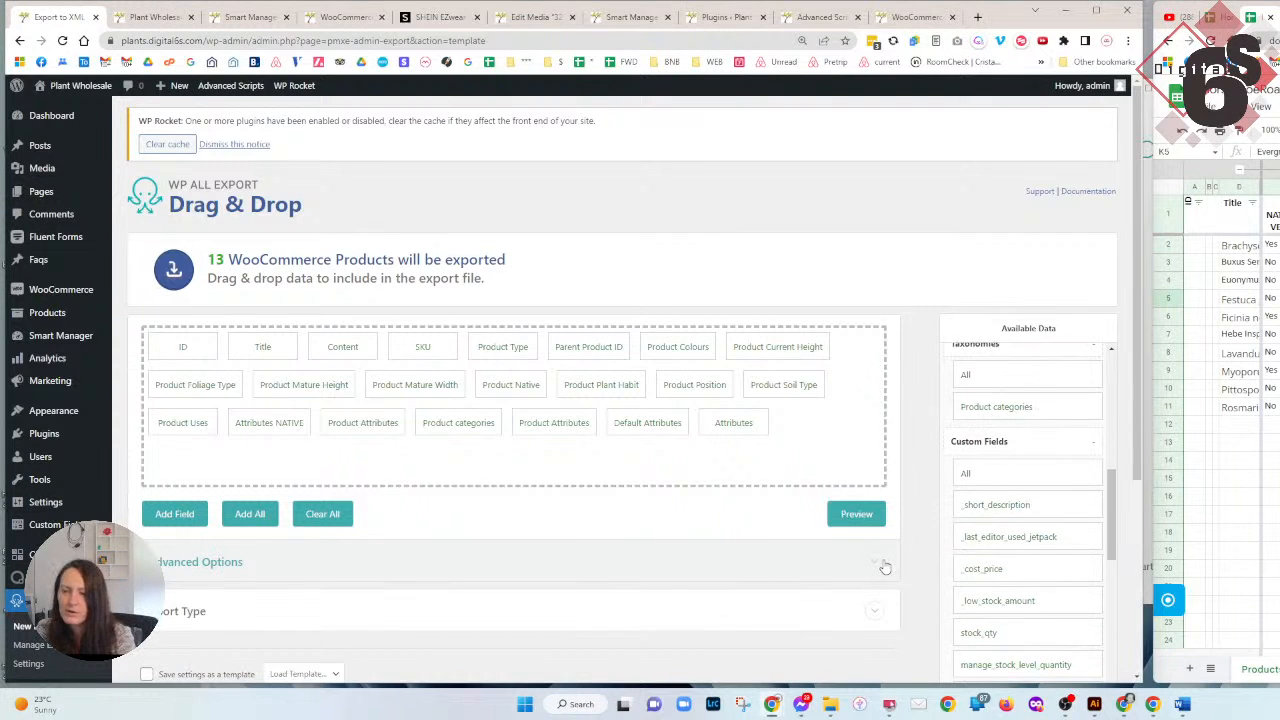
{"action": "scroll", "coordinate": [885, 566], "scroll_direction": "down", "scroll_amount": 3}
{"action": "scroll", "coordinate": [1010, 555], "scroll_direction": "down", "scroll_amount": 3}
{"action": "scroll", "coordinate": [1006, 553], "scroll_direction": "down", "scroll_amount": 4}
{"action": "scroll", "coordinate": [1003, 576], "scroll_direction": "down", "scroll_amount": 3}
{"action": "scroll", "coordinate": [1001, 576], "scroll_direction": "down", "scroll_amount": 6}
{"action": "scroll", "coordinate": [1001, 576], "scroll_direction": "down", "scroll_amount": 5}
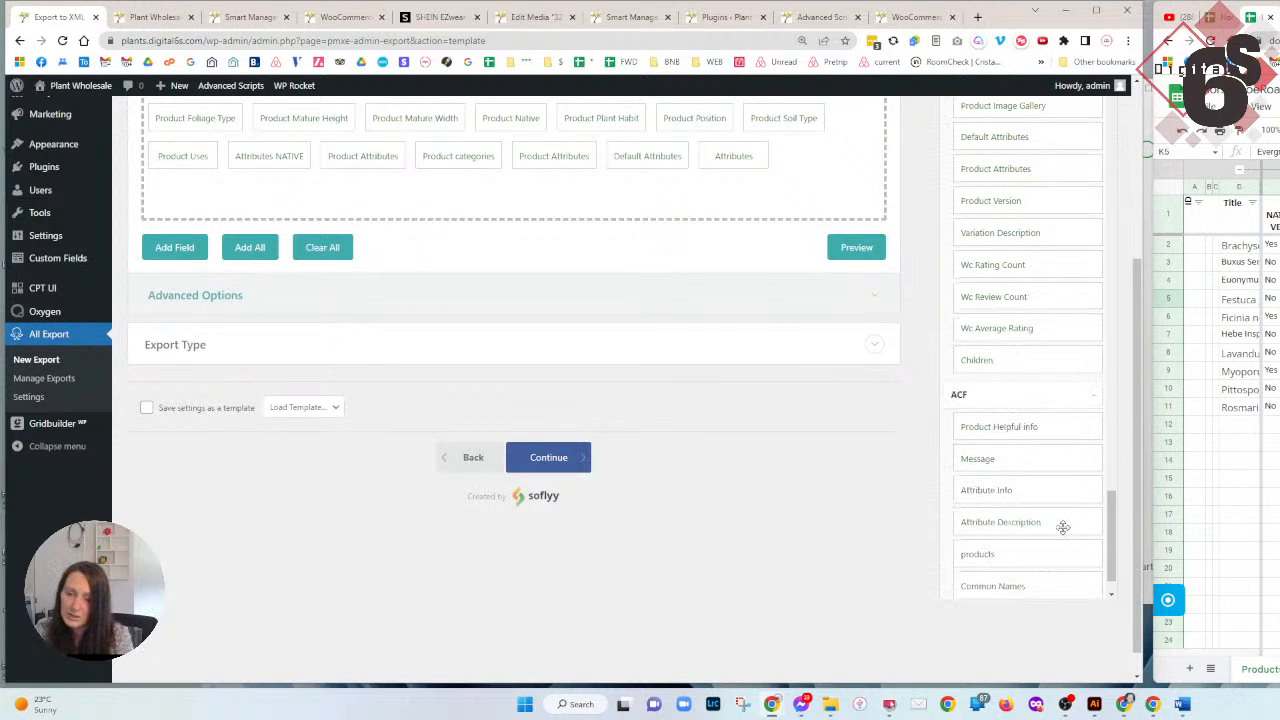
{"action": "scroll", "coordinate": [1062, 520], "scroll_direction": "down", "scroll_amount": 1}
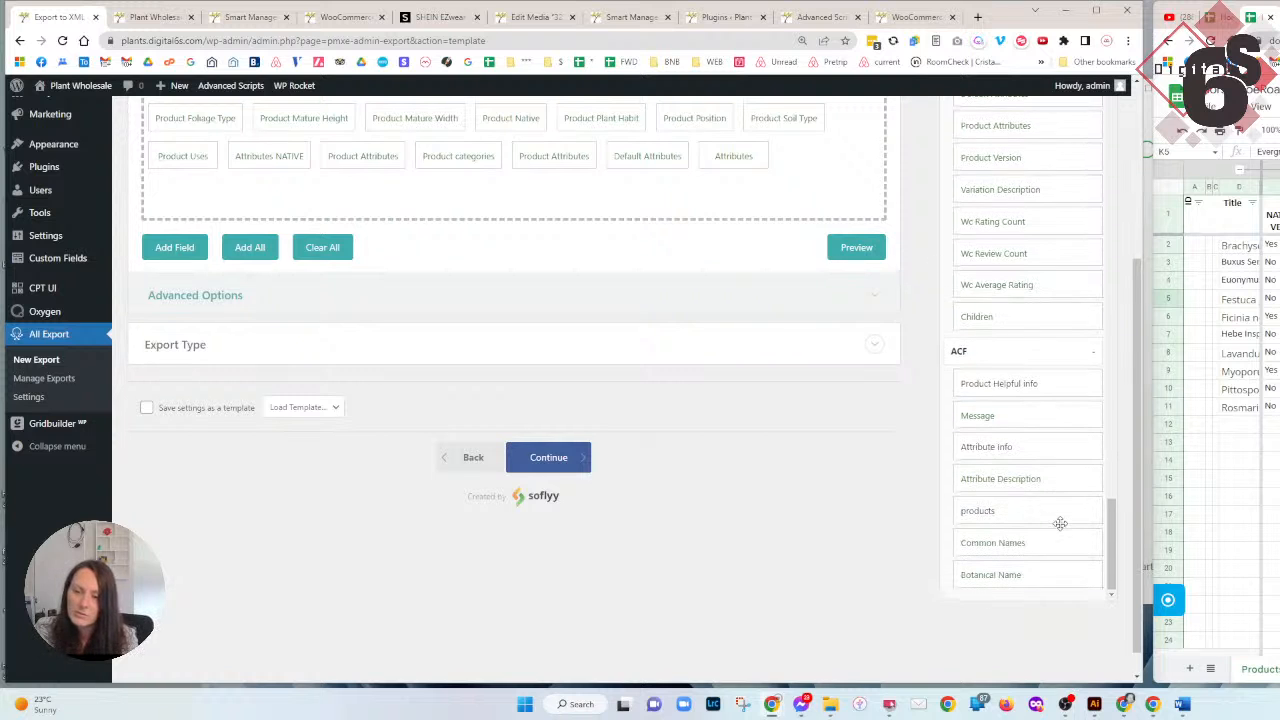
{"action": "scroll", "coordinate": [1060, 523], "scroll_direction": "down", "scroll_amount": 1}
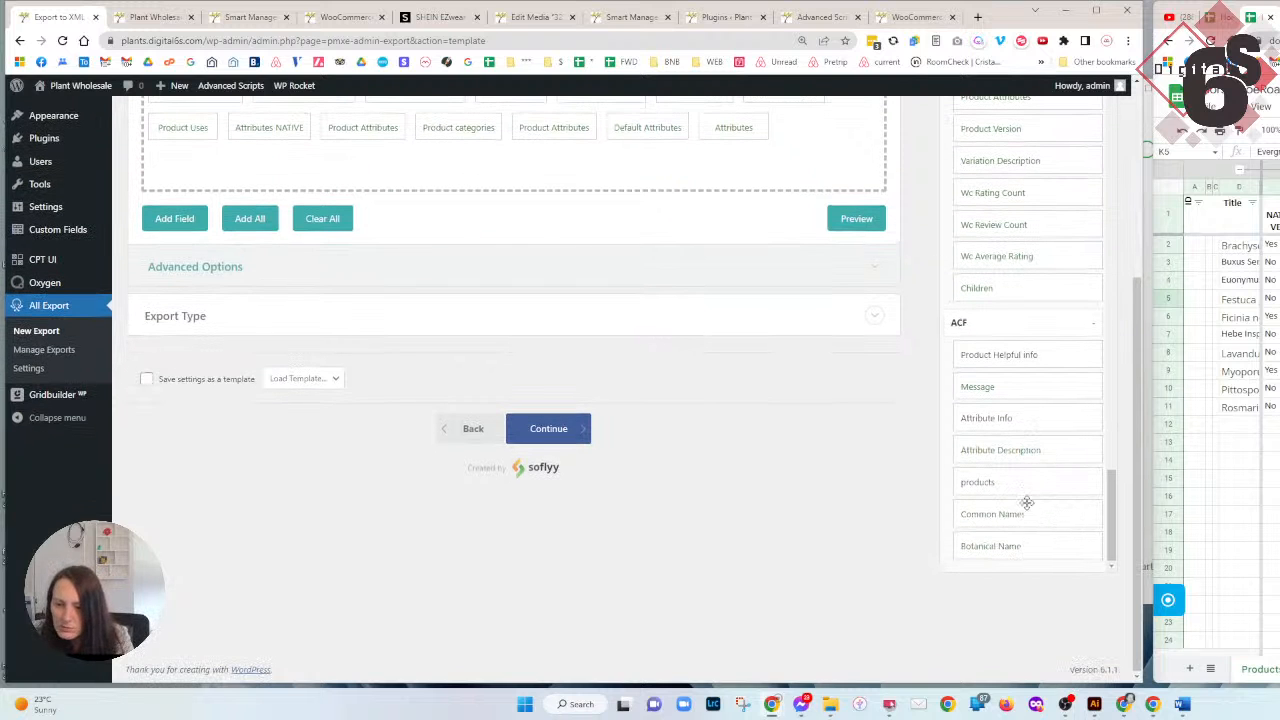
Show the export type options, keep Spreadsheet with CSV File, and continue to the export settings.
{"action": "scroll", "coordinate": [678, 362], "scroll_direction": "up", "scroll_amount": 2}
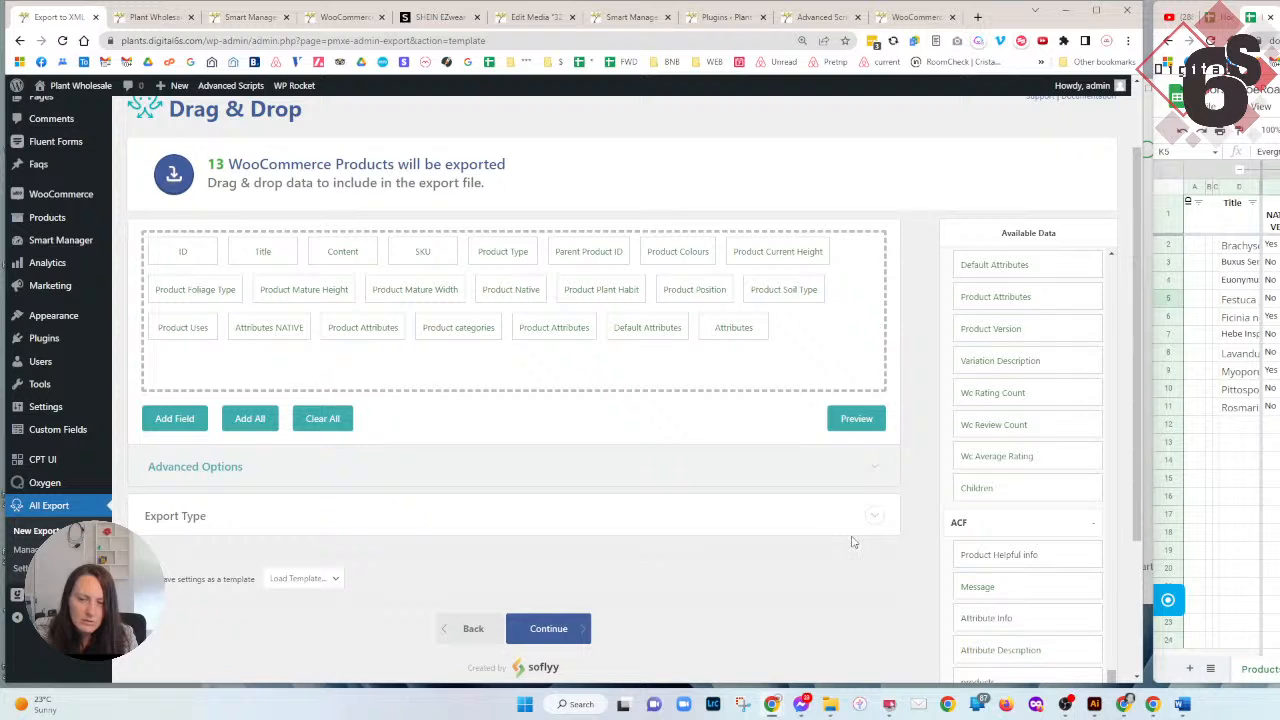
{"action": "left_click", "coordinate": [811, 529]}
{"action": "scroll", "coordinate": [808, 545], "scroll_direction": "down", "scroll_amount": 3}
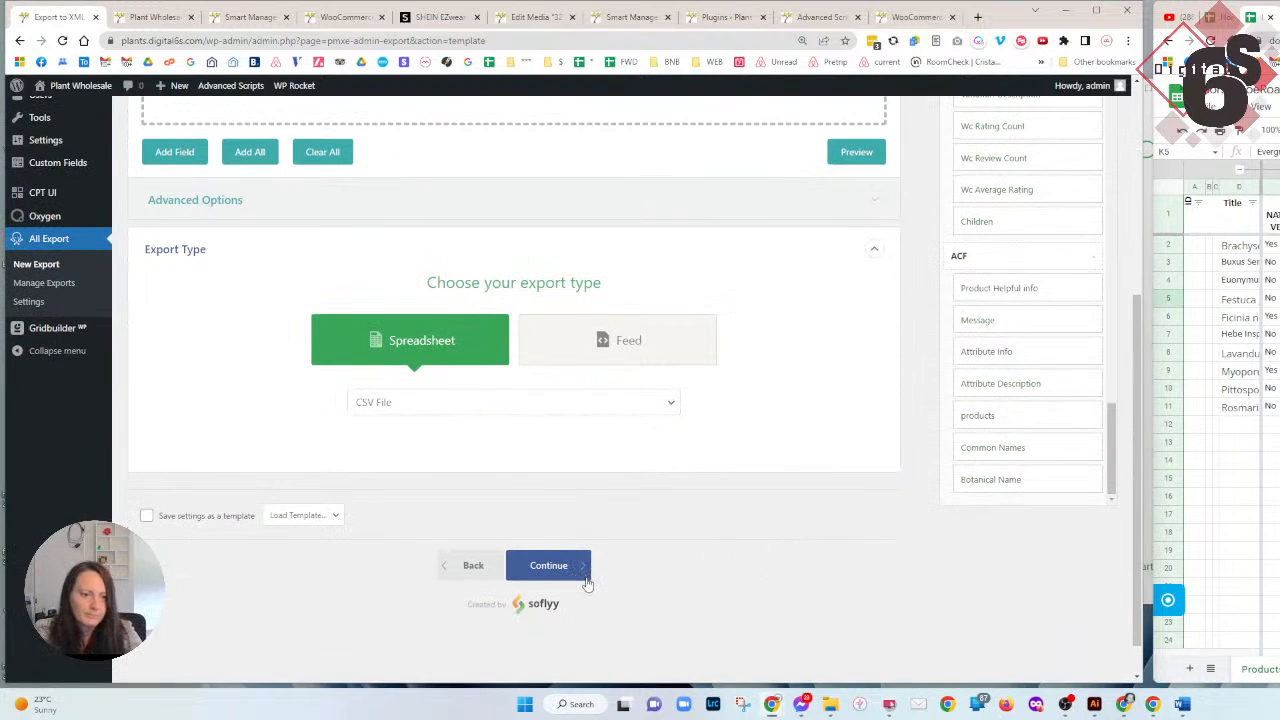
{"action": "left_click", "coordinate": [587, 580]}
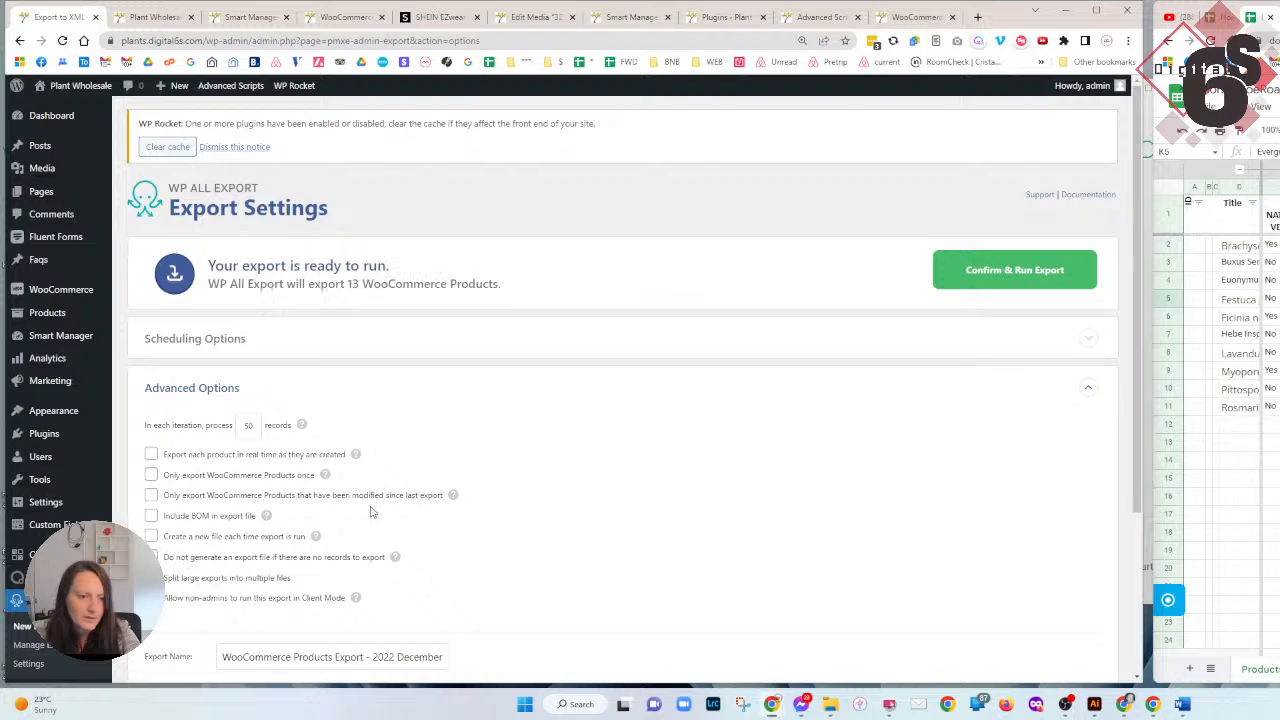
{"action": "scroll", "coordinate": [445, 524], "scroll_direction": "down", "scroll_amount": 3}
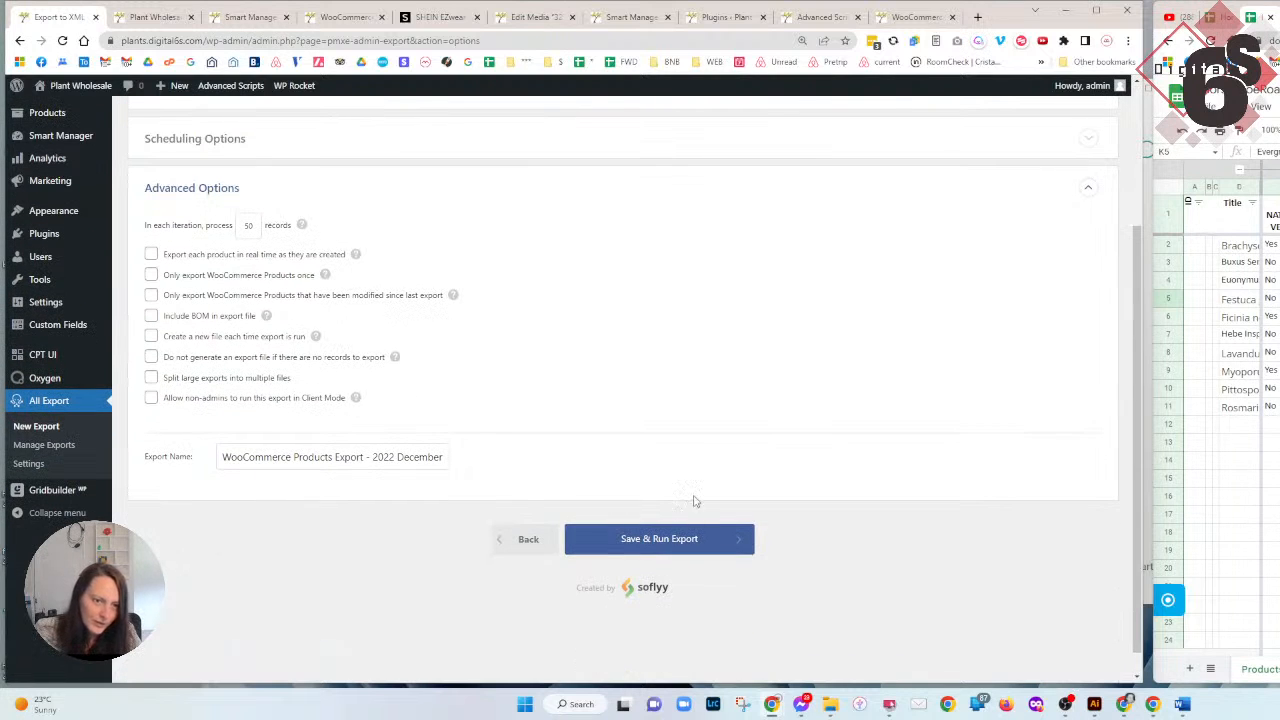
Save and run the WooCommerce products export, and download the resulting CSV file to the computer.
{"action": "left_click", "coordinate": [676, 534]}
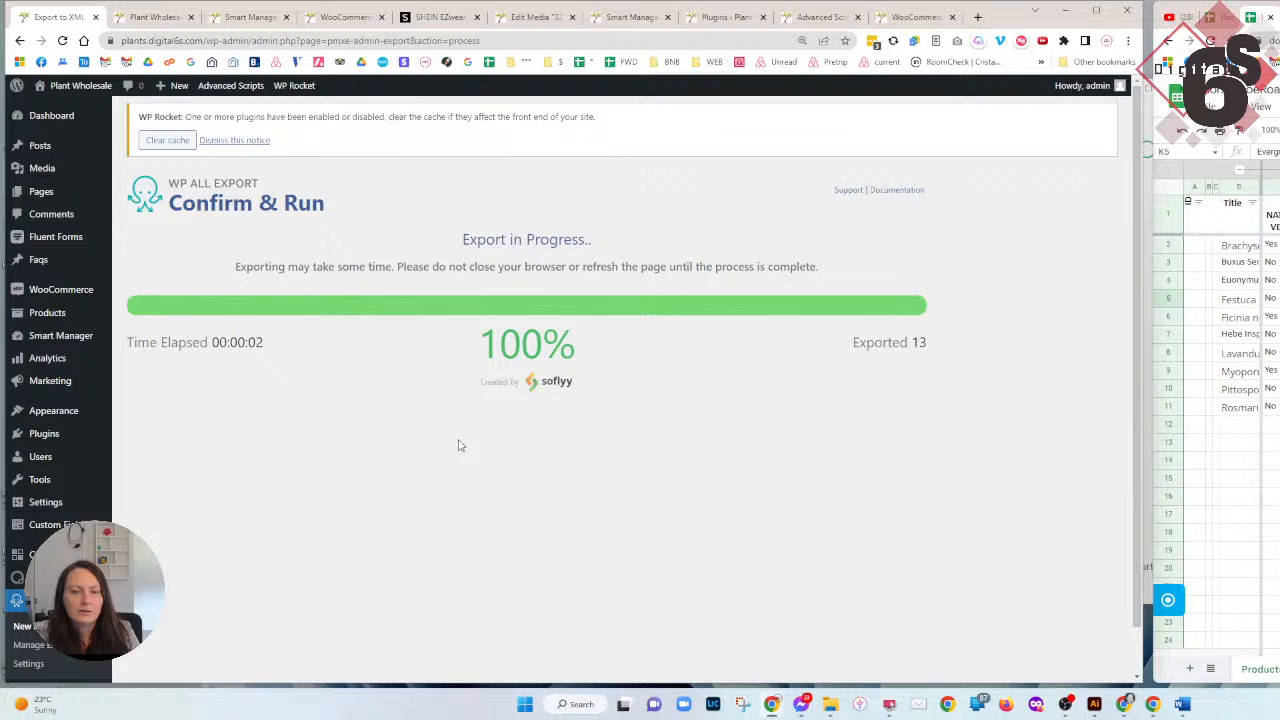
{"action": "scroll", "coordinate": [534, 380], "scroll_direction": "down", "scroll_amount": 1}
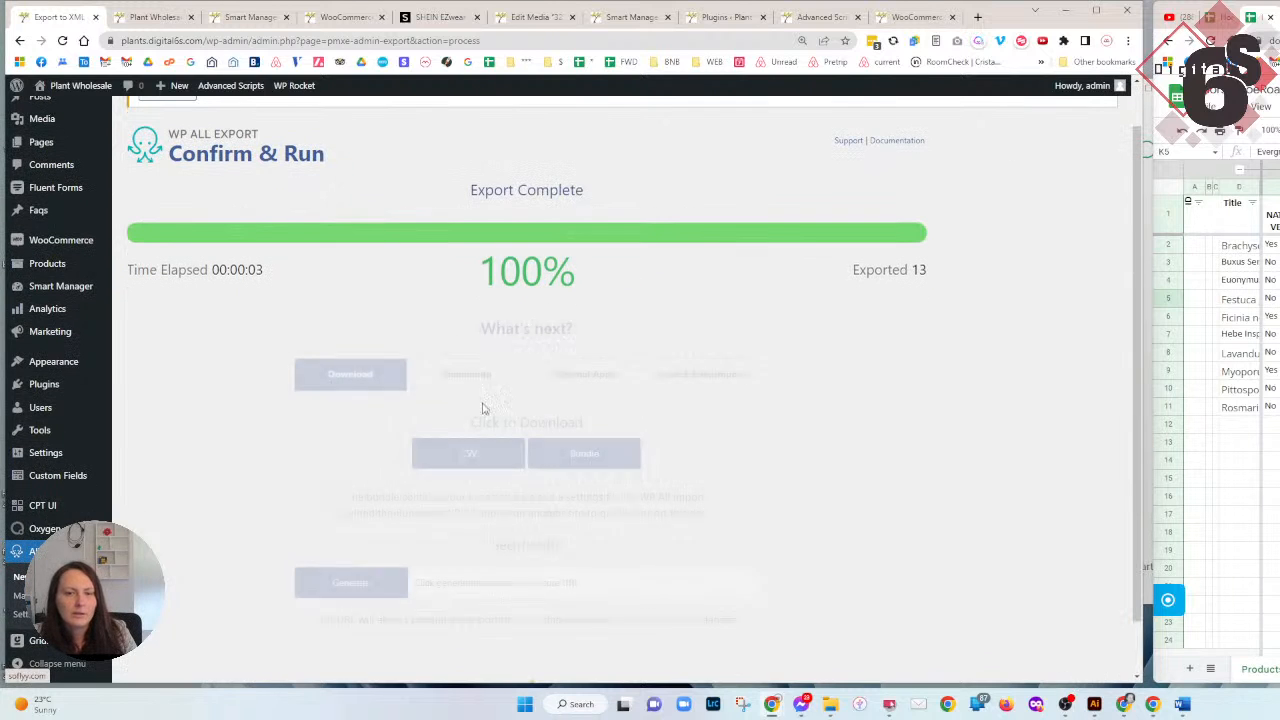
{"action": "left_click", "coordinate": [480, 453]}
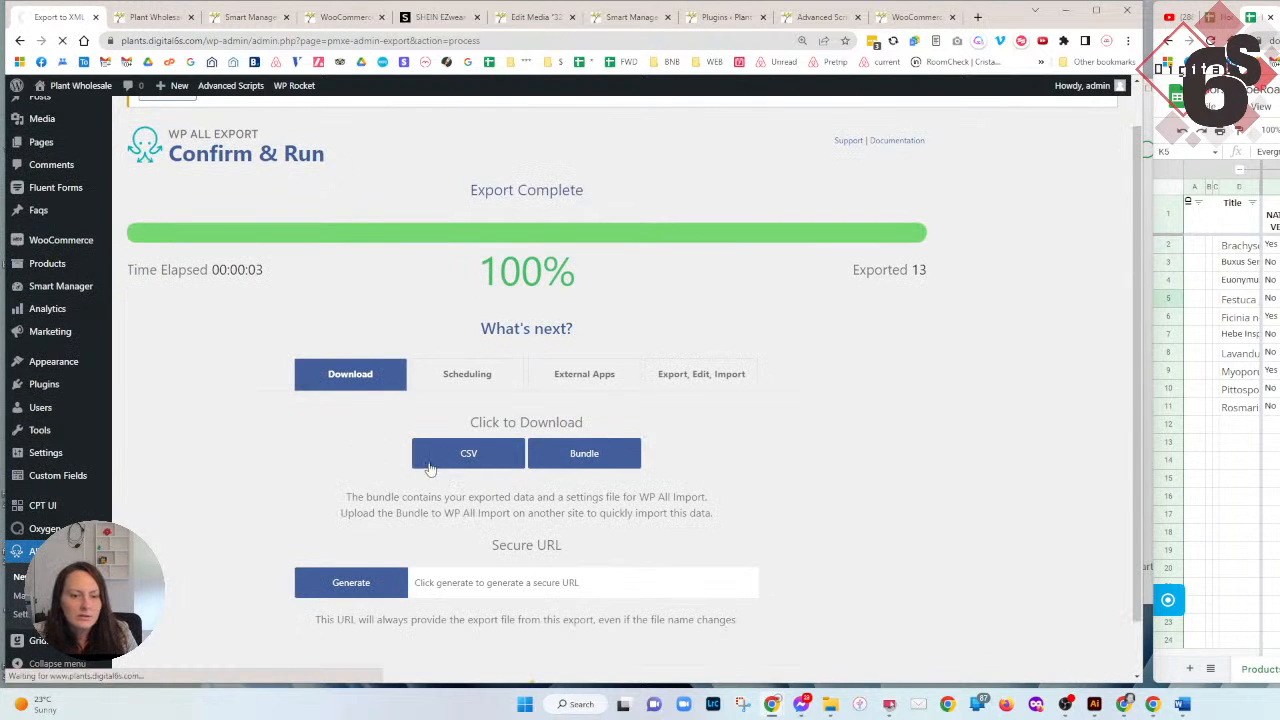
{"action": "scroll", "coordinate": [400, 450], "scroll_direction": "down", "scroll_amount": 1}
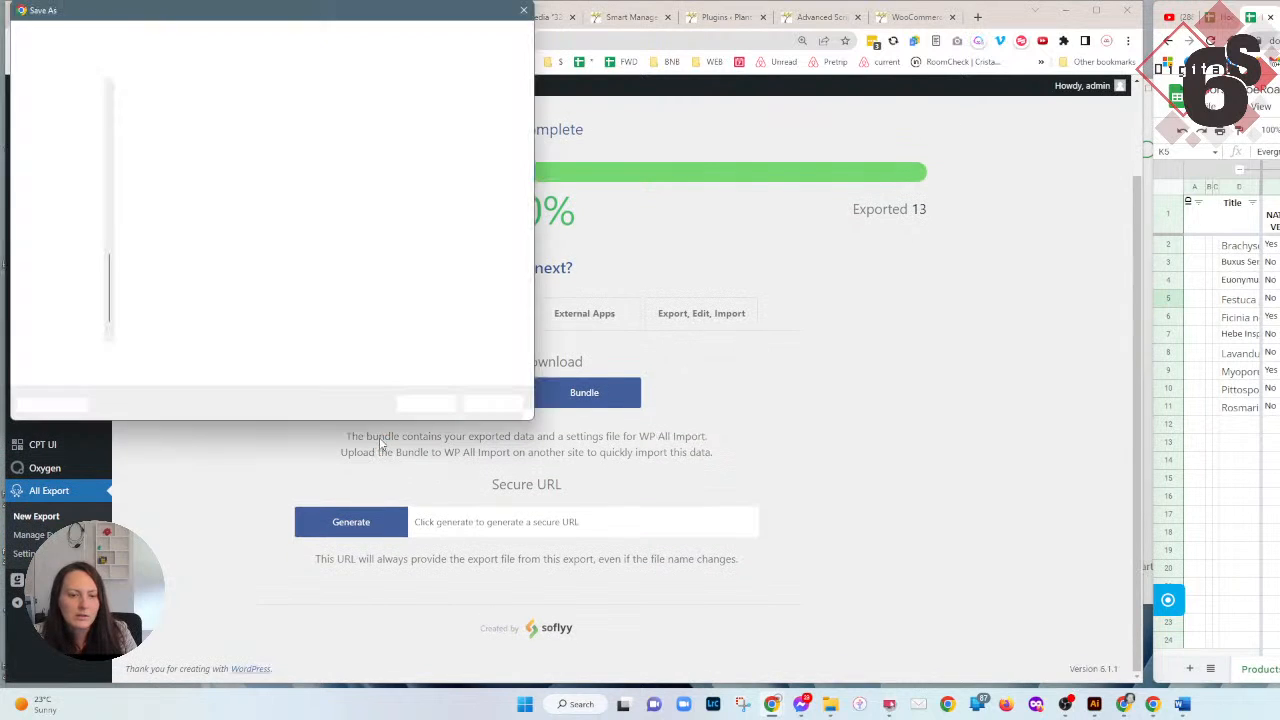
{"action": "left_click", "coordinate": [414, 405]}
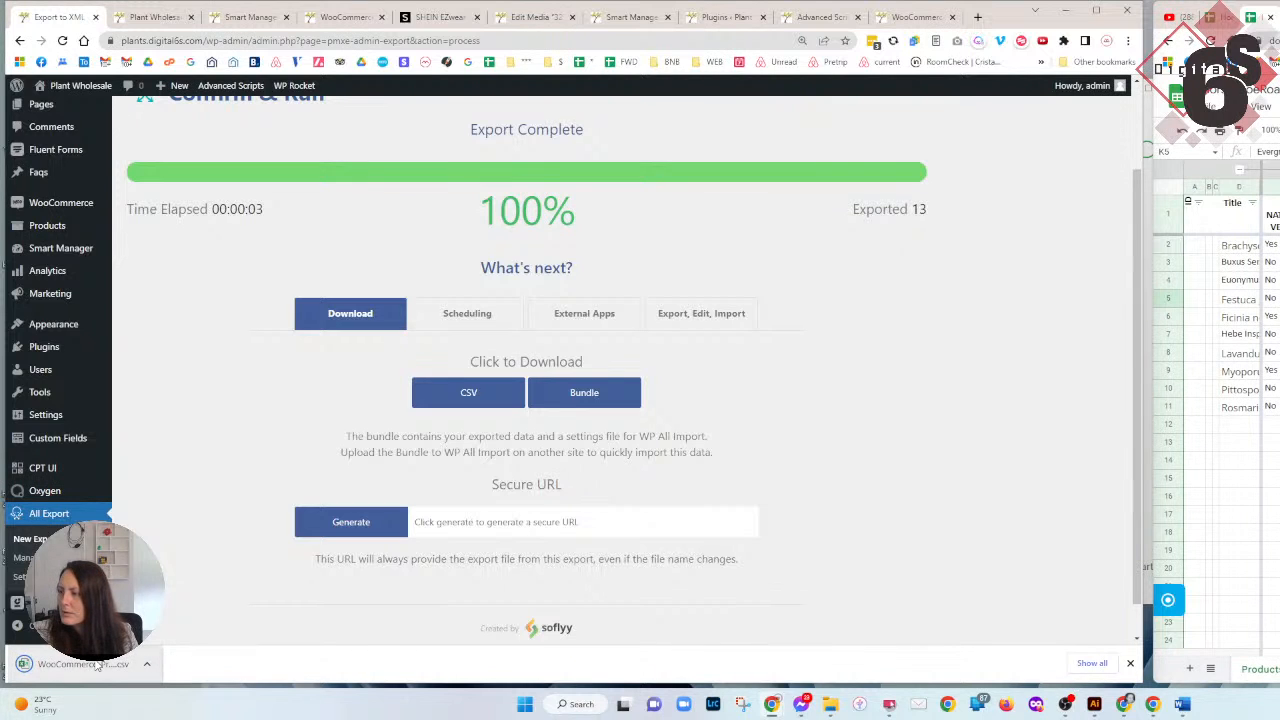
Open the downloaded products CSV in Excel, maximize its window, and select the Product categories header cell.
{"action": "left_click", "coordinate": [97, 664]}
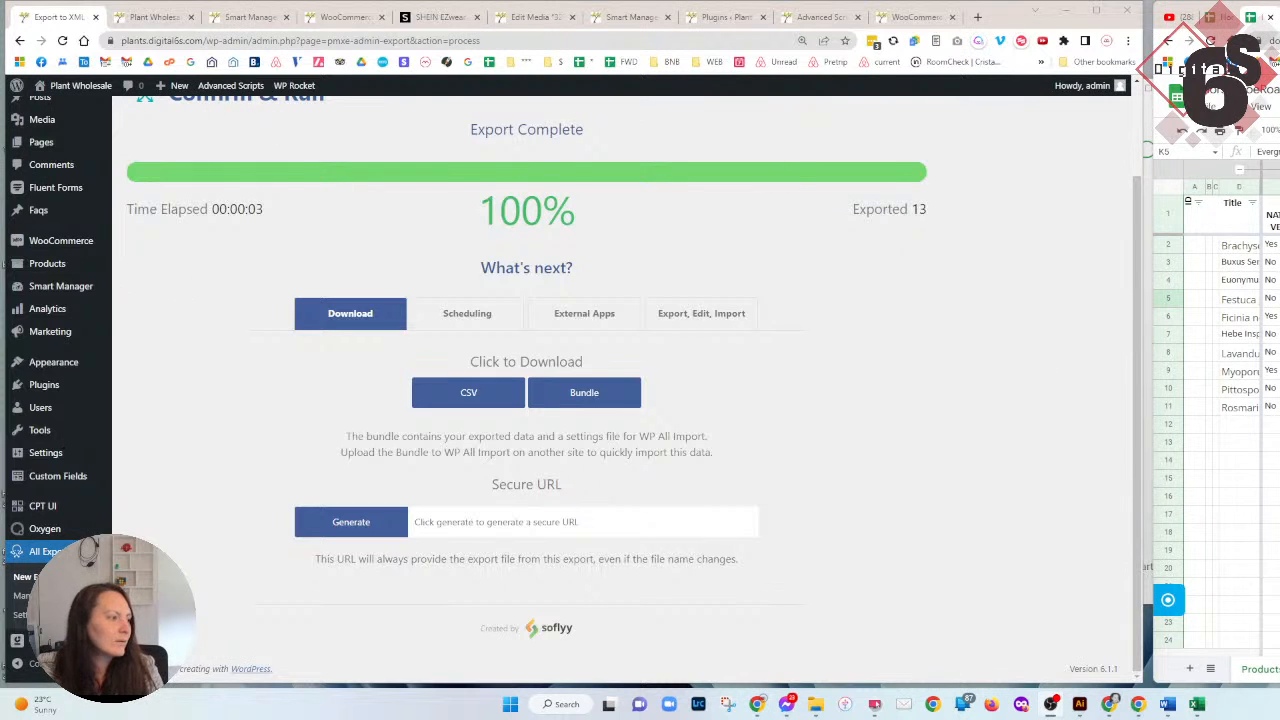
{"action": "left_click_drag", "start_coordinate": [0, 118], "coordinate": [792, 112]}
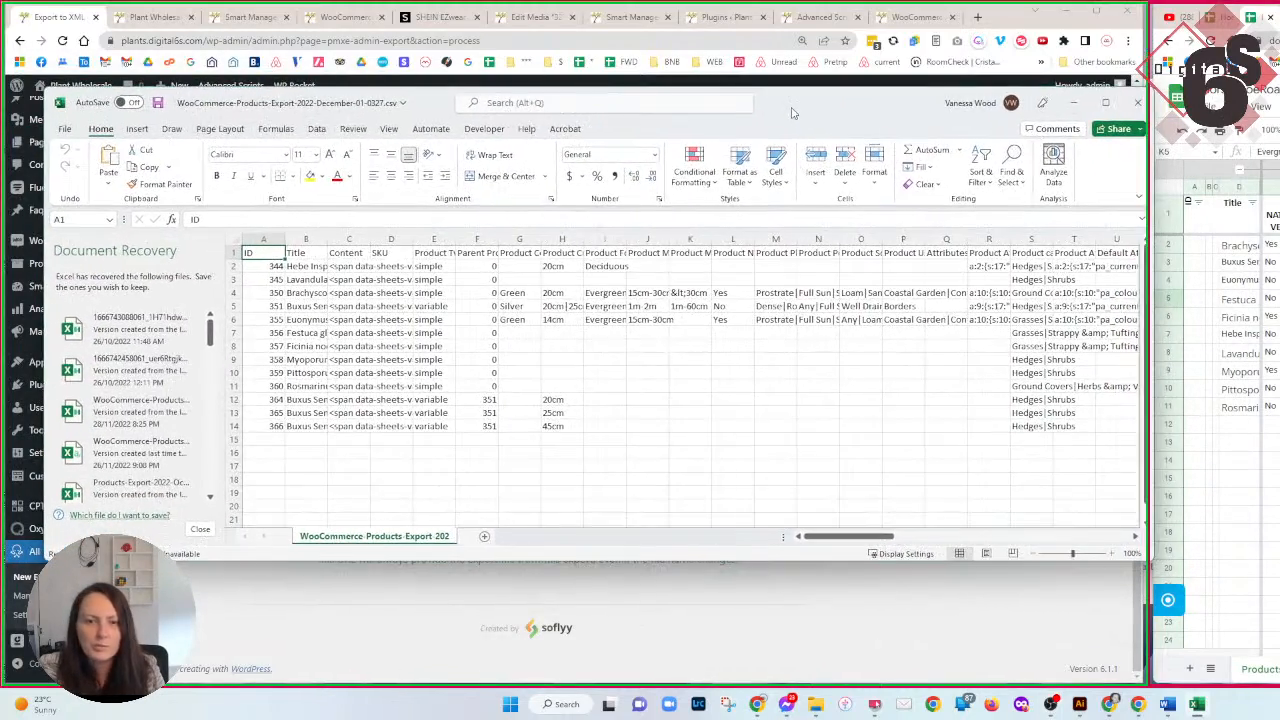
{"action": "double_click", "coordinate": [792, 112]}
{"action": "left_click", "coordinate": [557, 218]}
{"action": "left_click", "coordinate": [567, 181]}
{"action": "left_click", "coordinate": [1000, 166]}
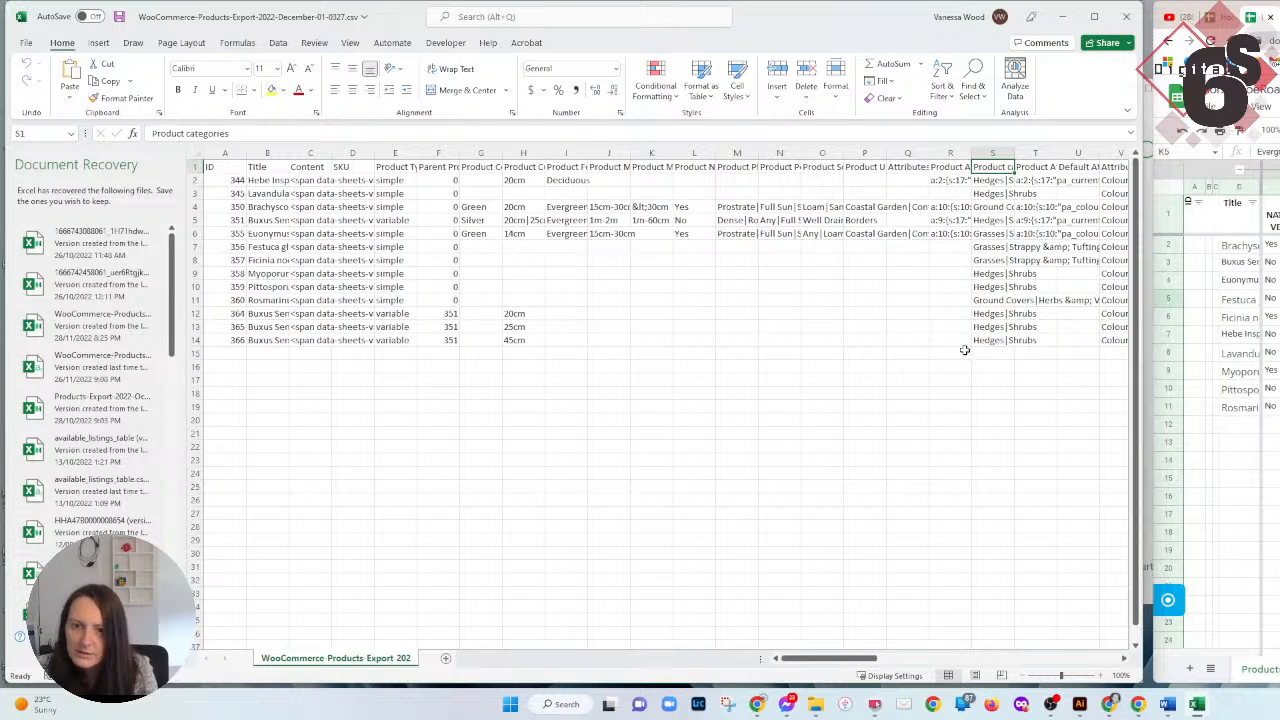
Narrow column F, the parent product column next to Product Type.
{"action": "left_click", "coordinate": [318, 153]}
{"action": "left_click", "coordinate": [352, 153]}
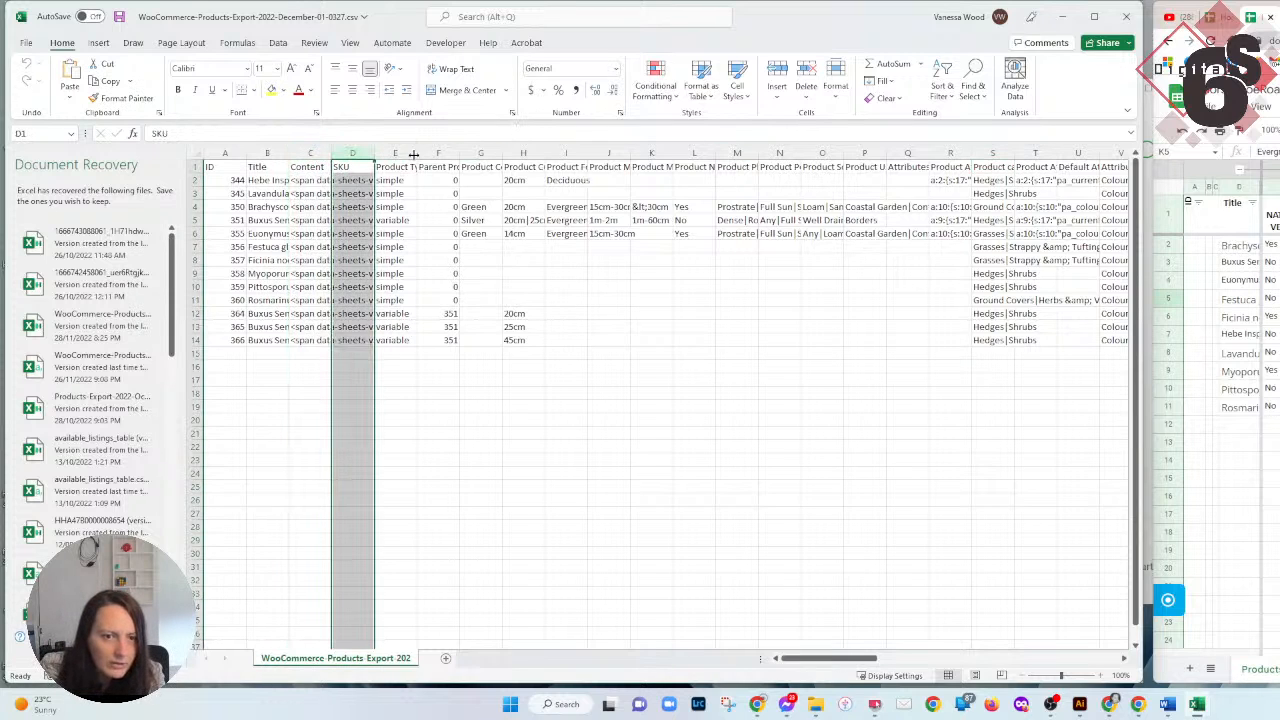
{"action": "left_click_drag", "start_coordinate": [459, 153], "coordinate": [443, 153]}
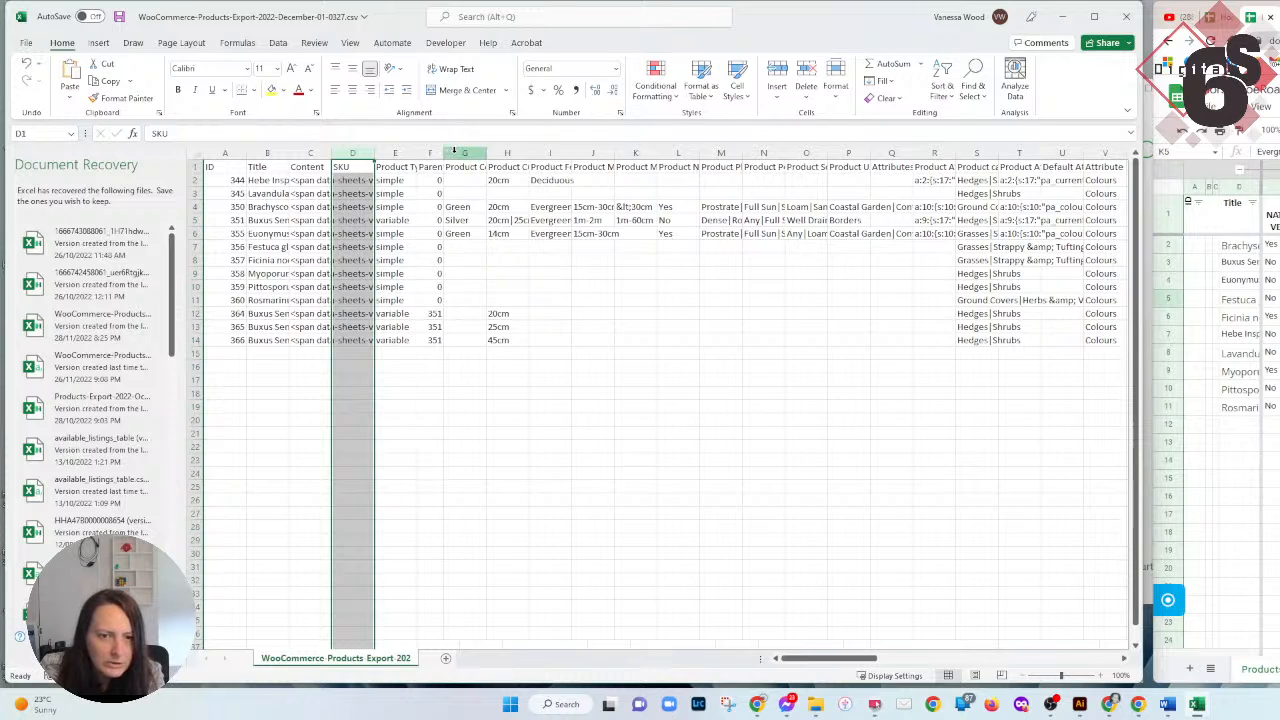
Look through the product field headers in row 1, from Product Colours across to Product Attributes.
{"action": "left_click", "coordinate": [464, 153]}
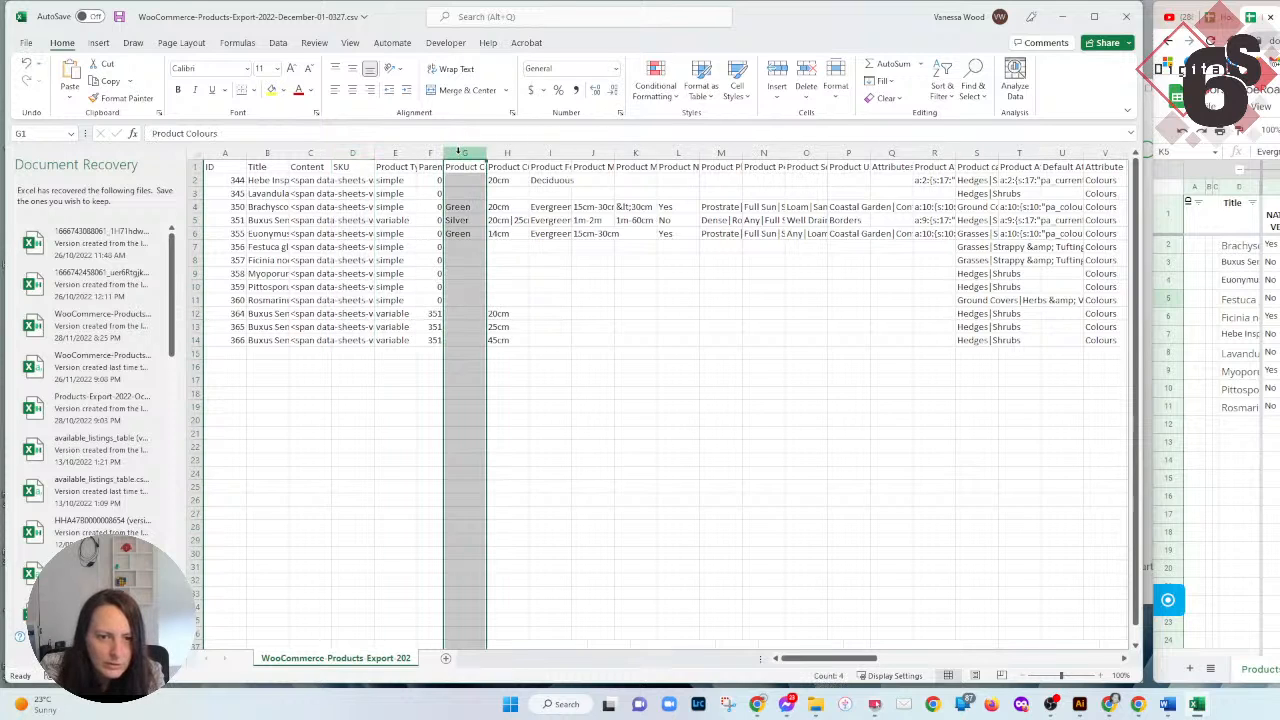
{"action": "left_click", "coordinate": [480, 167]}
{"action": "key", "text": "Right"}
{"action": "key", "text": "Right"}
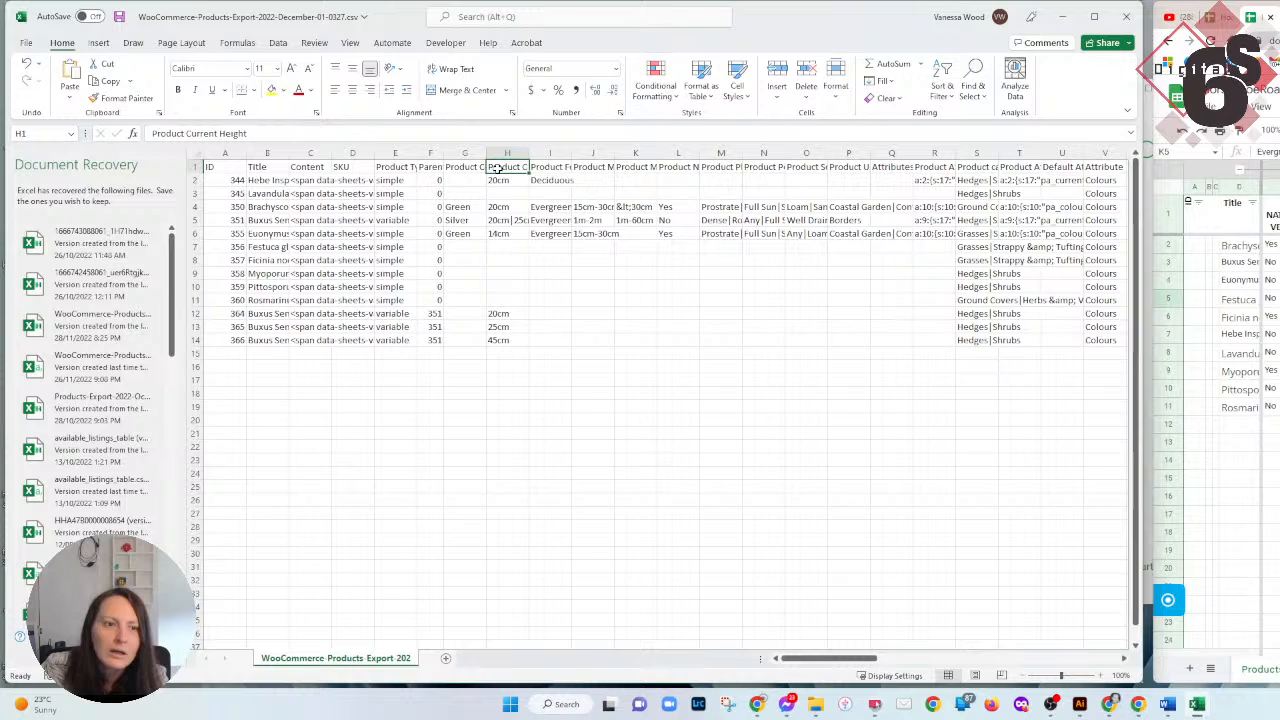
{"action": "key", "text": "Right"}
{"action": "key", "text": "Right"}
{"action": "key", "text": "Right"}
{"action": "key", "text": "Right"}
{"action": "key", "text": "Right"}
{"action": "key", "text": "Right"}
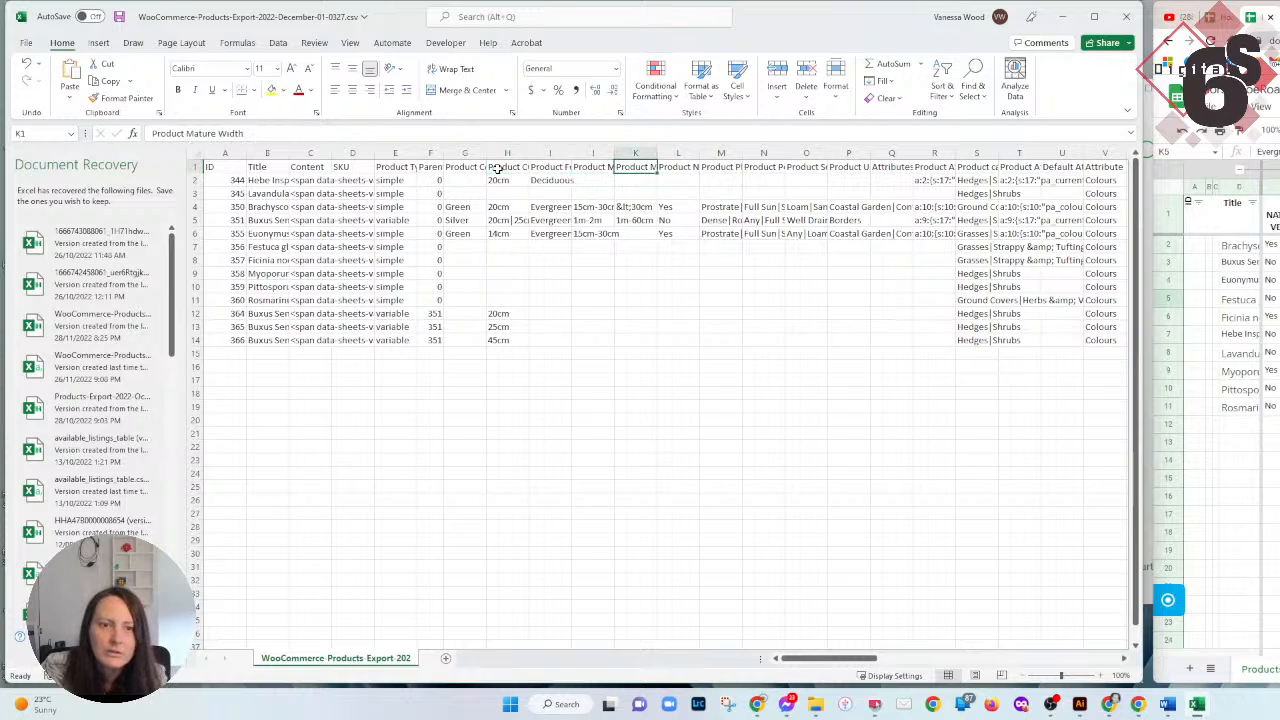
{"action": "key", "text": "Right"}
{"action": "key", "text": "Right"}
{"action": "key", "text": "Right"}
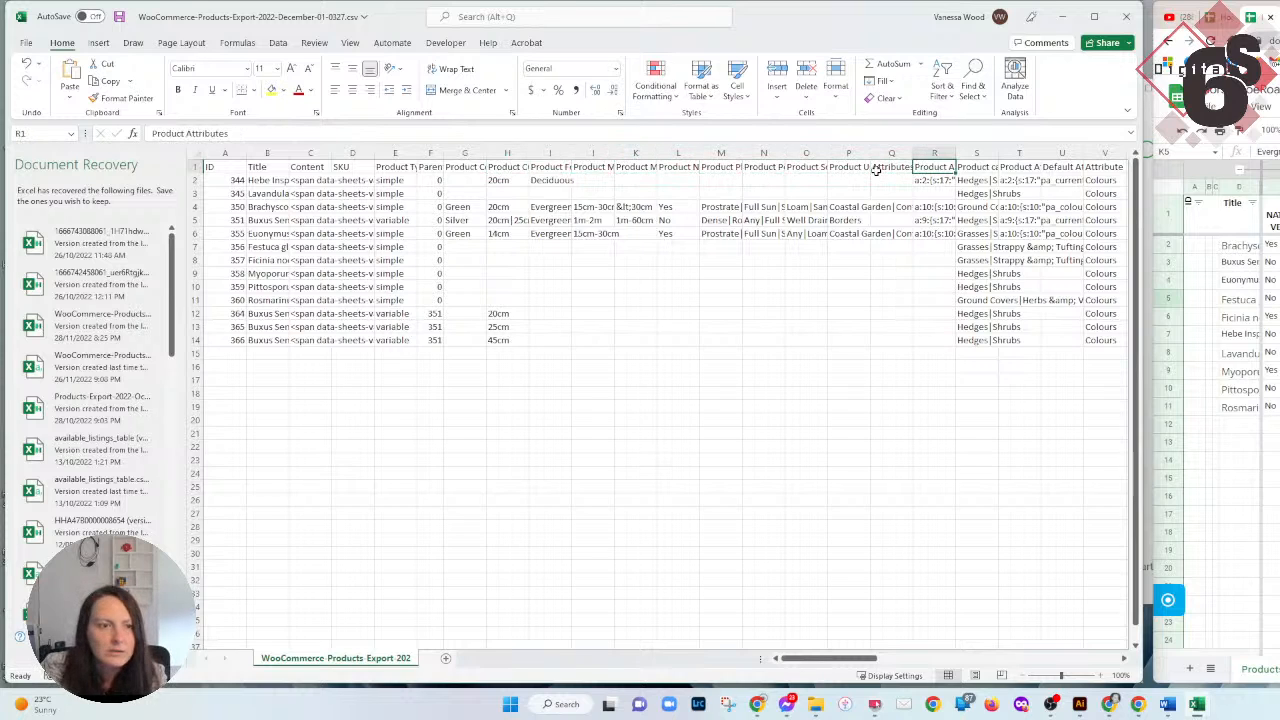
Widen the Product Attributes column and check its values and those in the columns following it.
{"action": "left_click_drag", "start_coordinate": [955, 153], "coordinate": [1041, 153]}
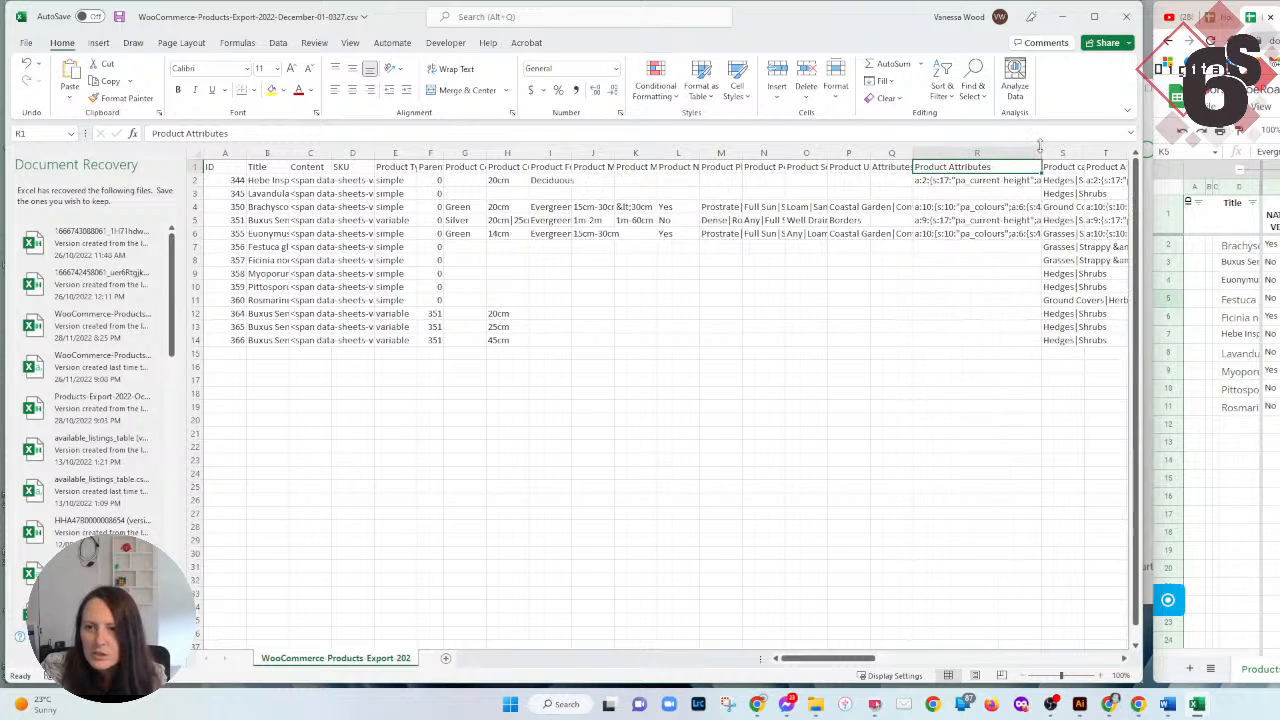
{"action": "left_click_drag", "start_coordinate": [978, 182], "coordinate": [978, 232]}
{"action": "key", "text": "Right"}
{"action": "key", "text": "Right"}
{"action": "key", "text": "Right"}
{"action": "key", "text": "Right"}
{"action": "key", "text": "Right"}
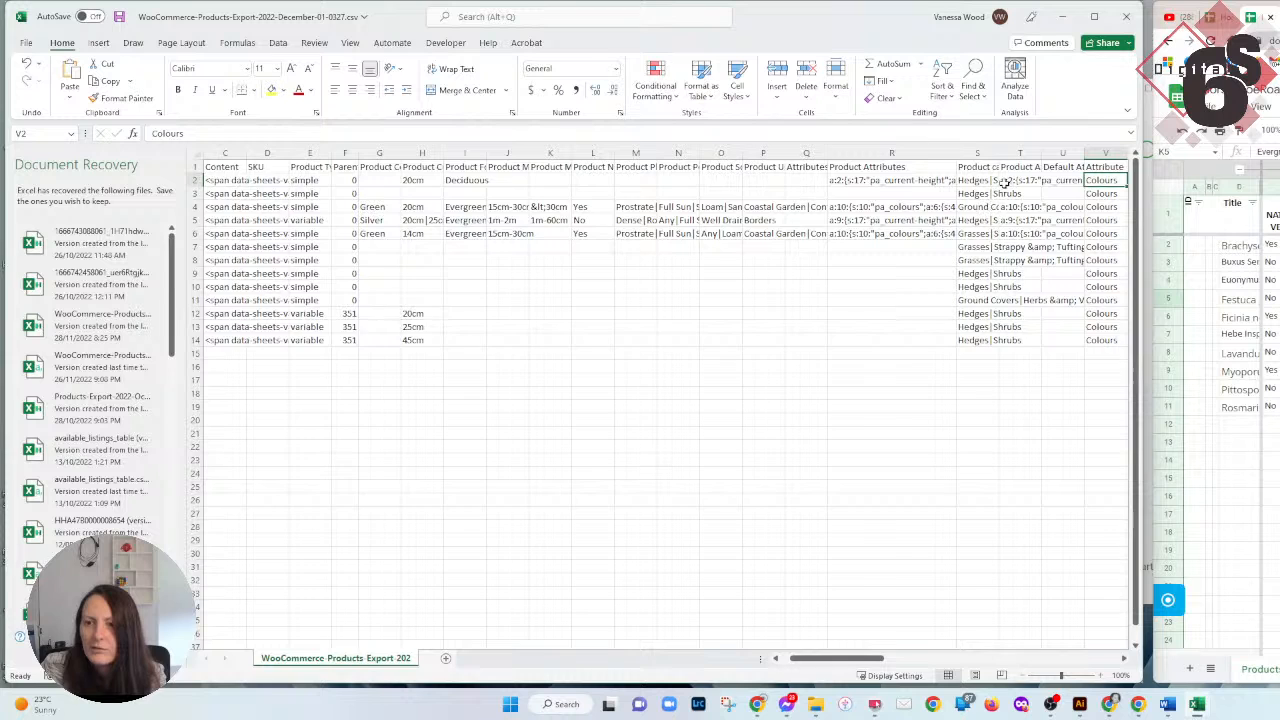
Widen the Product categories column and fill the whole column with light blue.
{"action": "left_click", "coordinate": [926, 180]}
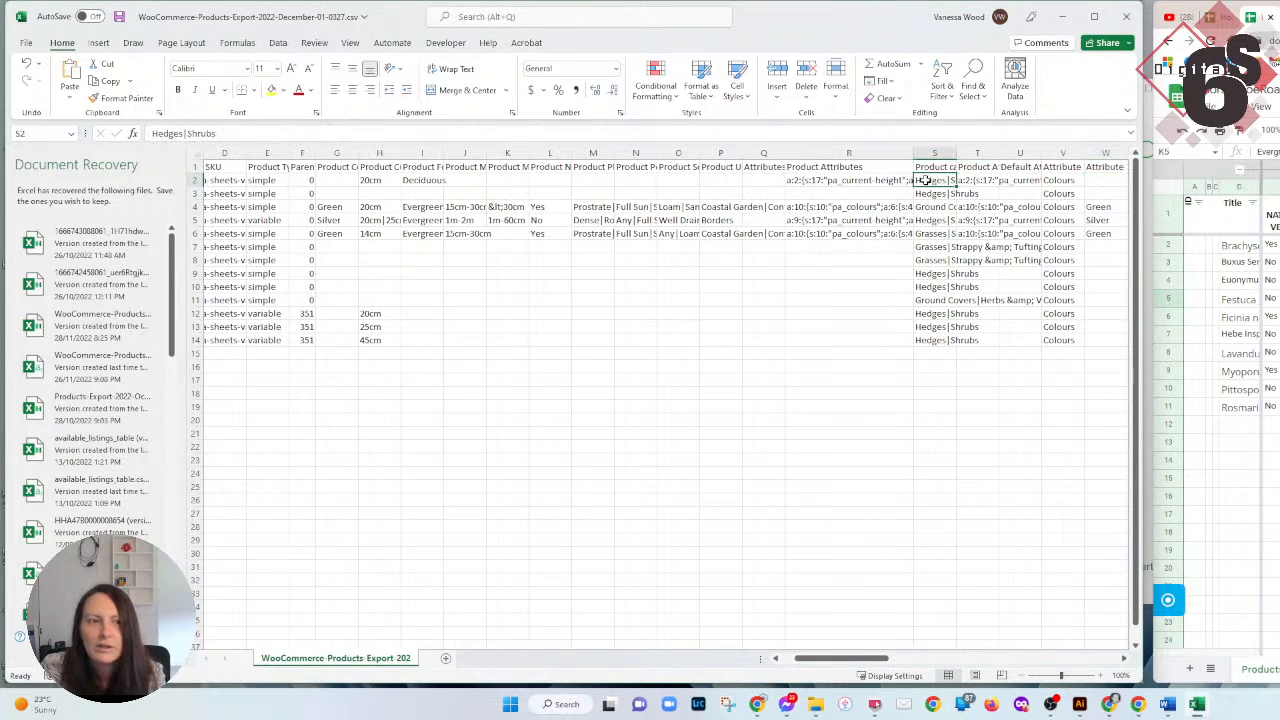
{"action": "left_click", "coordinate": [930, 153]}
{"action": "key", "text": "shift+Right"}
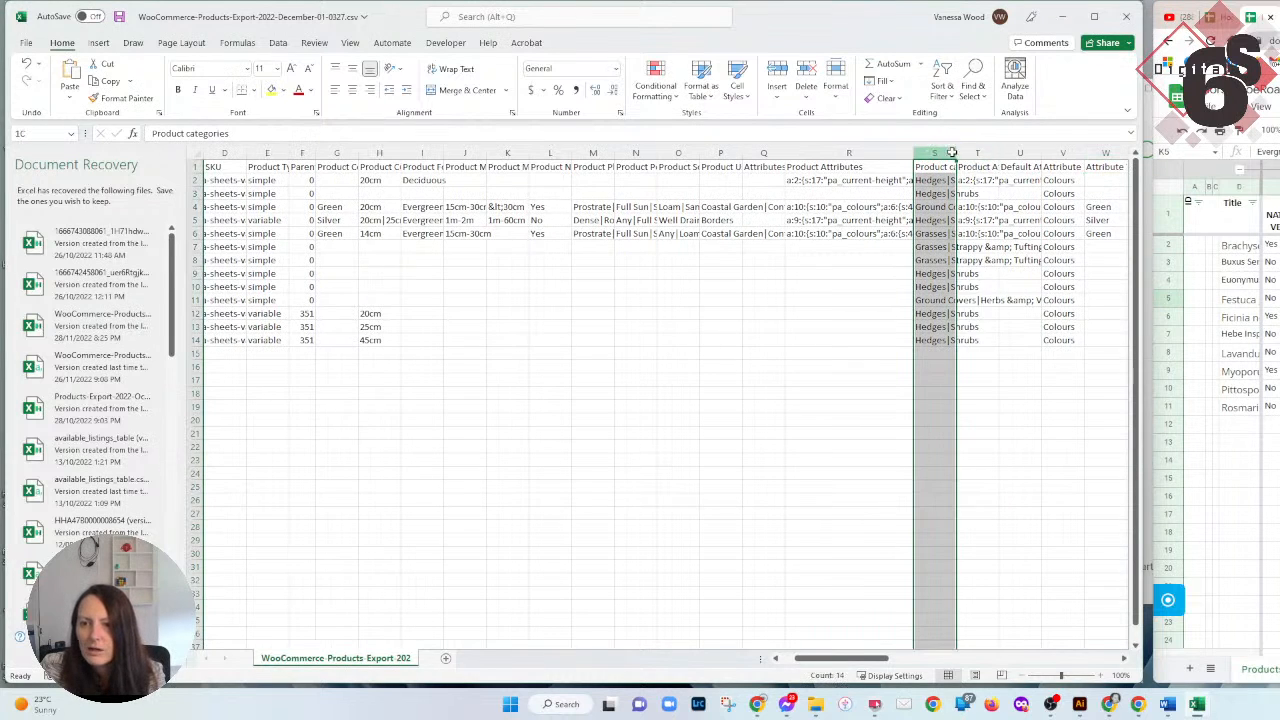
{"action": "left_click", "coordinate": [945, 178]}
{"action": "mouse_move", "coordinate": [956, 153]}
{"action": "left_mouse_down"}
{"action": "mouse_move", "coordinate": [985, 153]}
{"action": "mouse_move", "coordinate": [389, 156]}
{"action": "mouse_move", "coordinate": [950, 153]}
{"action": "left_mouse_up"}
{"action": "left_click", "coordinate": [955, 152]}
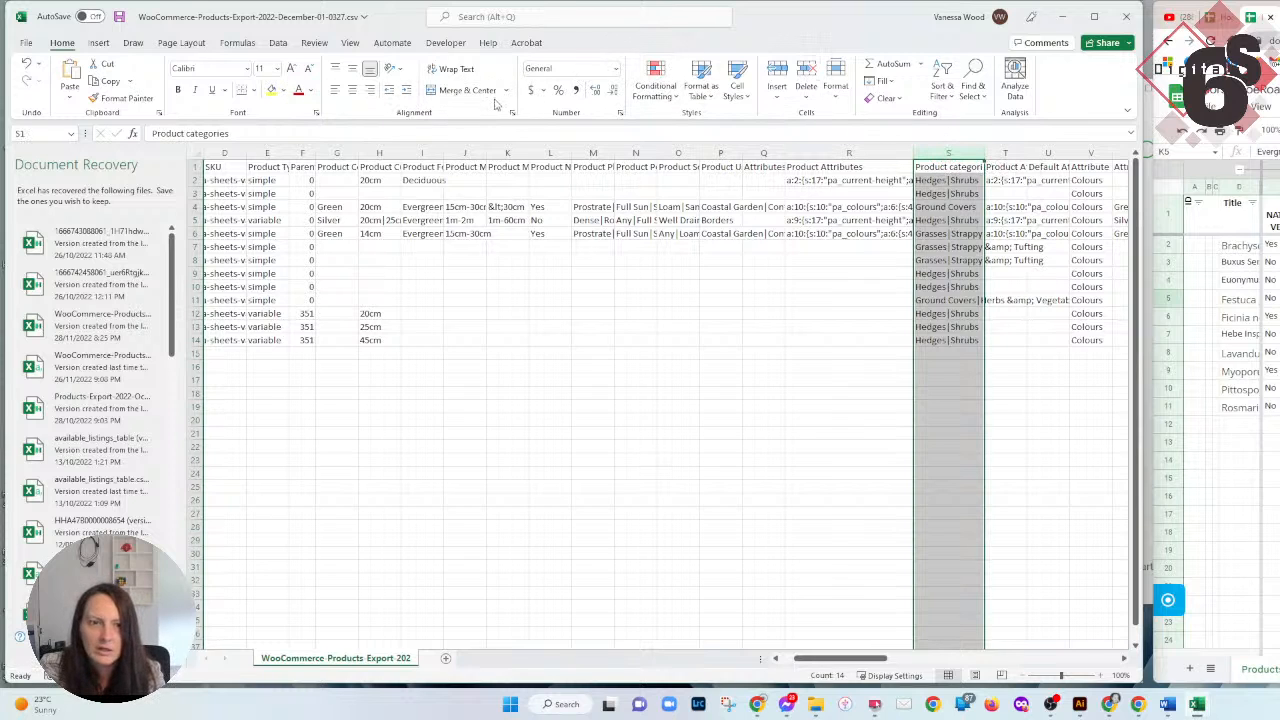
{"action": "left_click", "coordinate": [281, 90]}
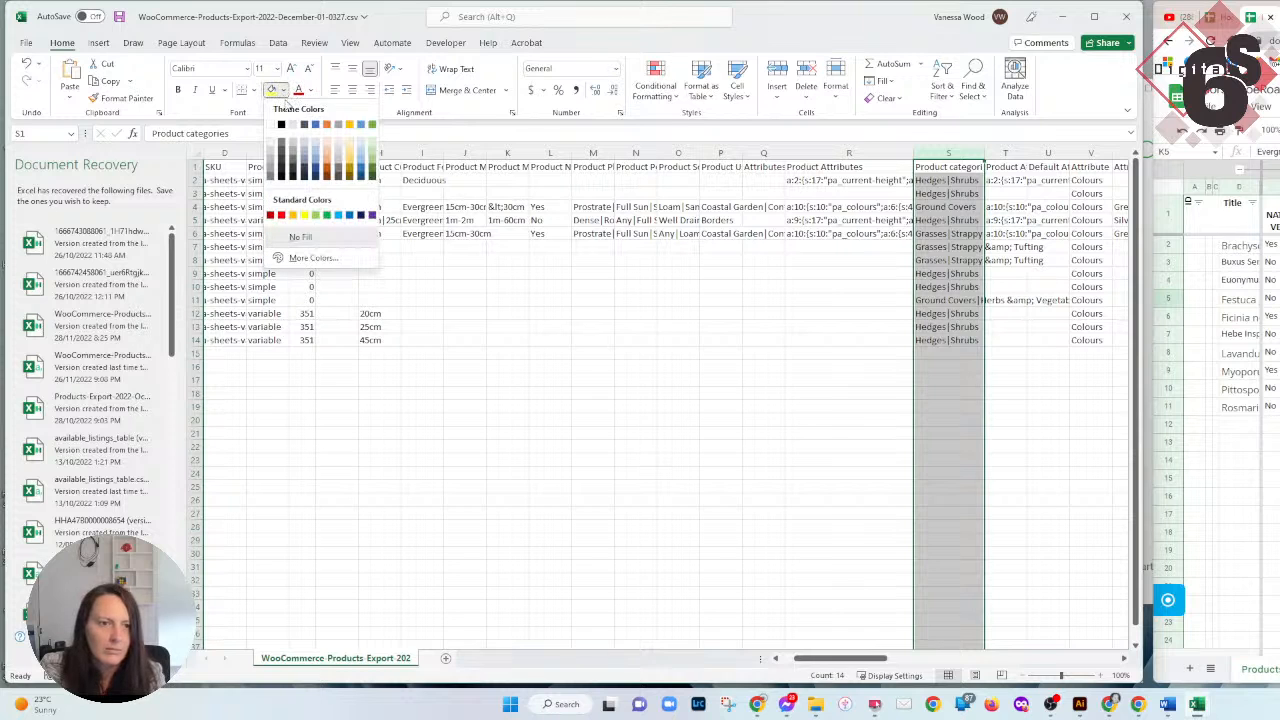
{"action": "left_click", "coordinate": [361, 143]}
Examine the pa_colours attribute columns and continue across row 1 to the pa_current_height attribute value.
{"action": "left_click", "coordinate": [1088, 154]}
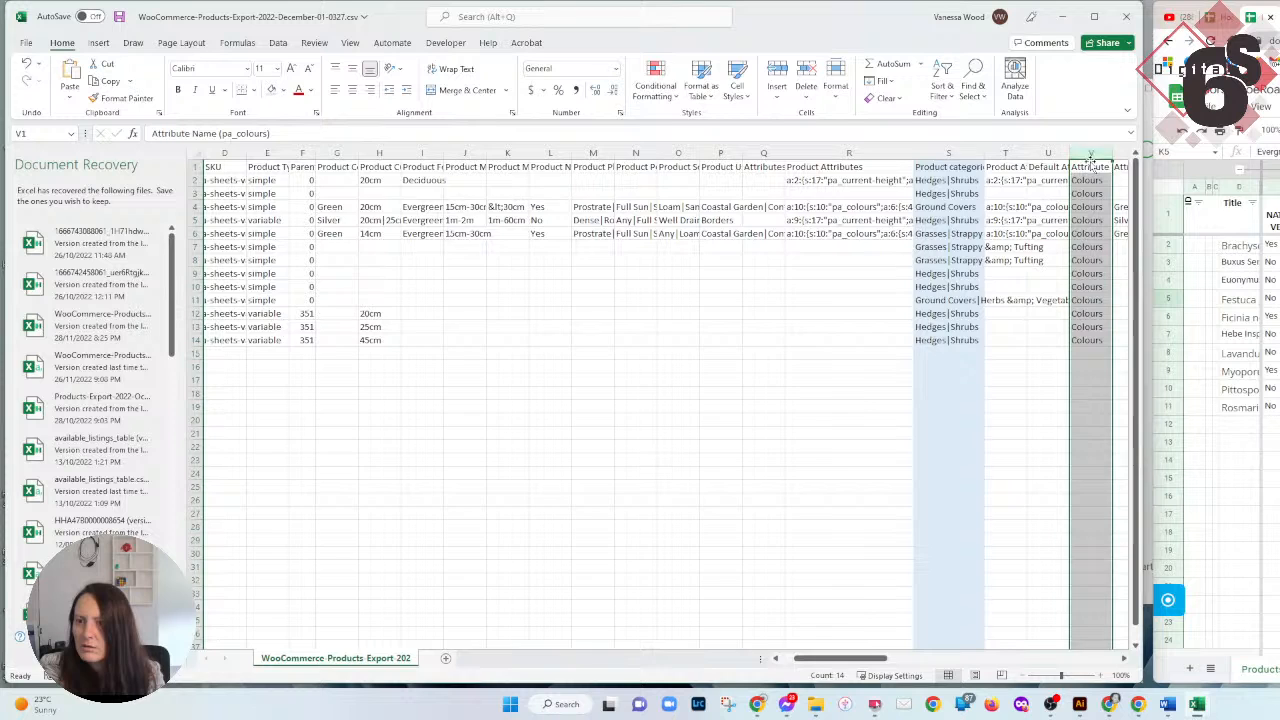
{"action": "scroll", "coordinate": [1000, 250], "scroll_direction": "right", "scroll_amount": 3}
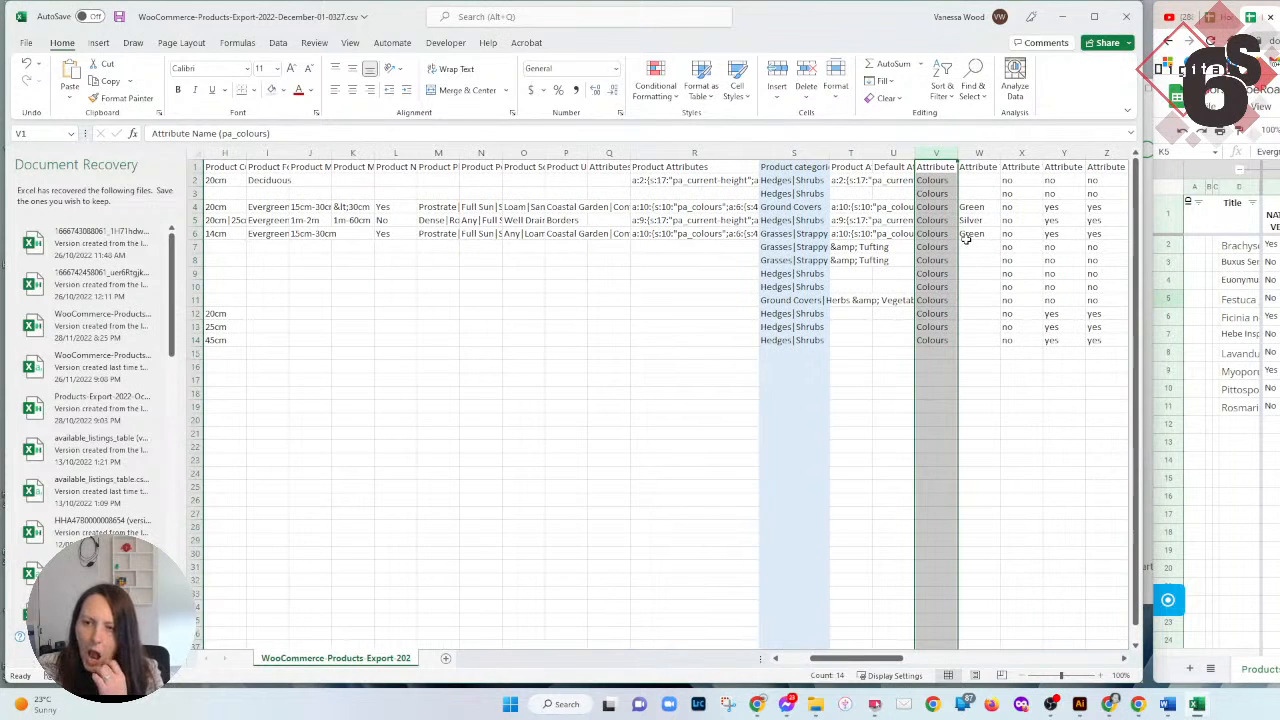
{"action": "left_click", "coordinate": [985, 166]}
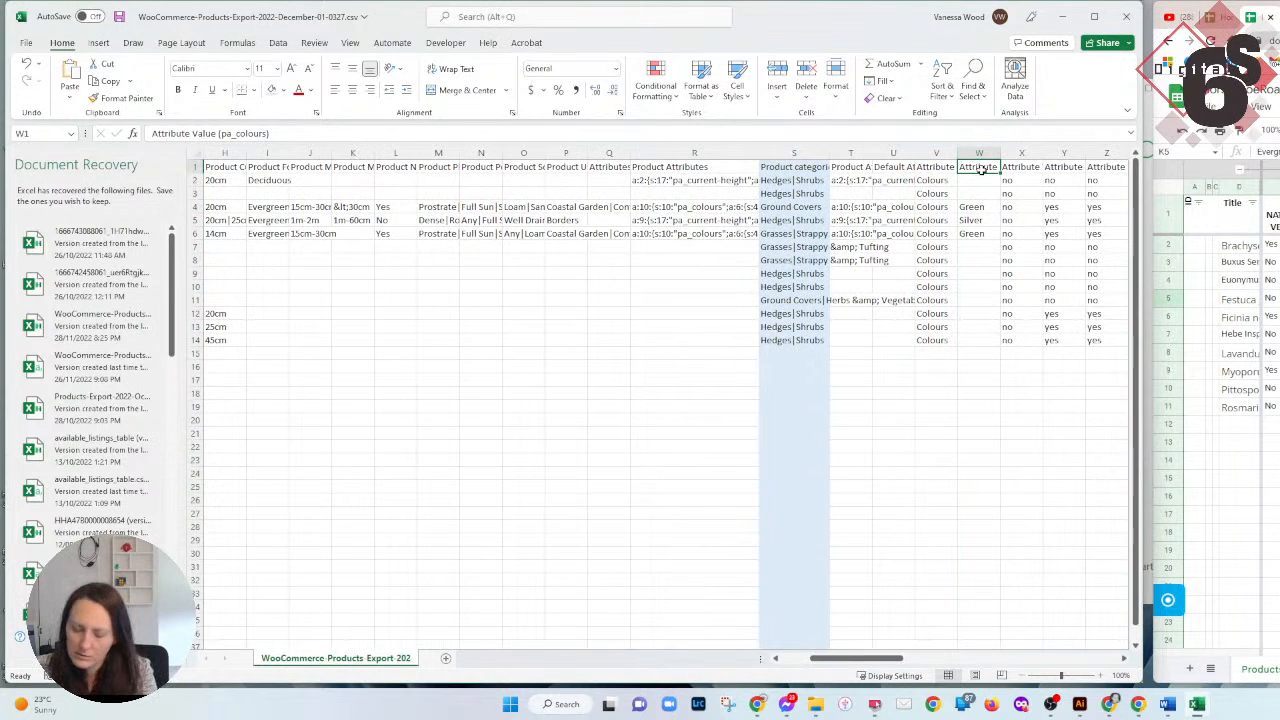
{"action": "key", "text": "Right"}
{"action": "key", "text": "Right"}
{"action": "key", "text": "Right"}
{"action": "key", "text": "Right"}
{"action": "key", "text": "Right"}
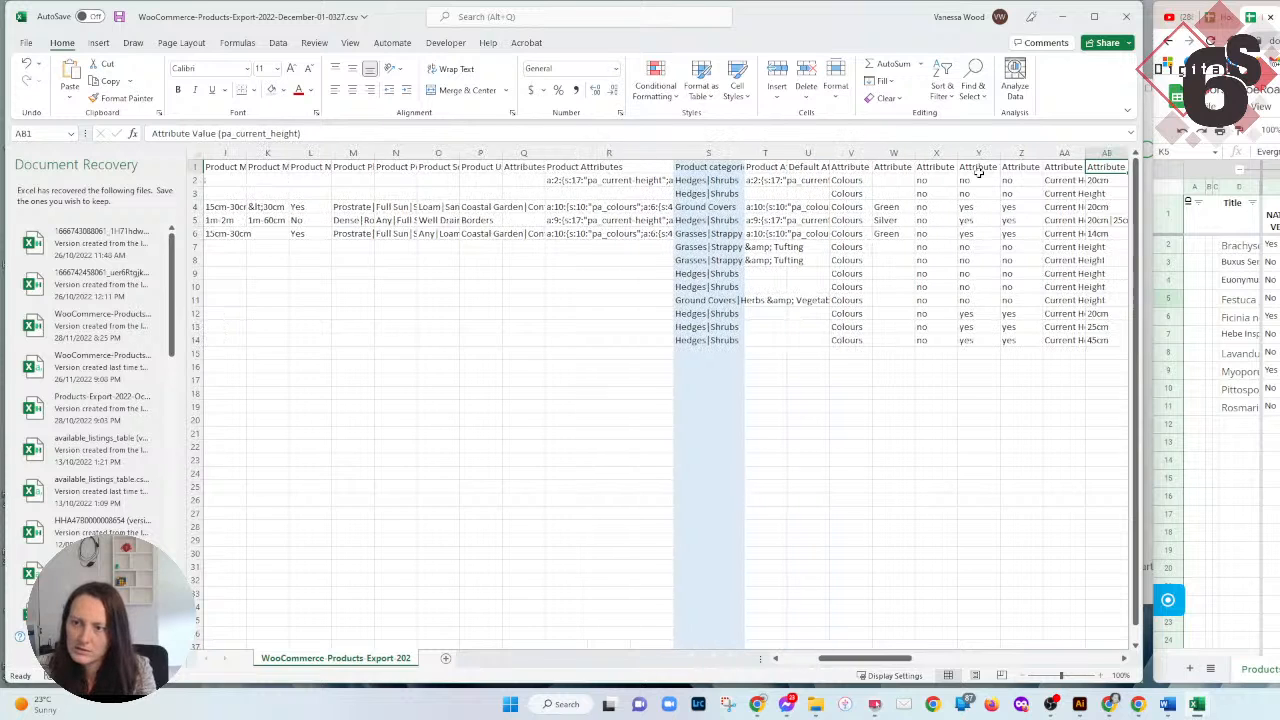
{"action": "key", "text": "Right"}
Check the attribute headers in row 1 up to the pa_foliage_type name, value and visibility columns.
{"action": "left_click", "coordinate": [440, 167]}
{"action": "key", "text": "Right"}
{"action": "key", "text": "Right"}
{"action": "key", "text": "Right"}
{"action": "key", "text": "Right"}
{"action": "key", "text": "Right"}
{"action": "key", "text": "Right"}
{"action": "key", "text": "Right"}
{"action": "key", "text": "Right"}
{"action": "key", "text": "Right"}
{"action": "key", "text": "Right"}
{"action": "key", "text": "Right"}
{"action": "key", "text": "Right"}
{"action": "key", "text": "Right"}
{"action": "key", "text": "Right"}
{"action": "key", "text": "Right"}
{"action": "key", "text": "Right"}
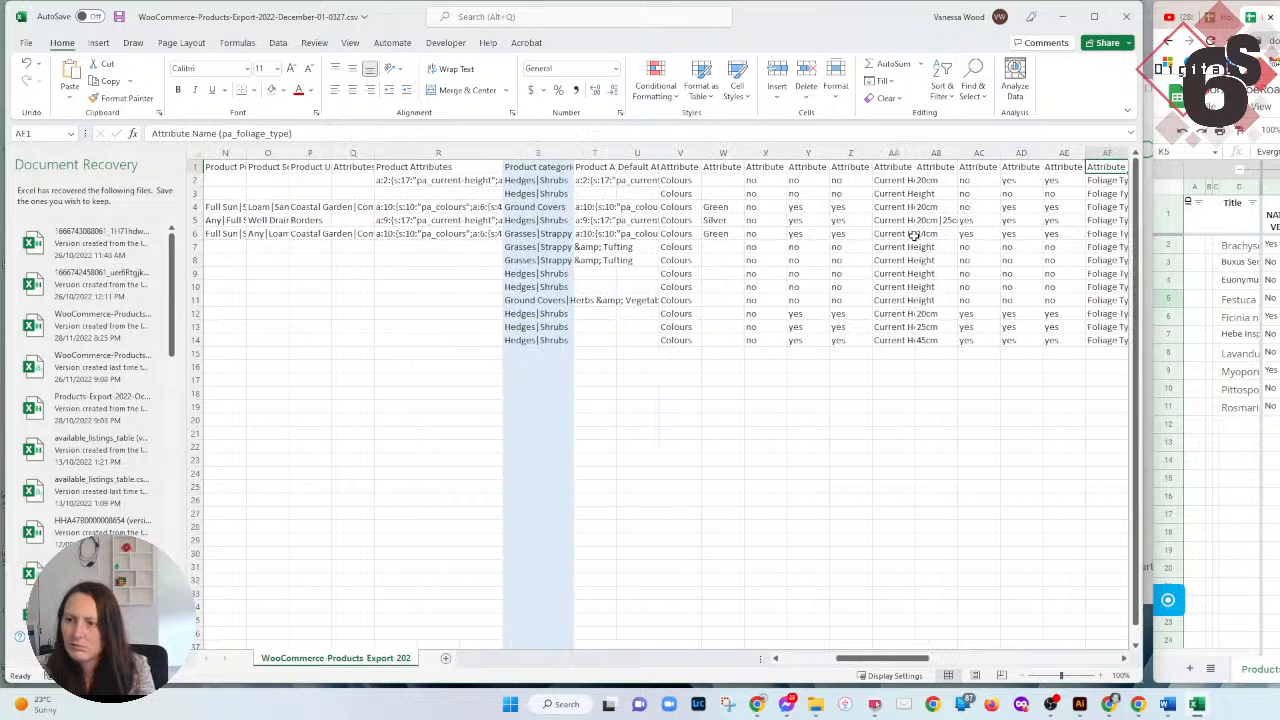
{"action": "key", "text": "Right"}
{"action": "key", "text": "Right"}
{"action": "left_click", "coordinate": [1064, 167]}
{"action": "left_click", "coordinate": [1018, 168]}
{"action": "key", "text": "Right"}
{"action": "key", "text": "Right"}
{"action": "key", "text": "Right"}
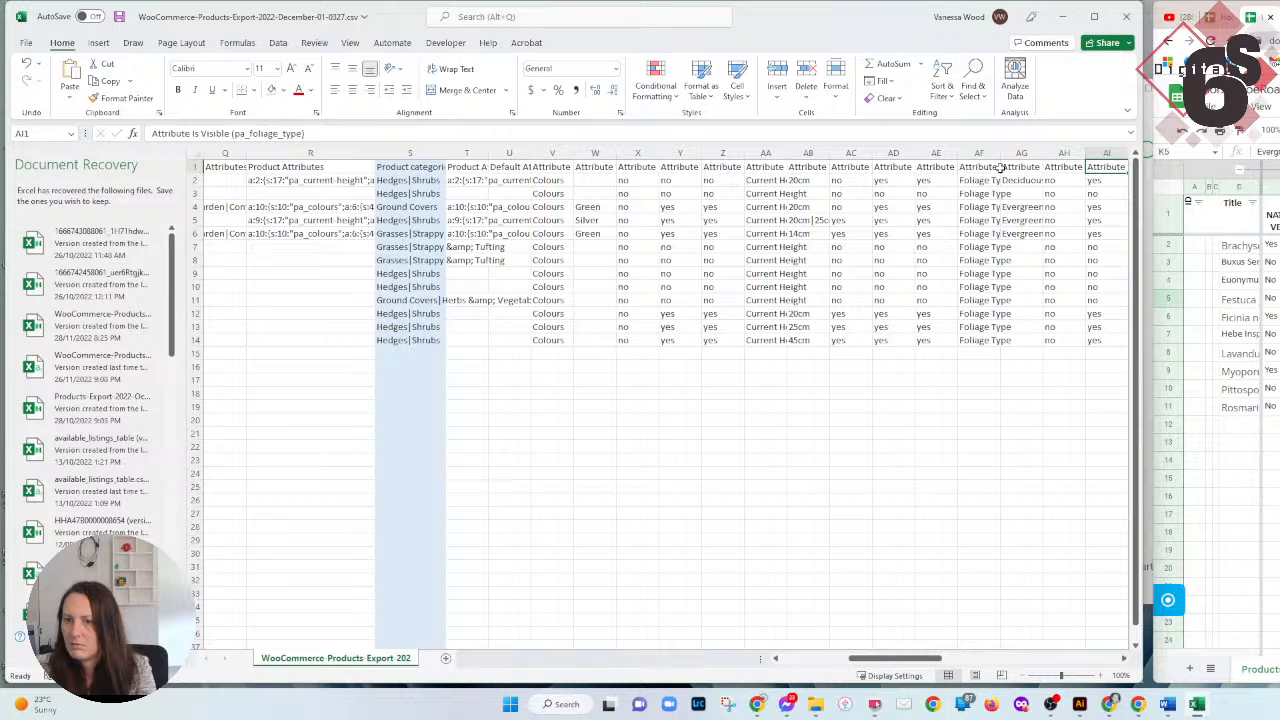
Review the attribute headers beyond foliage type, including pa_mature_width, and return to the ID header in cell A1.
{"action": "key", "text": "Right"}
{"action": "key", "text": "Right"}
{"action": "key", "text": "Right"}
{"action": "key", "text": "Right"}
{"action": "key", "text": "Right"}
{"action": "key", "text": "Right"}
{"action": "key", "text": "Right"}
{"action": "key", "text": "Right"}
{"action": "key", "text": "Right"}
{"action": "key", "text": "Left"}
{"action": "key", "text": "Left"}
{"action": "key", "text": "Left"}
{"action": "key", "text": "Left"}
{"action": "key", "text": "Left"}
{"action": "key", "text": "Left"}
{"action": "key", "text": "Left"}
{"action": "key", "text": "Left"}
{"action": "key", "text": "Left"}
{"action": "key", "text": "Left"}
{"action": "key", "text": "Left"}
{"action": "key", "text": "Left"}
{"action": "key", "text": "Left"}
{"action": "key", "text": "Left"}
{"action": "key", "text": "Left"}
{"action": "key", "text": "Left"}
{"action": "key", "text": "Left"}
{"action": "key", "text": "Left"}
{"action": "key", "text": "Left"}
{"action": "key", "text": "Left"}
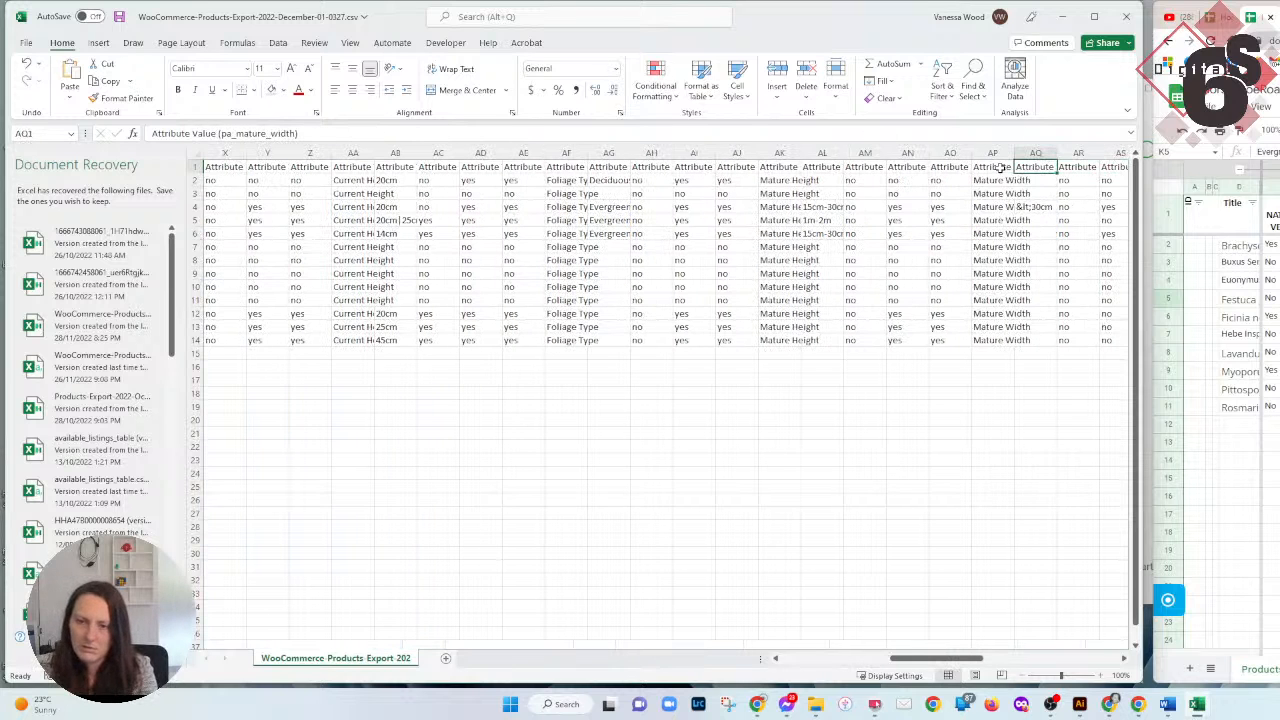
{"action": "key", "text": "Left"}
{"action": "key", "text": "Left"}
{"action": "key", "text": "Left"}
{"action": "key", "text": "Left"}
{"action": "key", "text": "Left"}
{"action": "key", "text": "Left"}
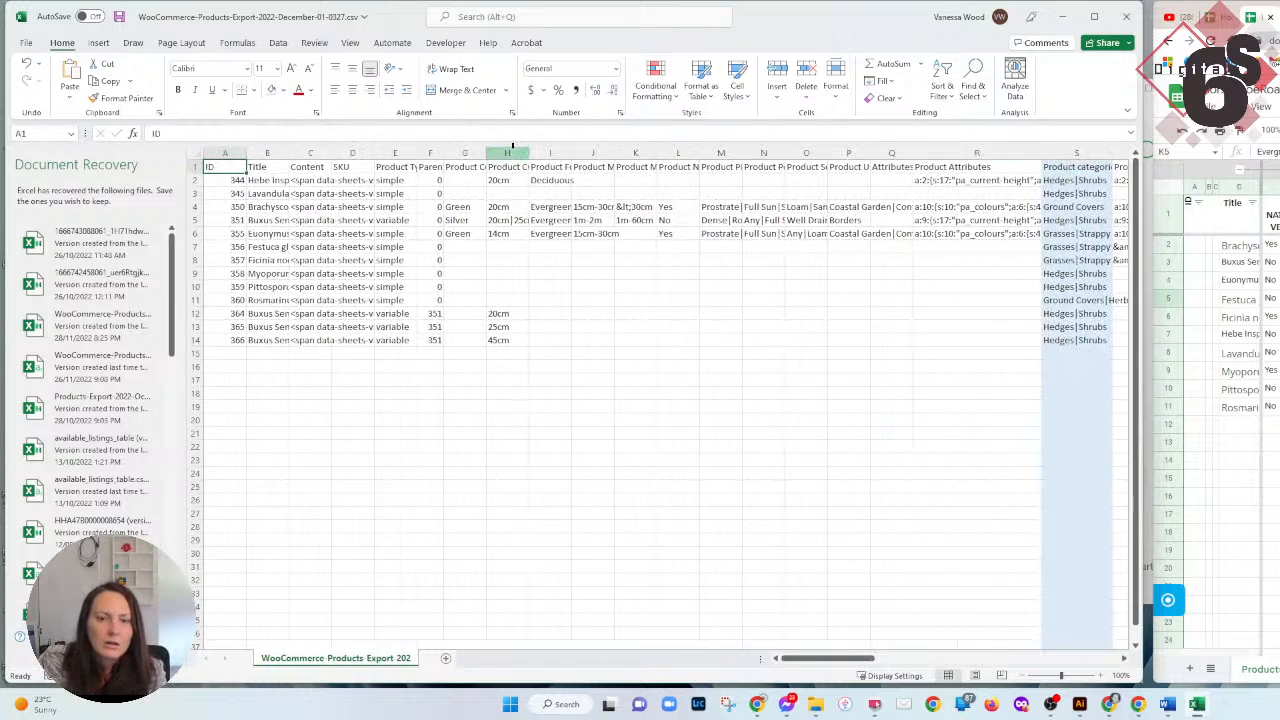
Widen the Product Foliage Type column so its full header shows.
{"action": "left_click", "coordinate": [507, 153]}
{"action": "left_click", "coordinate": [545, 153]}
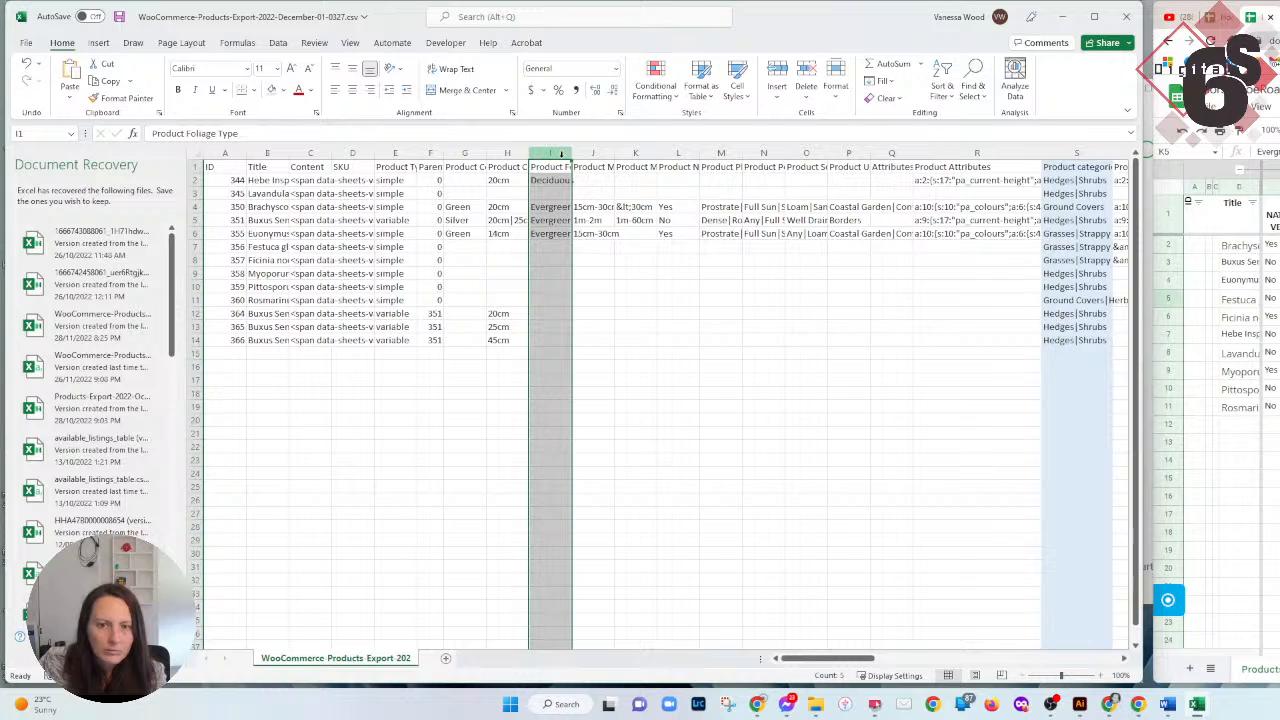
{"action": "left_click_drag", "start_coordinate": [569, 153], "coordinate": [669, 155]}
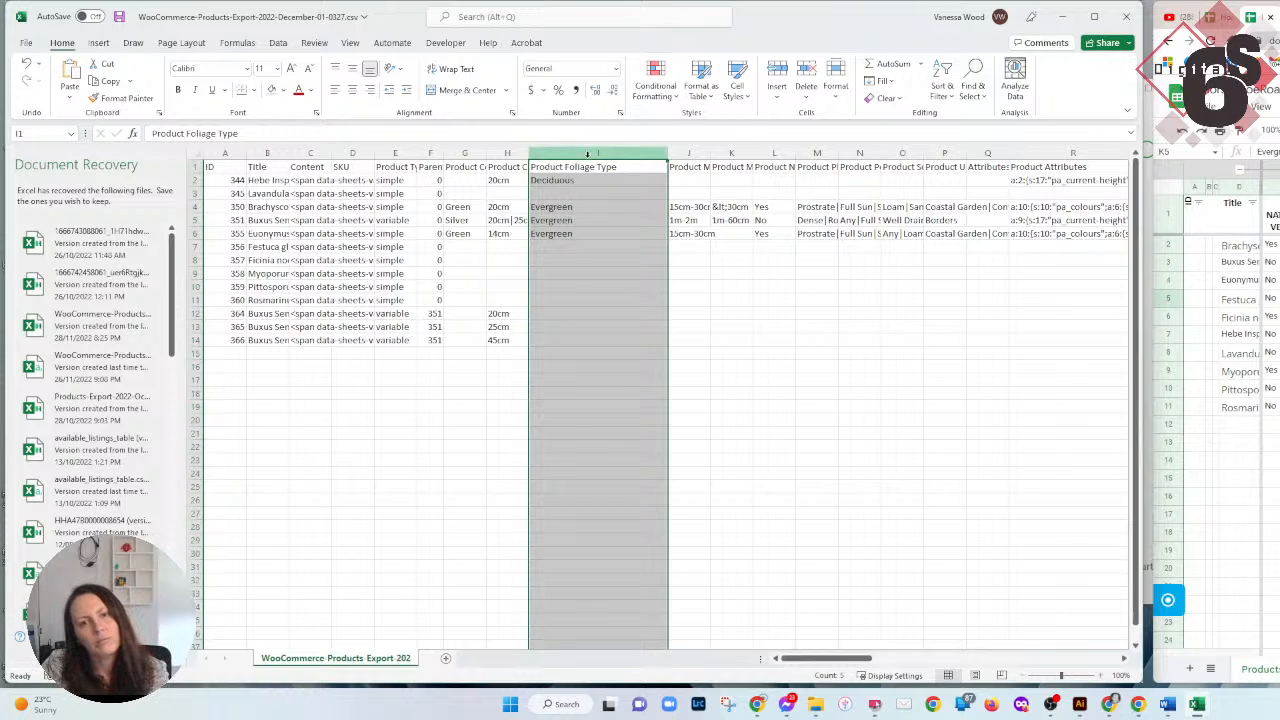
Select the pa_foliage_type attribute name and value columns to compare them with the Product Foliage Type column.
{"action": "scroll", "coordinate": [677, 189], "scroll_direction": "right", "scroll_amount": 3}
{"action": "scroll", "coordinate": [677, 189], "scroll_direction": "right", "scroll_amount": 12}
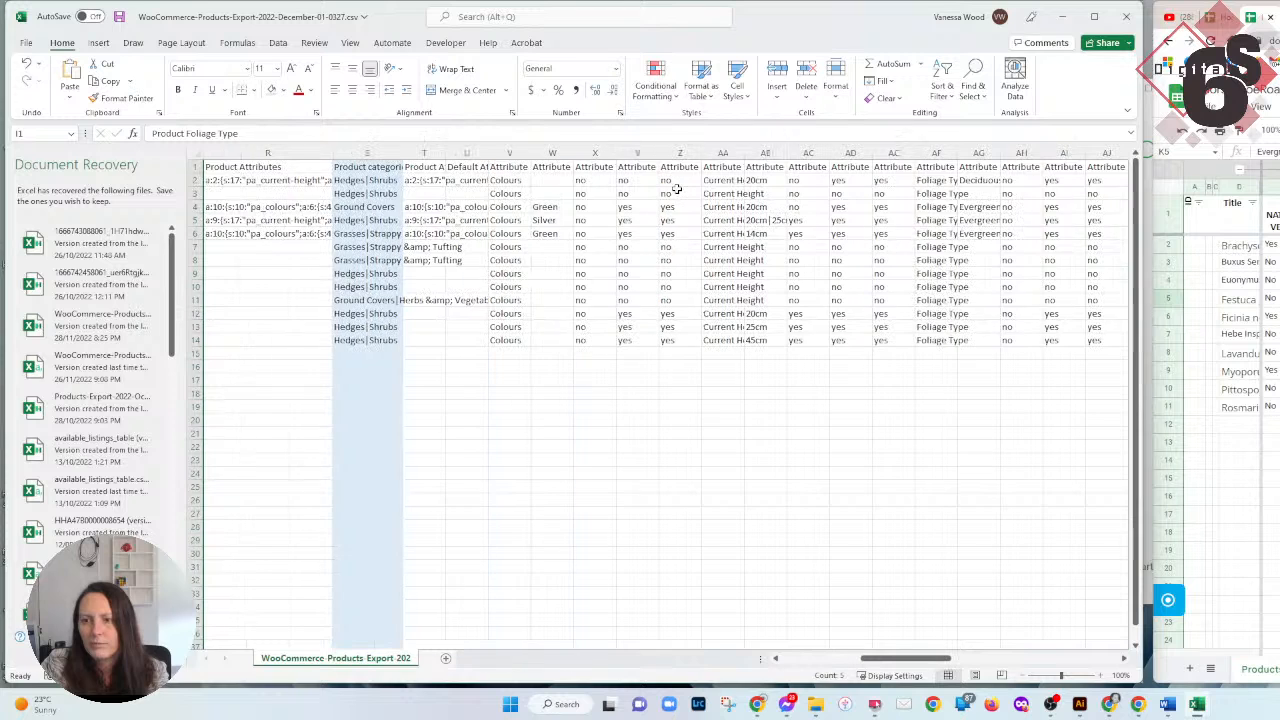
{"action": "left_click", "coordinate": [976, 156]}
{"action": "left_click_drag", "start_coordinate": [976, 156], "coordinate": [936, 156]}
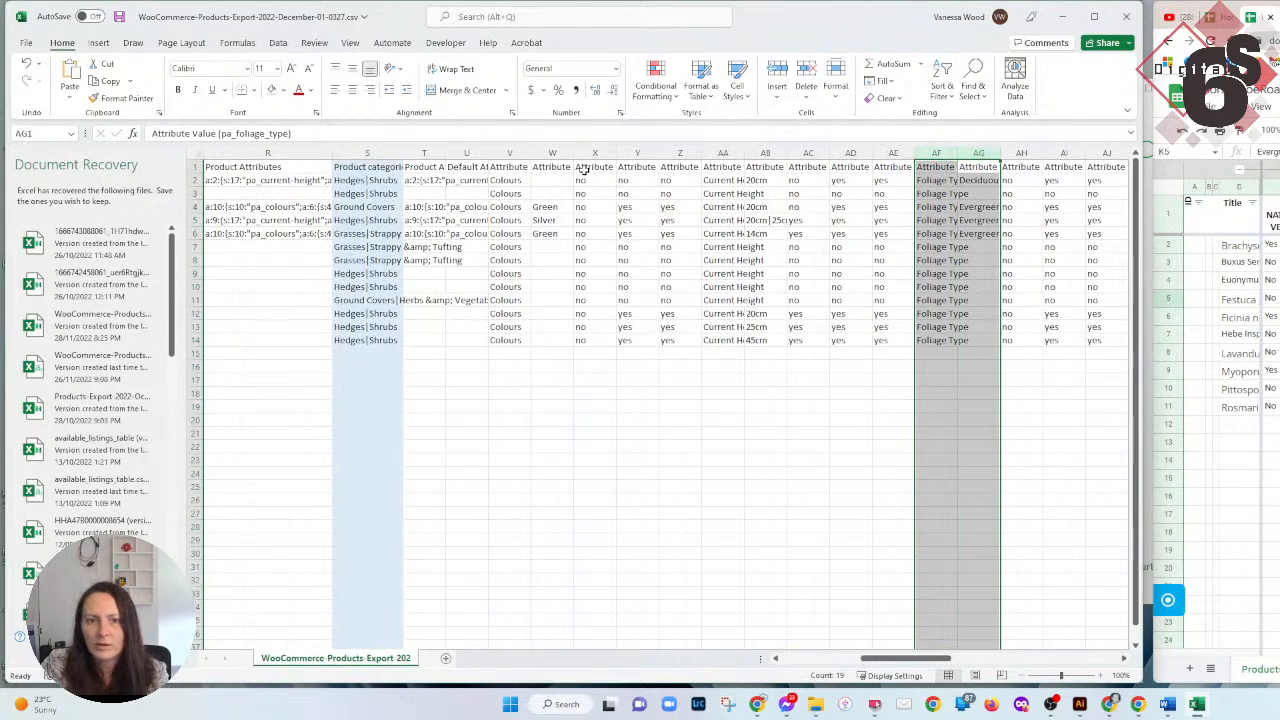
Widen the Title column at the start of the sheet to show more of the product names.
{"action": "scroll", "coordinate": [545, 246], "scroll_direction": "left", "scroll_amount": 14}
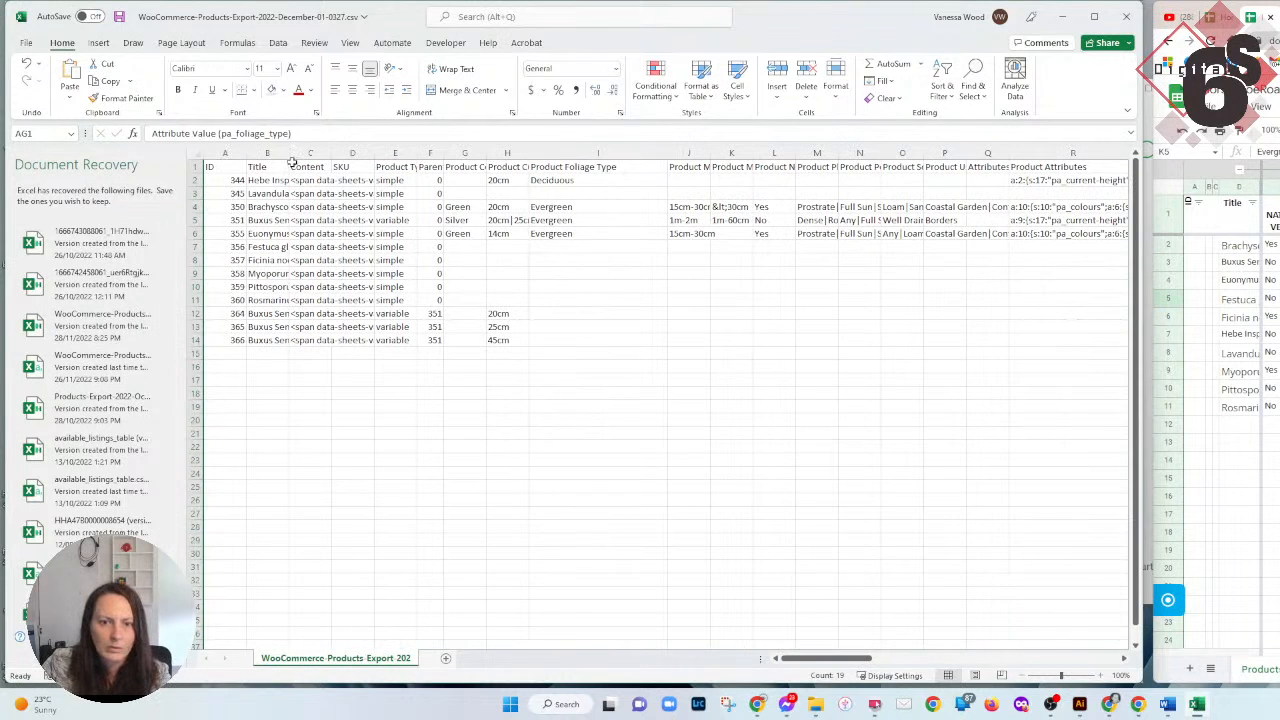
{"action": "left_click_drag", "start_coordinate": [290, 148], "coordinate": [331, 148]}
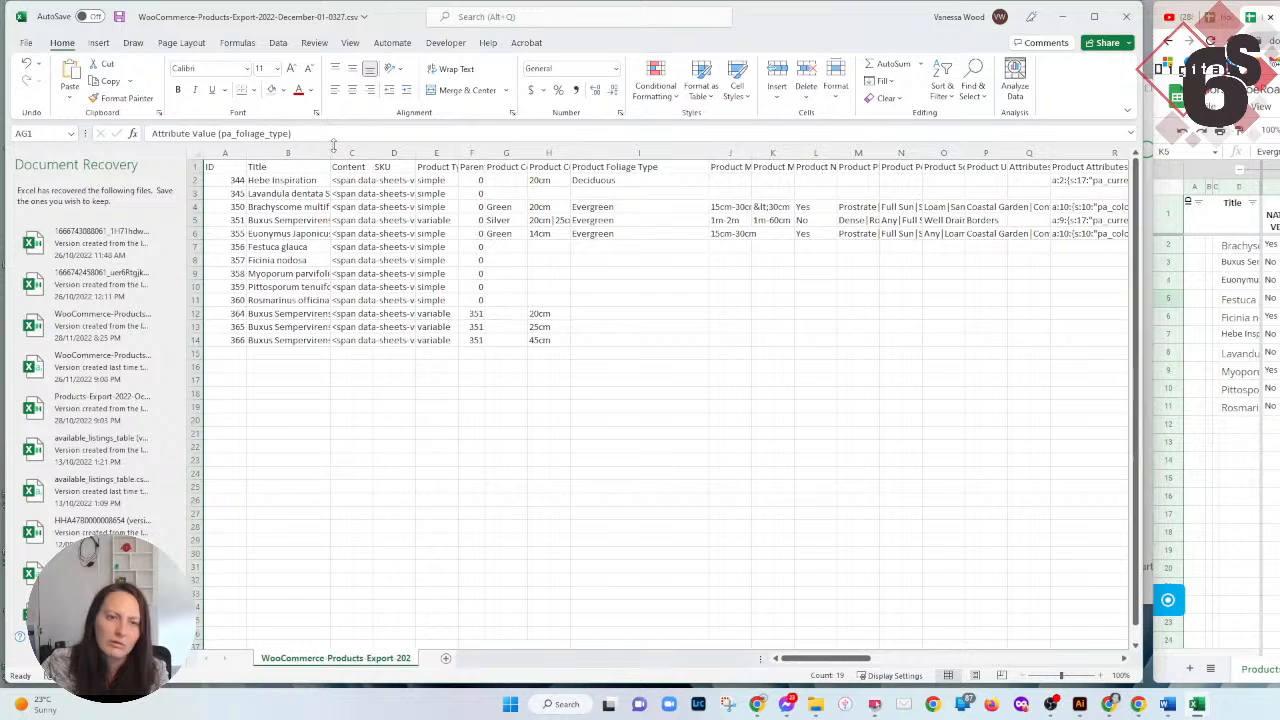
Make the whole header row bold.
{"action": "left_click", "coordinate": [195, 167]}
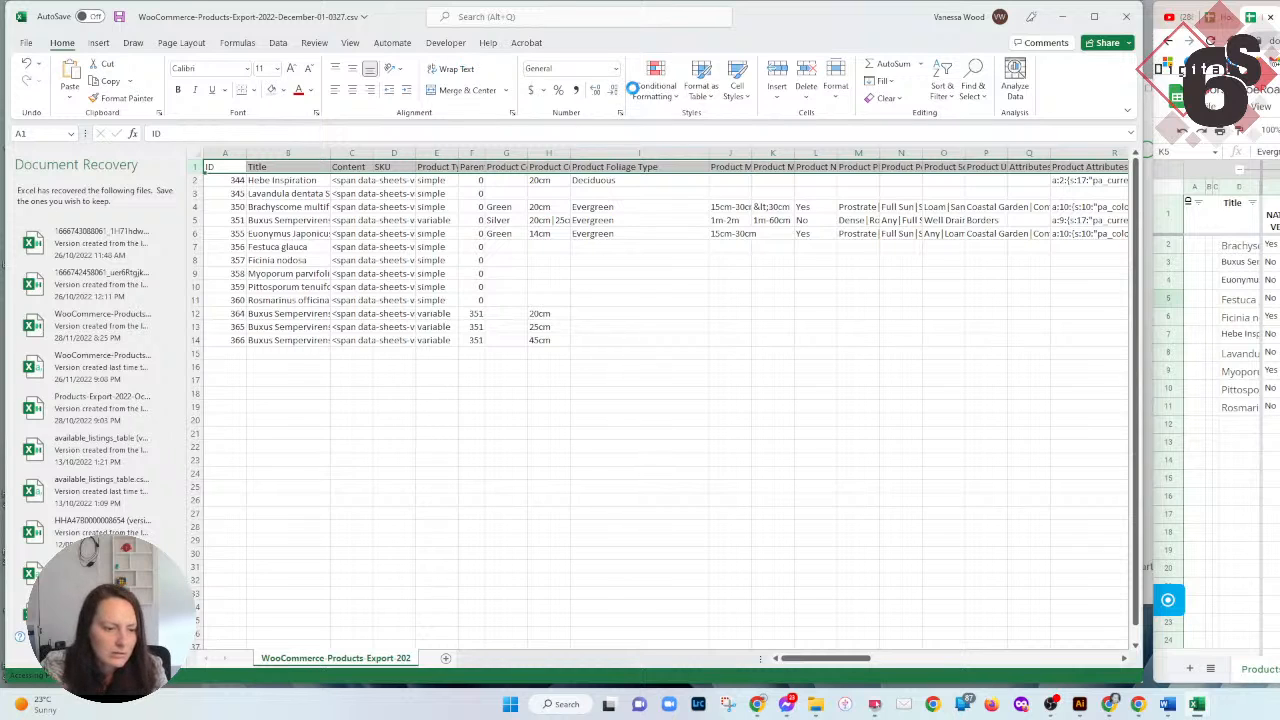
{"action": "key", "text": "ctrl+b"}
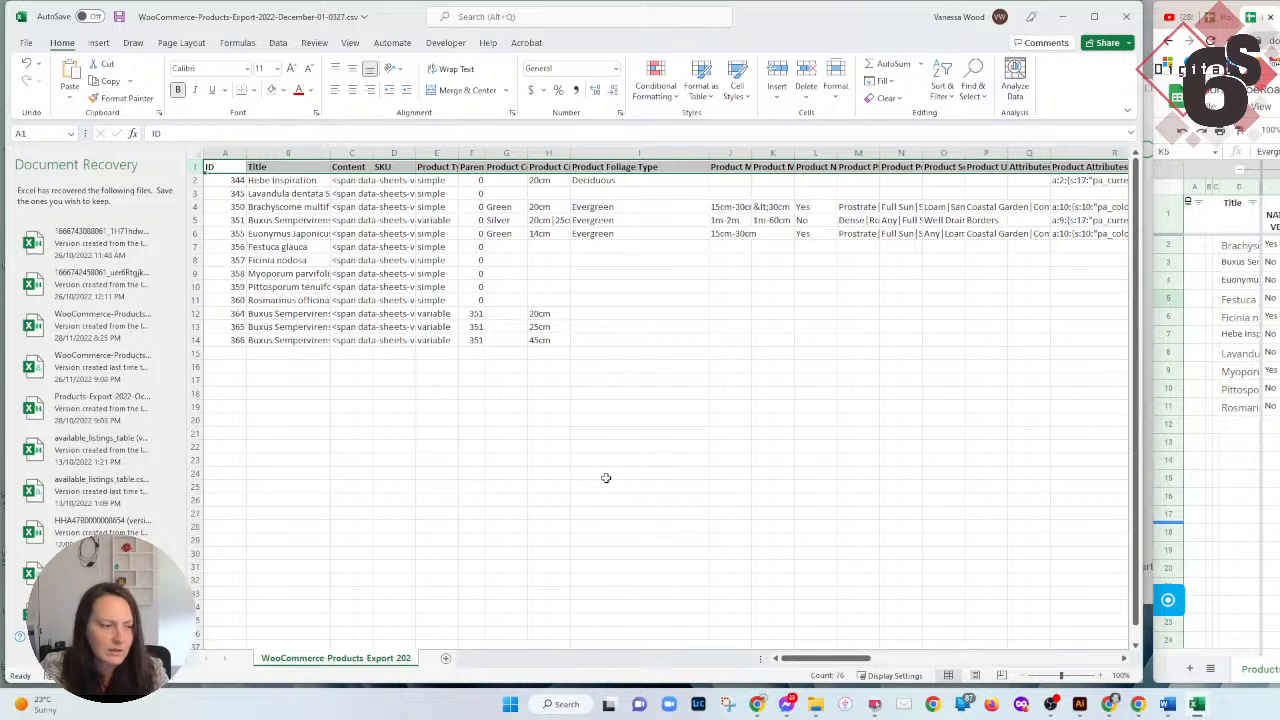
Narrow the export workbook's window so the Google Sheets product list shows beside it.
{"action": "key", "text": "alt+Tab"}
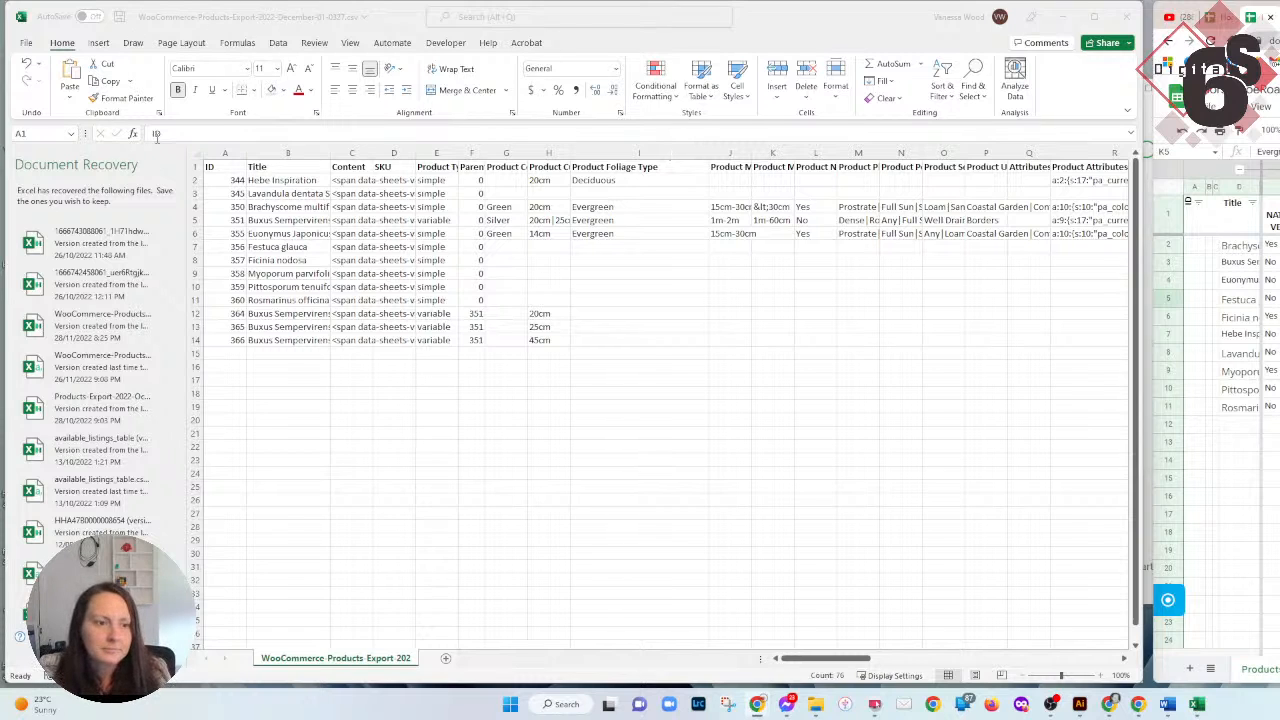
{"action": "left_click", "coordinate": [515, 237]}
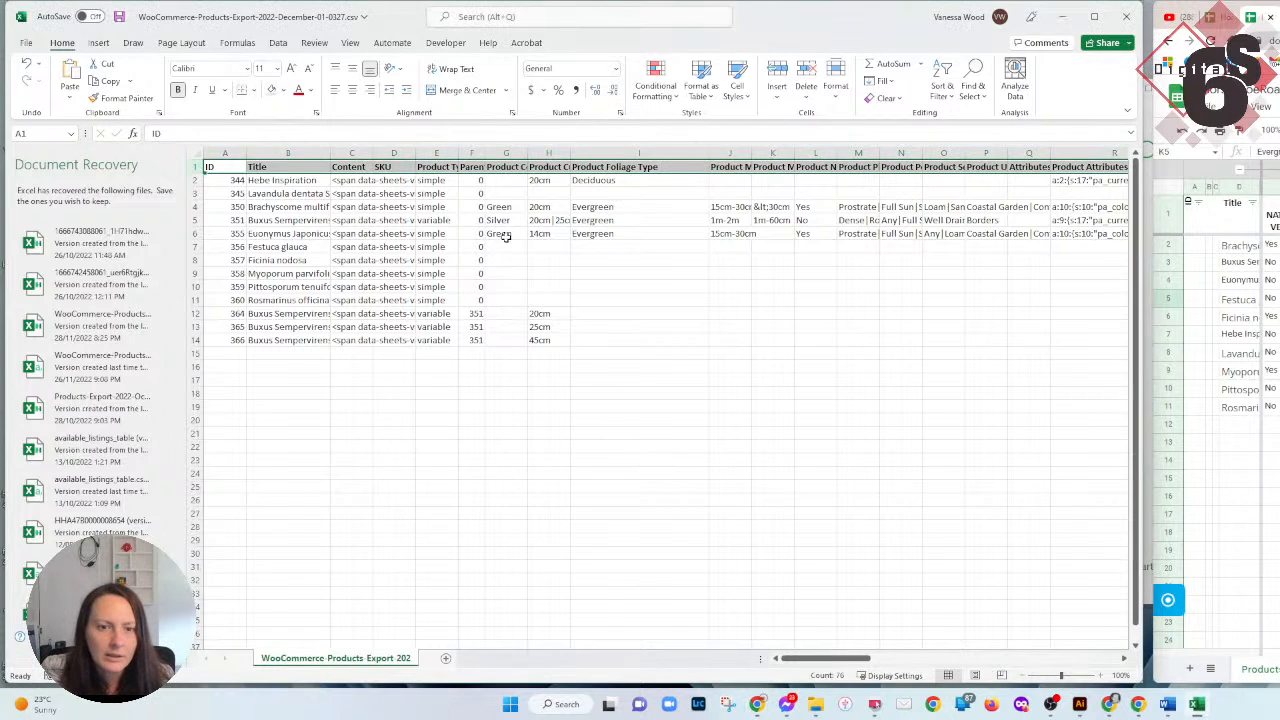
{"action": "left_click_drag", "start_coordinate": [1140, 212], "coordinate": [744, 213]}
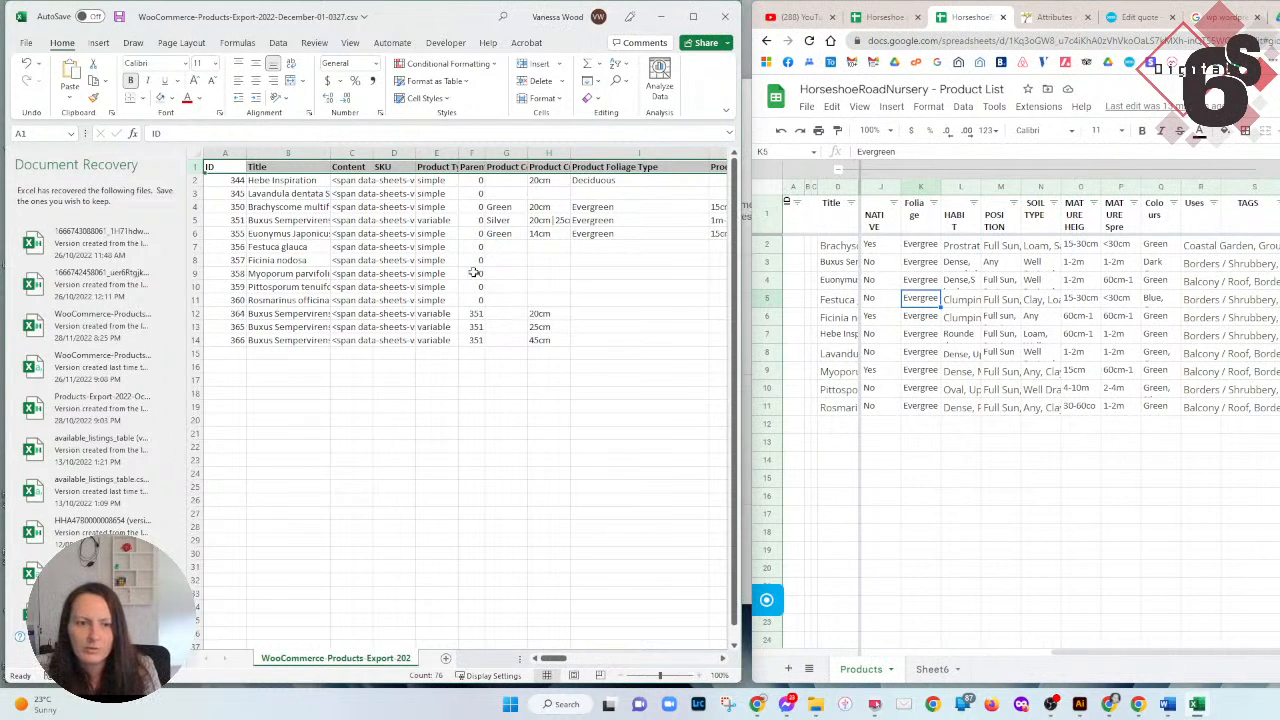
Narrow the Title column so that more of the export columns fit in view.
{"action": "left_click", "coordinate": [420, 258]}
{"action": "left_click", "coordinate": [352, 152]}
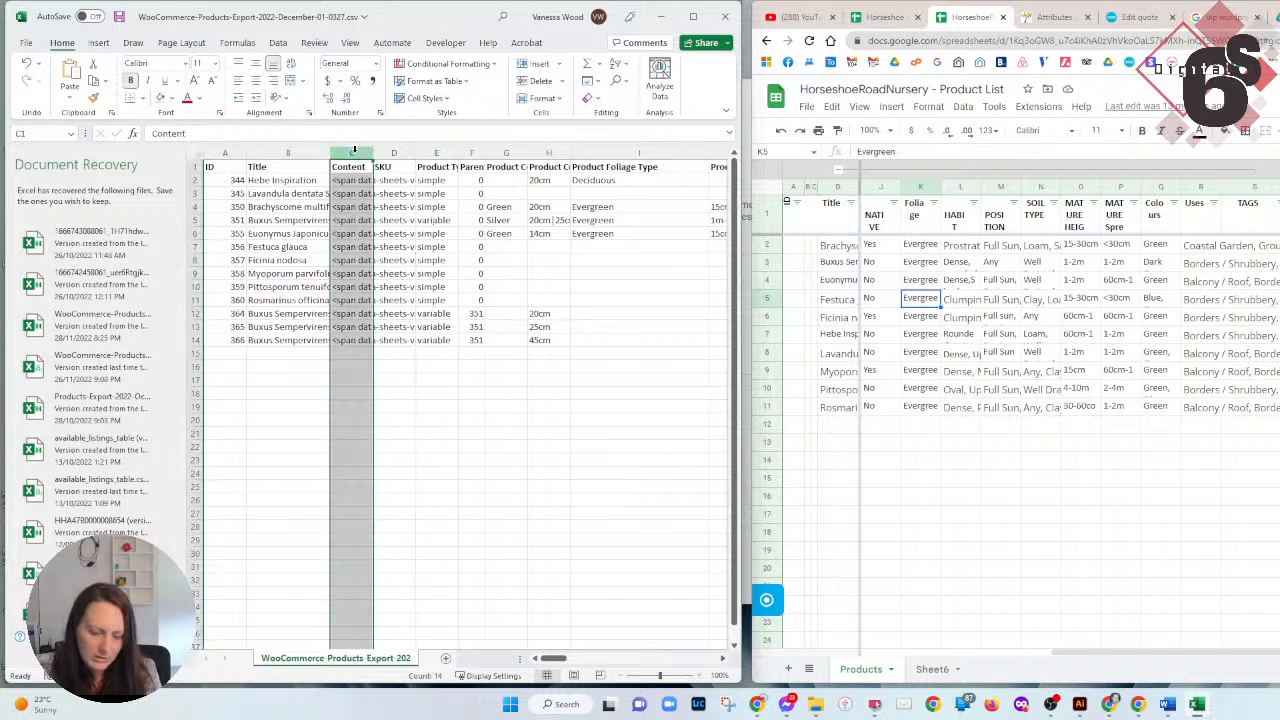
{"action": "left_click", "coordinate": [289, 152]}
{"action": "left_click_drag", "start_coordinate": [330, 152], "coordinate": [279, 153]}
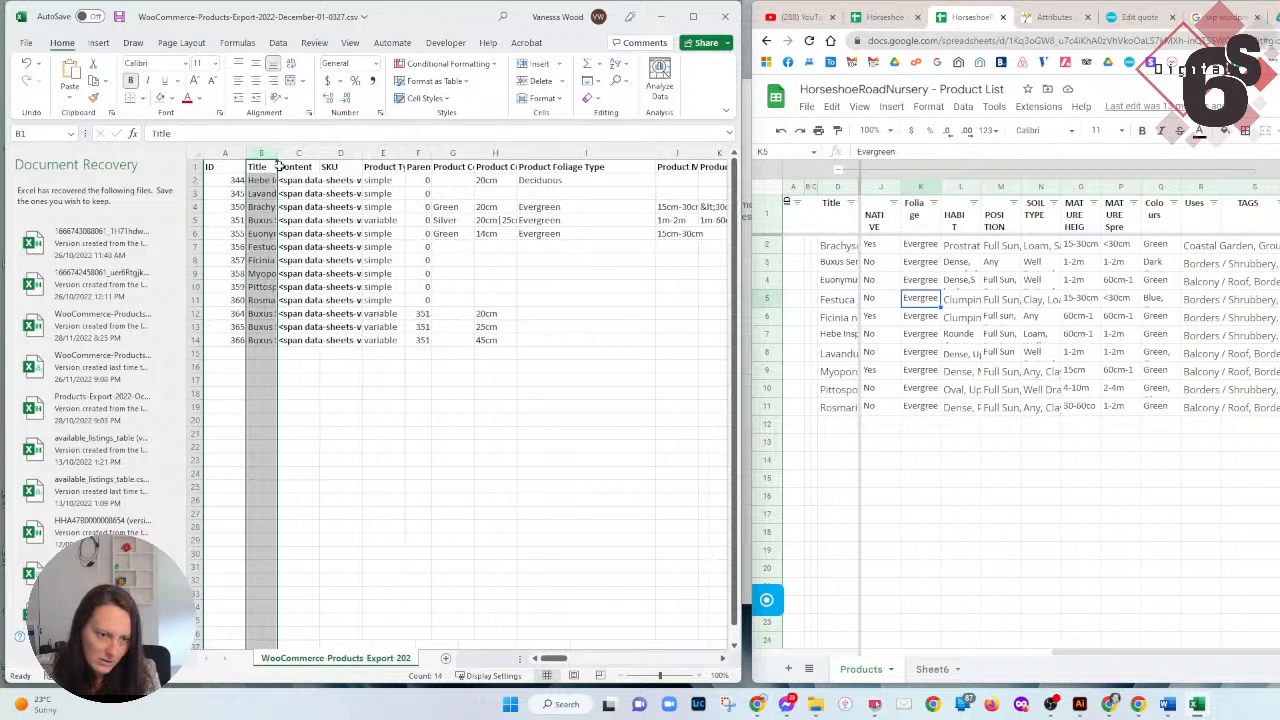
Make the Buxus Sempervirens variation rows 13 and 14 bold.
{"action": "left_click_drag", "start_coordinate": [197, 326], "coordinate": [199, 333]}
{"action": "key", "text": "ctrl+b"}
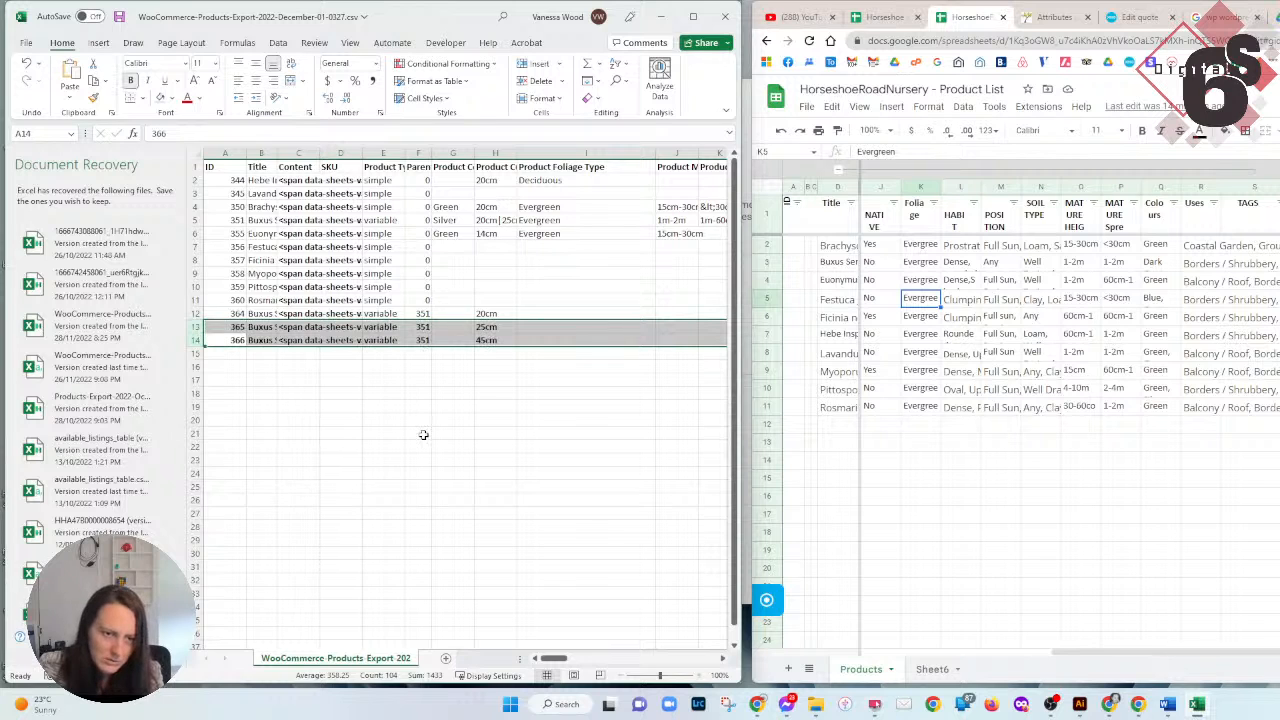
{"action": "left_click", "coordinate": [419, 433]}
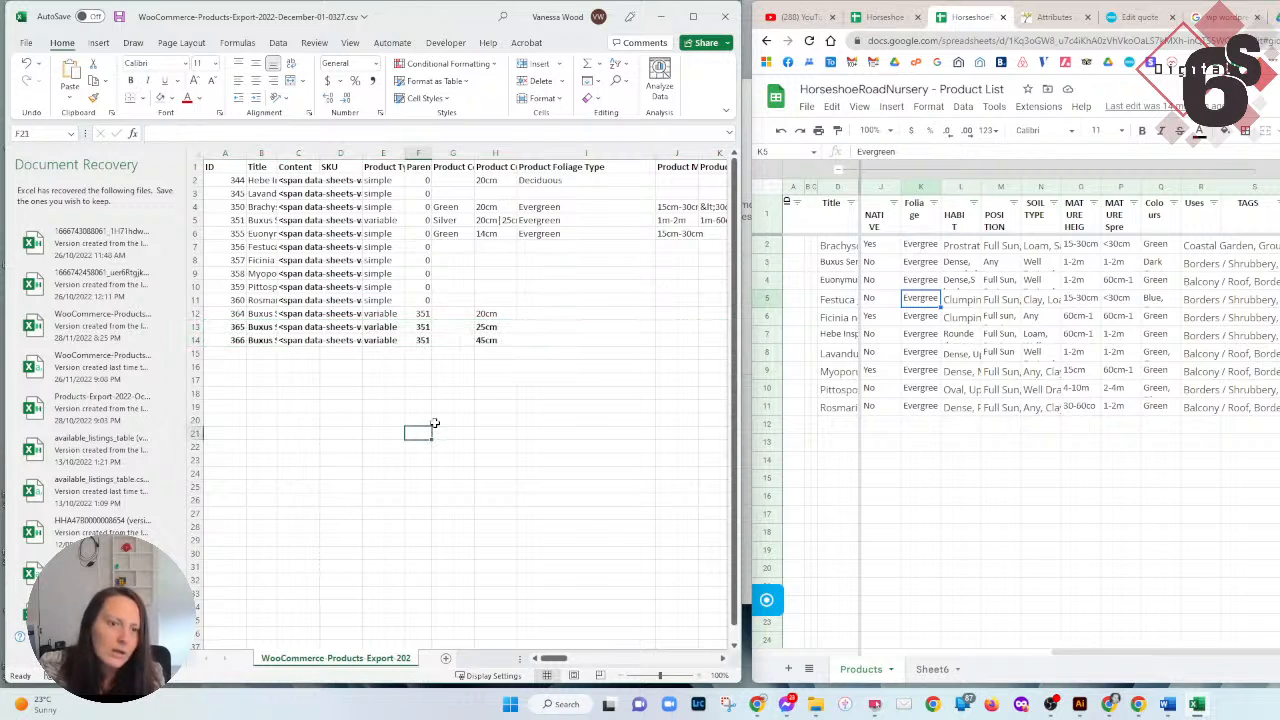
Change the font colour of the entire sheet to the blue theme colour.
{"action": "left_click", "coordinate": [191, 155]}
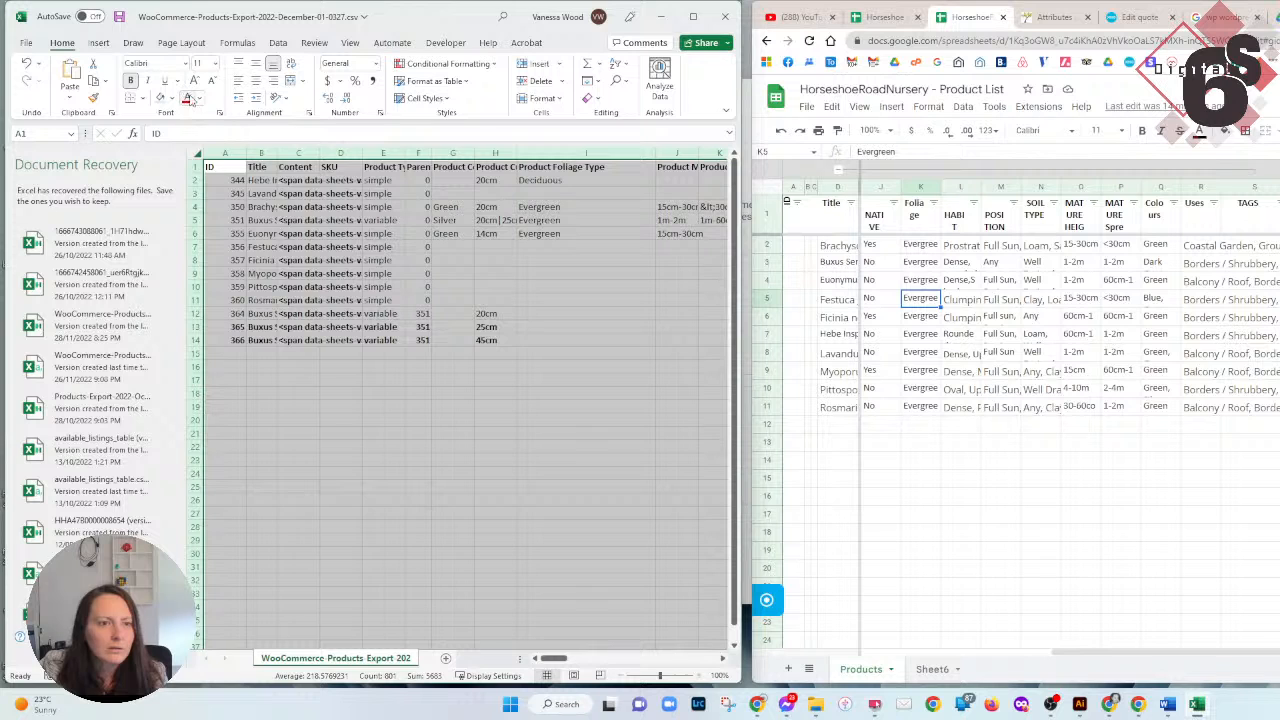
{"action": "left_click", "coordinate": [199, 98]}
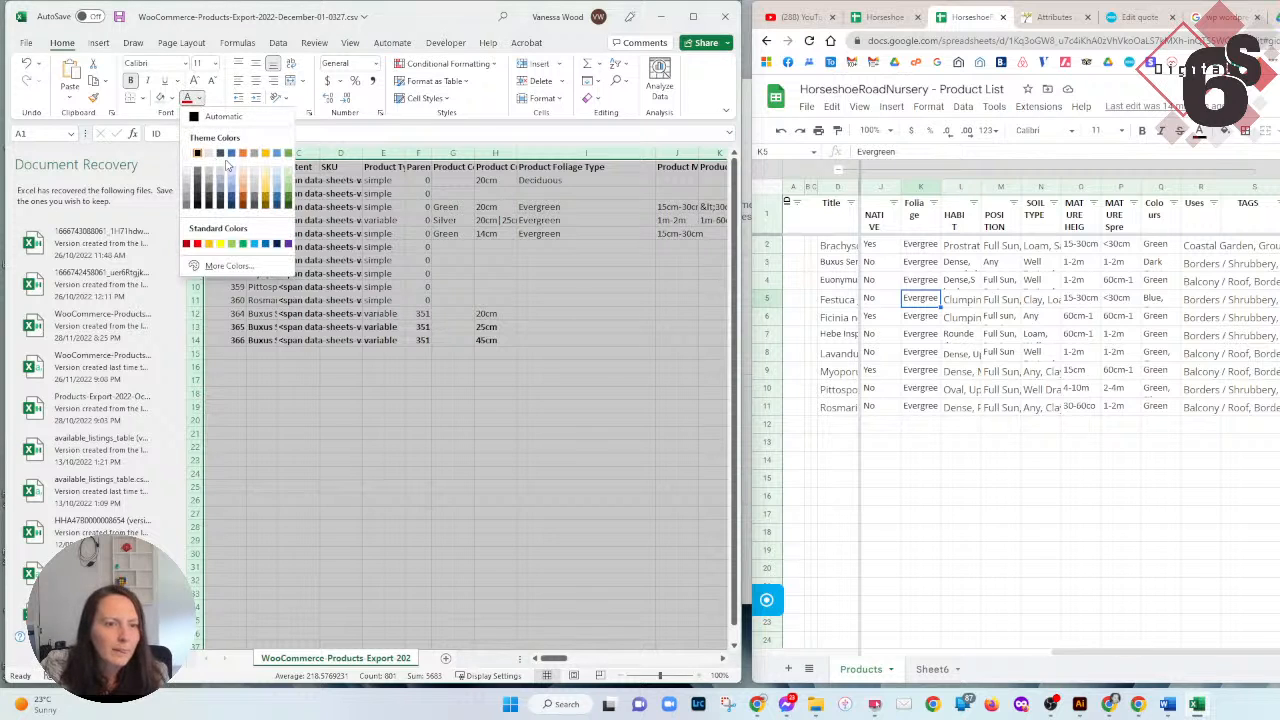
{"action": "left_click", "coordinate": [277, 198]}
{"action": "left_click", "coordinate": [201, 98]}
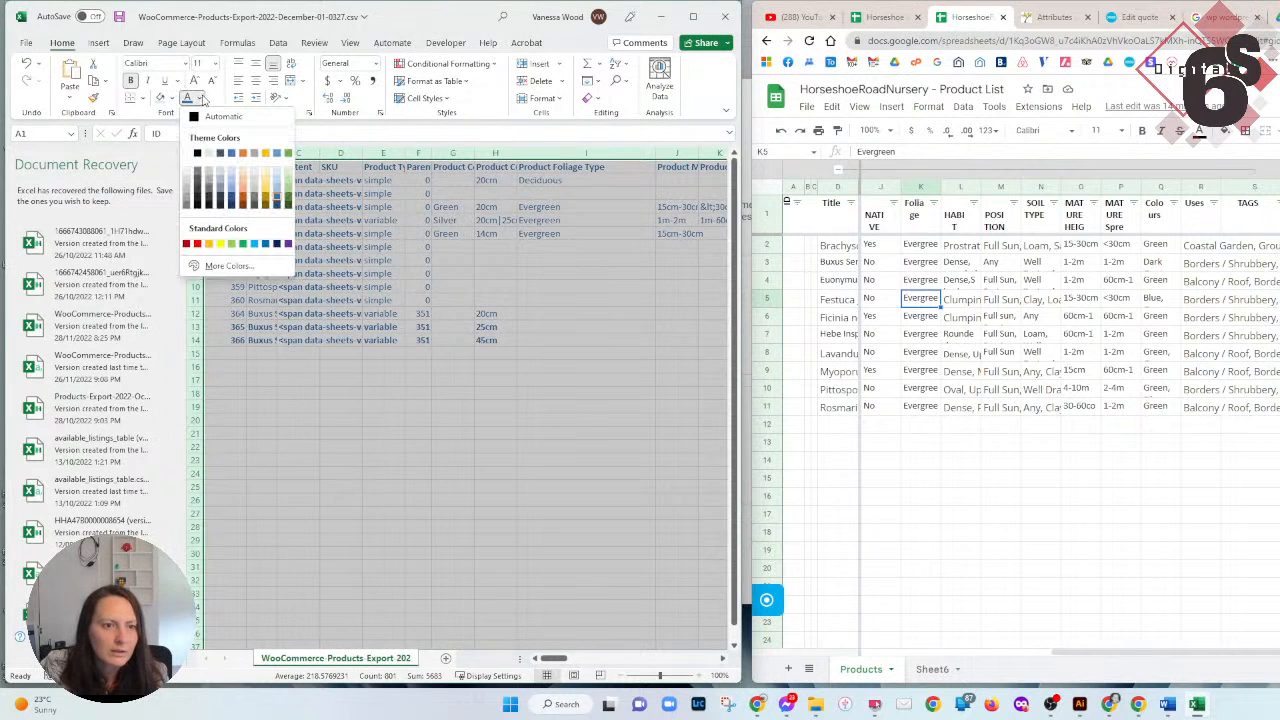
{"action": "left_click", "coordinate": [233, 155]}
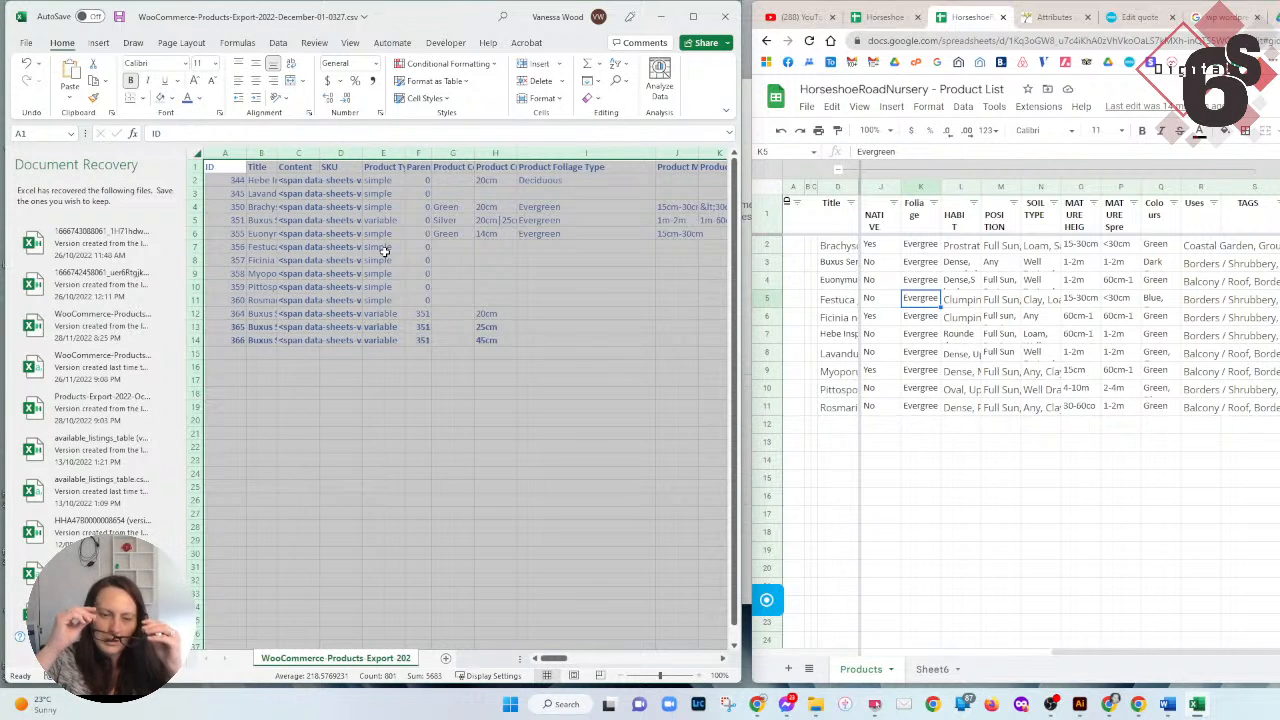
Examine the variation in row 12 and its parent product, Buxus Sempervirens, in row 5.
{"action": "left_click", "coordinate": [384, 250]}
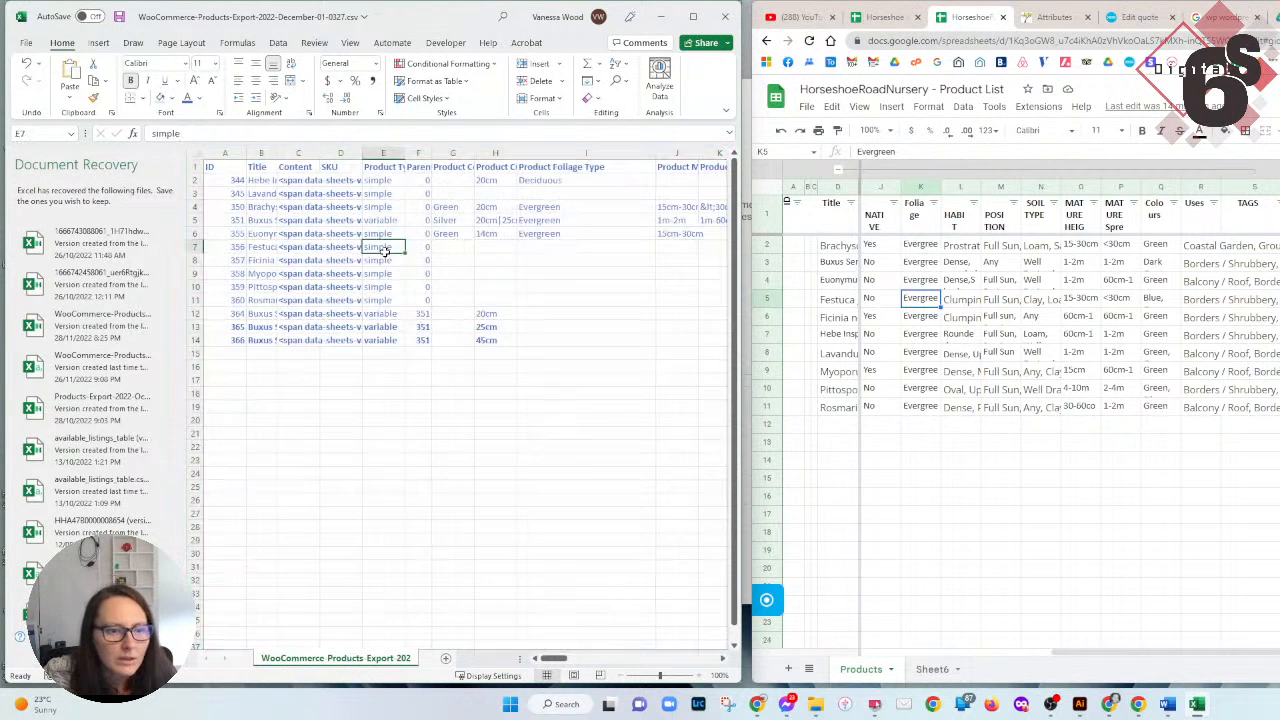
{"action": "left_click", "coordinate": [199, 313]}
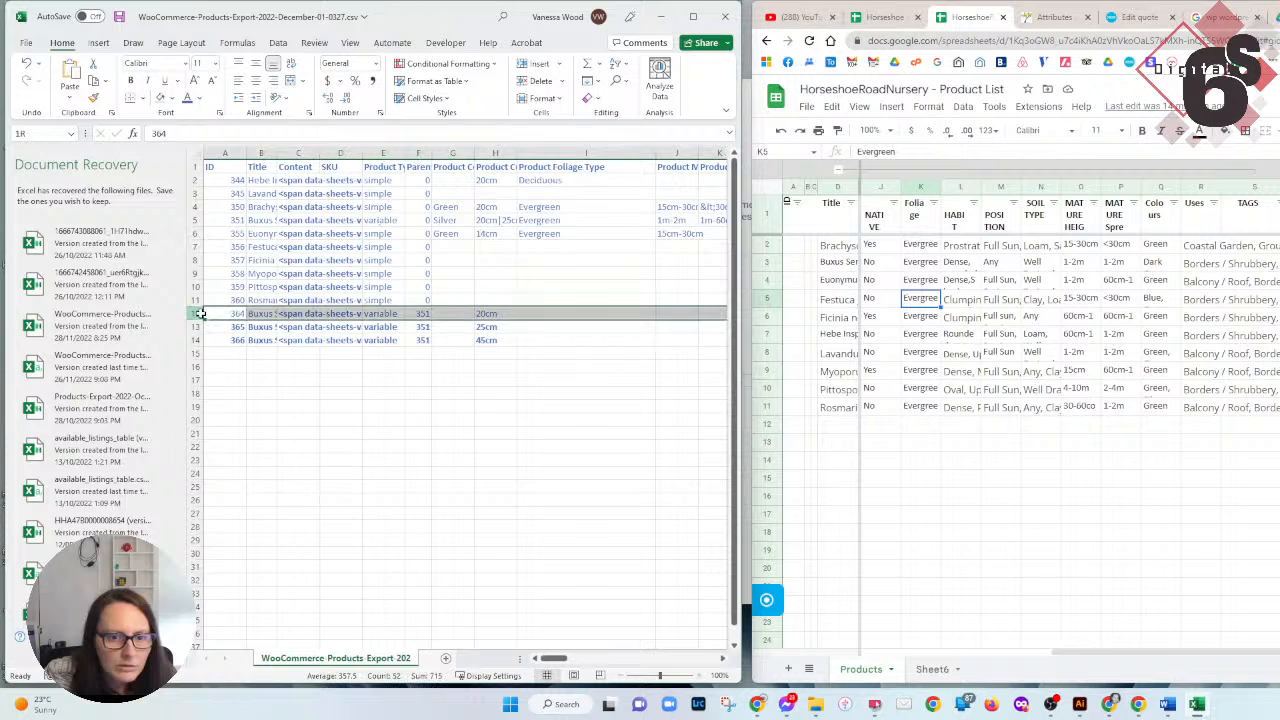
{"action": "left_click", "coordinate": [396, 300]}
{"action": "left_click", "coordinate": [405, 233]}
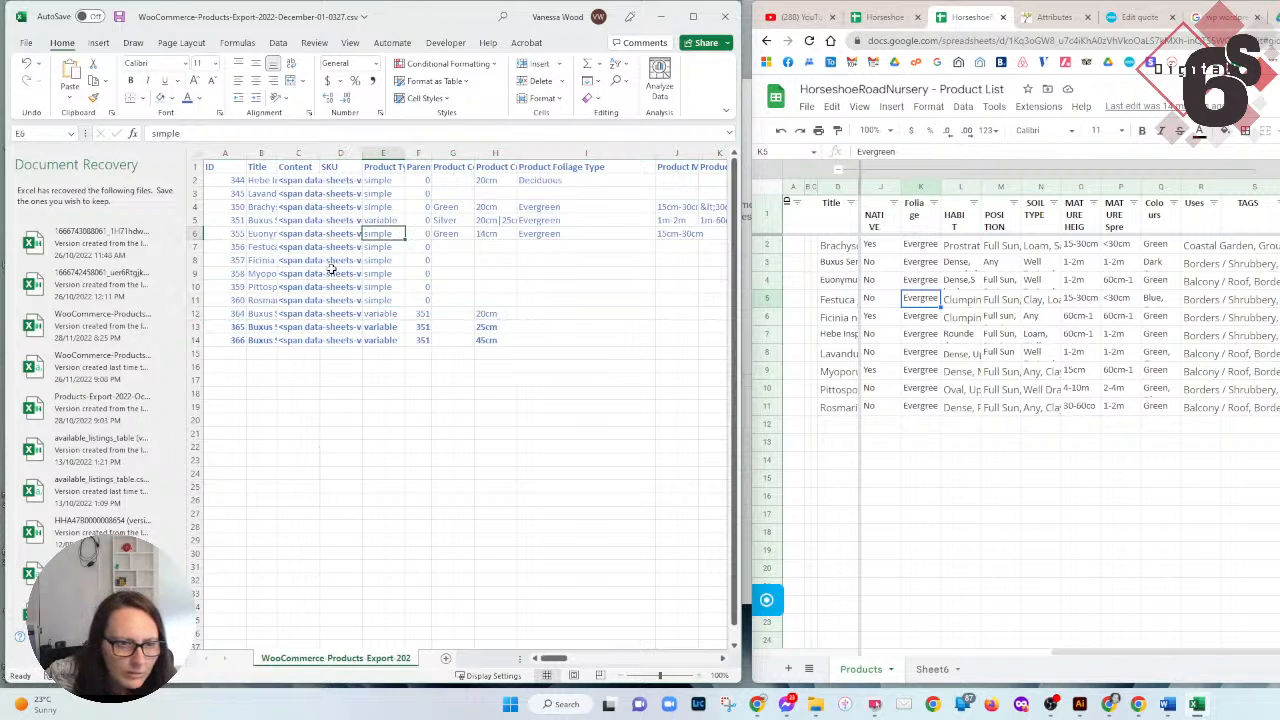
{"action": "left_click", "coordinate": [236, 219]}
{"action": "left_click", "coordinate": [257, 219]}
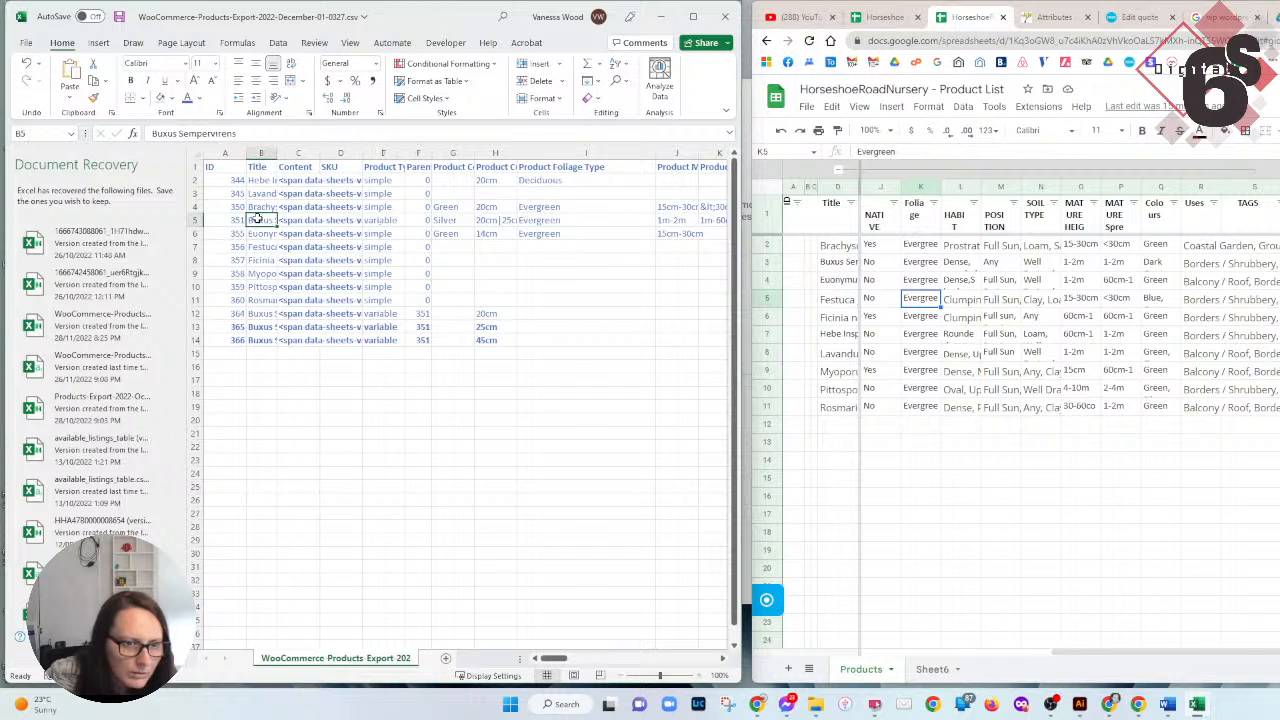
Make row 12 bold and compare the titles and parent IDs of rows 12 to 14 with the ID of the Buxus Sempervirens product.
{"action": "left_click", "coordinate": [195, 313]}
{"action": "left_click_drag", "start_coordinate": [260, 313], "coordinate": [262, 340]}
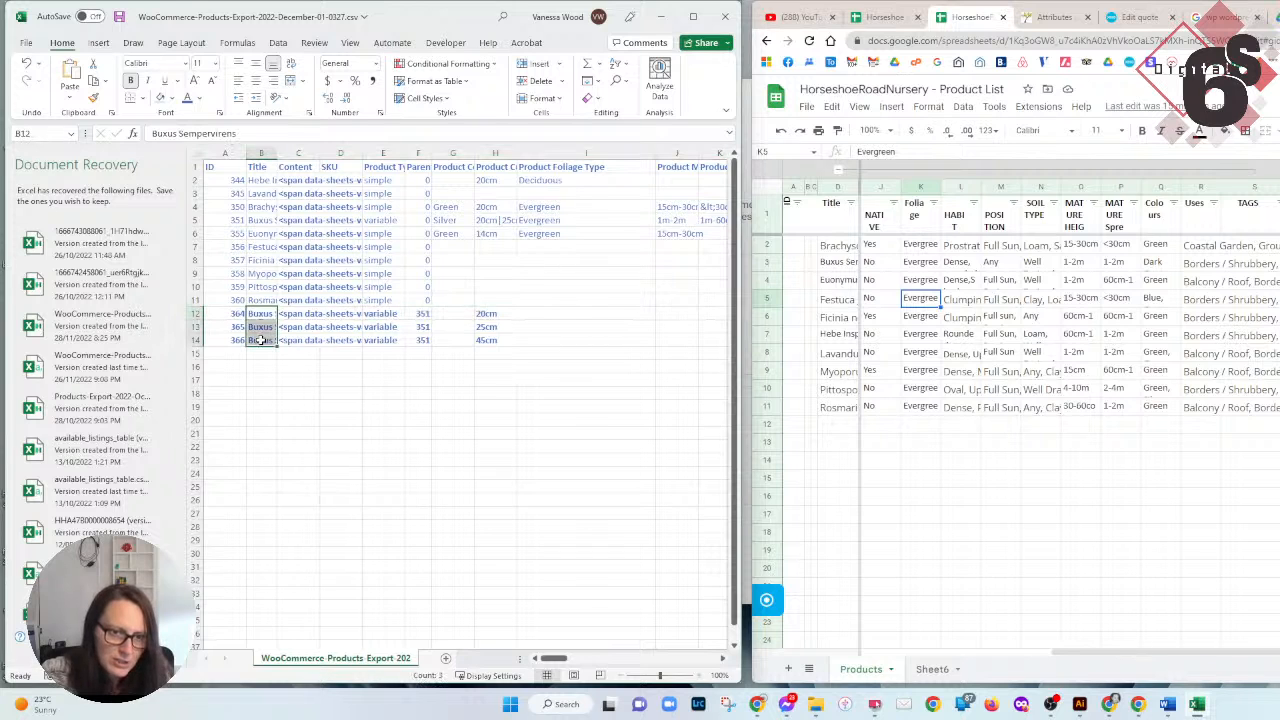
{"action": "left_click", "coordinate": [238, 220]}
{"action": "left_click_drag", "start_coordinate": [421, 313], "coordinate": [424, 340]}
{"action": "left_click", "coordinate": [239, 222]}
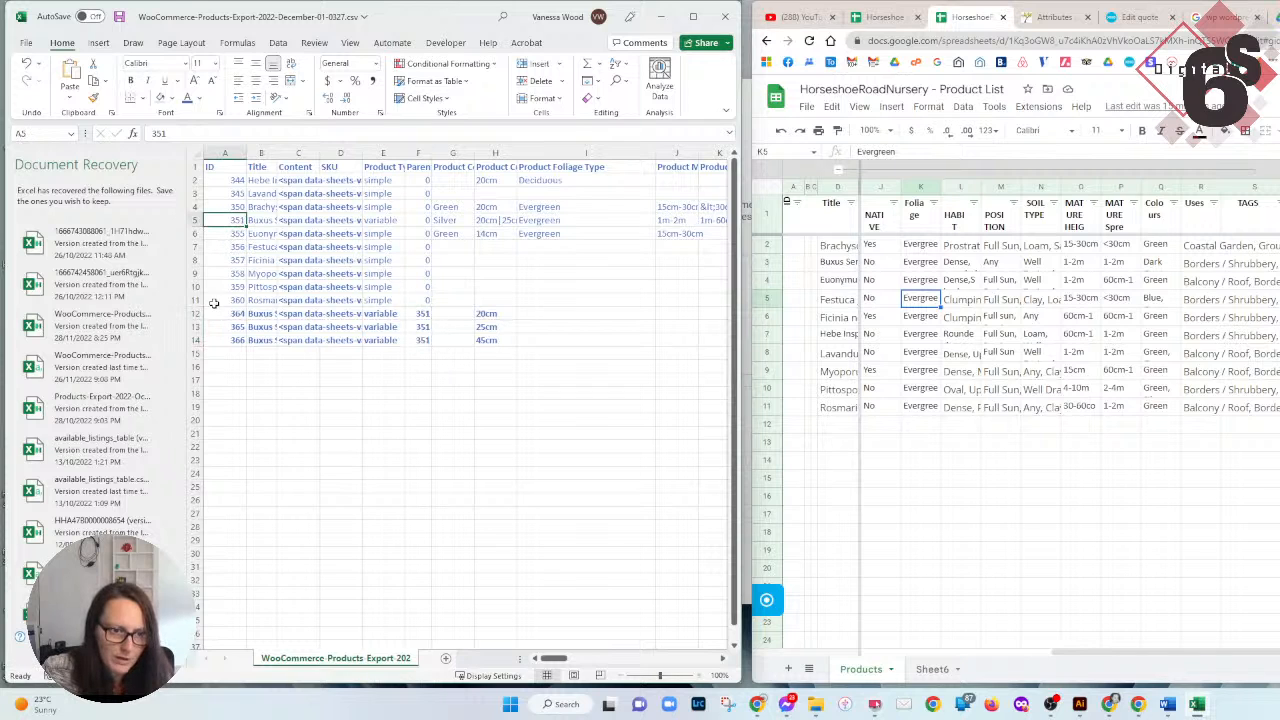
Change the font colour of variation rows 12 to 14 to light gold.
{"action": "left_click_drag", "start_coordinate": [195, 313], "coordinate": [195, 341]}
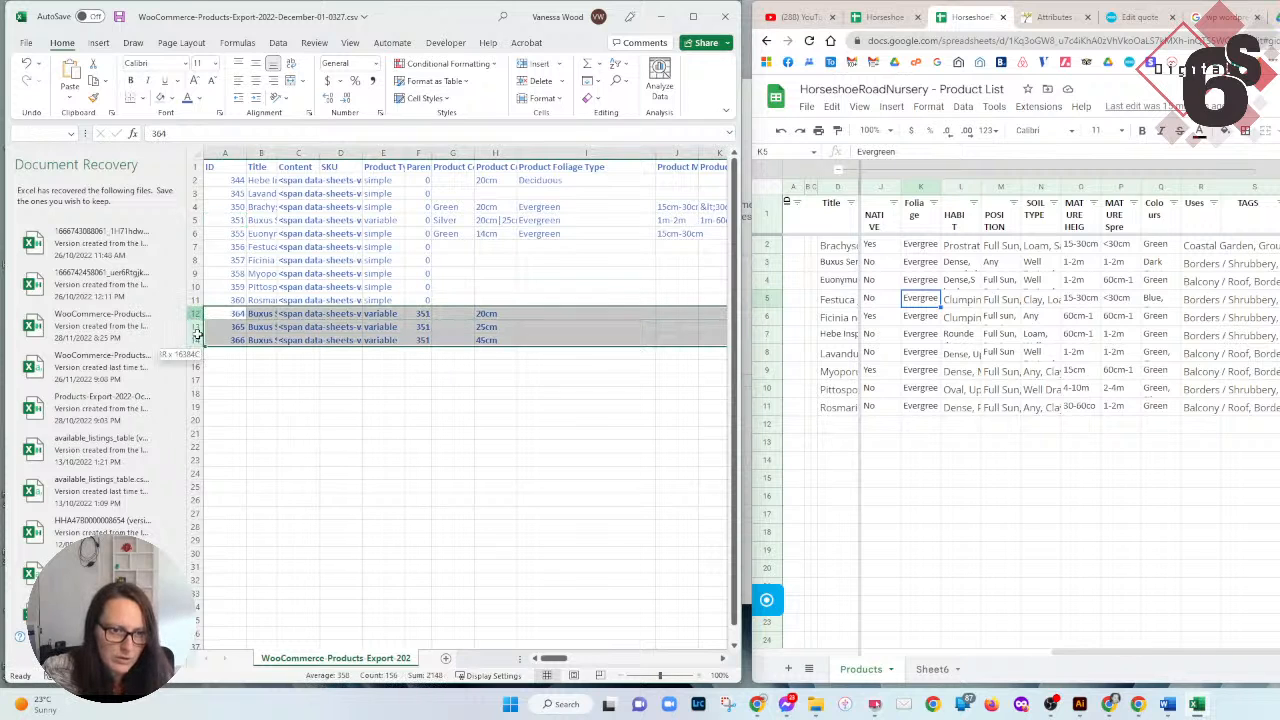
{"action": "left_click", "coordinate": [199, 98]}
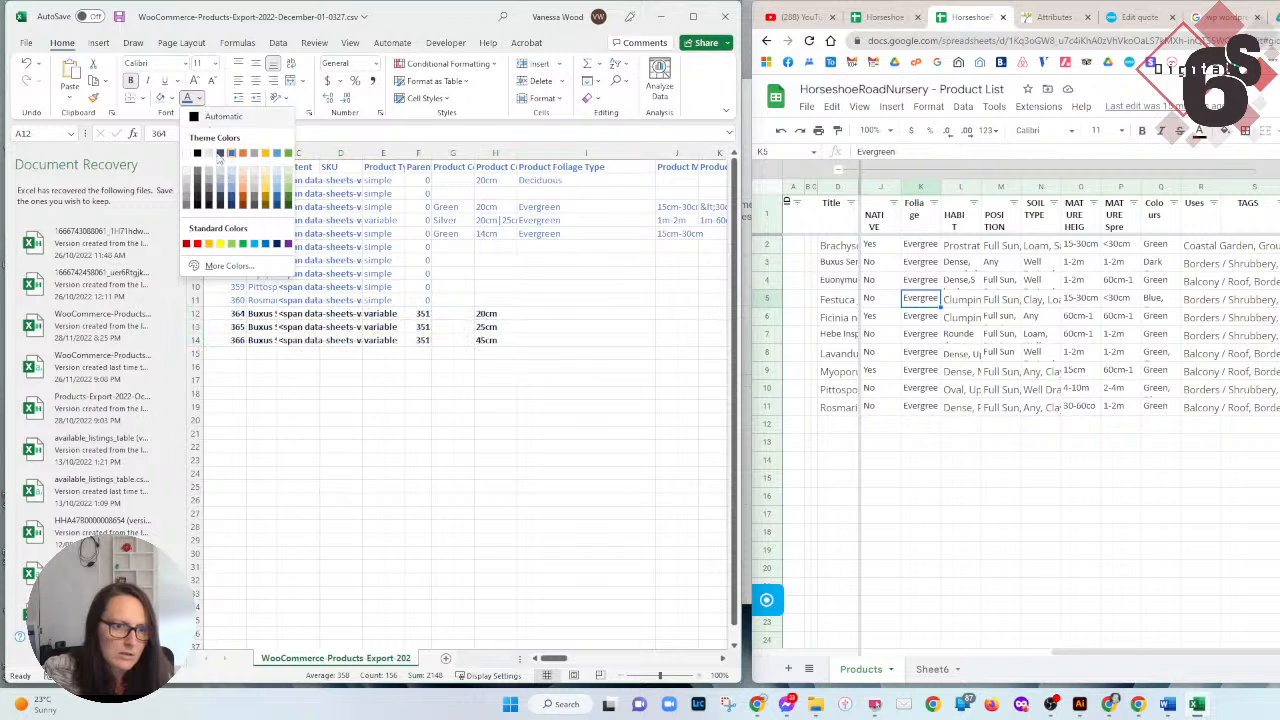
{"action": "left_click", "coordinate": [266, 181]}
{"action": "left_click", "coordinate": [334, 248]}
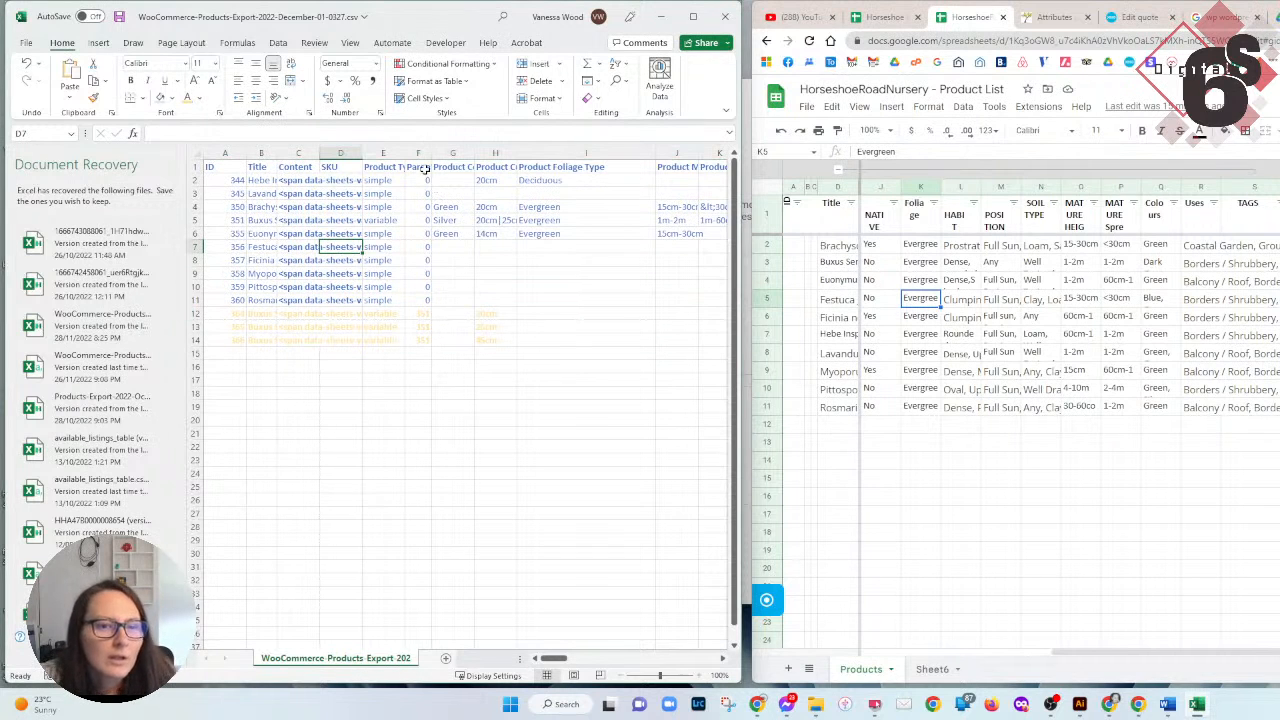
Sort the parent product rows 2 to 11 by column B from A to Z, with the header option turned off.
{"action": "left_click_drag", "start_coordinate": [200, 299], "coordinate": [196, 181]}
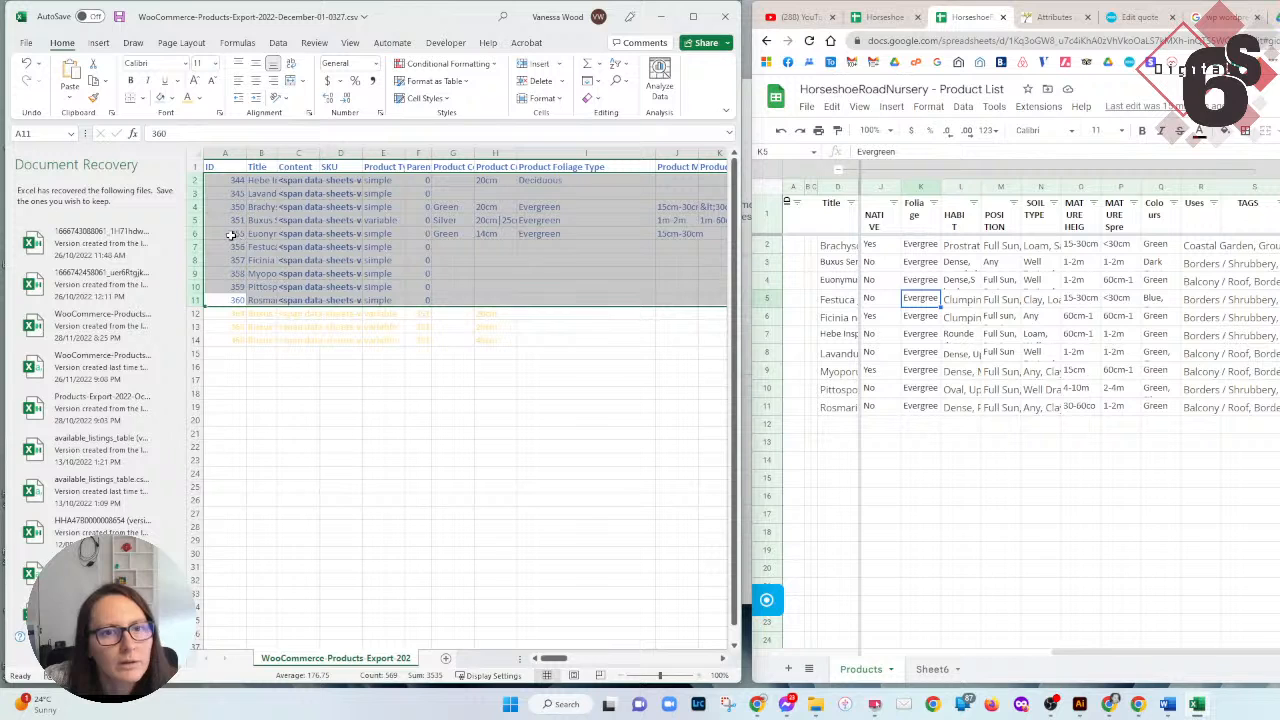
{"action": "right_click", "coordinate": [309, 224]}
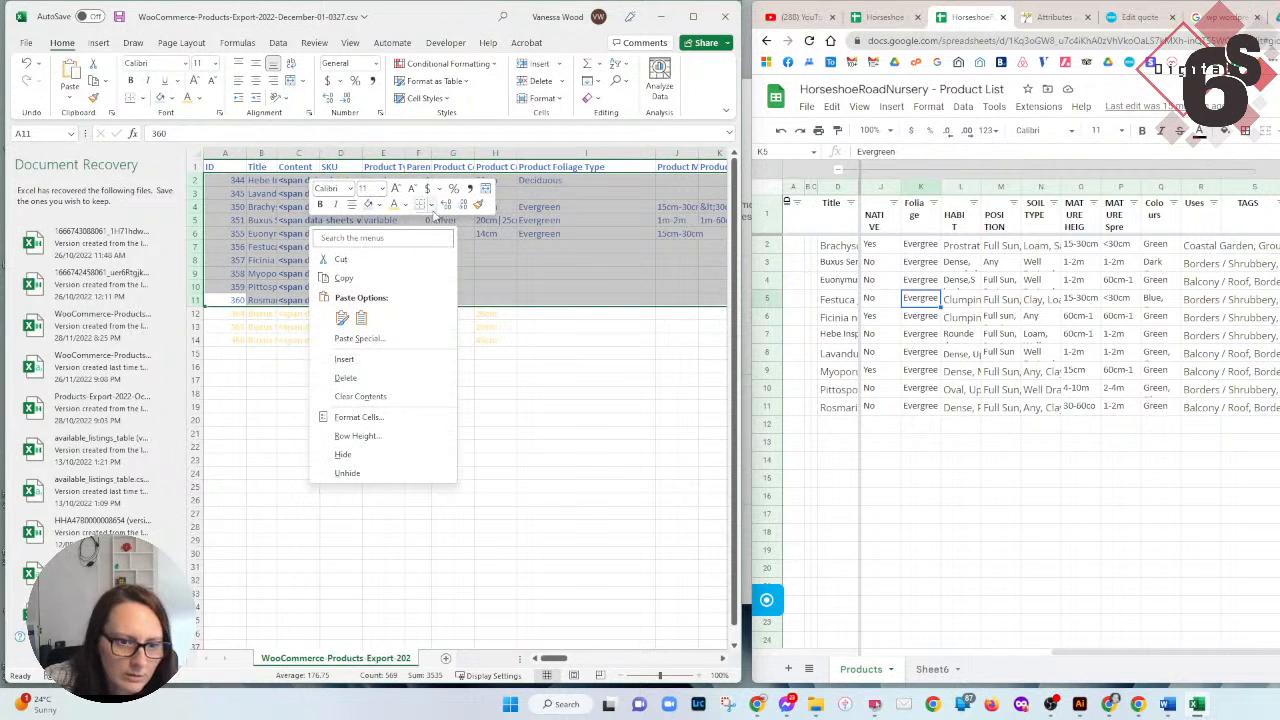
{"action": "left_click", "coordinate": [617, 66]}
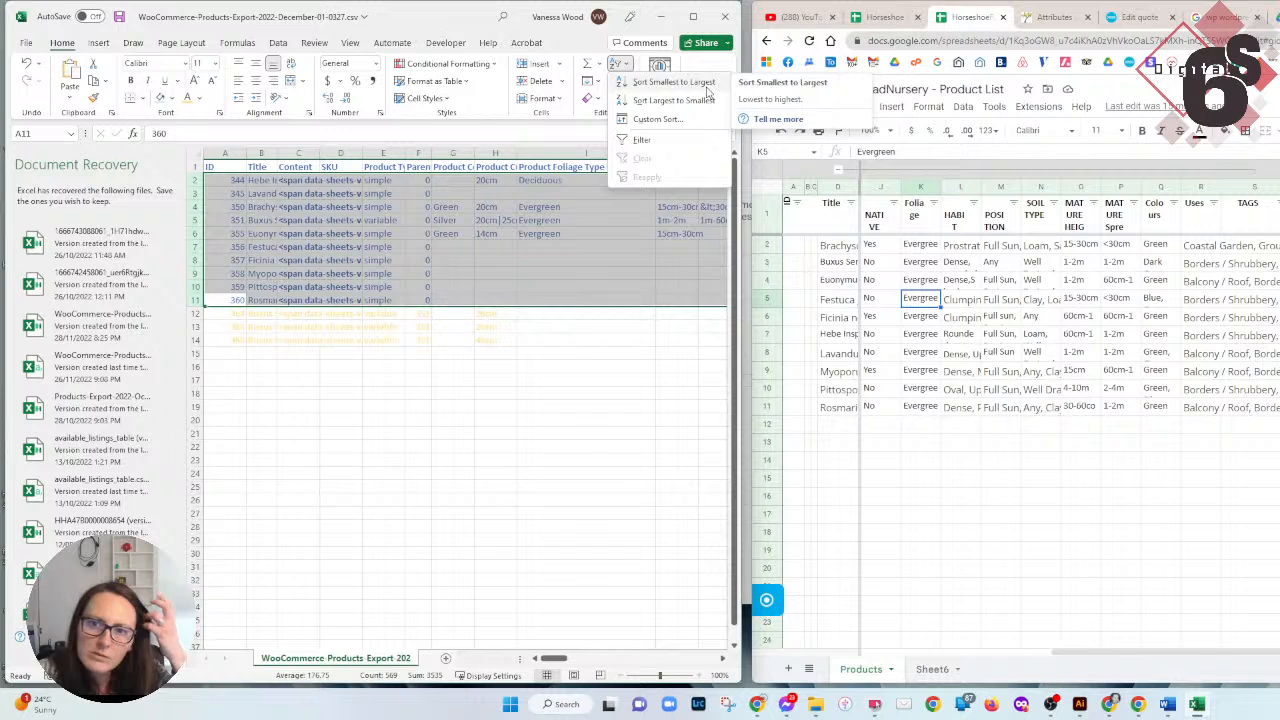
{"action": "left_click", "coordinate": [690, 119]}
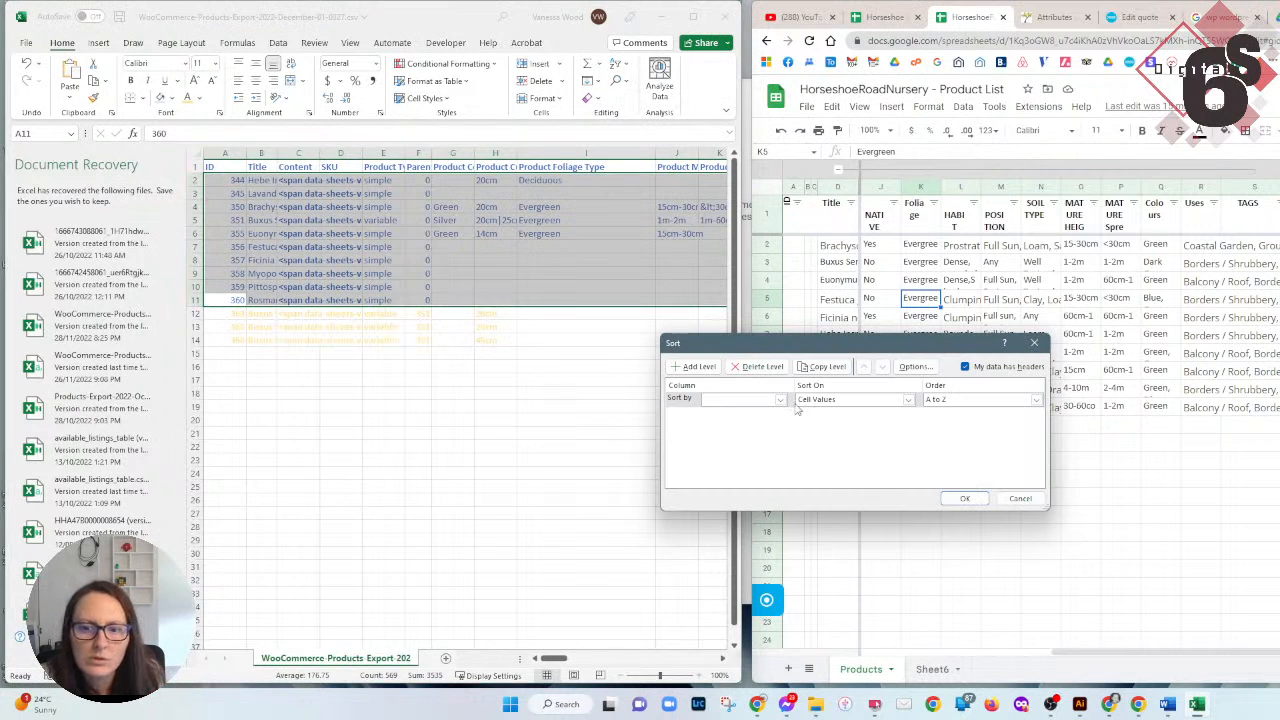
{"action": "left_click", "coordinate": [984, 368]}
{"action": "left_click", "coordinate": [781, 399]}
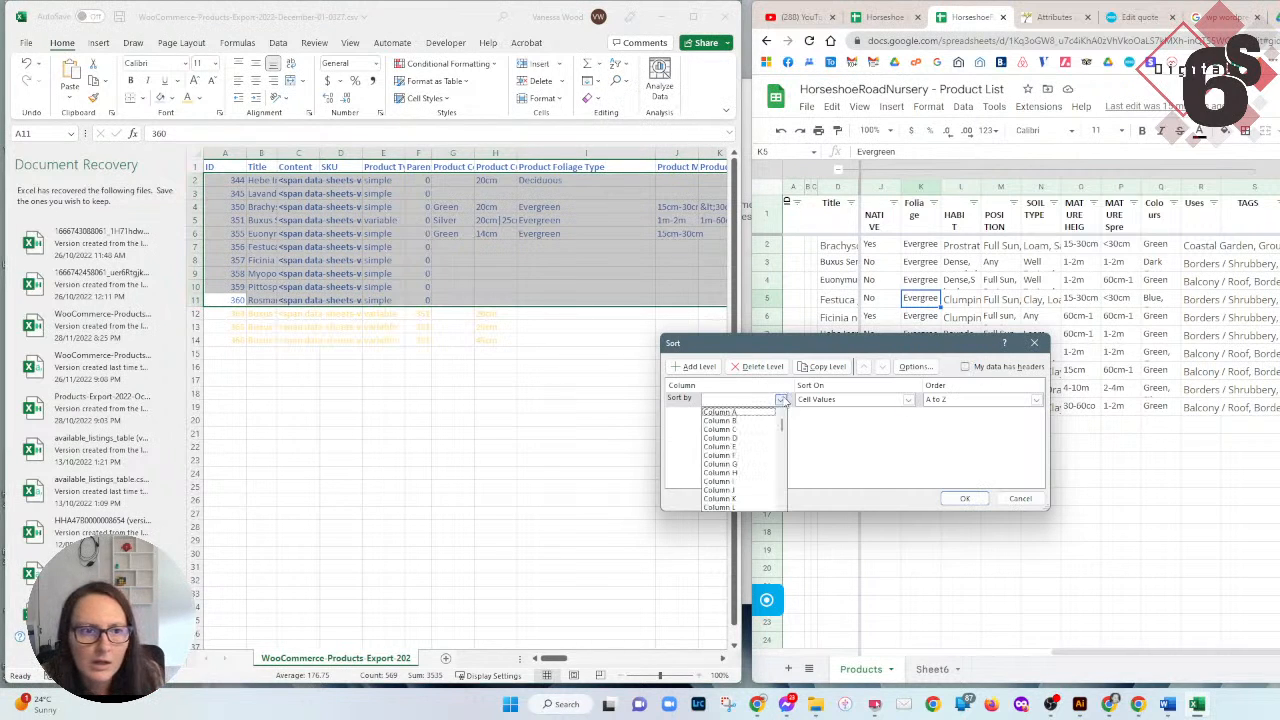
{"action": "left_click", "coordinate": [722, 420]}
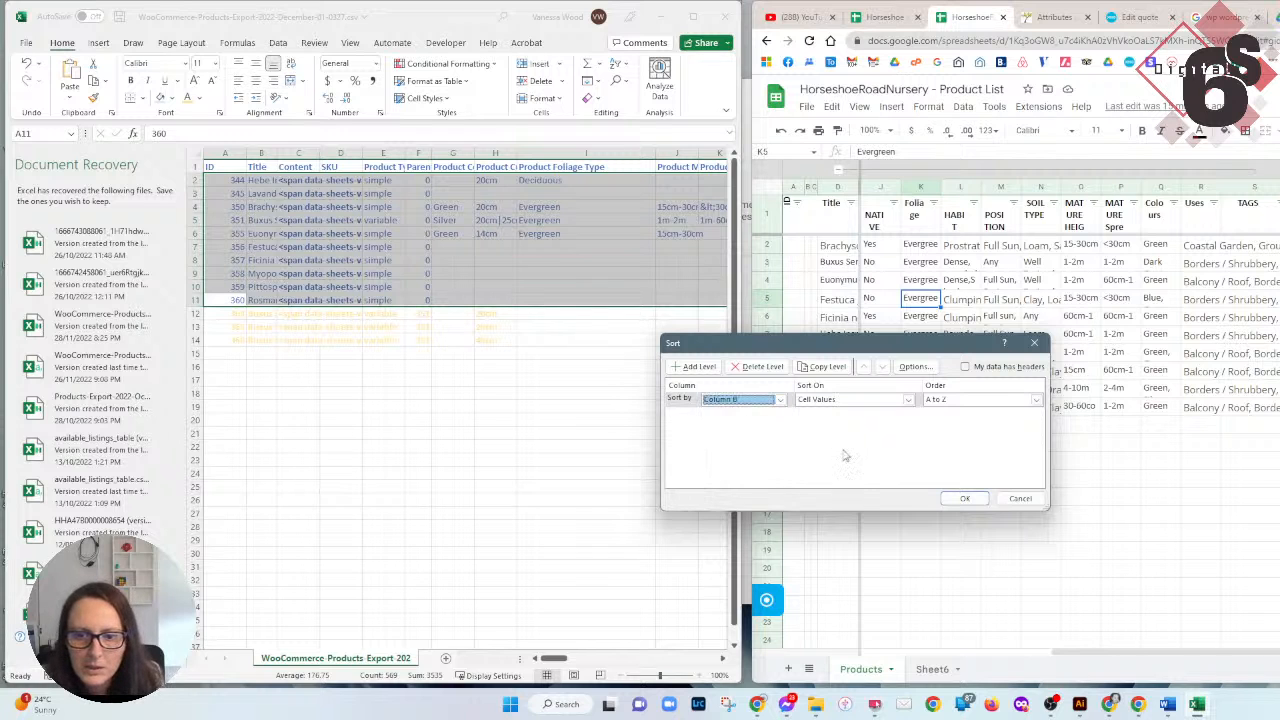
{"action": "left_click", "coordinate": [963, 499]}
{"action": "left_click", "coordinate": [266, 235]}
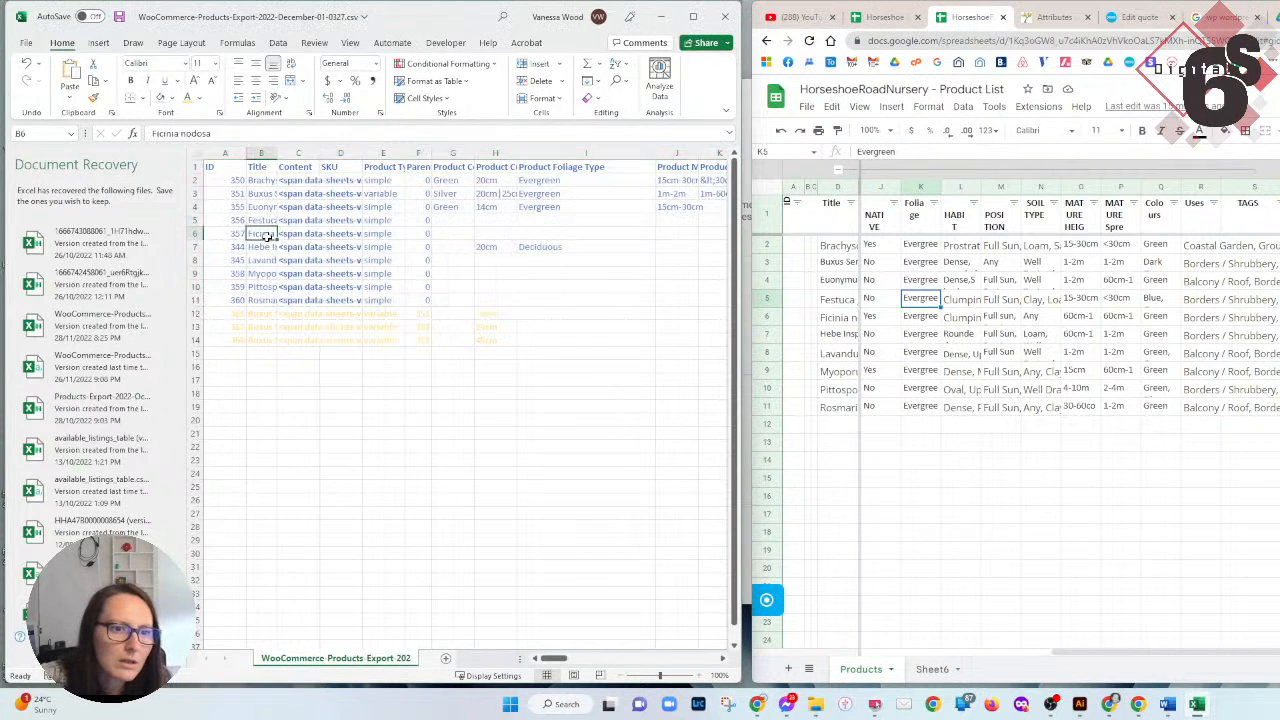
Copy the colour values Q2:Q11 from the Google Sheets product list into the Product Colours column from G2, and widen that column.
{"action": "left_click", "coordinate": [453, 167]}
{"action": "left_click_drag", "start_coordinate": [1160, 250], "coordinate": [1165, 407]}
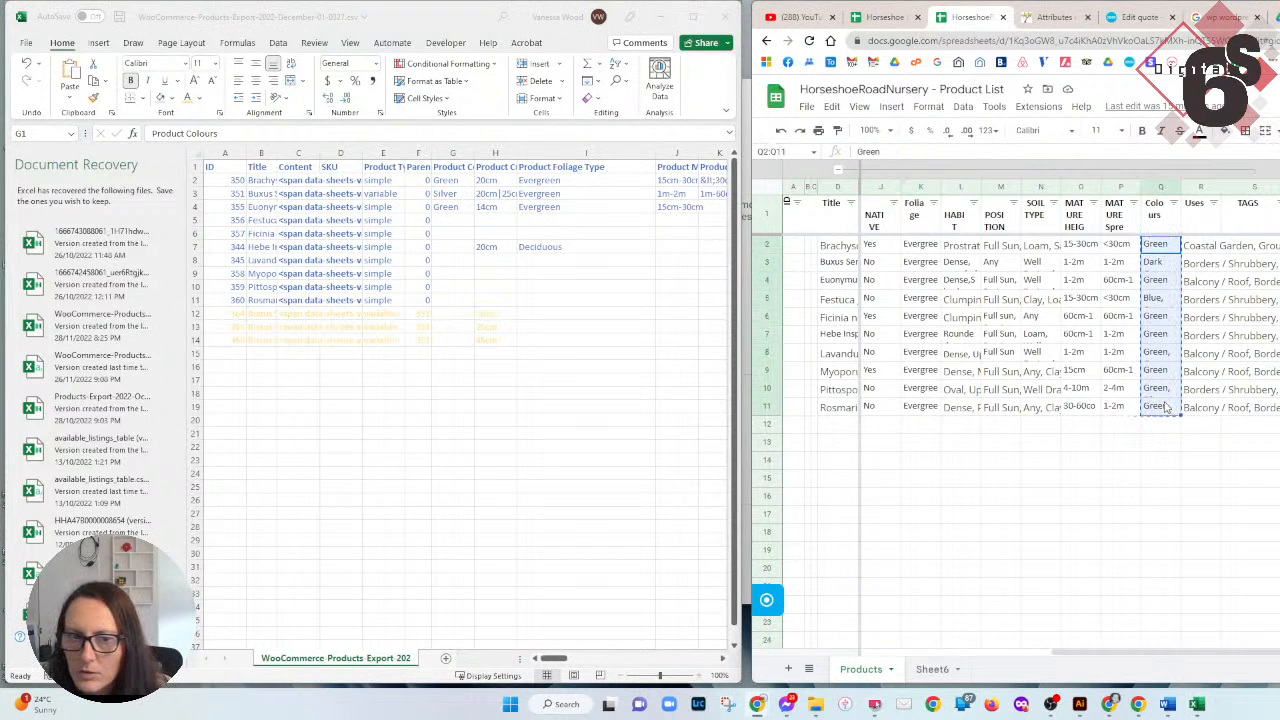
{"action": "left_click", "coordinate": [450, 176]}
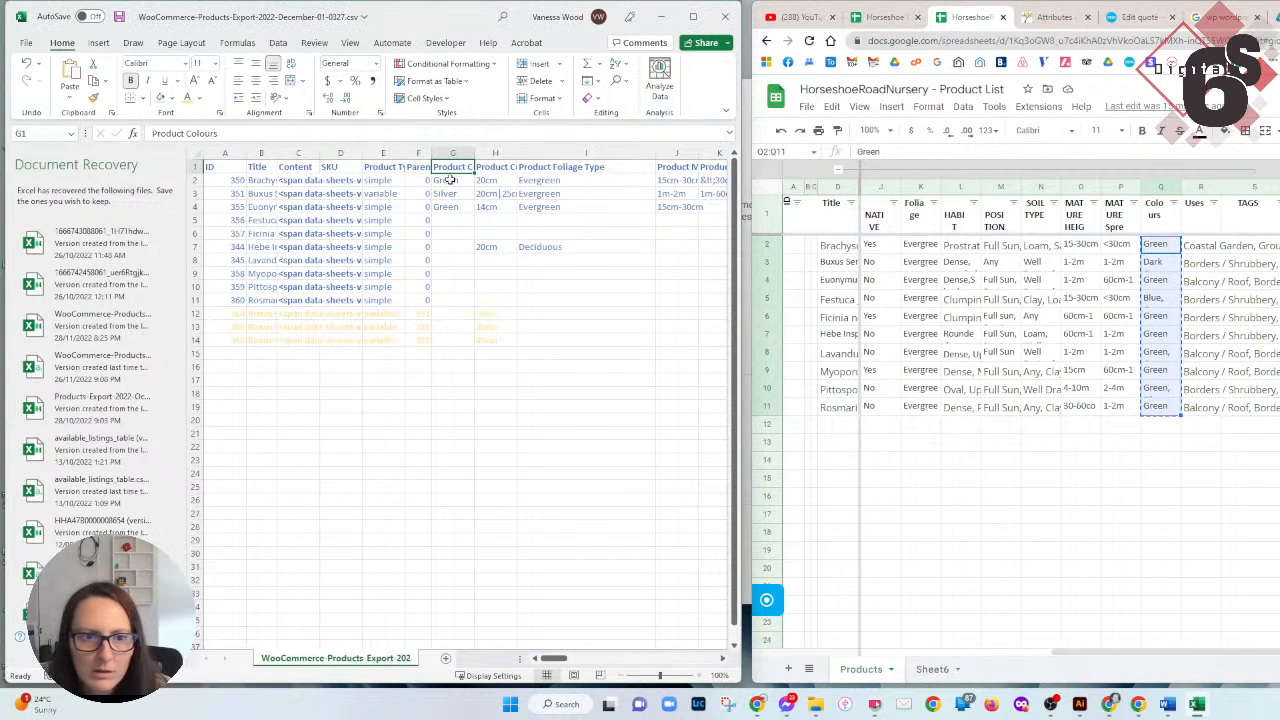
{"action": "left_click", "coordinate": [448, 182]}
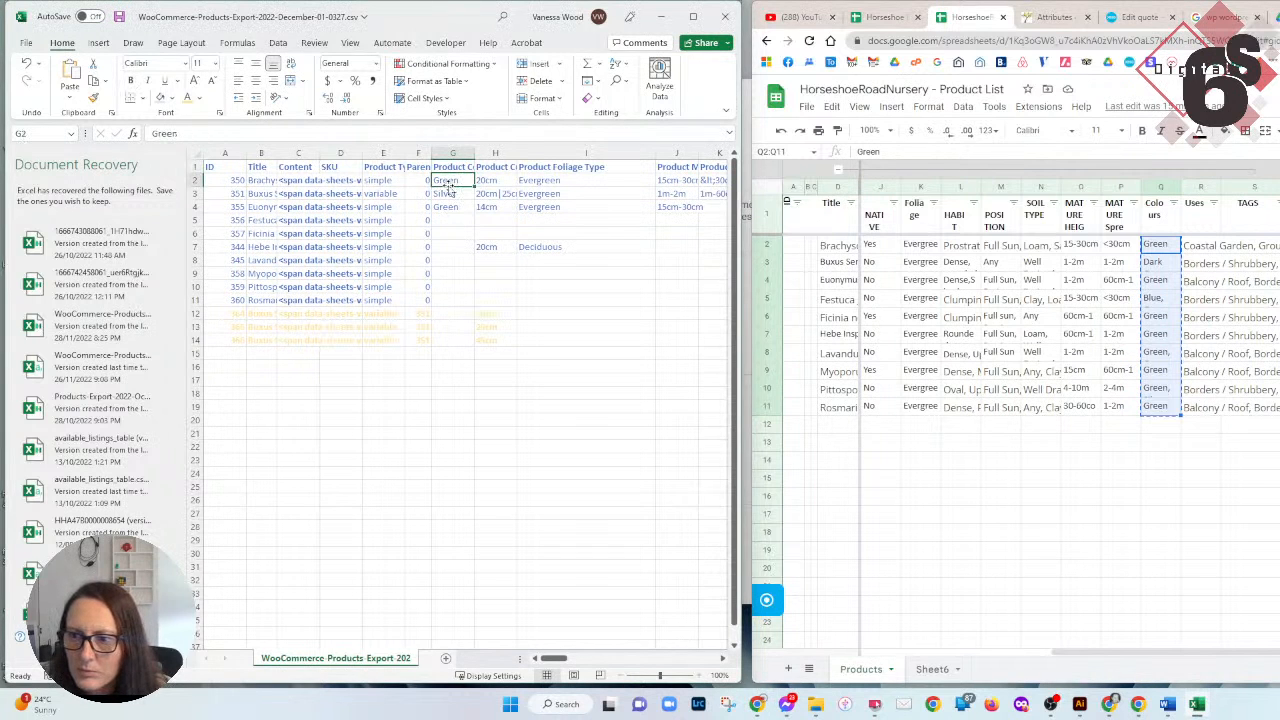
{"action": "type", "text": "Green Dark Green Green Blue, Green Green Green Green Green, Grey Green Green, Silver"}
{"action": "left_click_drag", "start_coordinate": [473, 149], "coordinate": [512, 147]}
Compare how multiple values are separated in cell H3 with the pasted colours in cell G8.
{"action": "left_click", "coordinate": [528, 211]}
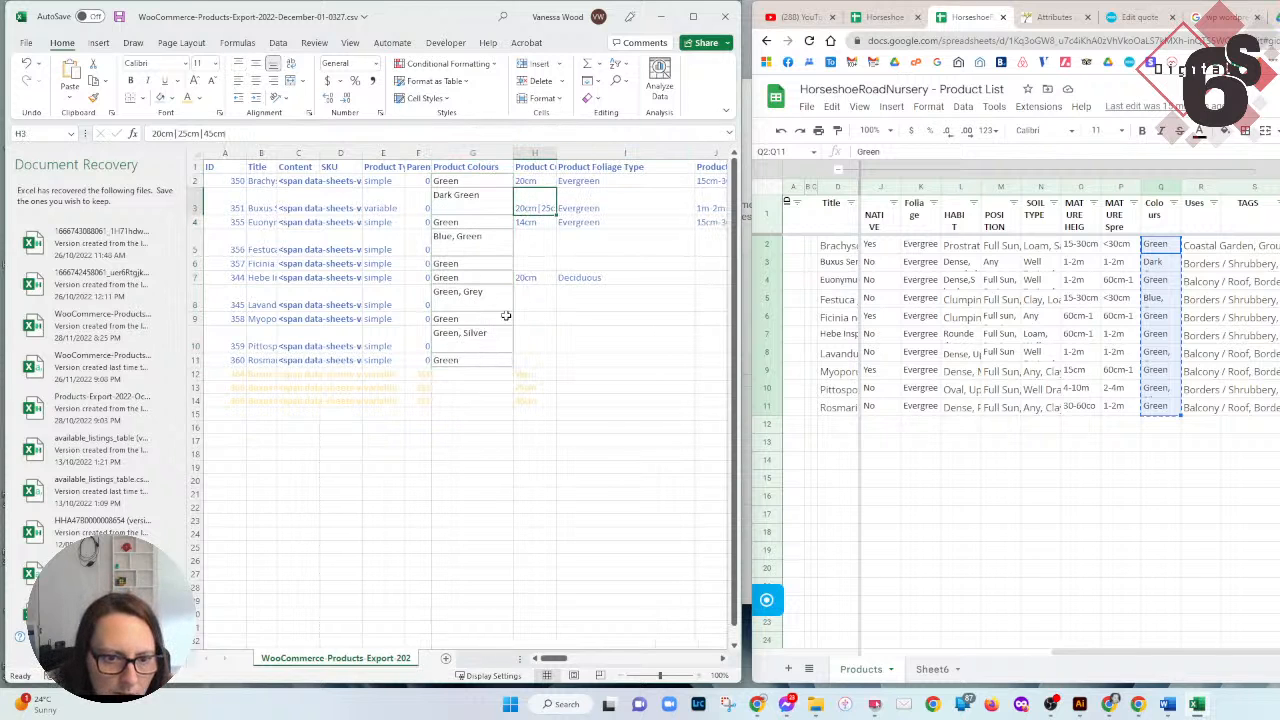
{"action": "double_click", "coordinate": [538, 207]}
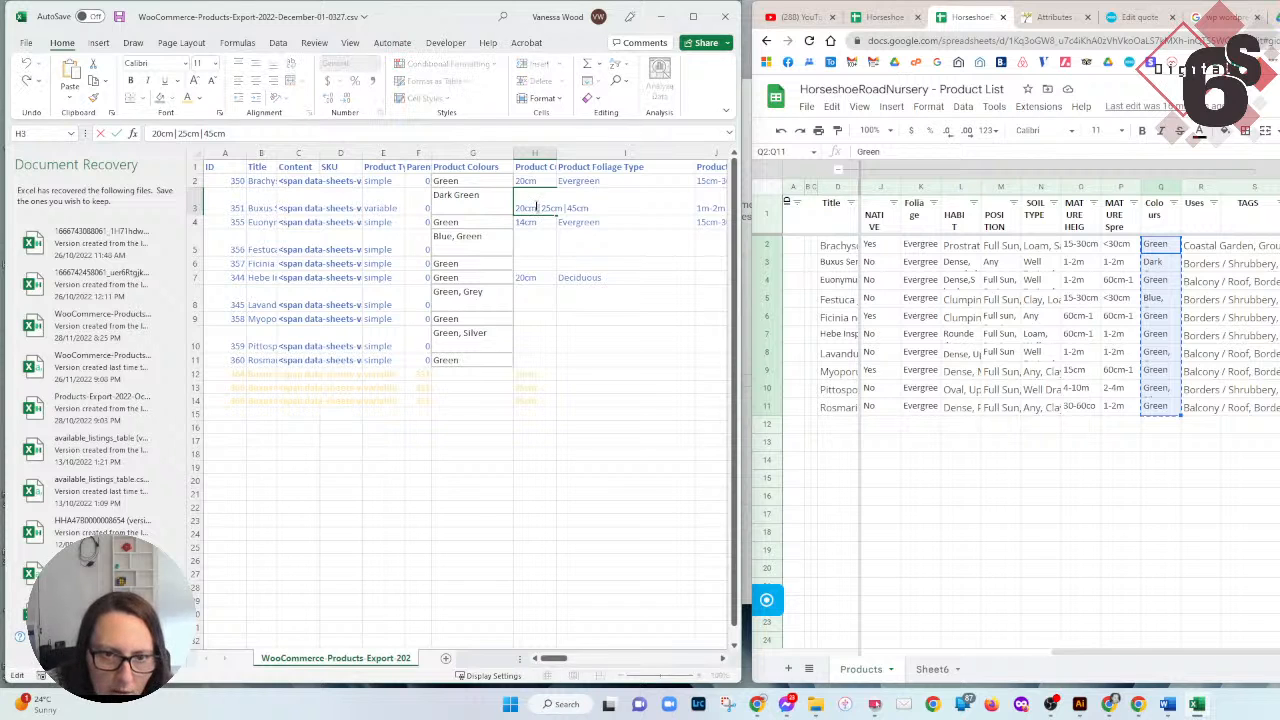
{"action": "left_click", "coordinate": [457, 291]}
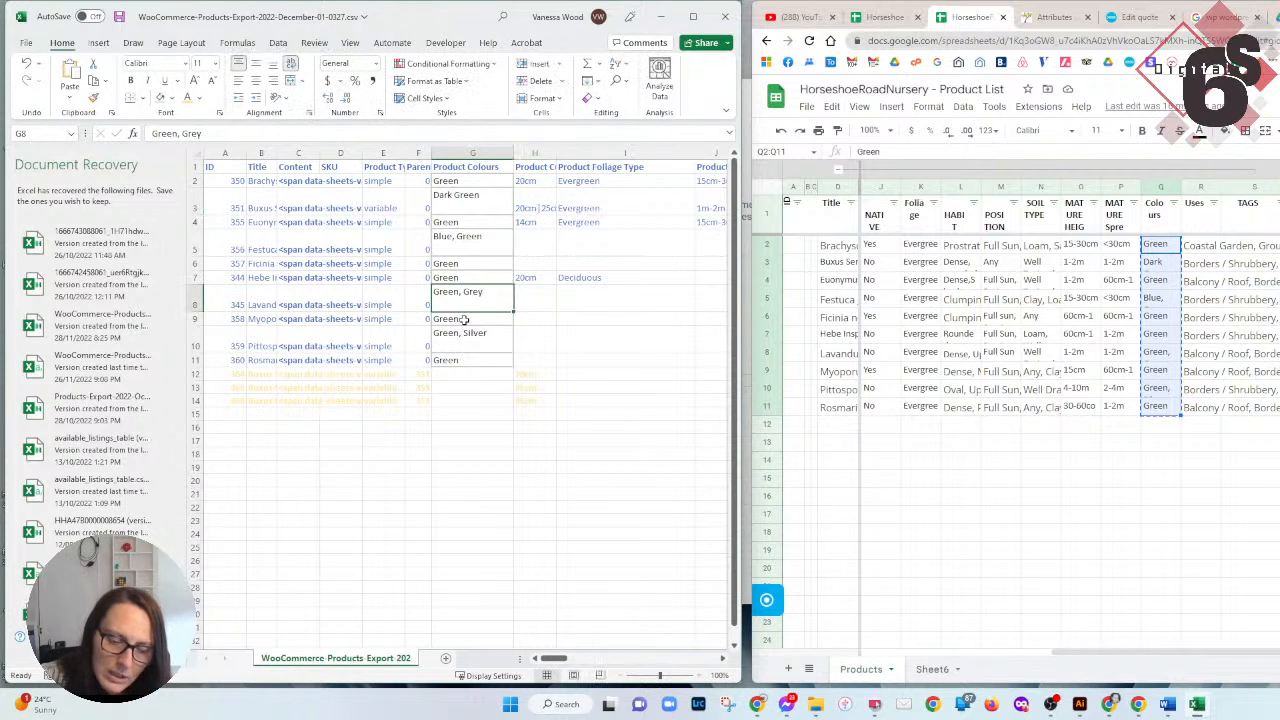
Set up a replacement of commas with a pipe separator and try it on the Product Colours cells G2:G11.
{"action": "left_click_drag", "start_coordinate": [470, 363], "coordinate": [440, 183]}
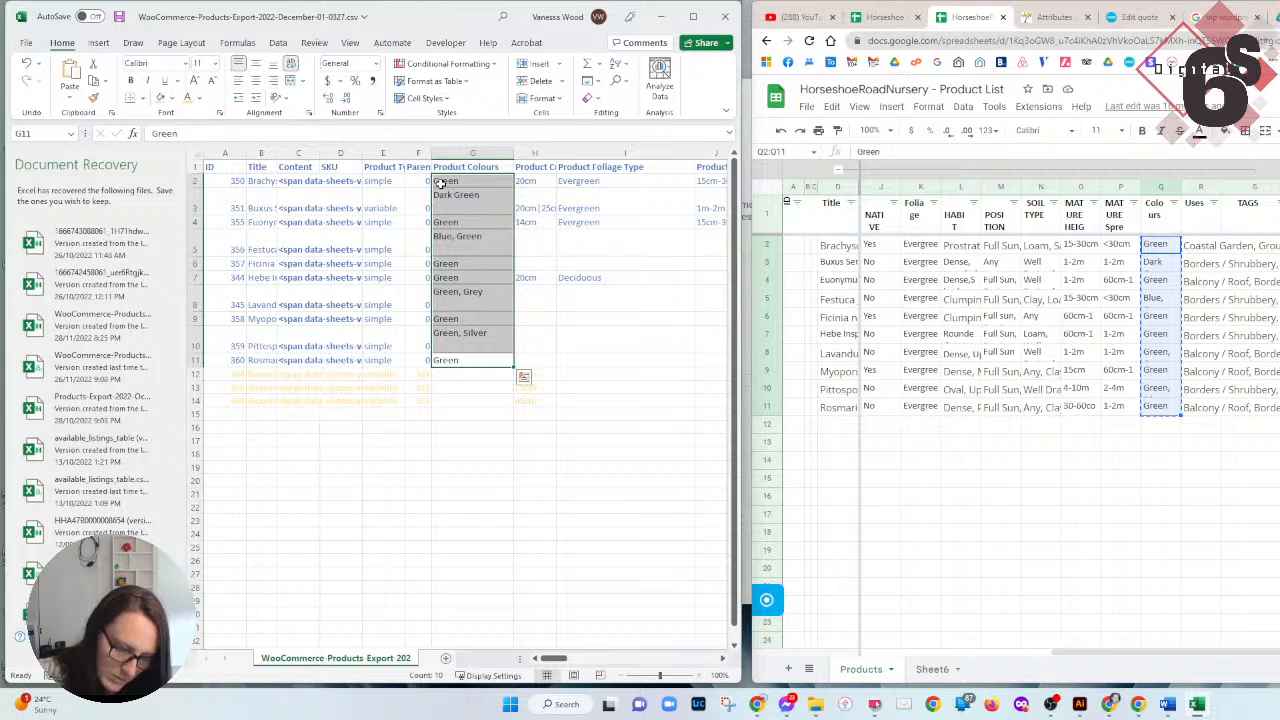
{"action": "key", "text": "ctrl+f"}
{"action": "left_click_drag", "start_coordinate": [850, 370], "coordinate": [362, 297]}
{"action": "left_click", "coordinate": [355, 316]}
{"action": "left_click", "coordinate": [376, 336]}
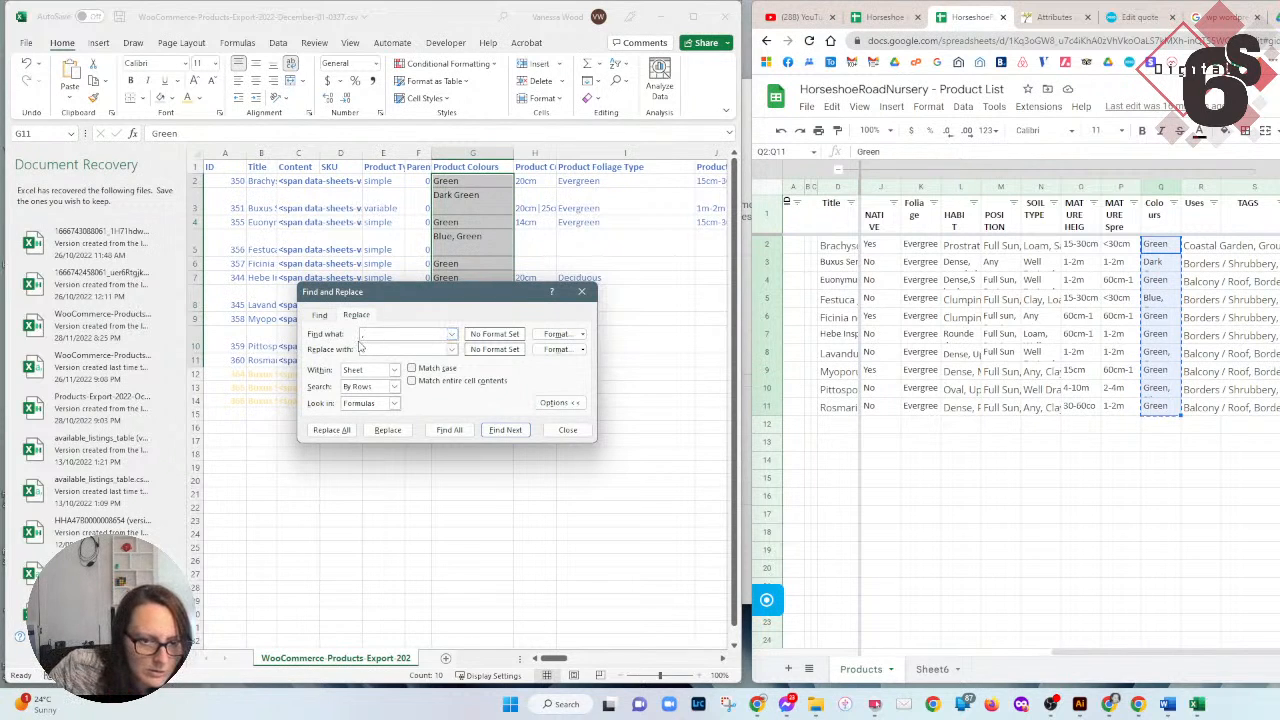
{"action": "left_click", "coordinate": [371, 349]}
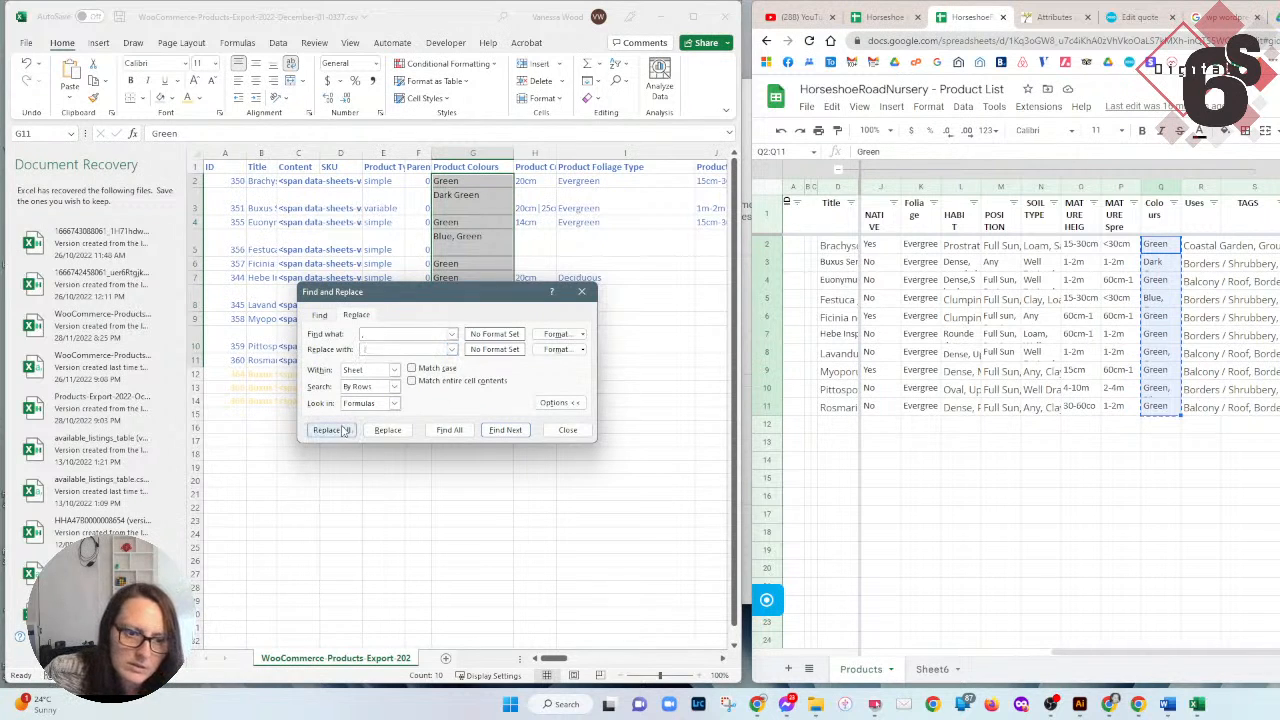
{"action": "left_click", "coordinate": [387, 429]}
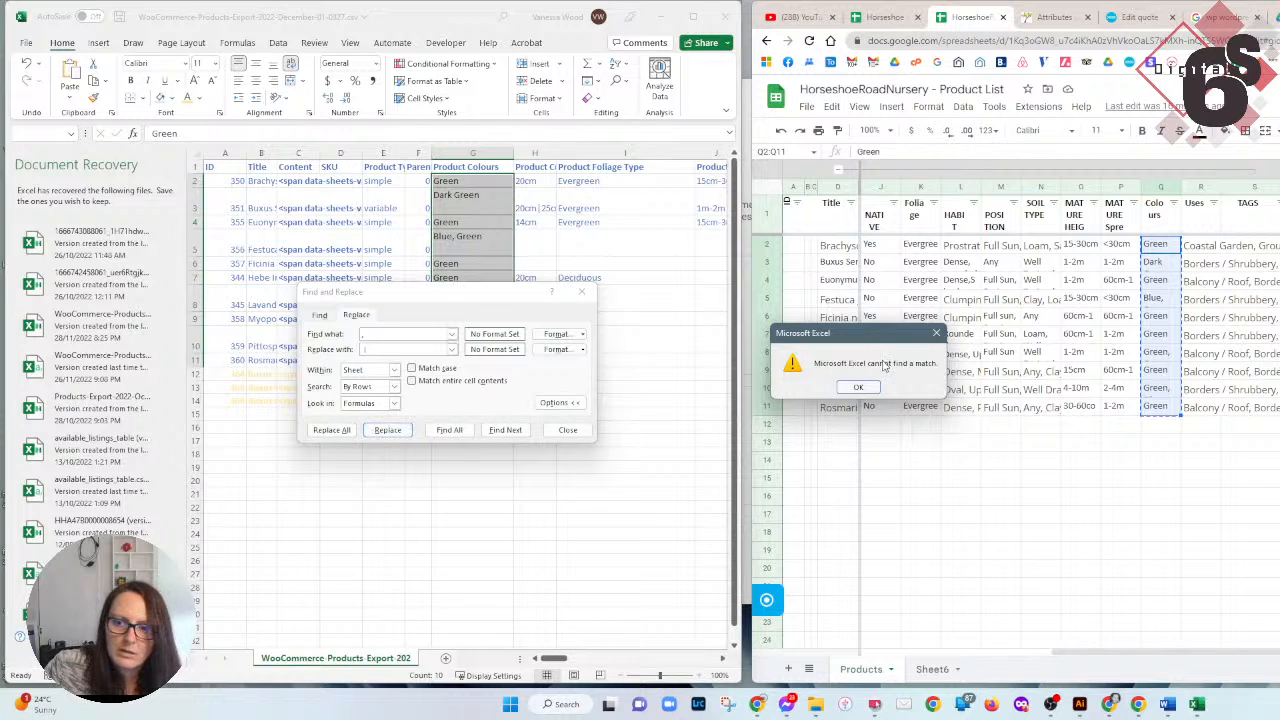
{"action": "left_click", "coordinate": [858, 387]}
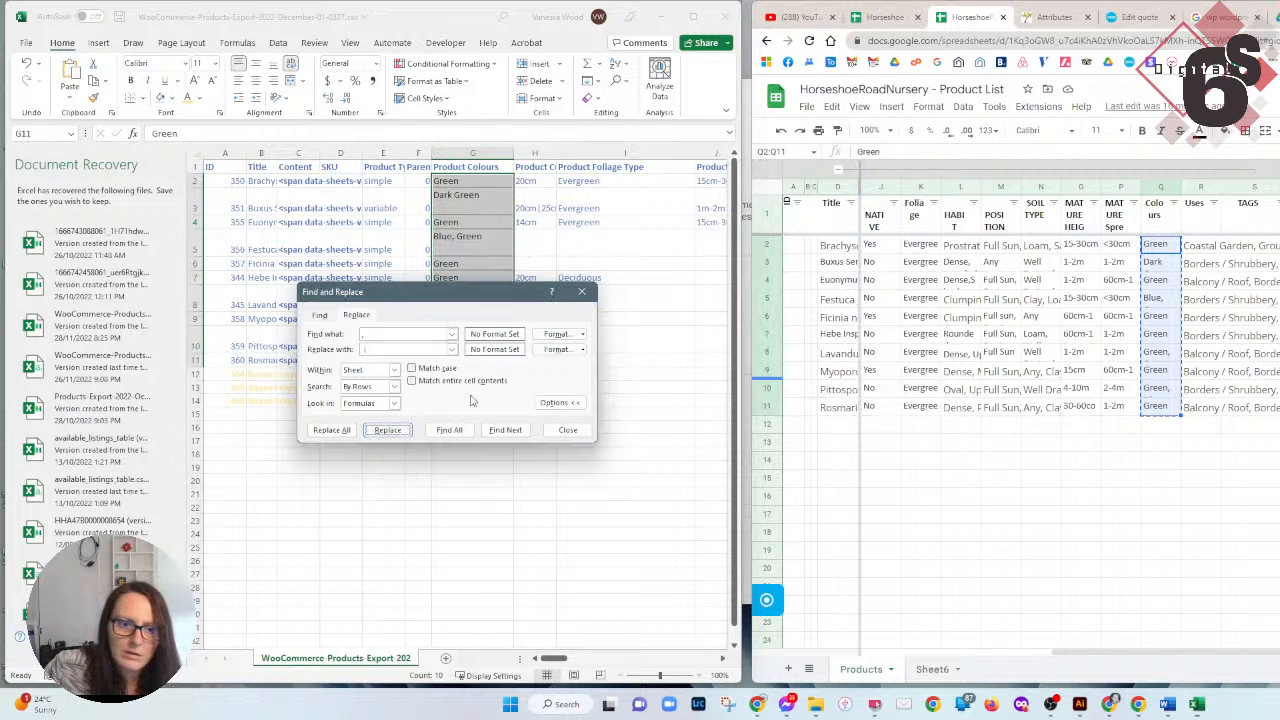
{"action": "left_click", "coordinate": [398, 336]}
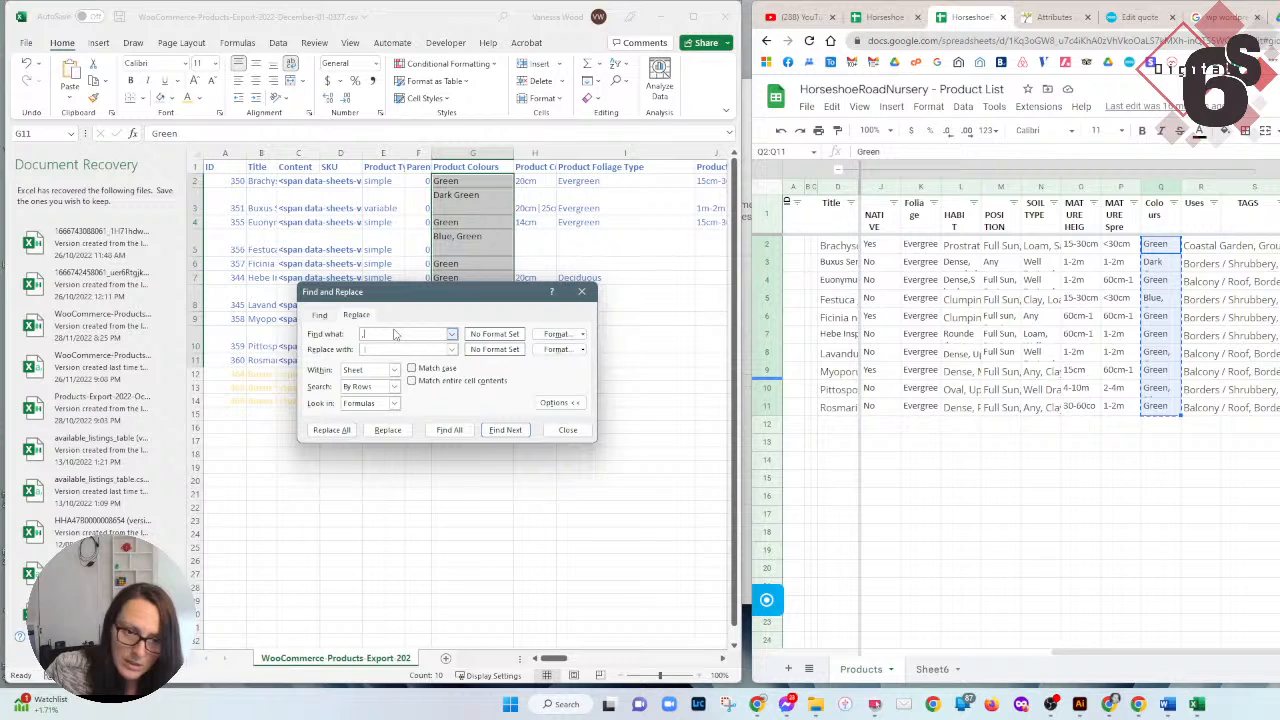
{"action": "left_click", "coordinate": [387, 430]}
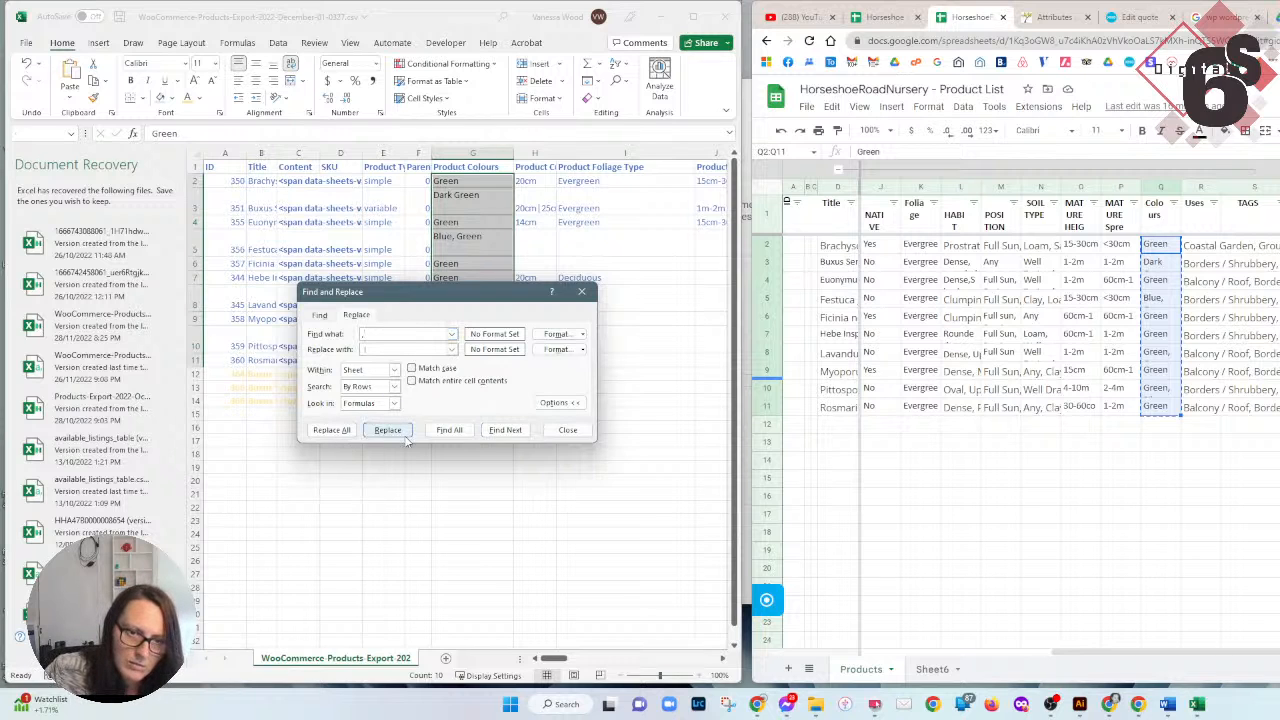
{"action": "left_click", "coordinate": [858, 387]}
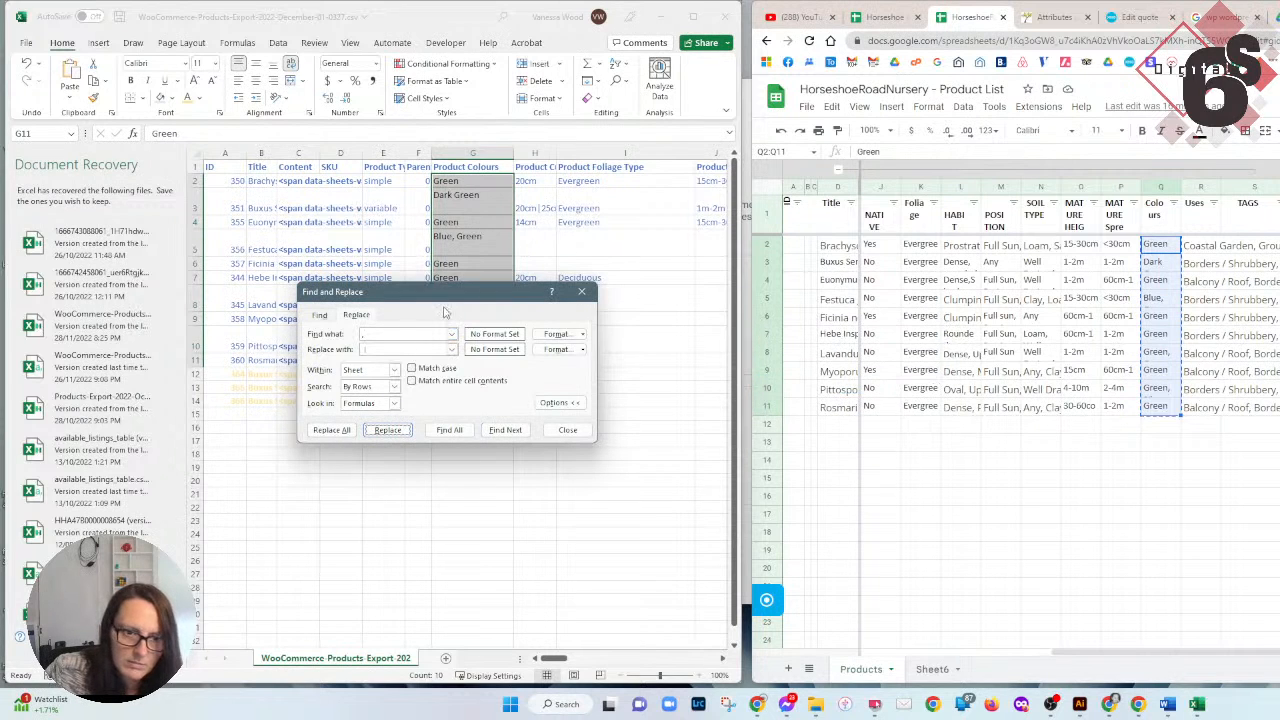
Replace the comma between Green and Silver in cell G10 with a pipe separator.
{"action": "left_click_drag", "start_coordinate": [515, 296], "coordinate": [519, 411]}
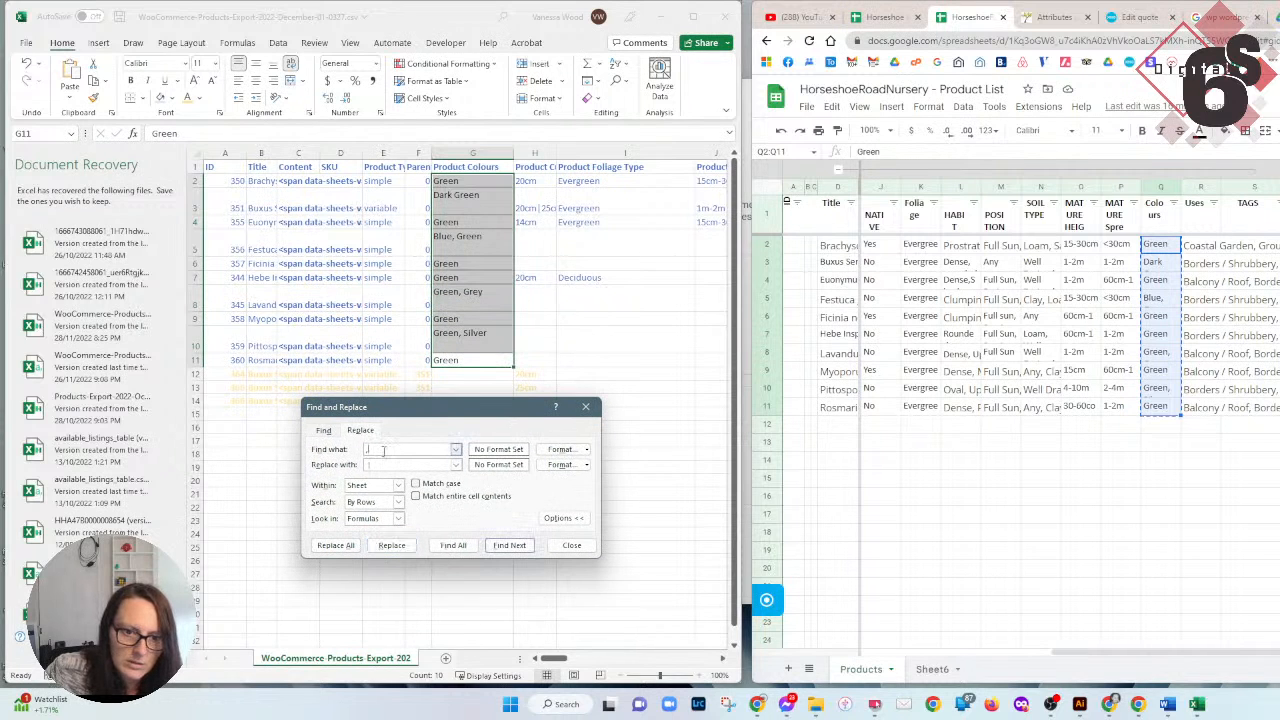
{"action": "double_click", "coordinate": [462, 333]}
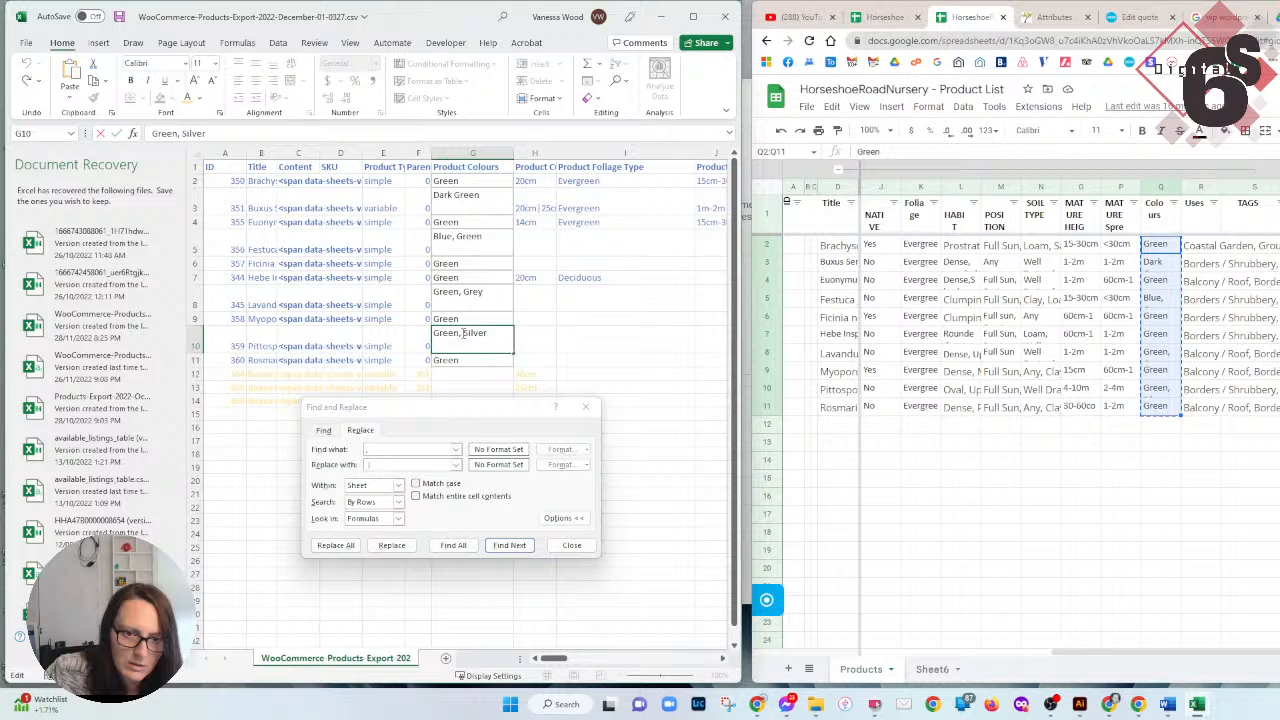
{"action": "left_click", "coordinate": [389, 448]}
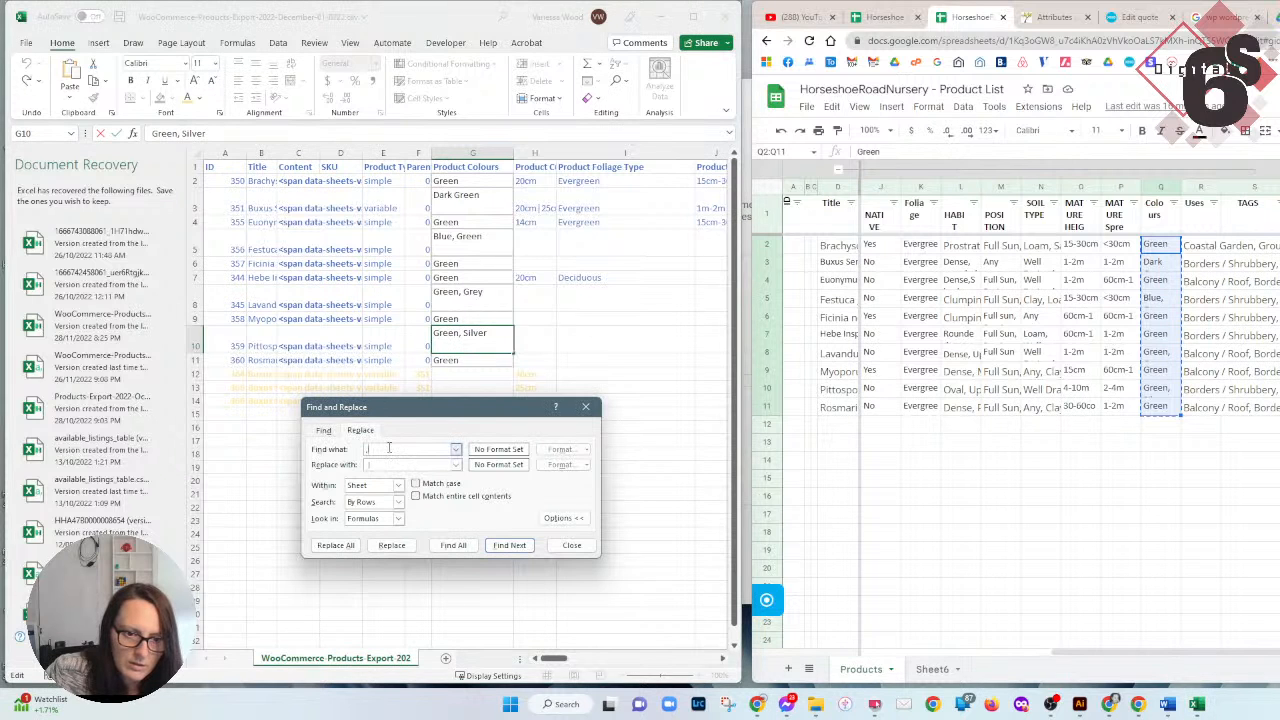
{"action": "left_click", "coordinate": [391, 545]}
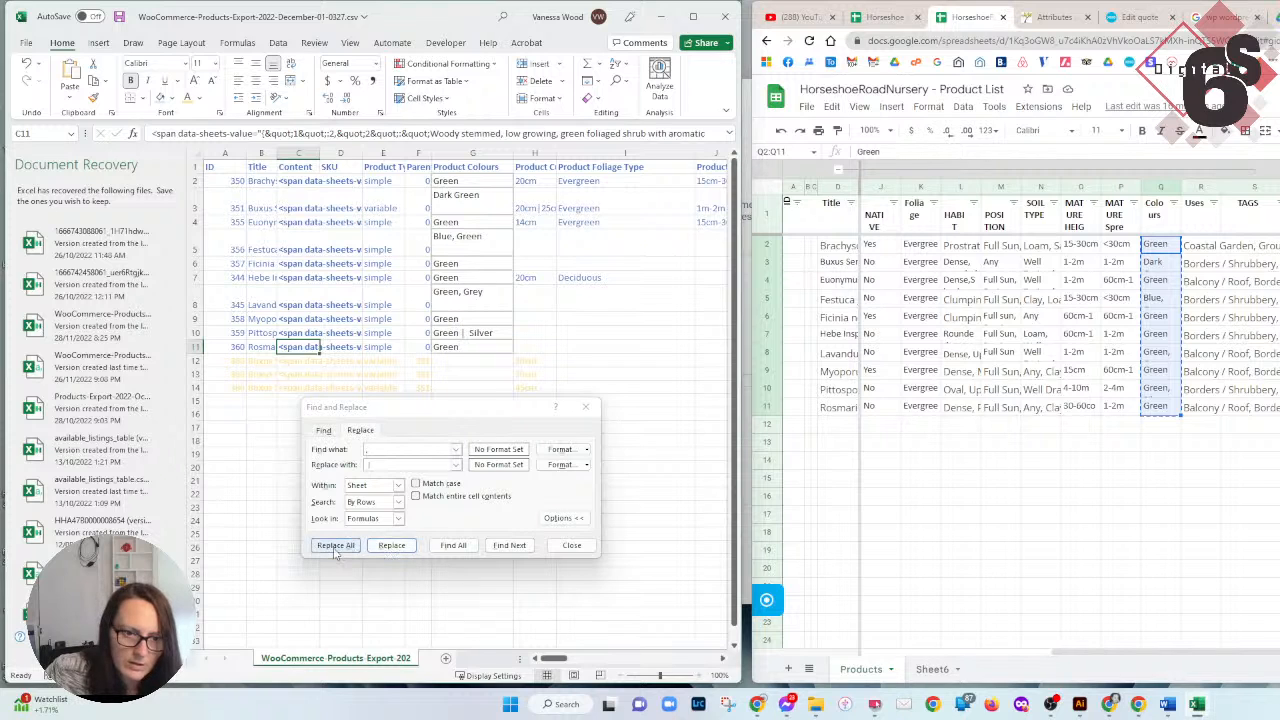
Replace the remaining commas in the Product Colours cells G2:G11 with pipe separators and close Find and Replace.
{"action": "left_click_drag", "start_coordinate": [470, 181], "coordinate": [470, 348]}
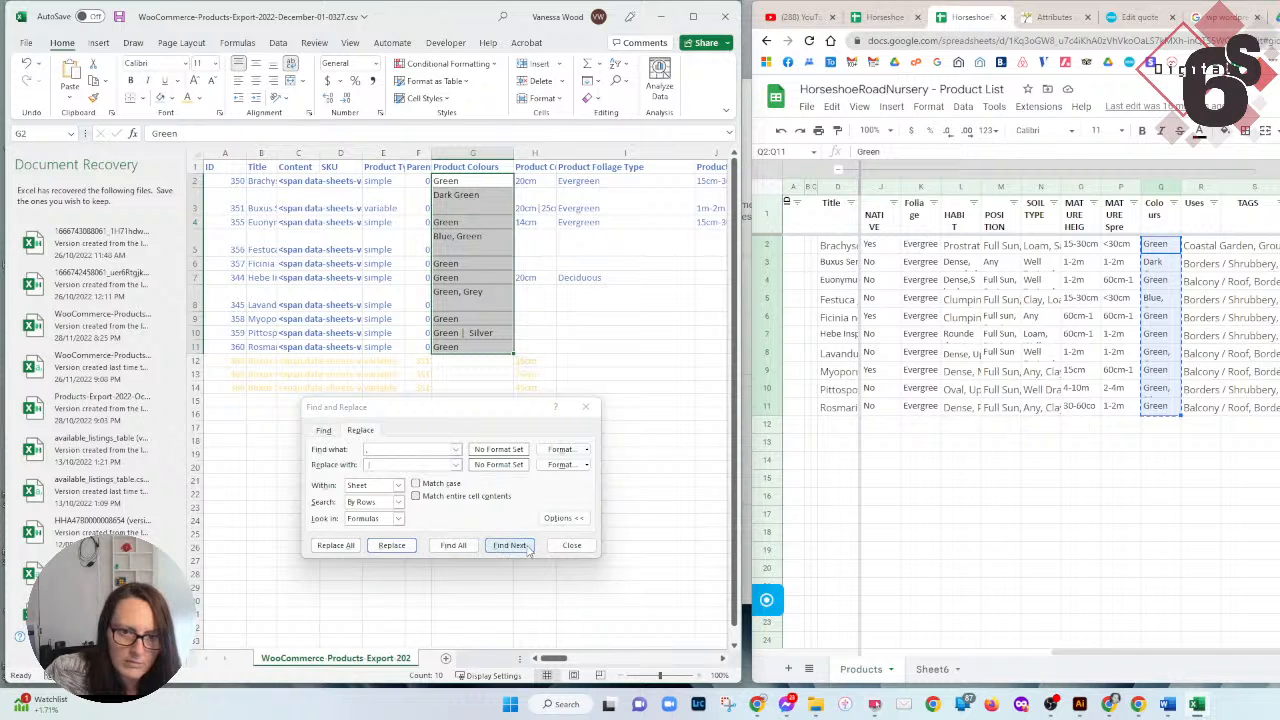
{"action": "left_click", "coordinate": [398, 546]}
{"action": "left_click", "coordinate": [381, 547]}
{"action": "left_click", "coordinate": [381, 547]}
{"action": "left_click", "coordinate": [381, 547]}
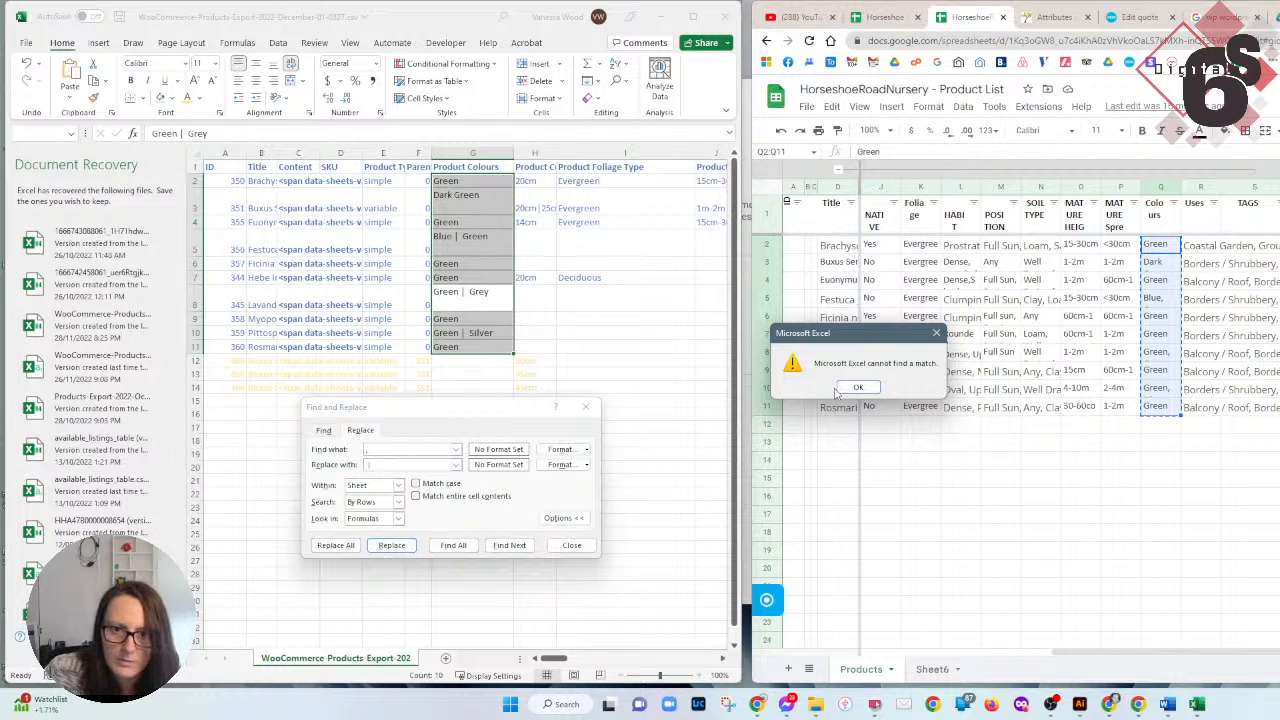
{"action": "left_click", "coordinate": [870, 388]}
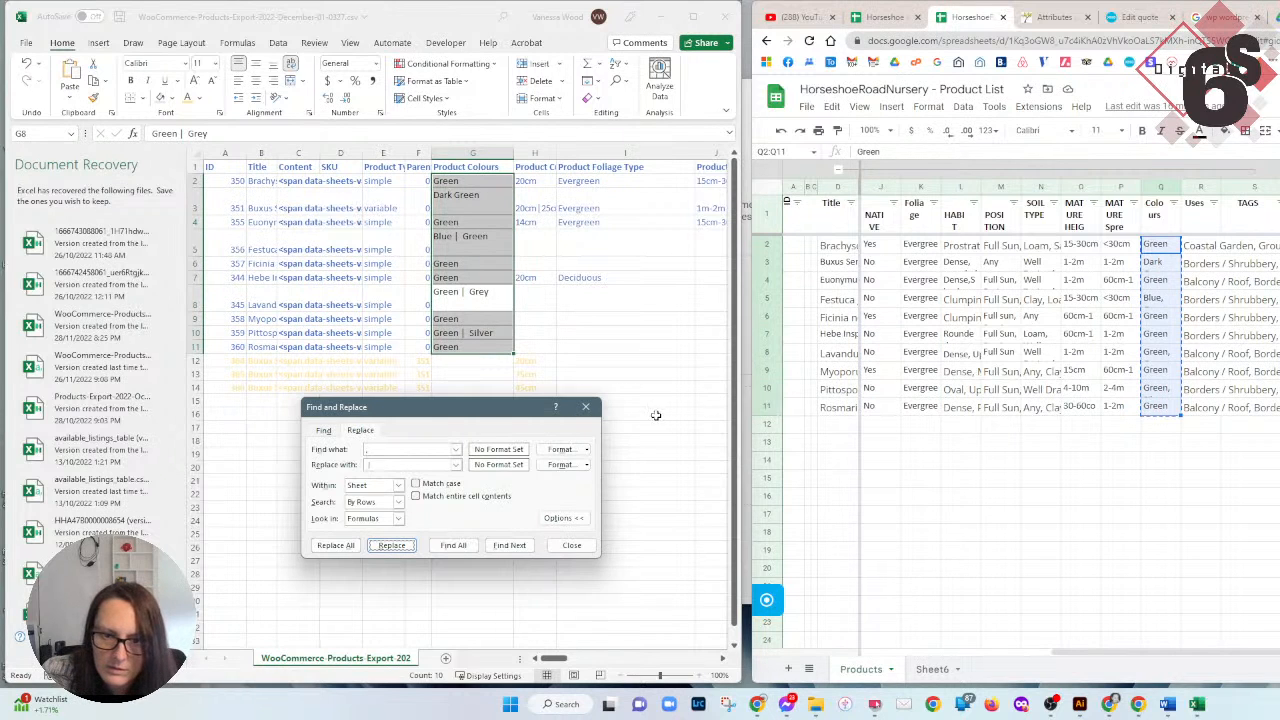
{"action": "left_click", "coordinate": [585, 406]}
{"action": "left_click", "coordinate": [611, 298]}
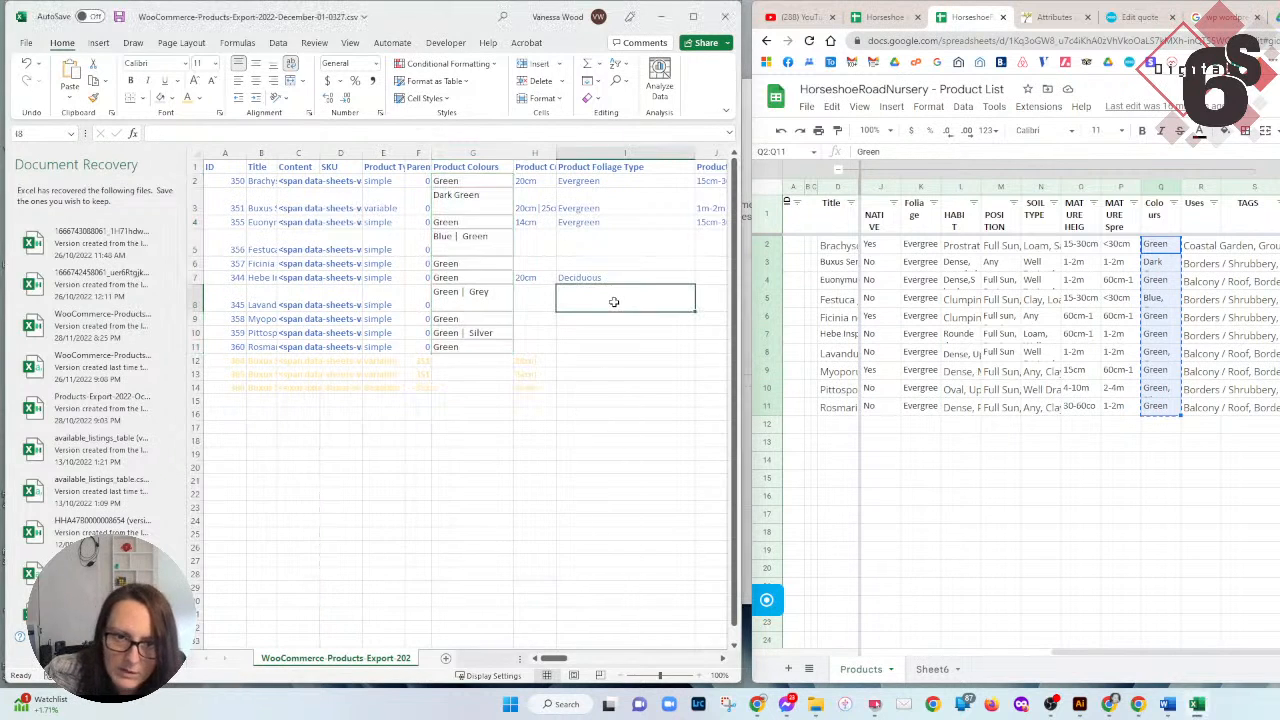
Widen the Product Current Height column H so that its multiple height values fit.
{"action": "left_click", "coordinate": [543, 166]}
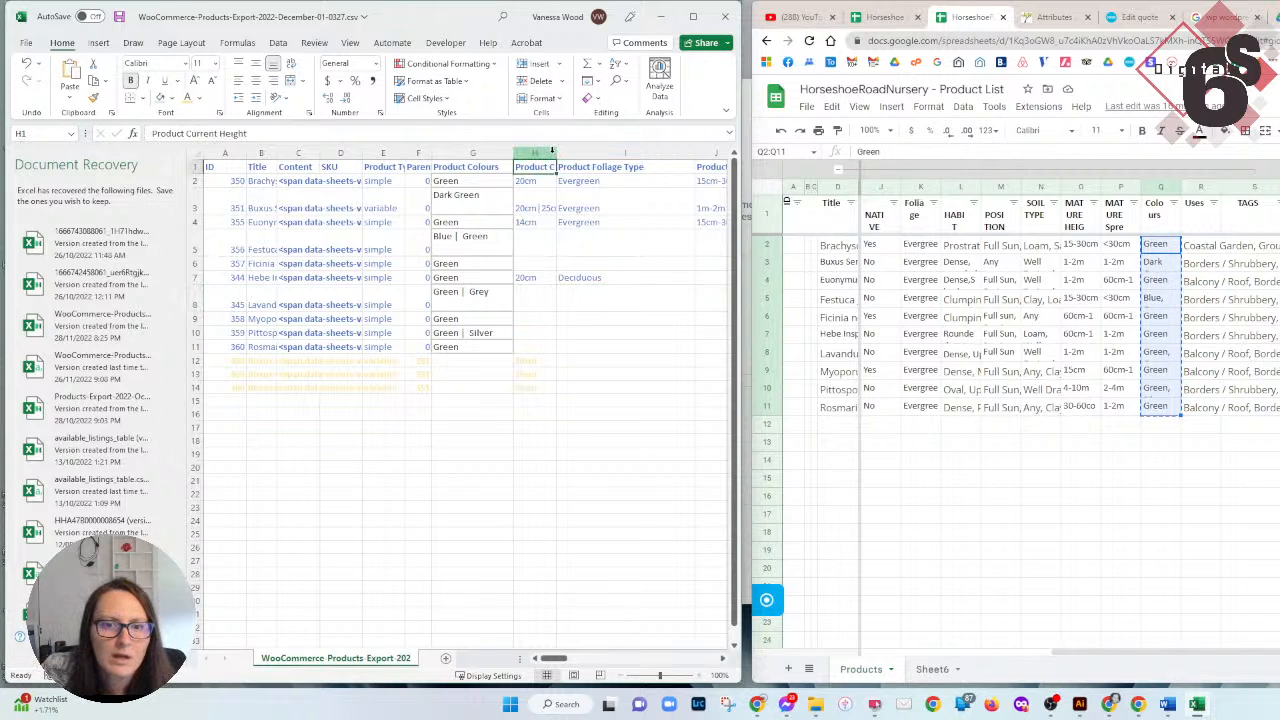
{"action": "left_click_drag", "start_coordinate": [554, 150], "coordinate": [590, 150]}
{"action": "left_click", "coordinate": [550, 181]}
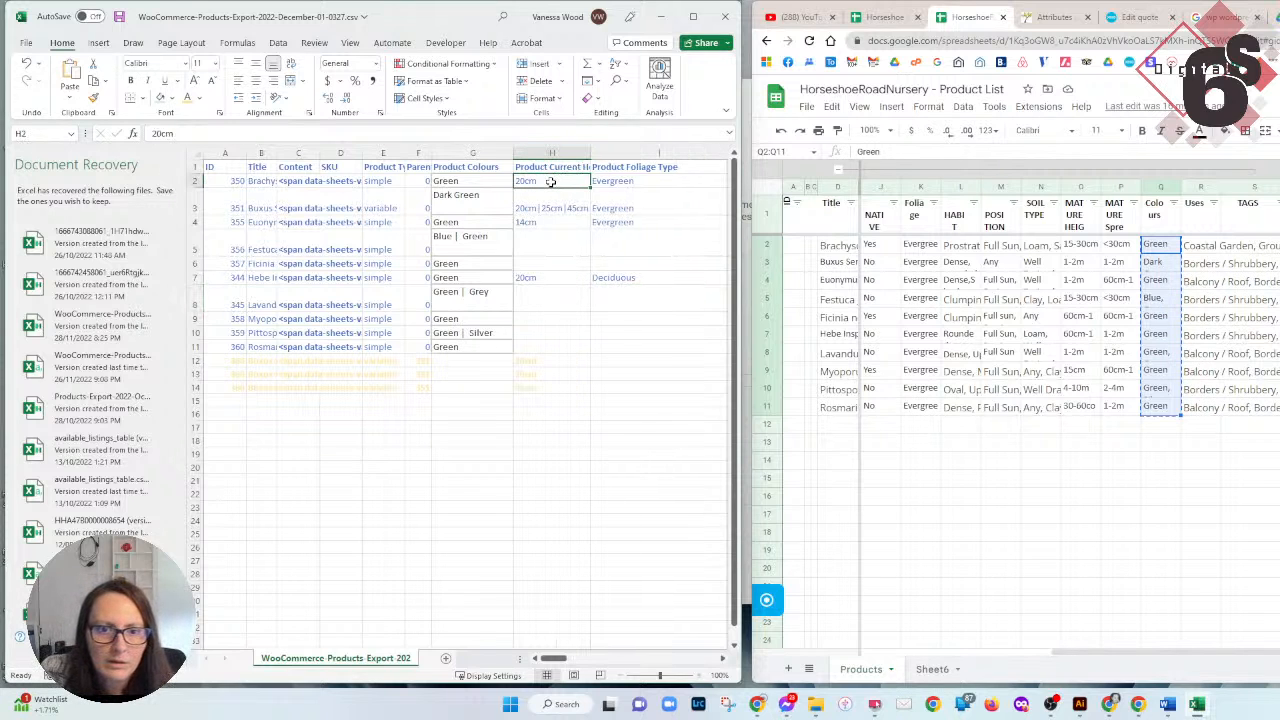
Copy the foliage values K2:K11 from the Google Sheets product list into the Product Foliage Type column from I2.
{"action": "left_click", "coordinate": [597, 181]}
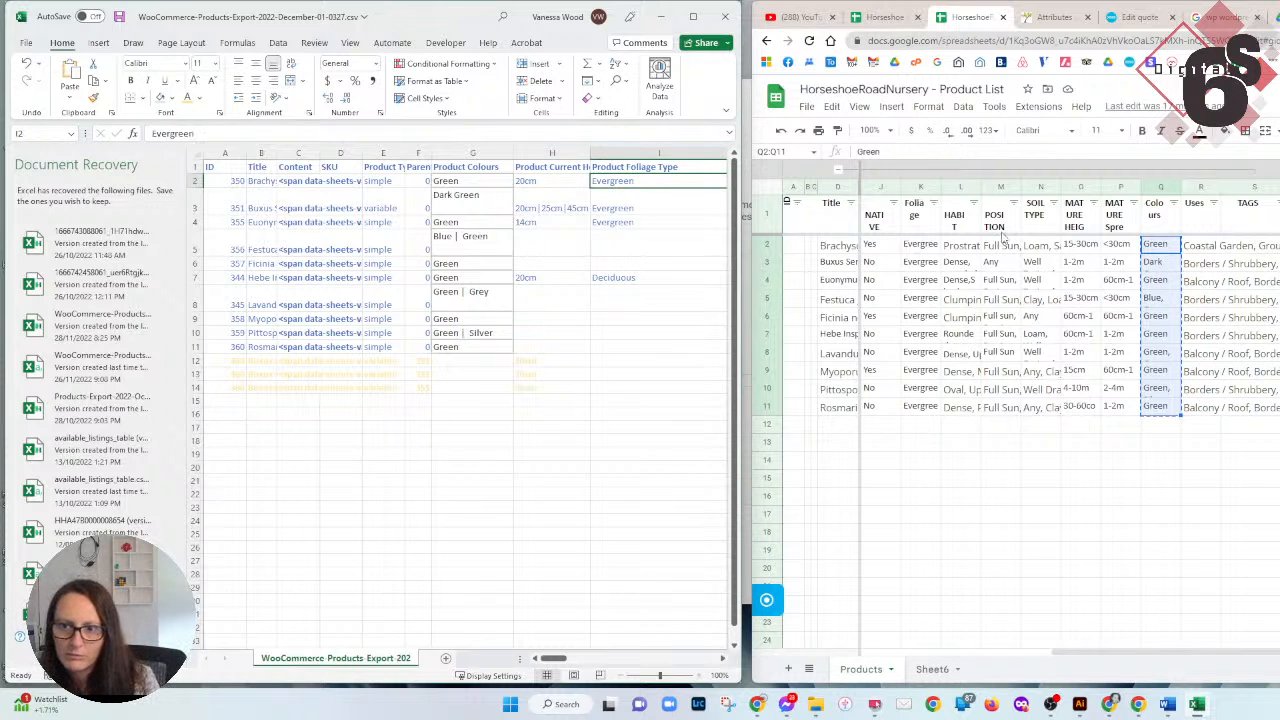
{"action": "left_click_drag", "start_coordinate": [930, 244], "coordinate": [924, 406]}
{"action": "key", "text": "ctrl+c"}
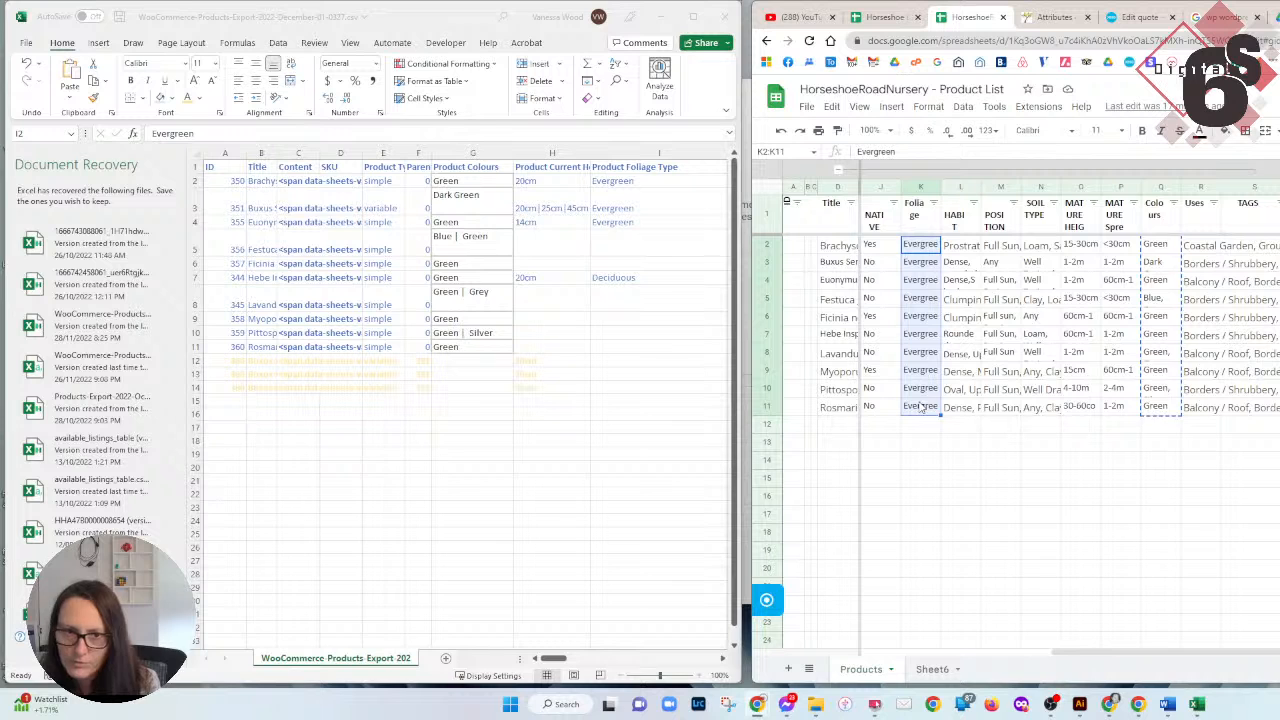
{"action": "left_click", "coordinate": [632, 188]}
{"action": "key", "text": "ctrl+v"}
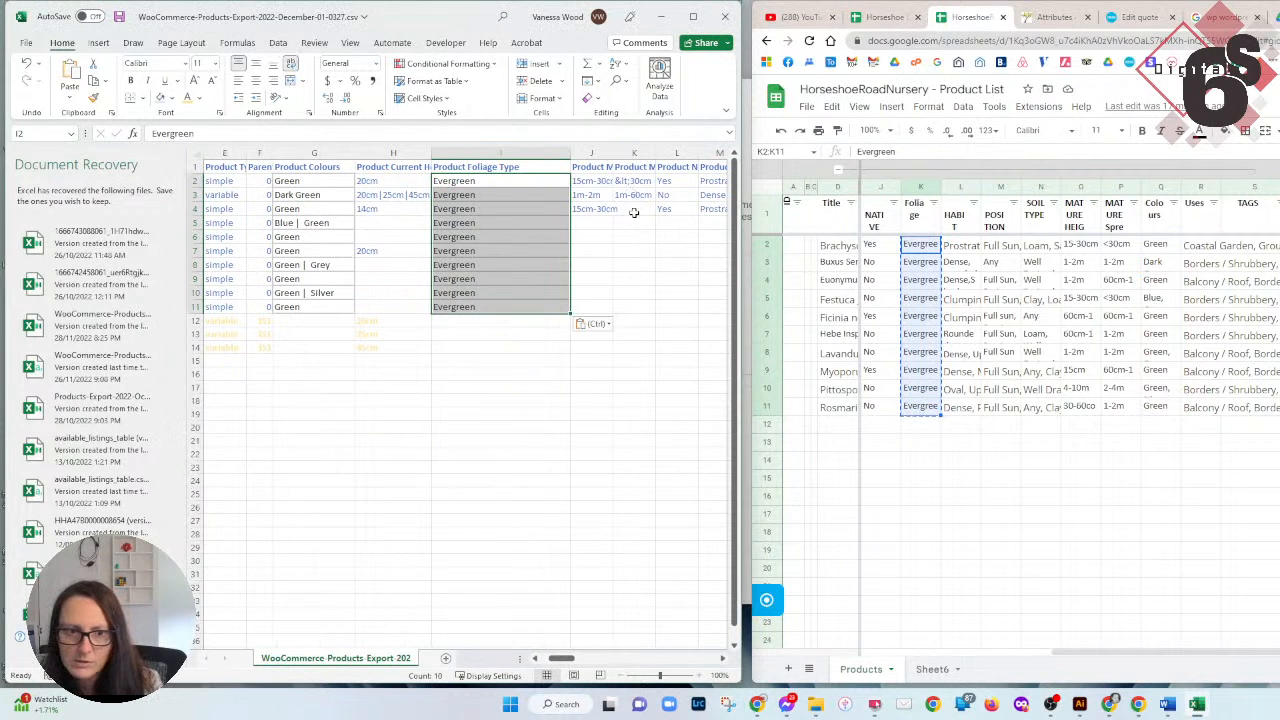
Widen the Product Mature Height column and copy the mature heights O2:O11 from the Google Sheets product list into it from J13.
{"action": "mouse_move", "coordinate": [571, 152]}
{"action": "left_mouse_down"}
{"action": "mouse_move", "coordinate": [488, 152]}
{"action": "mouse_move", "coordinate": [575, 152]}
{"action": "left_mouse_up"}
{"action": "left_click_drag", "start_coordinate": [1080, 247], "coordinate": [1080, 407]}
{"action": "left_click", "coordinate": [543, 333]}
{"action": "left_click", "coordinate": [543, 333]}
{"action": "key", "text": "ctrl+v"}
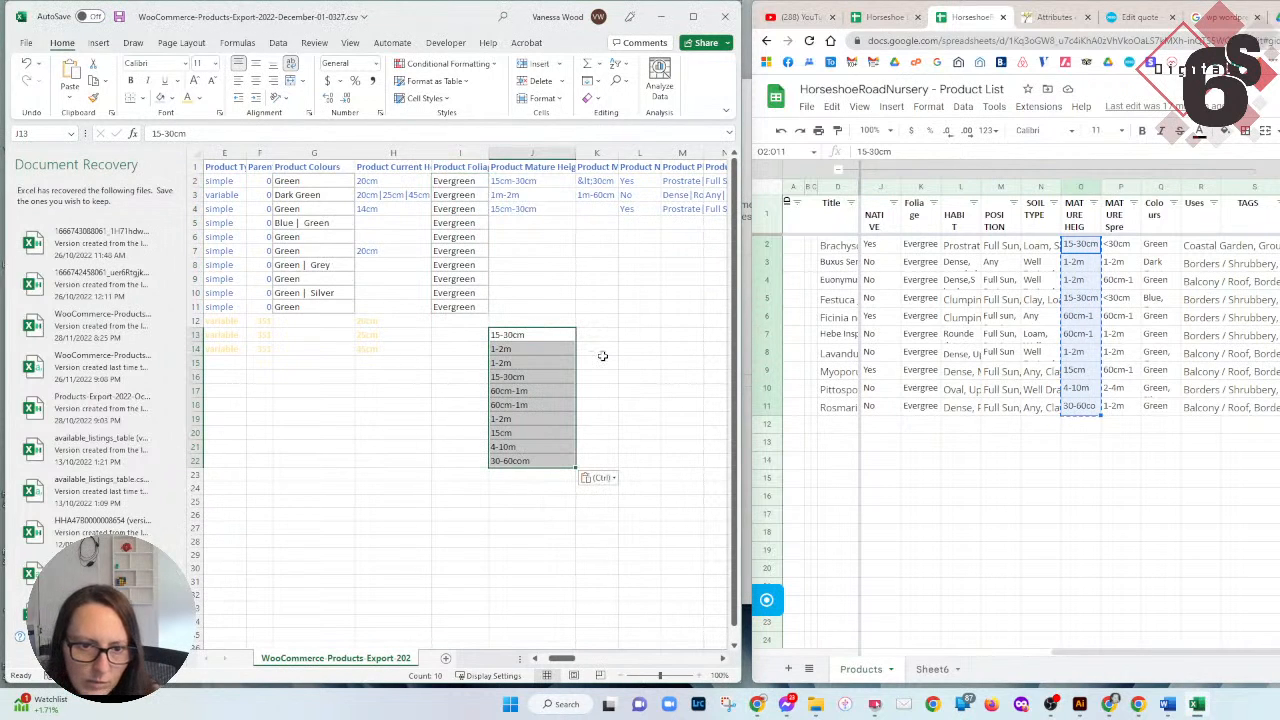
Overwrite the pasted height in J13 with the 15cm-30cm value from J2.
{"action": "left_click", "coordinate": [538, 185]}
{"action": "key", "text": "ctrl+c"}
{"action": "left_click", "coordinate": [533, 333]}
{"action": "key", "text": "ctrl+v"}
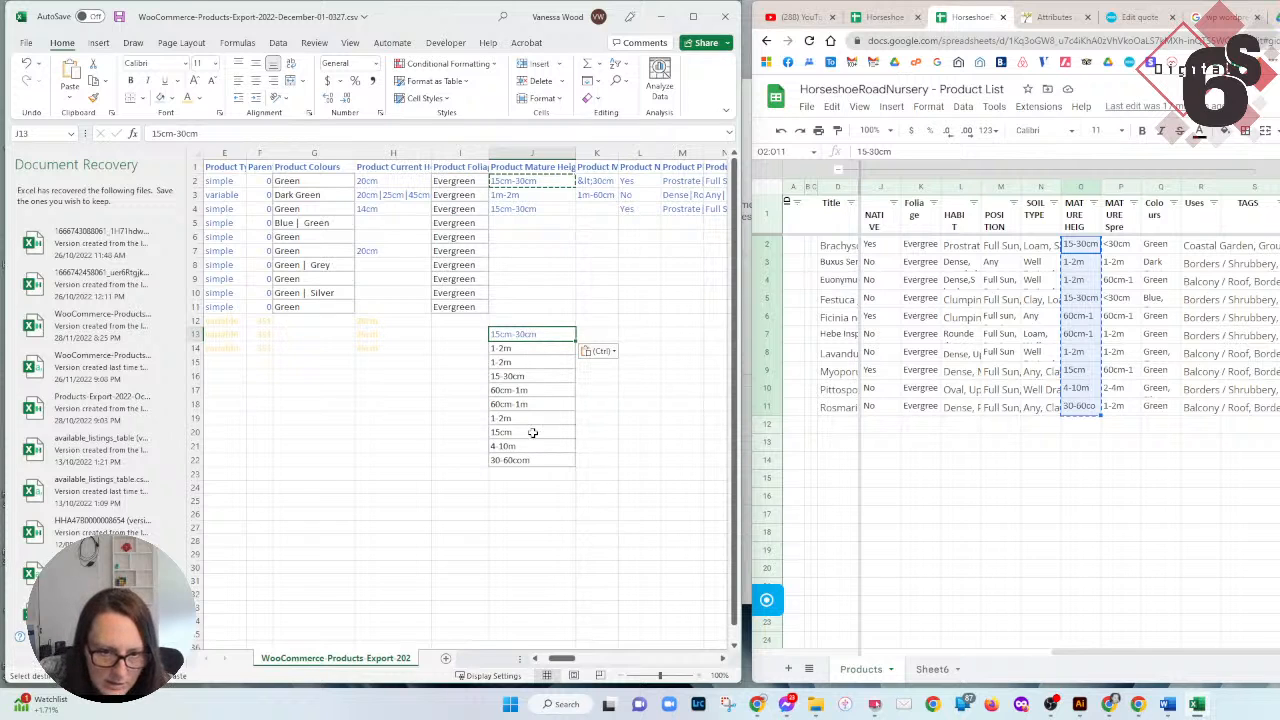
Overwrite the pasted heights in J14, J15 and J19 with the 1m-2m value from J3.
{"action": "left_click", "coordinate": [533, 196]}
{"action": "key", "text": "ctrl+c"}
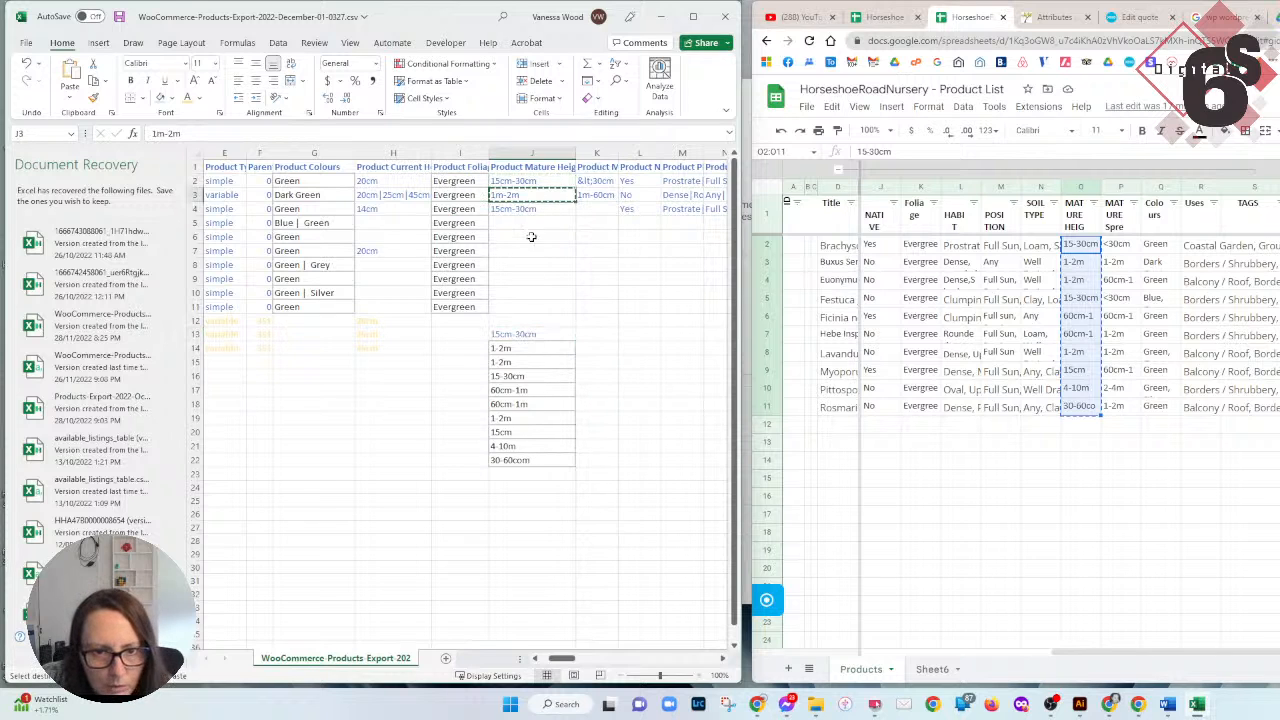
{"action": "left_click", "coordinate": [550, 349]}
{"action": "key", "text": "ctrl+v"}
{"action": "left_click", "coordinate": [545, 360]}
{"action": "key", "text": "ctrl+v"}
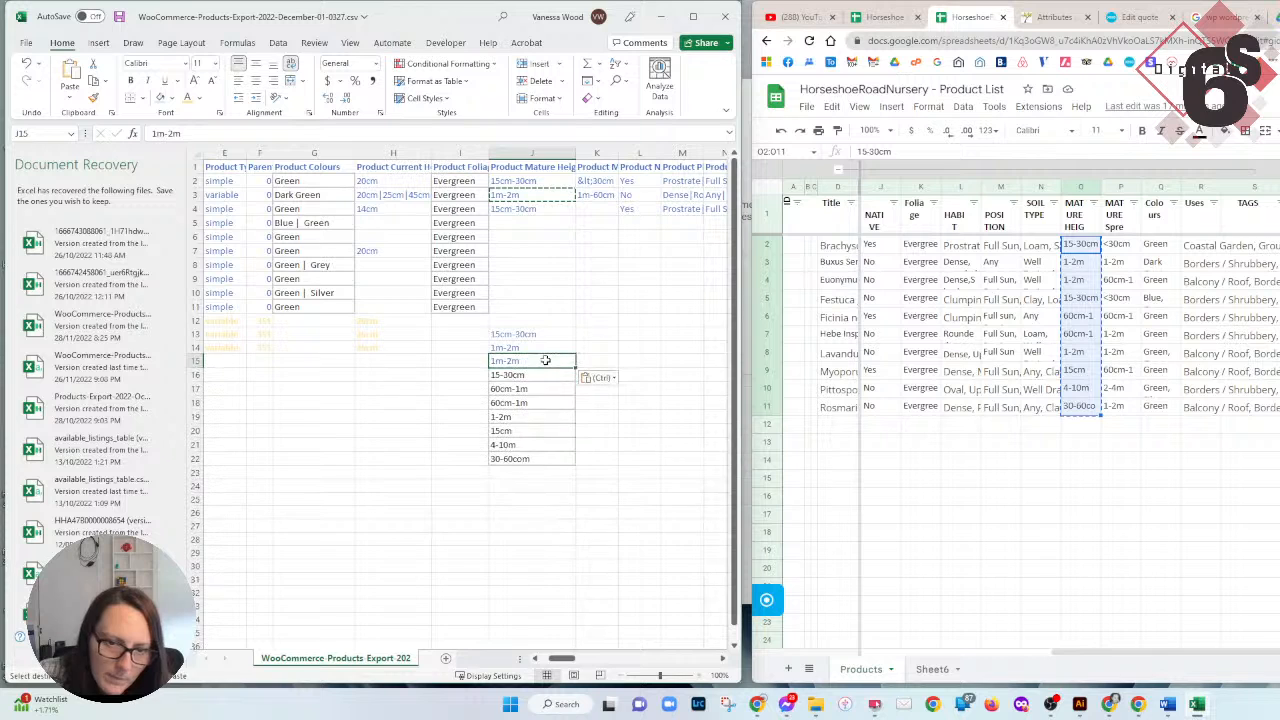
{"action": "left_click", "coordinate": [531, 418]}
{"action": "key", "text": "ctrl+v"}
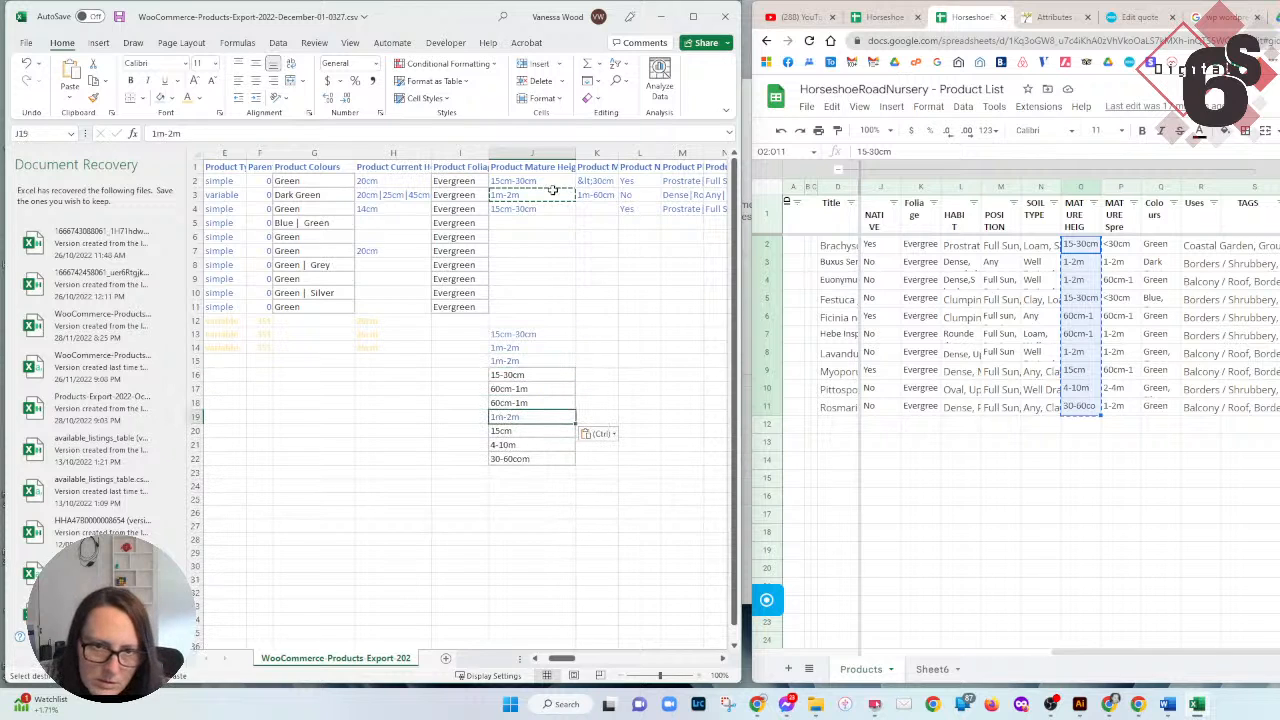
Overwrite the pasted height in J16 with the 15cm-30cm value from J13.
{"action": "left_click", "coordinate": [503, 375]}
{"action": "left_click", "coordinate": [504, 335]}
{"action": "key", "text": "ctrl+c"}
{"action": "left_click", "coordinate": [510, 377]}
{"action": "key", "text": "ctrl+v"}
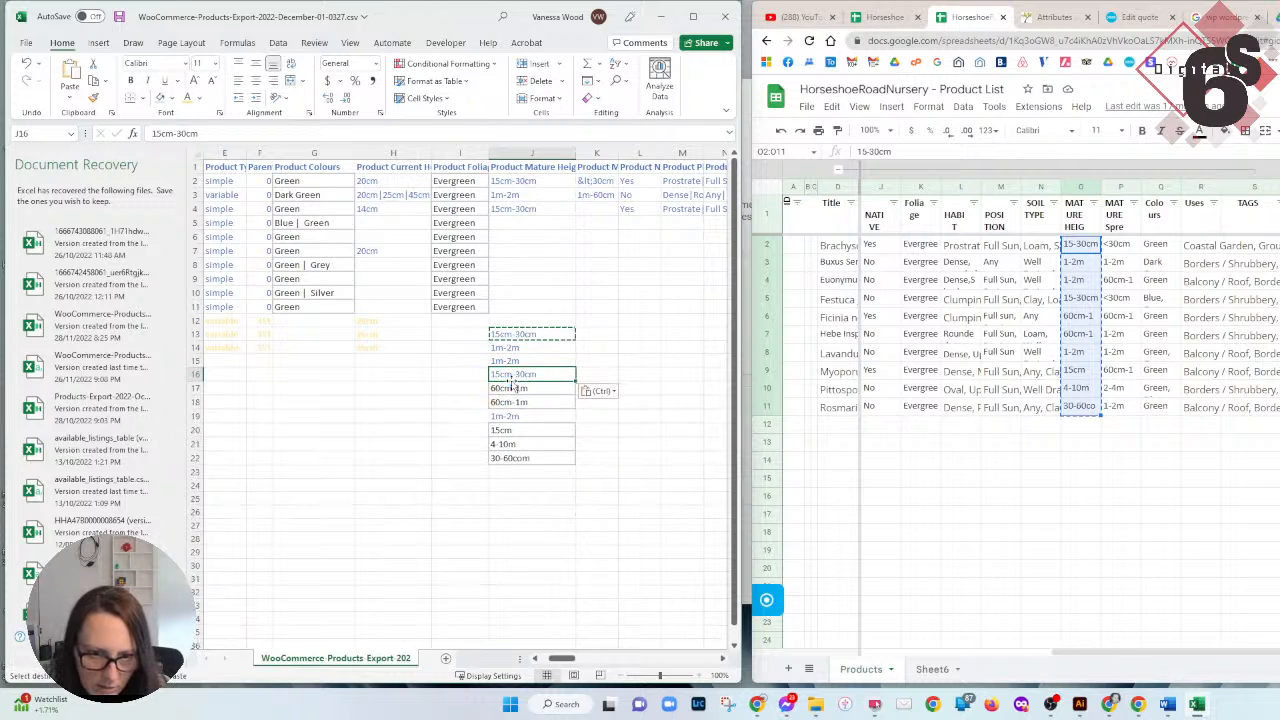
Add the missing units to the pasted heights, making J21 4m-10m and J22 30cm-60cm.
{"action": "double_click", "coordinate": [495, 444]}
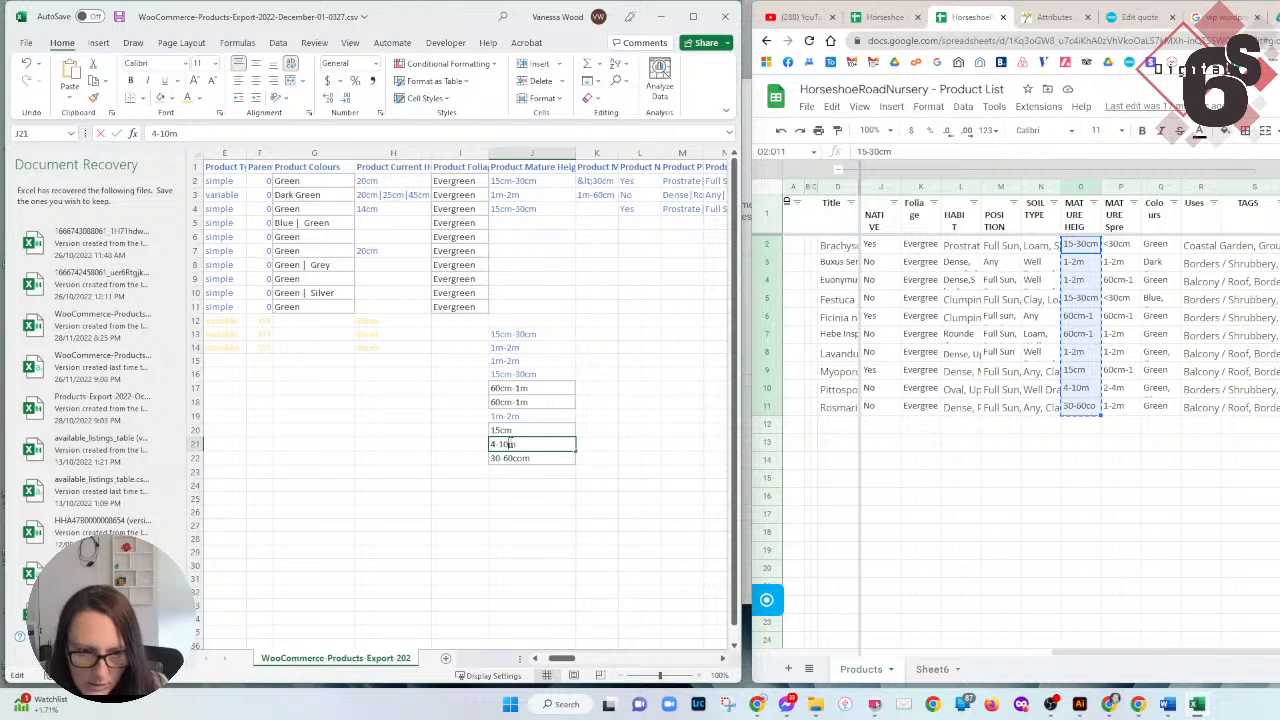
{"action": "type", "text": "m"}
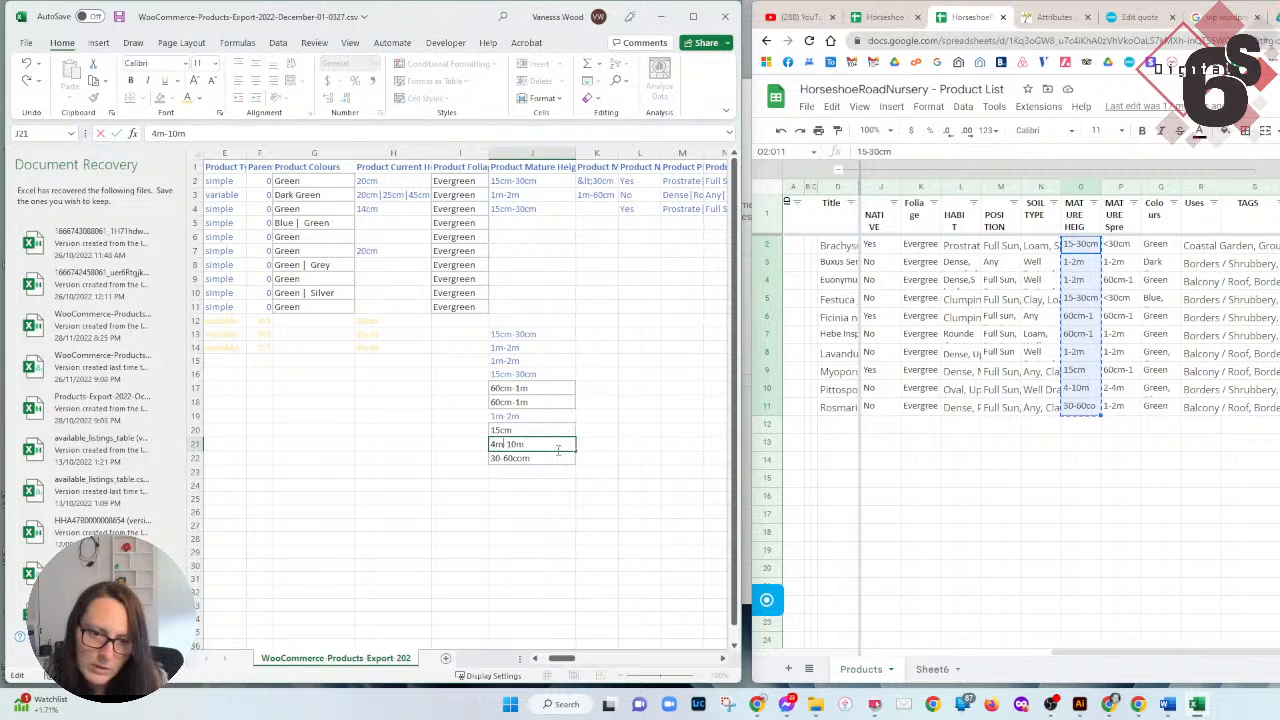
{"action": "double_click", "coordinate": [497, 458]}
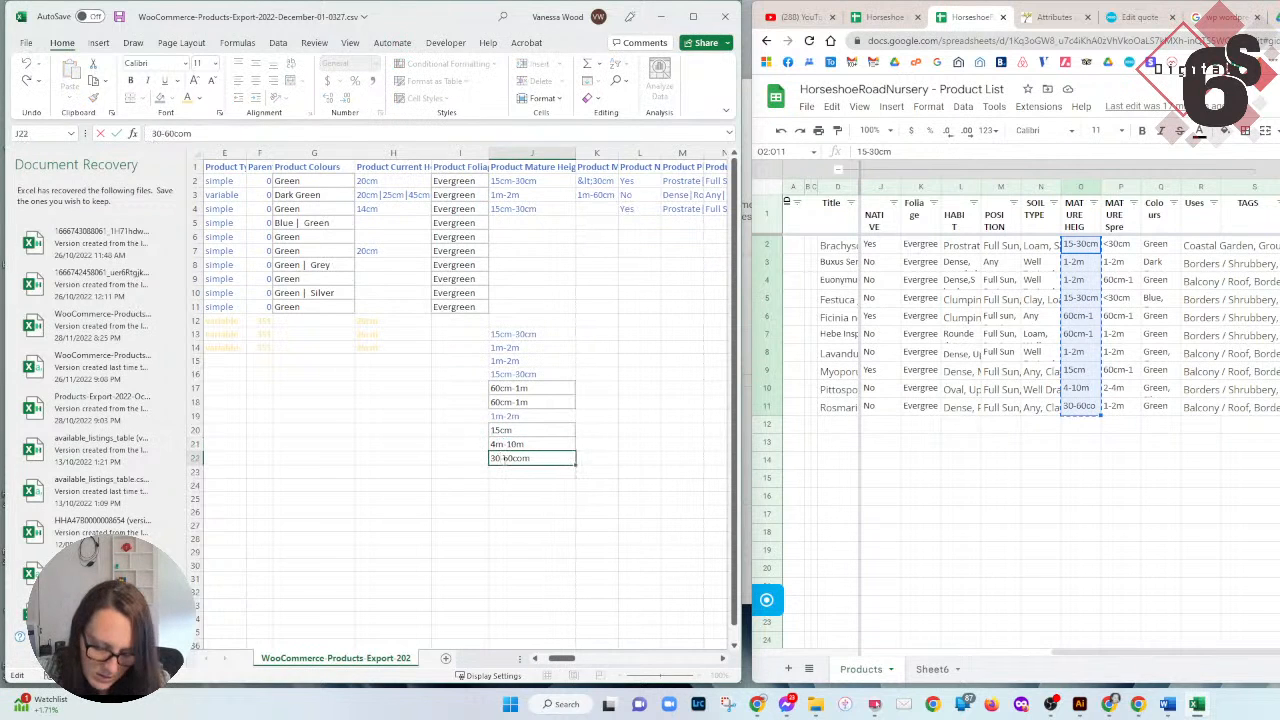
{"action": "type", "text": "cm"}
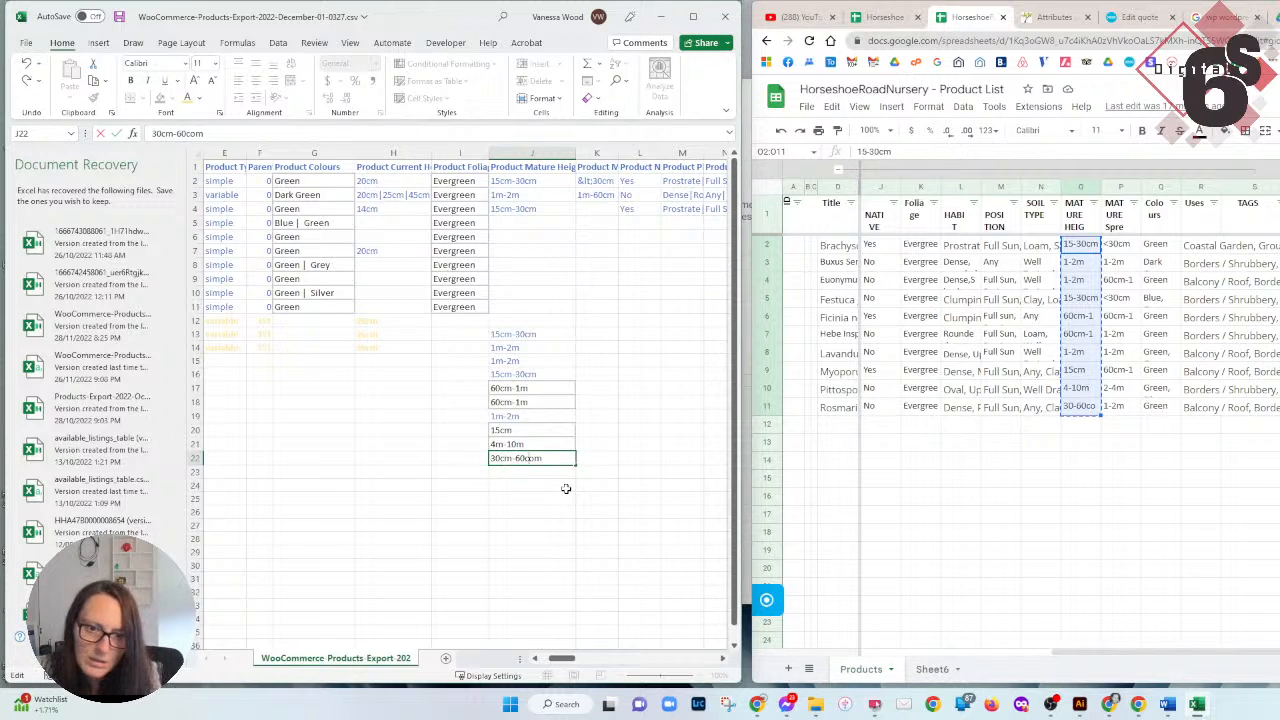
Change the height in J17 to 1m/60cm and copy it to J18.
{"action": "left_click", "coordinate": [546, 389]}
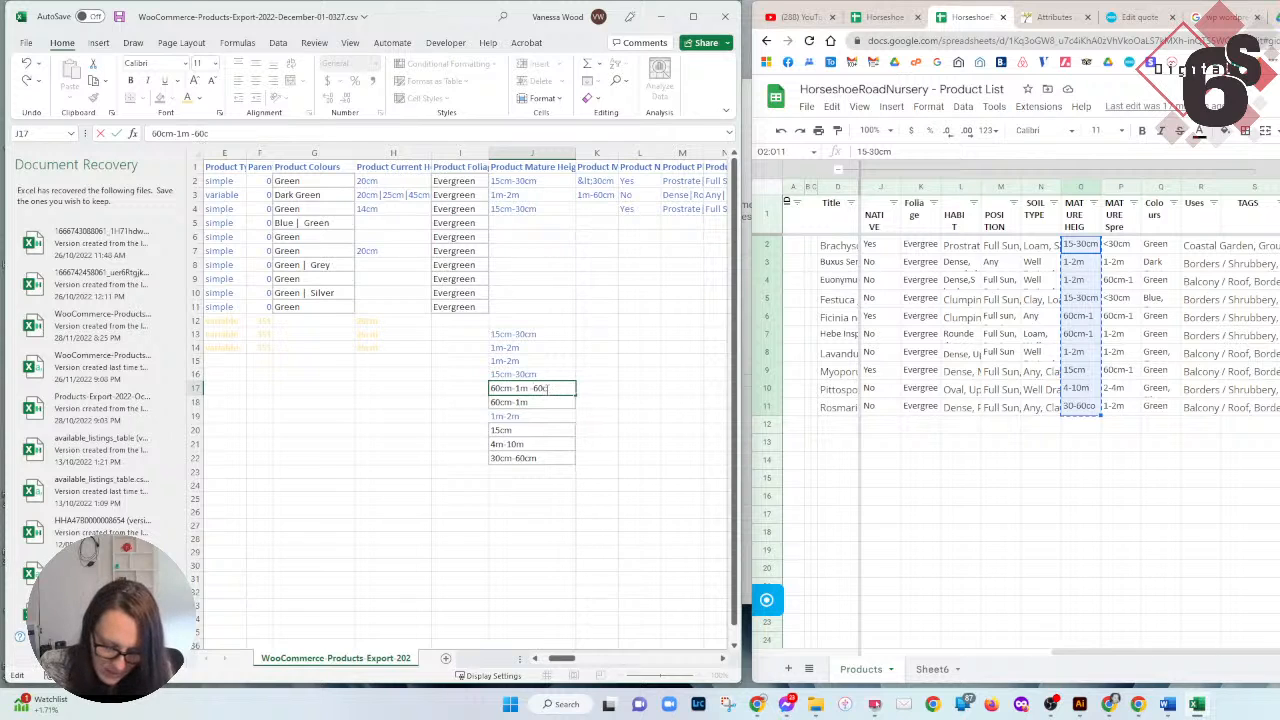
{"action": "key", "text": "BackSpace"}
{"action": "type", "text": "/"}
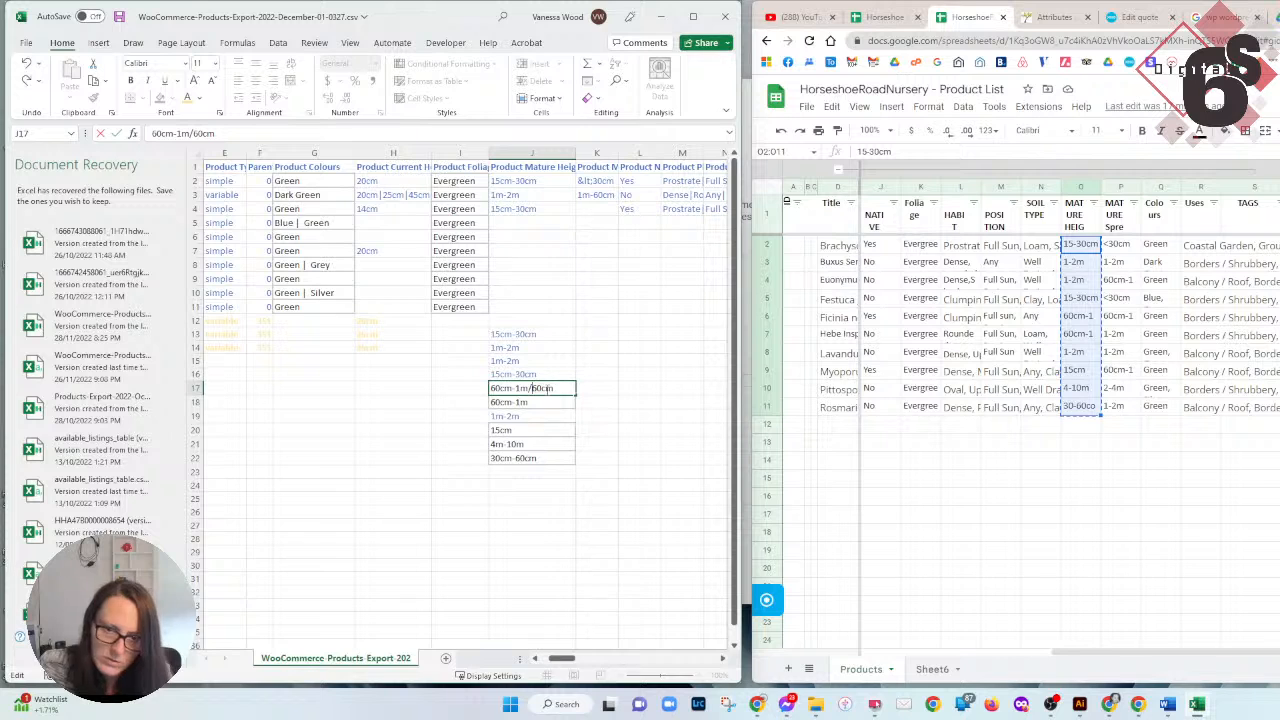
{"action": "left_click_drag", "start_coordinate": [517, 388], "coordinate": [434, 391]}
{"action": "key", "text": "BackSpace"}
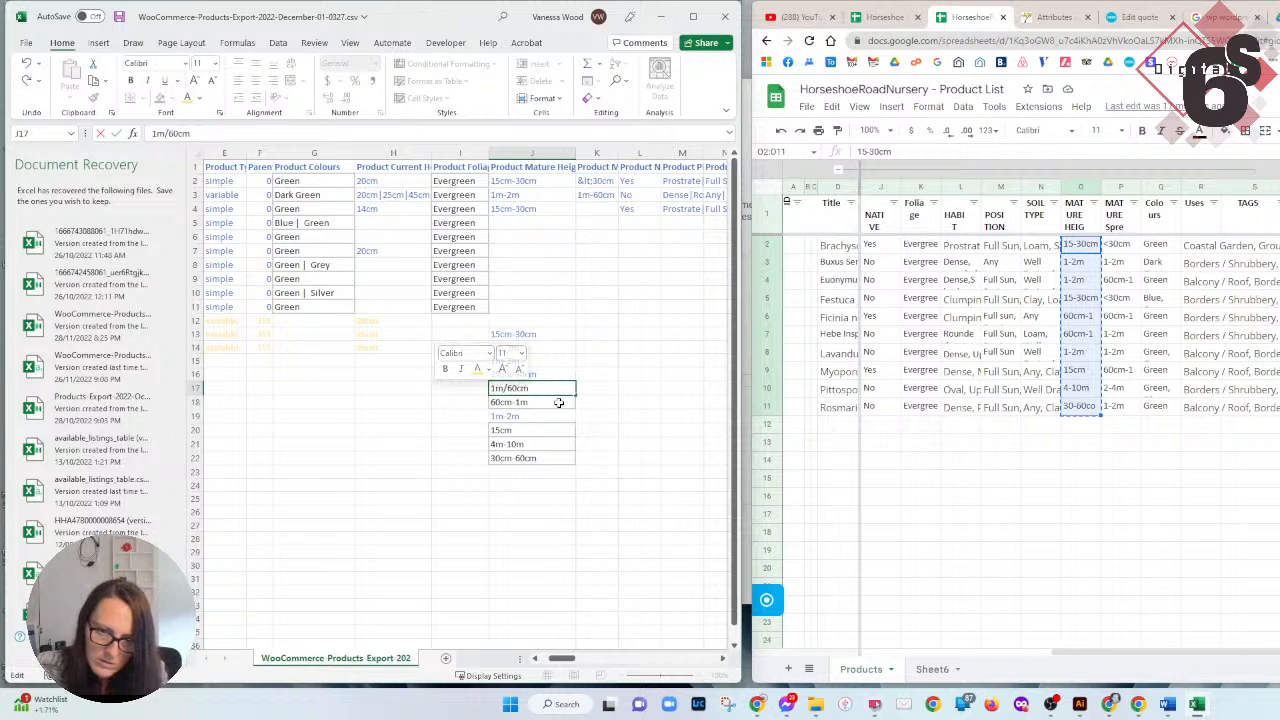
{"action": "key", "text": "Return"}
{"action": "left_click", "coordinate": [548, 389]}
{"action": "key", "text": "ctrl+c"}
{"action": "left_click", "coordinate": [547, 402]}
{"action": "key", "text": "ctrl+v"}
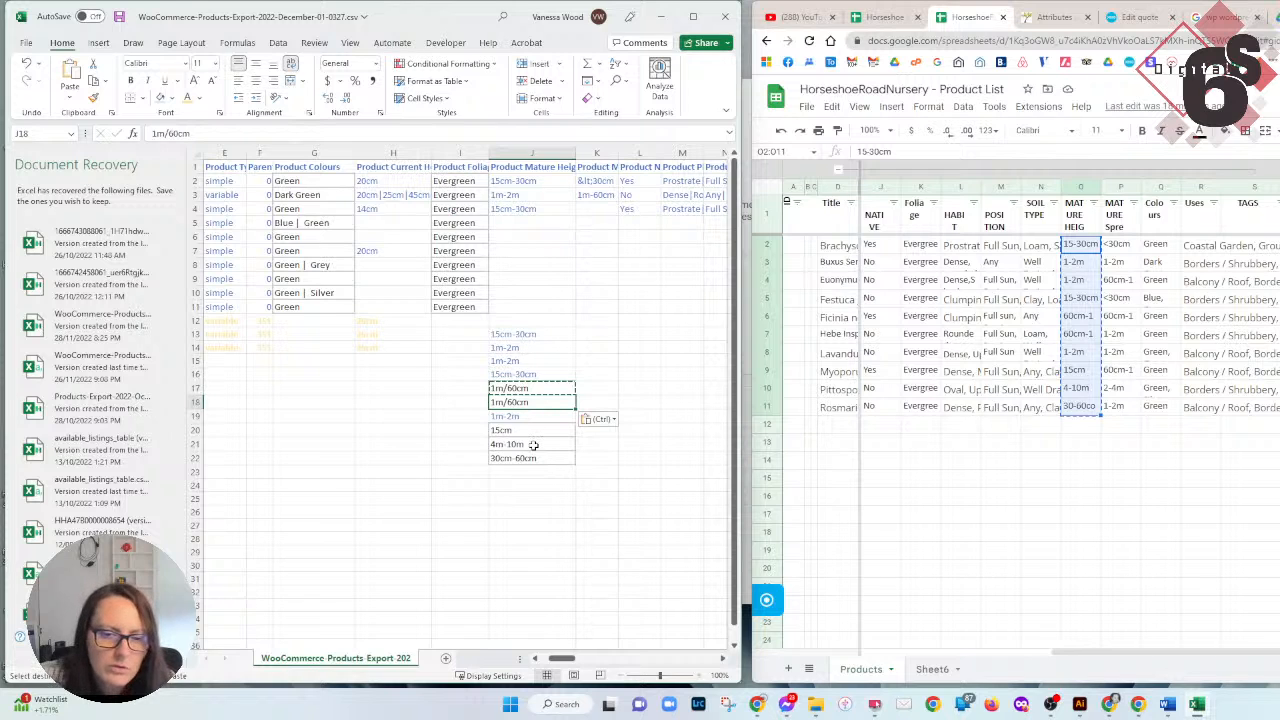
Copy the corrected mature heights from J13:J22 into J2:J11 of the export sheet.
{"action": "key", "text": "Down"}
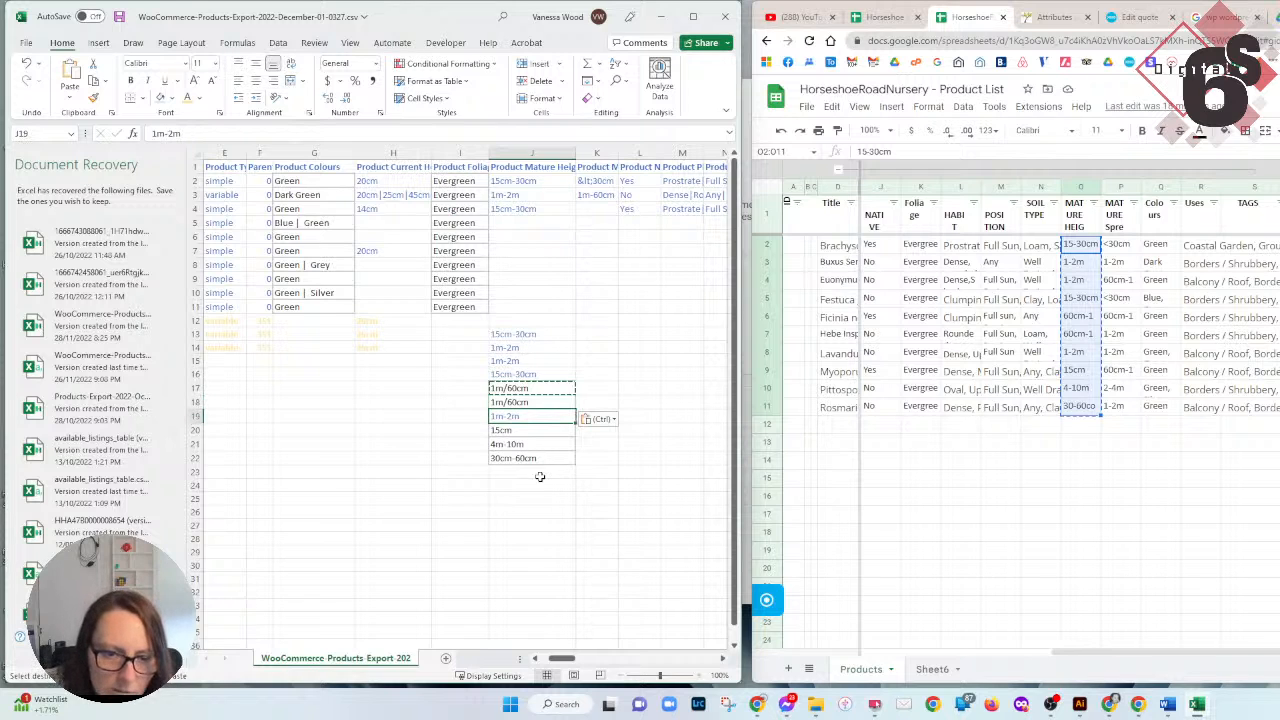
{"action": "double_click", "coordinate": [533, 430]}
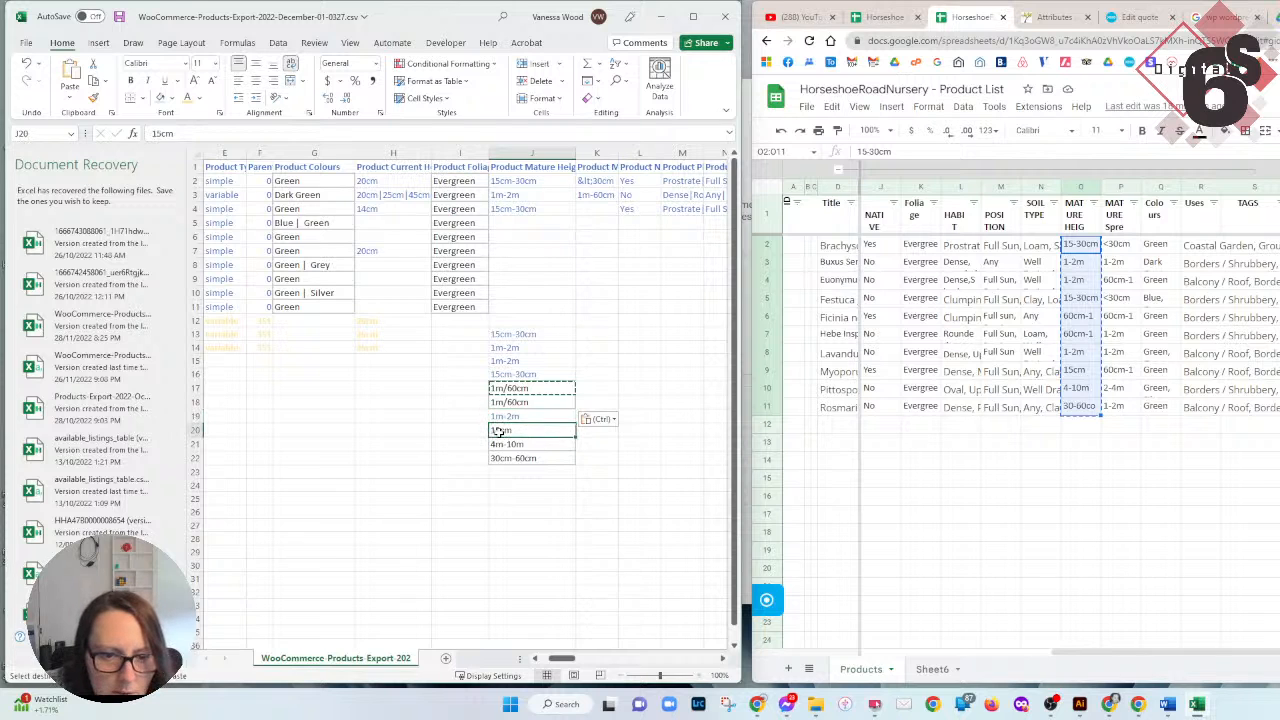
{"action": "left_click", "coordinate": [537, 511]}
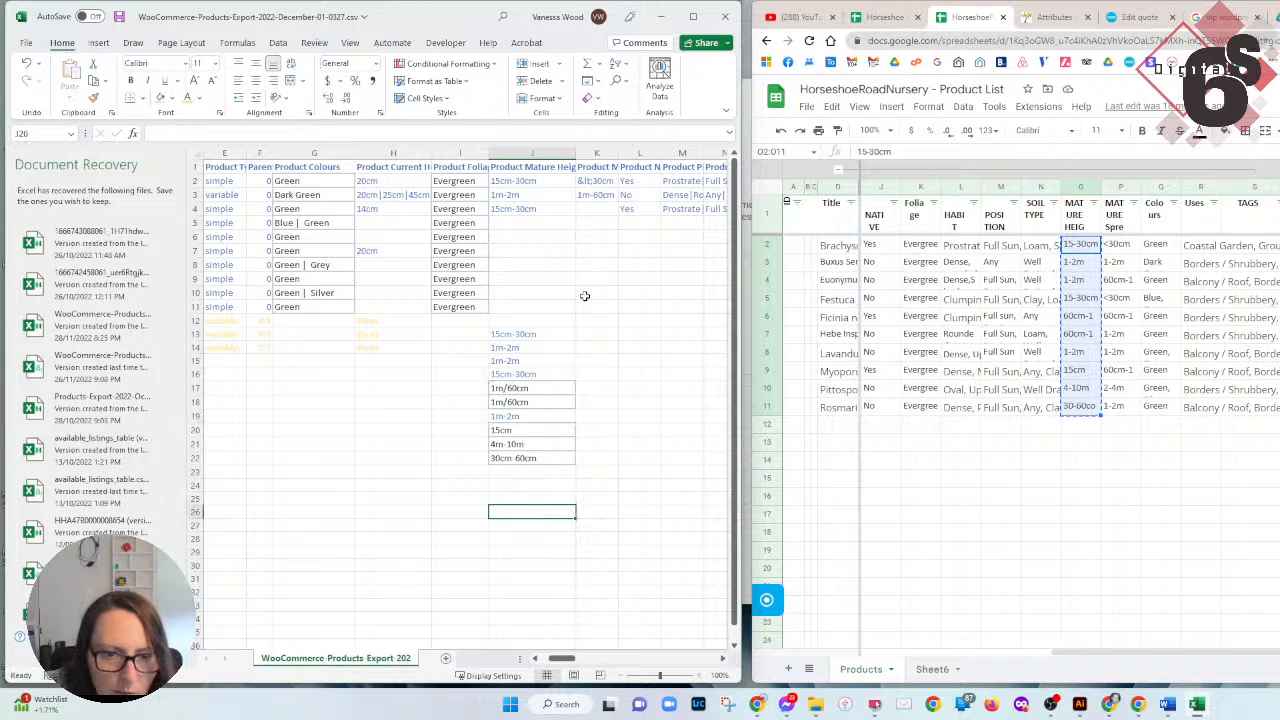
{"action": "left_click_drag", "start_coordinate": [556, 336], "coordinate": [559, 462]}
{"action": "key", "text": "ctrl+c"}
{"action": "left_click", "coordinate": [533, 183]}
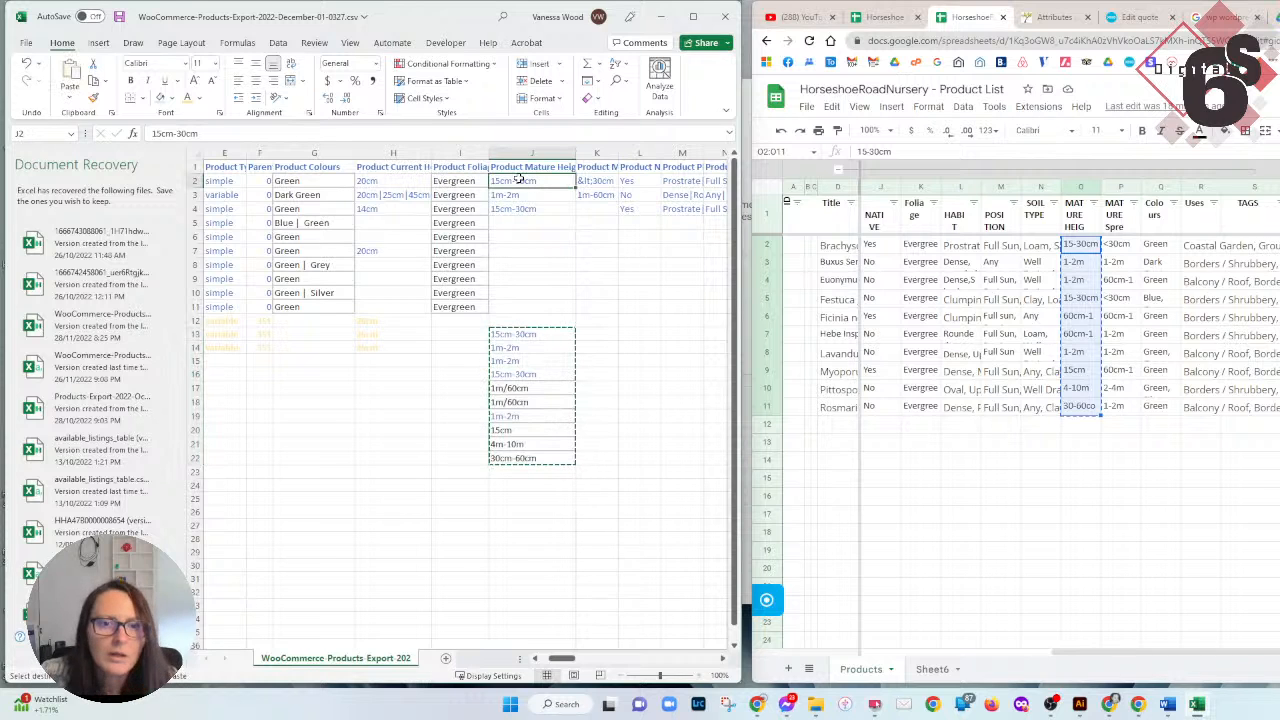
{"action": "key", "text": "ctrl+v"}
Clear the leftover working heights from J13:J22.
{"action": "left_click", "coordinate": [516, 337]}
{"action": "left_click_drag", "start_coordinate": [516, 337], "coordinate": [550, 460]}
{"action": "key", "text": "Delete"}
{"action": "left_click", "coordinate": [640, 319]}
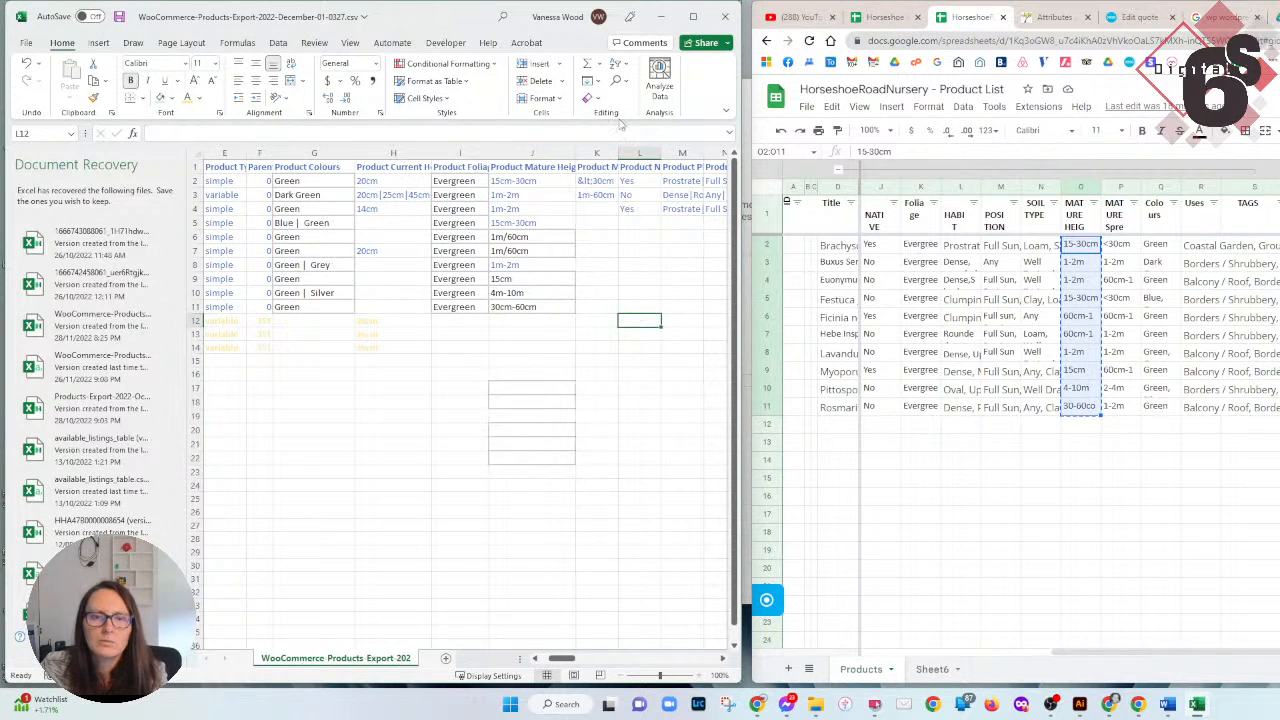
Copy the mature spread values in P2:P11 of the Google Sheets product list into K2:K11 of the Excel export.
{"action": "left_click", "coordinate": [614, 171]}
{"action": "left_click", "coordinate": [606, 185]}
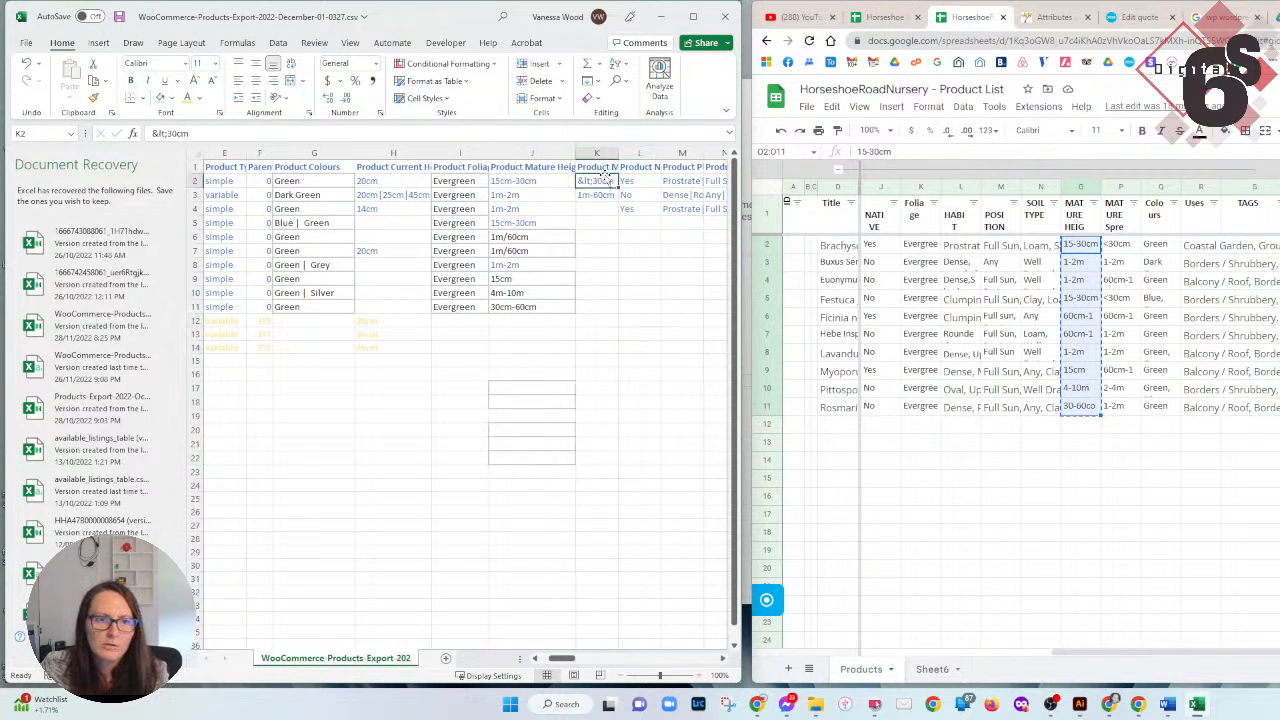
{"action": "double_click", "coordinate": [160, 133]}
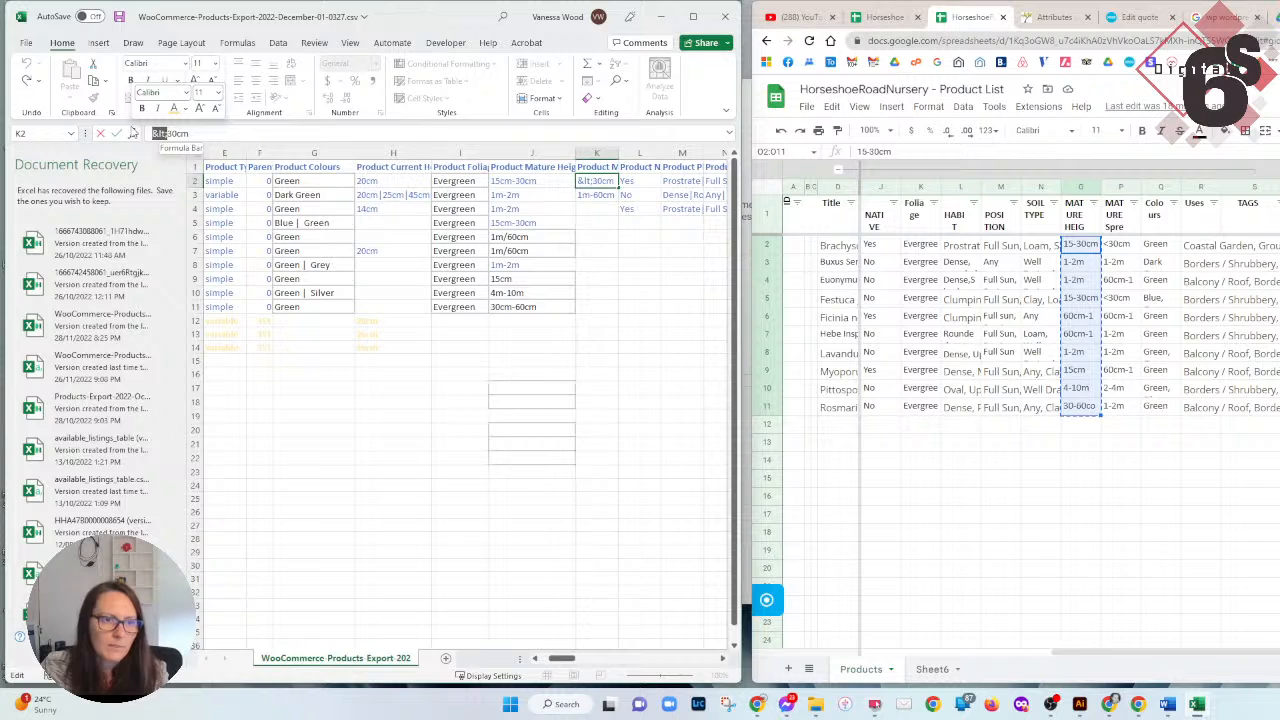
{"action": "left_click", "coordinate": [1120, 247]}
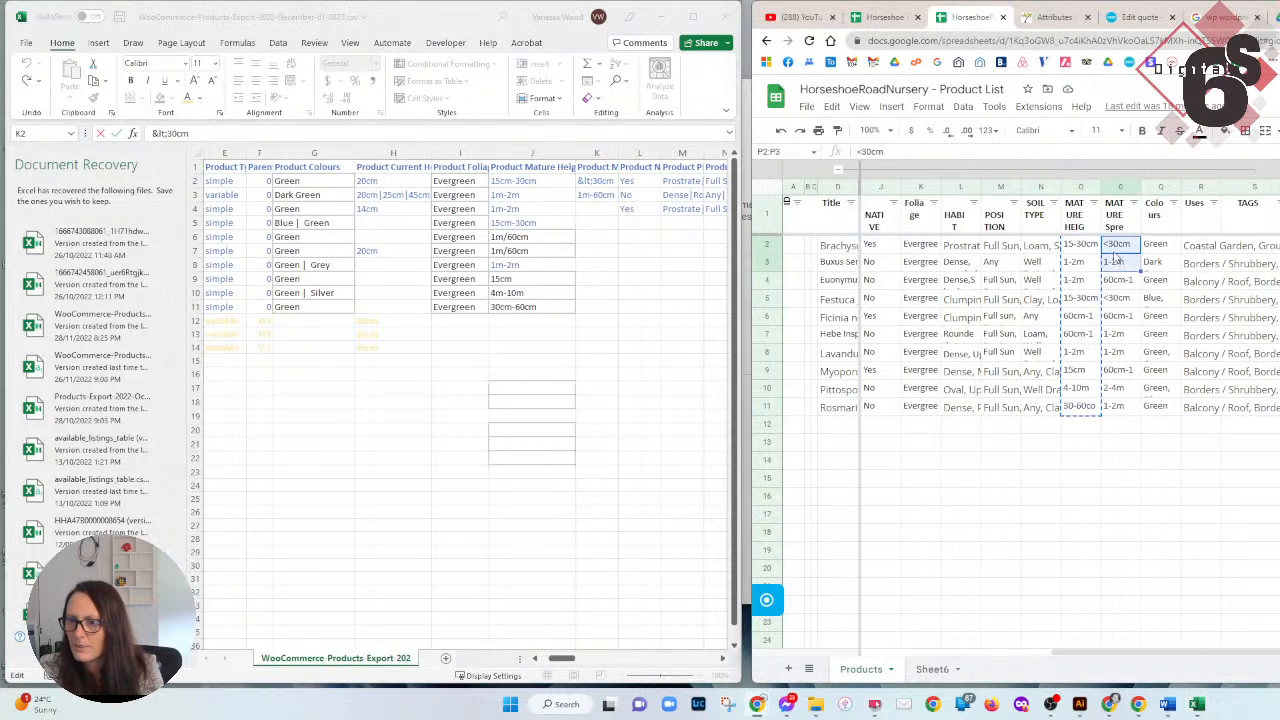
{"action": "left_click", "coordinate": [1118, 408], "text": "shift"}
{"action": "key", "text": "ctrl+c"}
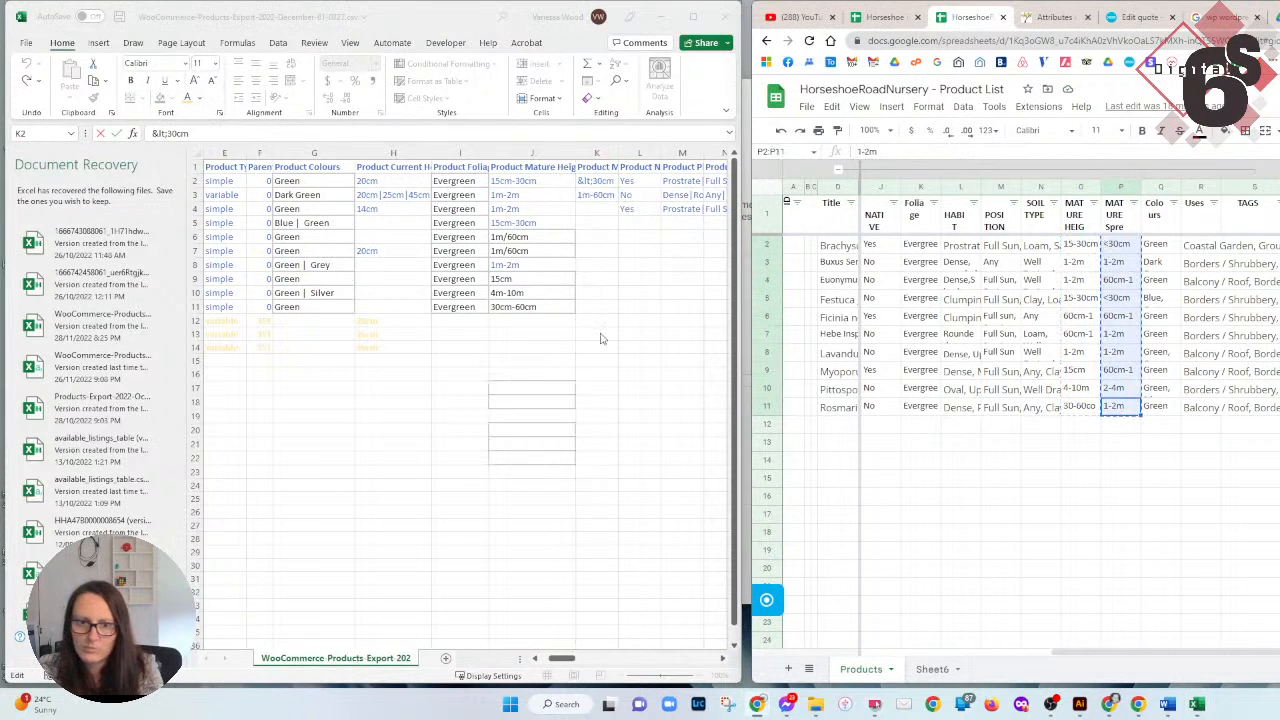
{"action": "left_click", "coordinate": [594, 187]}
{"action": "key", "text": "ctrl+v"}
{"action": "left_click", "coordinate": [608, 262]}
{"action": "left_click", "coordinate": [600, 312]}
{"action": "left_click_drag", "start_coordinate": [598, 313], "coordinate": [600, 440]}
{"action": "key", "text": "ctrl+v"}
{"action": "left_click", "coordinate": [600, 346]}
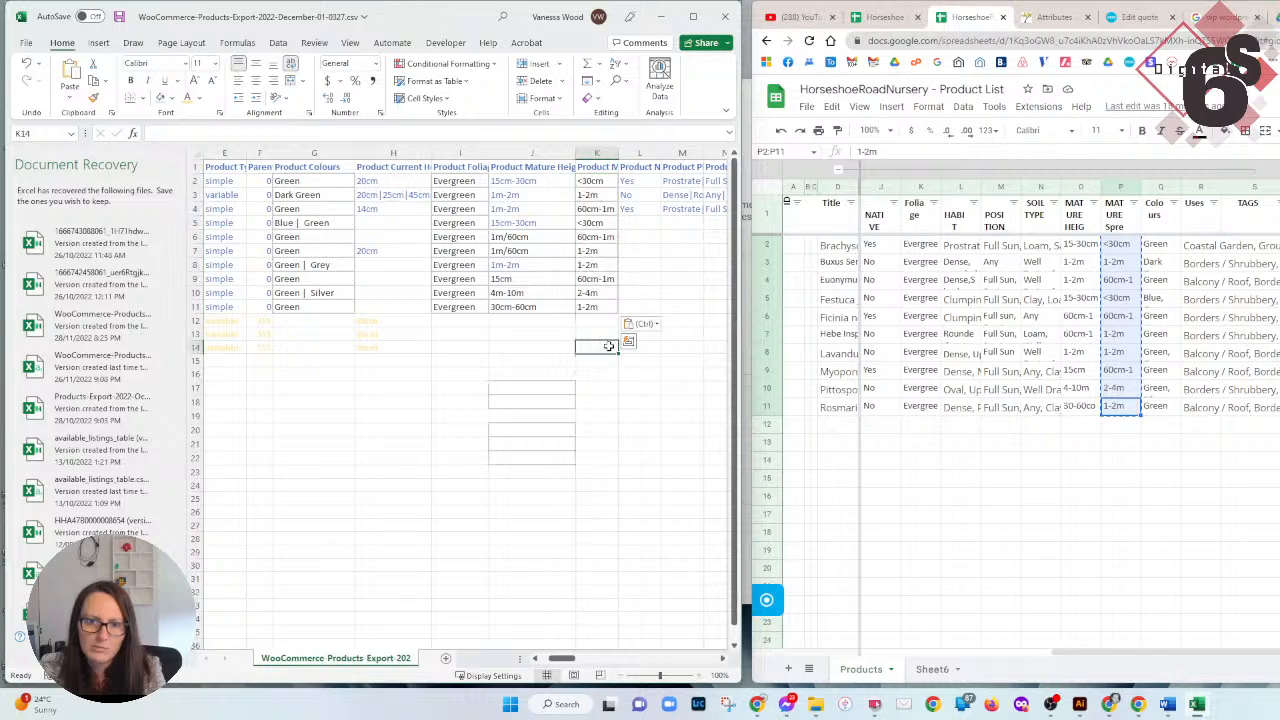
Change the mature spread in K2 to 30cm or less.
{"action": "double_click", "coordinate": [584, 181]}
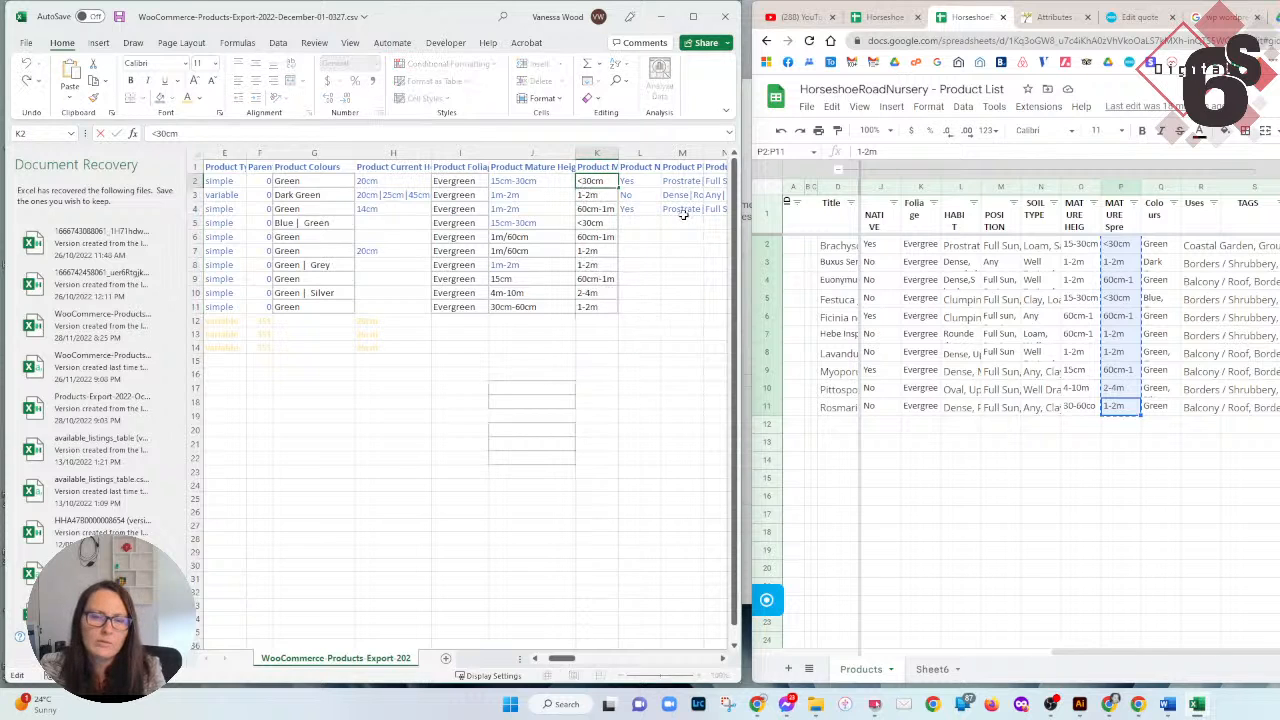
{"action": "key", "text": "BackSpace"}
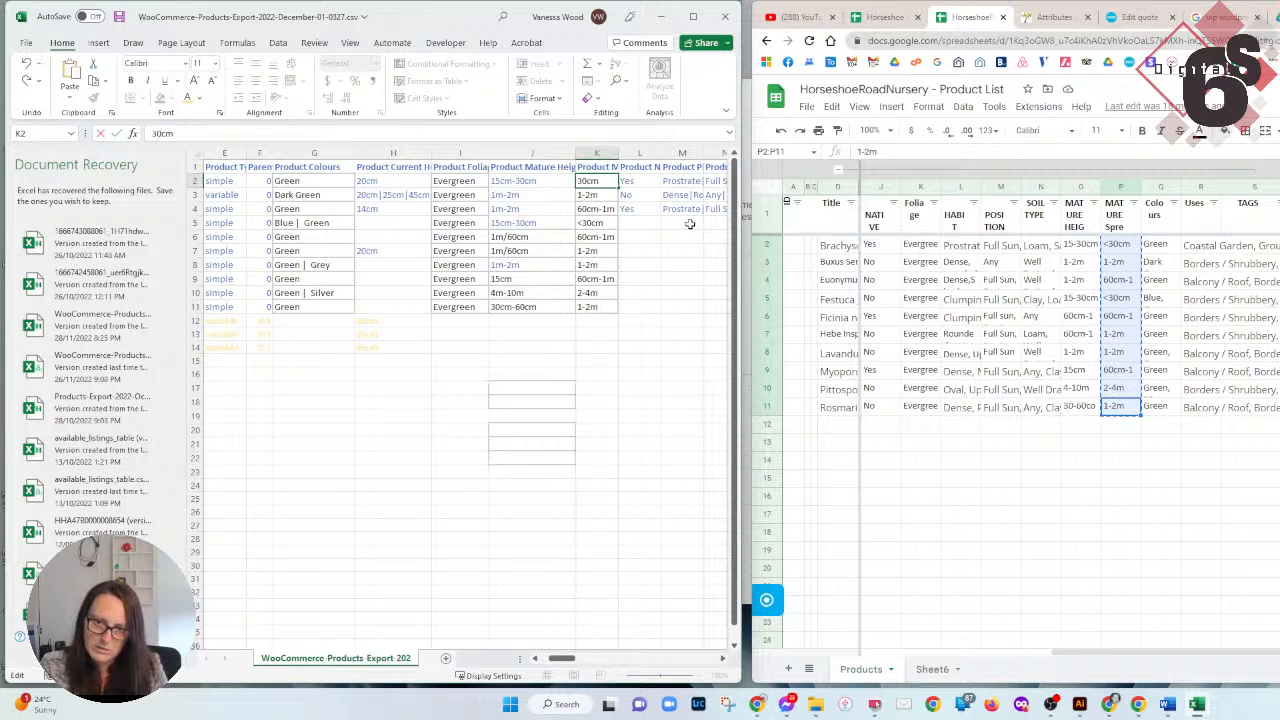
{"action": "type", "text": "or less"}
{"action": "key", "text": "Return"}
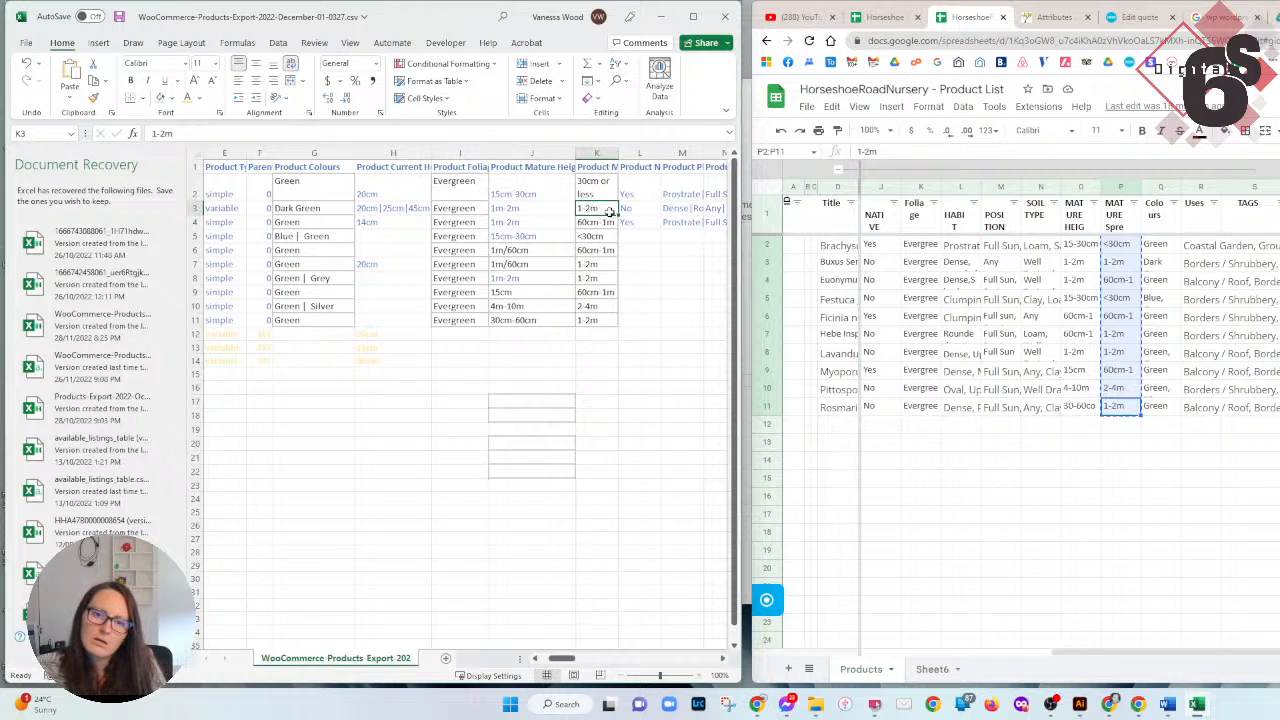
Overwrite the mature spreads in K3, K7, K8 and K11 with the 1m-2m value from J3.
{"action": "left_click", "coordinate": [524, 212]}
{"action": "key", "text": "ctrl+c"}
{"action": "left_click", "coordinate": [582, 213]}
{"action": "key", "text": "ctrl+v"}
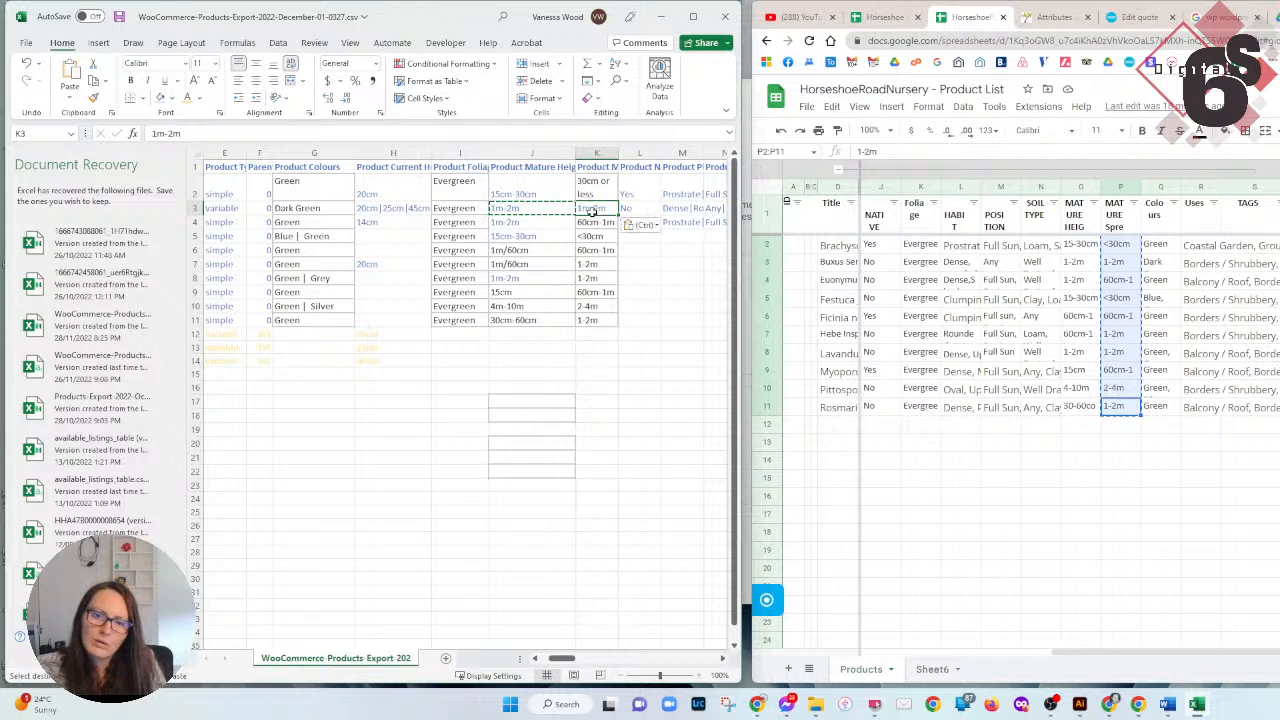
{"action": "left_click", "coordinate": [593, 266]}
{"action": "key", "text": "ctrl+v"}
{"action": "left_click", "coordinate": [598, 279]}
{"action": "key", "text": "ctrl+v"}
{"action": "left_click", "coordinate": [606, 318]}
{"action": "key", "text": "ctrl+v"}
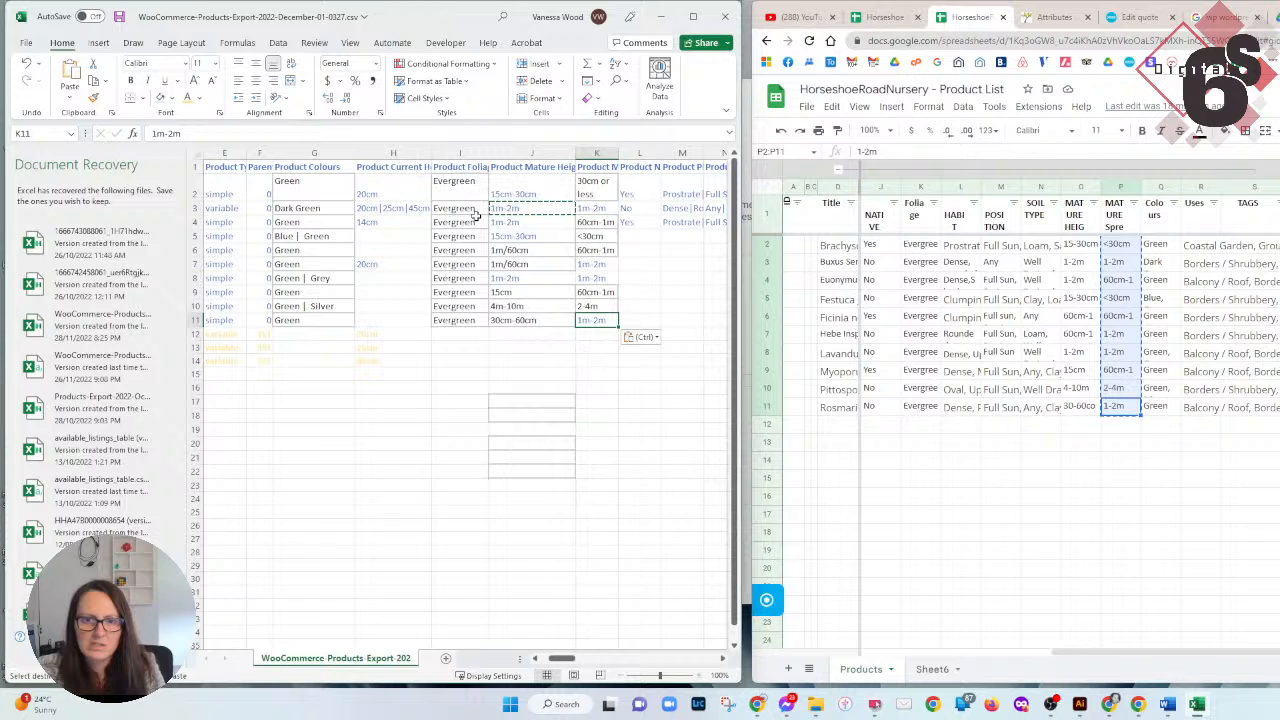
Overwrite the mature spreads in K4, K6 and K9 with the 1m/60cm value from J6.
{"action": "left_click", "coordinate": [533, 222]}
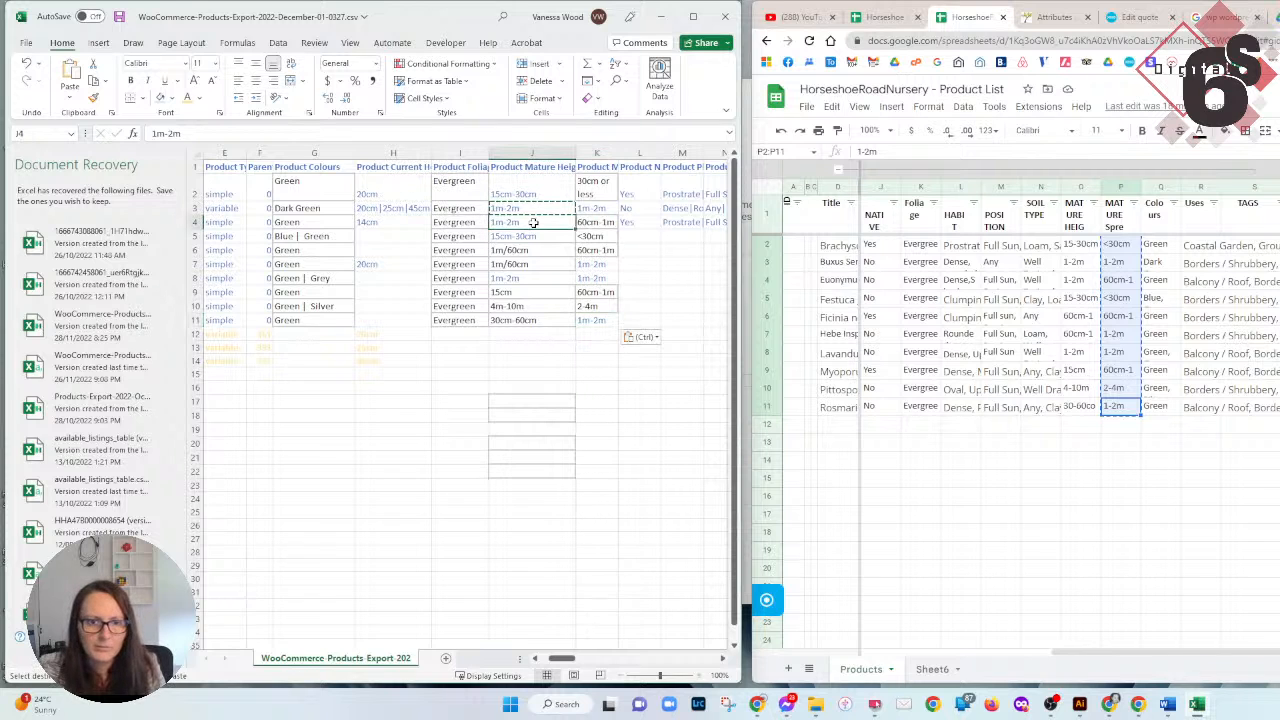
{"action": "left_click", "coordinate": [530, 252]}
{"action": "key", "text": "ctrl+c"}
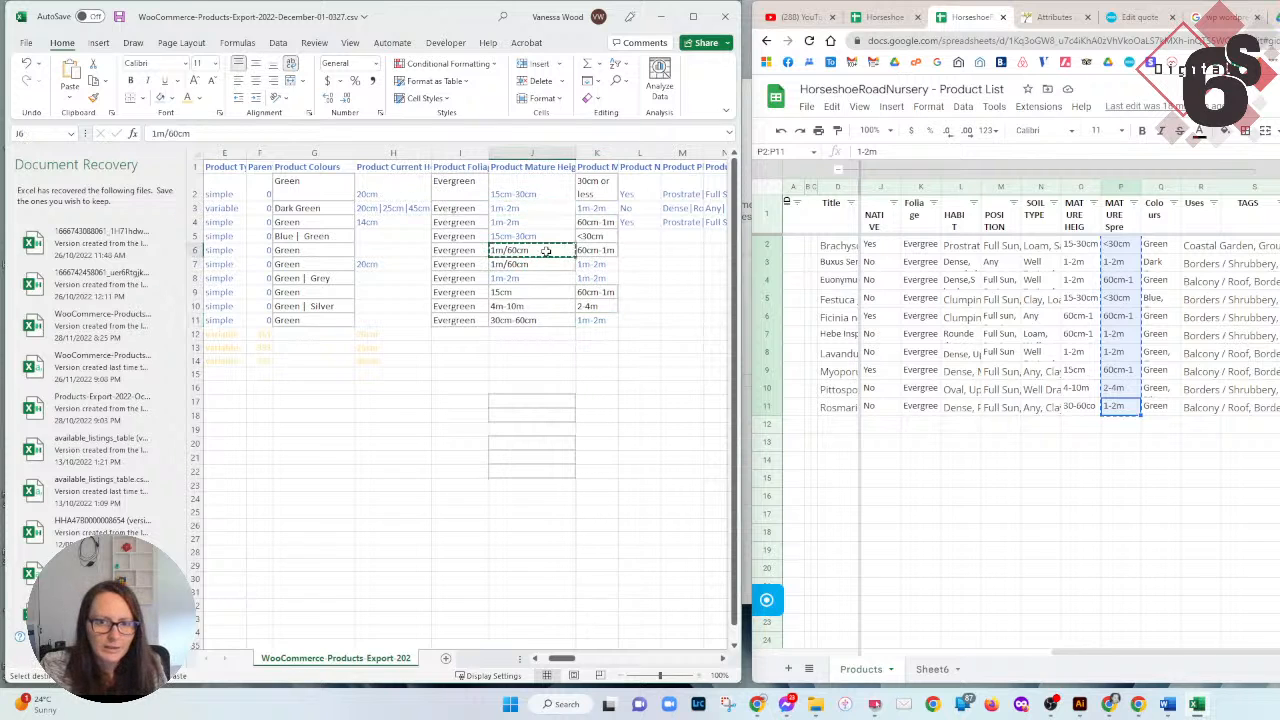
{"action": "left_click", "coordinate": [592, 222]}
{"action": "key", "text": "ctrl+v"}
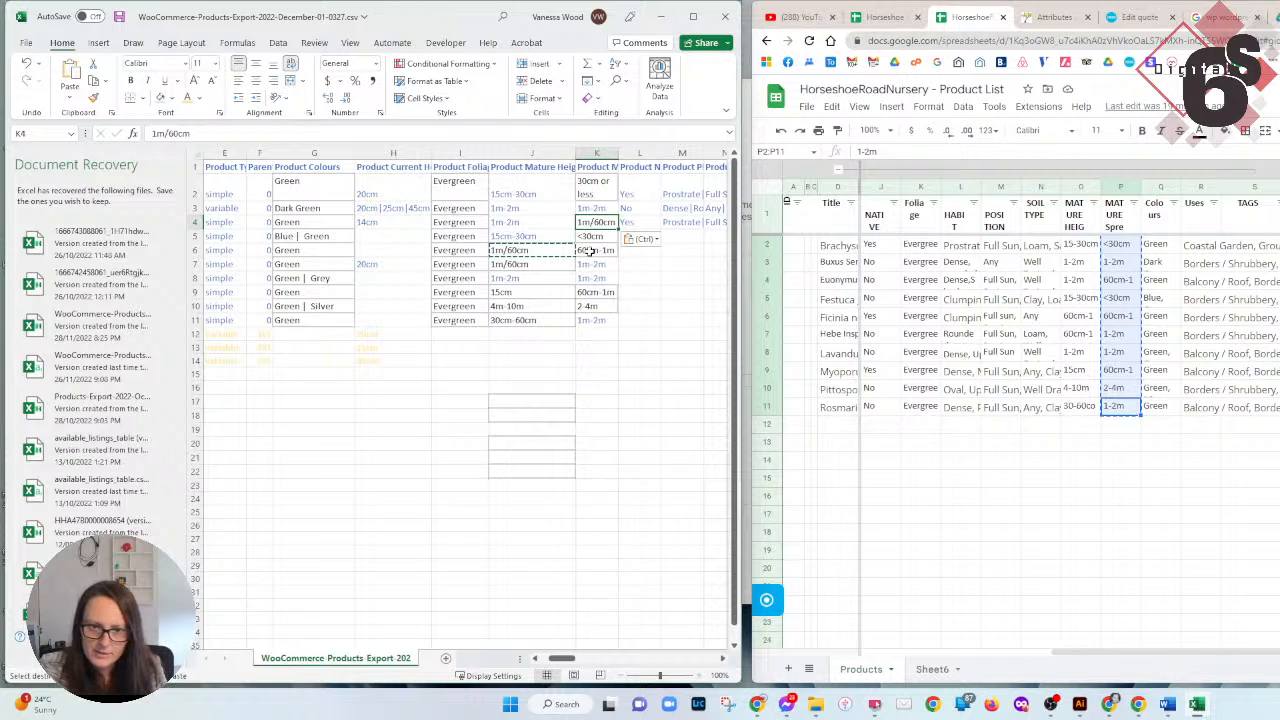
{"action": "left_click", "coordinate": [590, 251]}
{"action": "key", "text": "ctrl+v"}
{"action": "left_click", "coordinate": [592, 291]}
{"action": "key", "text": "ctrl+v"}
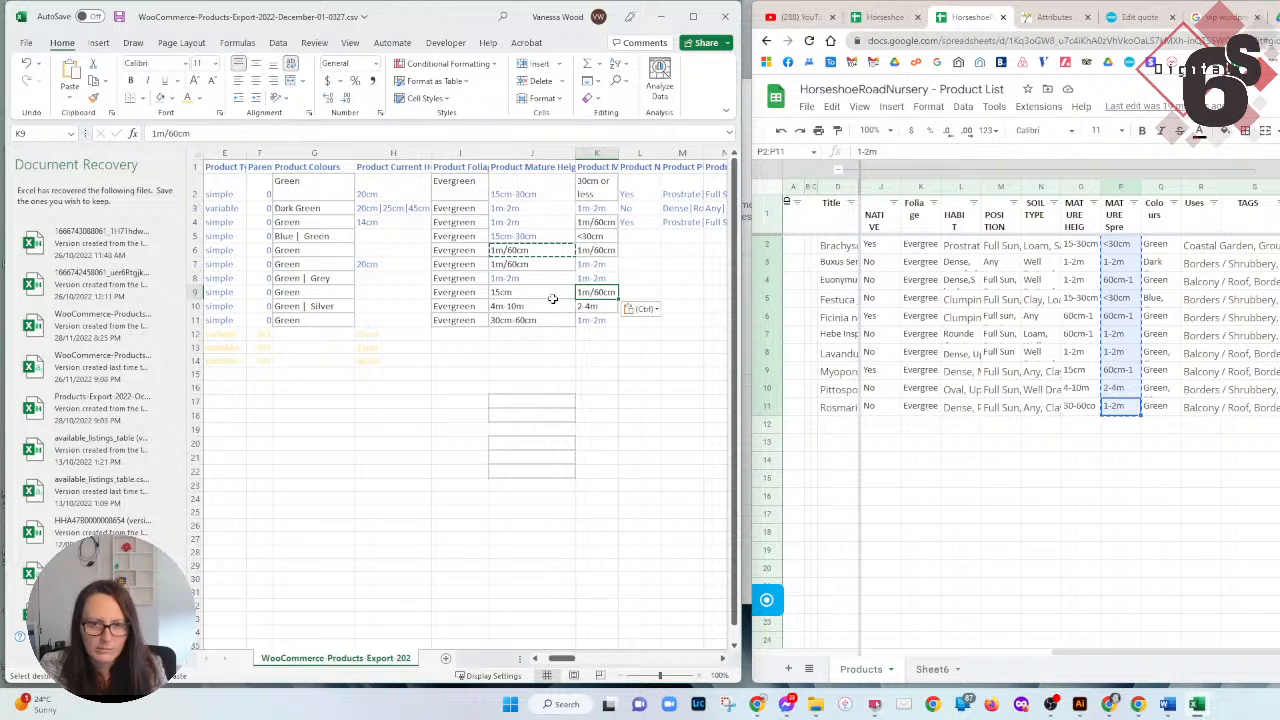
Add the missing unit to the mature spread in K10, making it 2m-4m.
{"action": "left_click", "coordinate": [592, 306]}
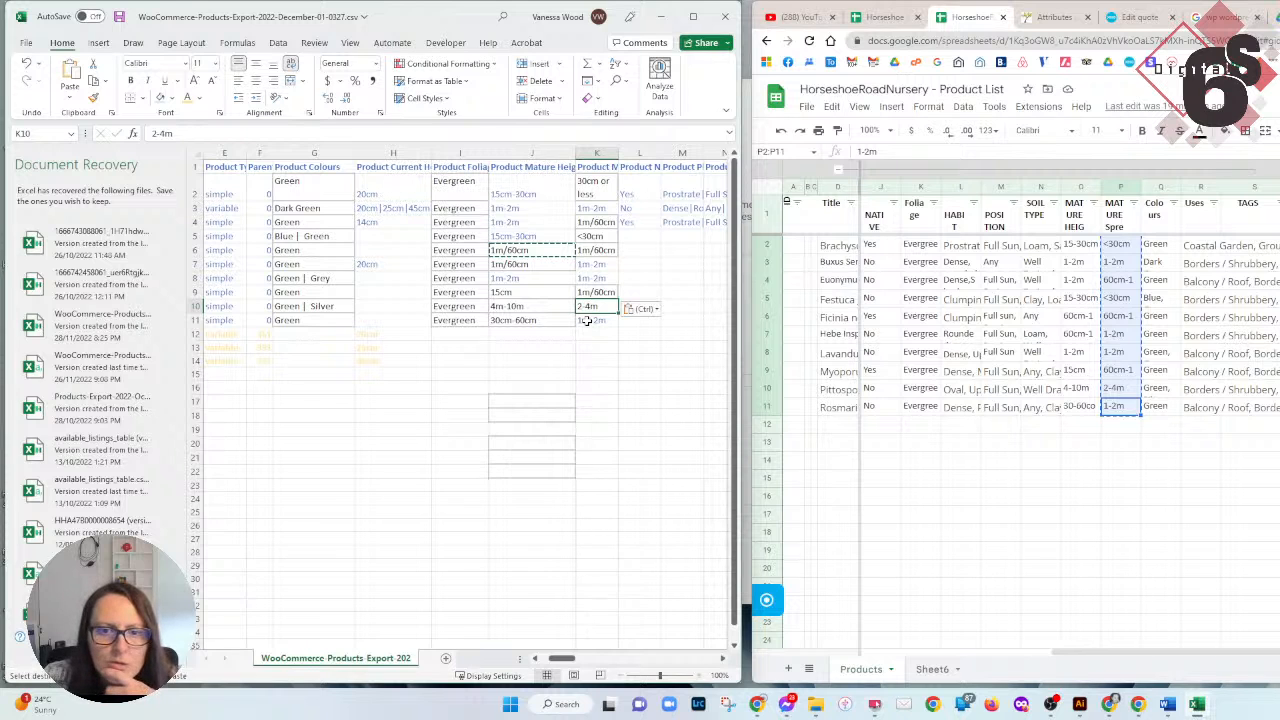
{"action": "double_click", "coordinate": [586, 307]}
{"action": "type", "text": "m"}
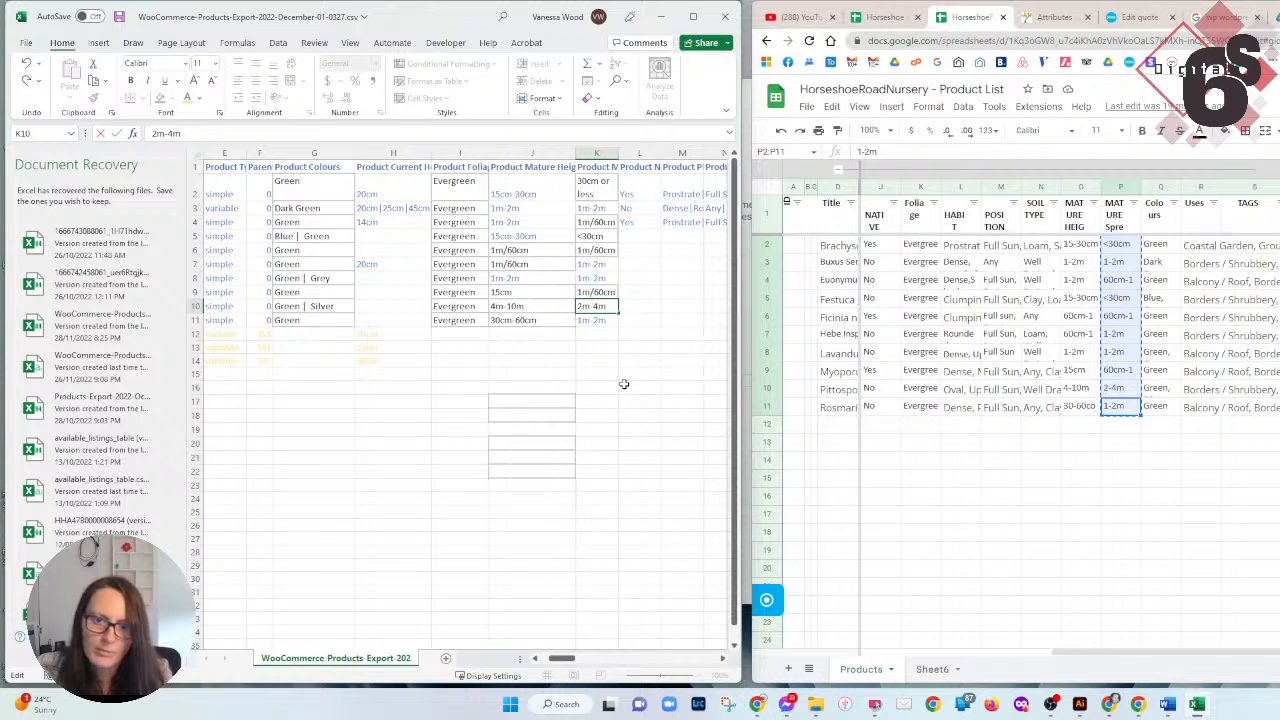
{"action": "left_click", "coordinate": [592, 372]}
Copy the native values in J2:J11 of the Google Sheets product list into L2:L11 of the Excel export.
{"action": "left_click", "coordinate": [637, 165]}
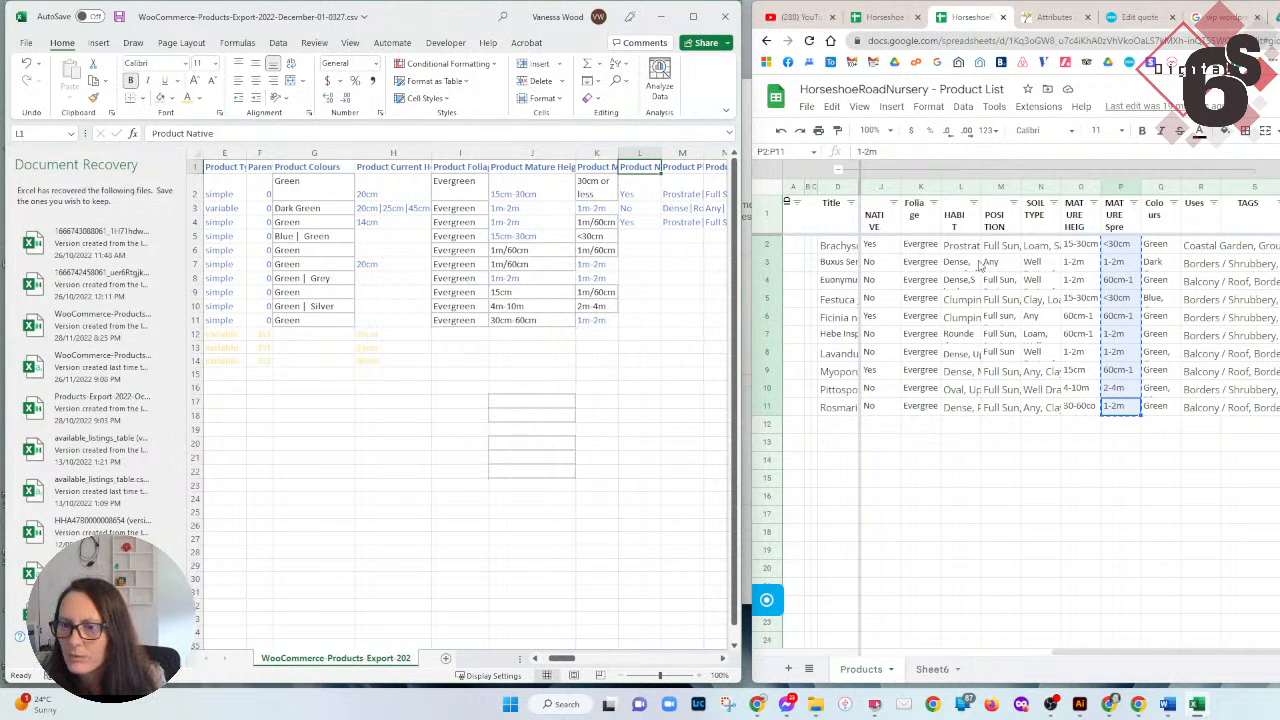
{"action": "left_click", "coordinate": [881, 250]}
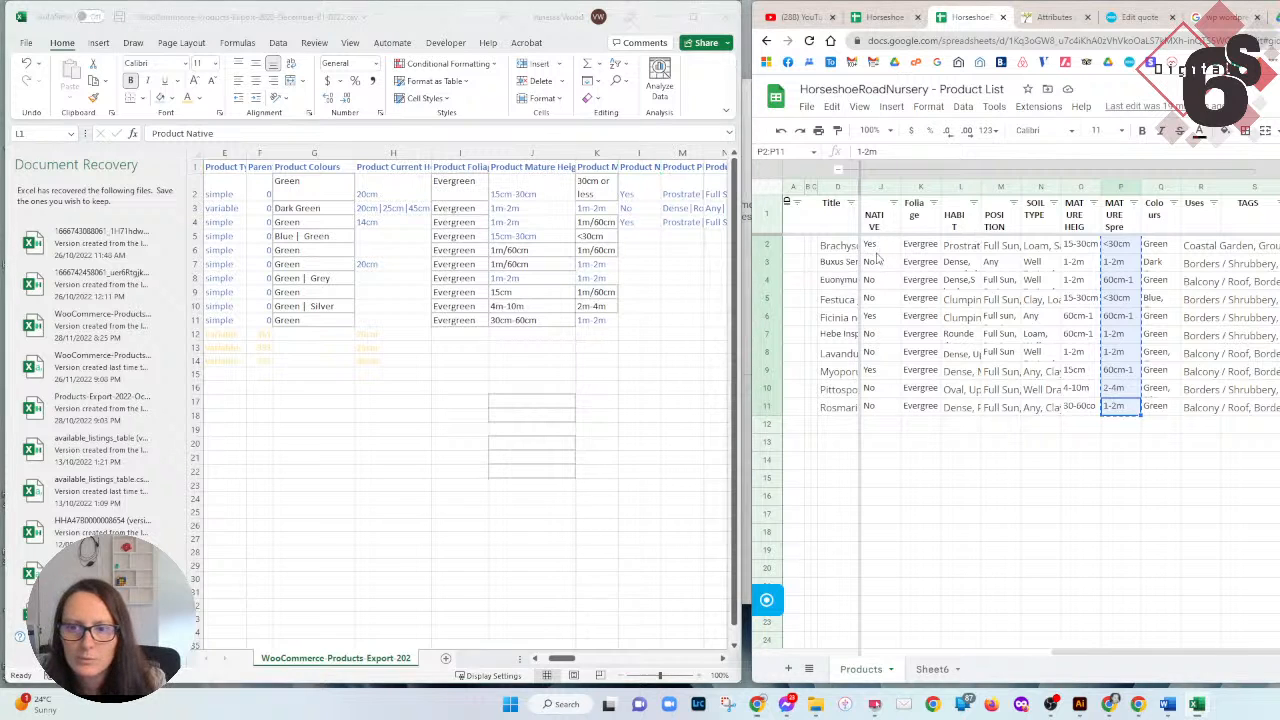
{"action": "left_click_drag", "start_coordinate": [881, 408], "coordinate": [881, 244]}
{"action": "key", "text": "ctrl+c"}
{"action": "left_click", "coordinate": [648, 196]}
{"action": "left_click", "coordinate": [648, 192]}
{"action": "key", "text": "ctrl+v"}
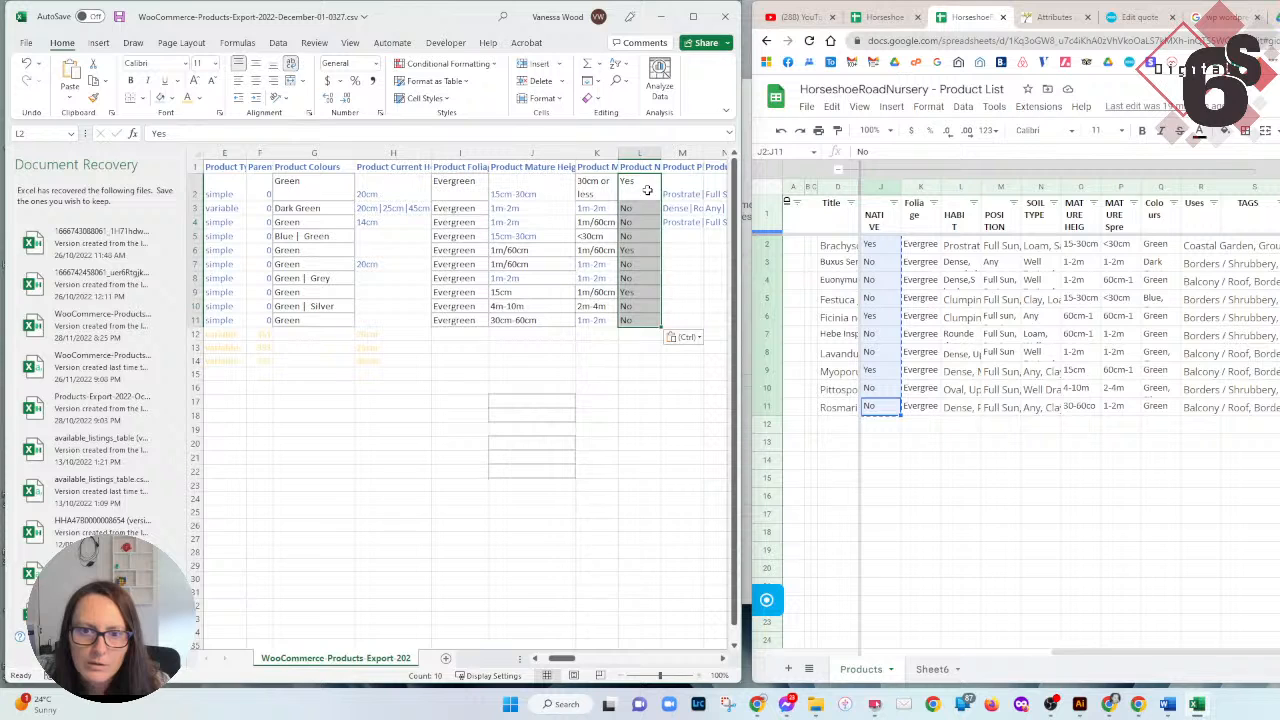
Copy the plant habit values in L2:L11 of the Google Sheets product list for the Excel Product Plant Habit column.
{"action": "left_click", "coordinate": [680, 176]}
{"action": "left_click", "coordinate": [681, 168]}
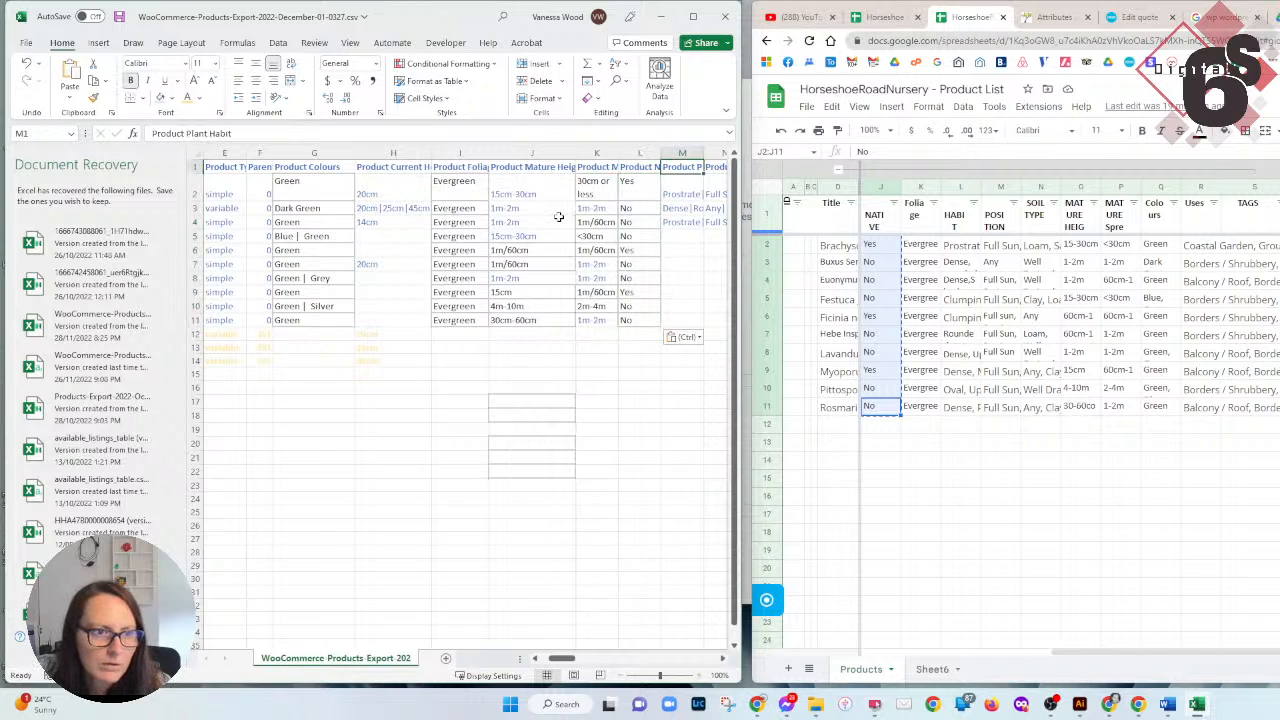
{"action": "left_click_drag", "start_coordinate": [958, 246], "coordinate": [960, 415]}
{"action": "key", "text": "ctrl+c"}
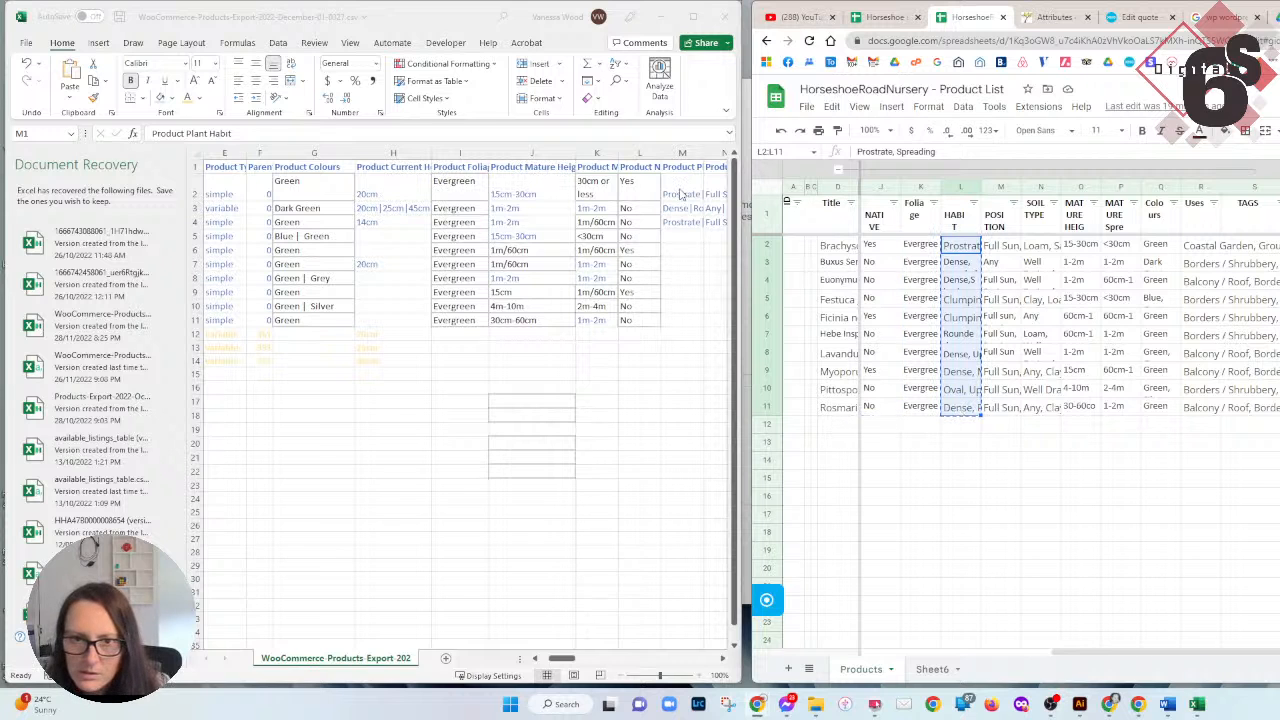
{"action": "left_click", "coordinate": [680, 192]}
{"action": "key", "text": "Right"}
{"action": "key", "text": "Right"}
{"action": "key", "text": "Right"}
{"action": "key", "text": "Right"}
{"action": "key", "text": "Right"}
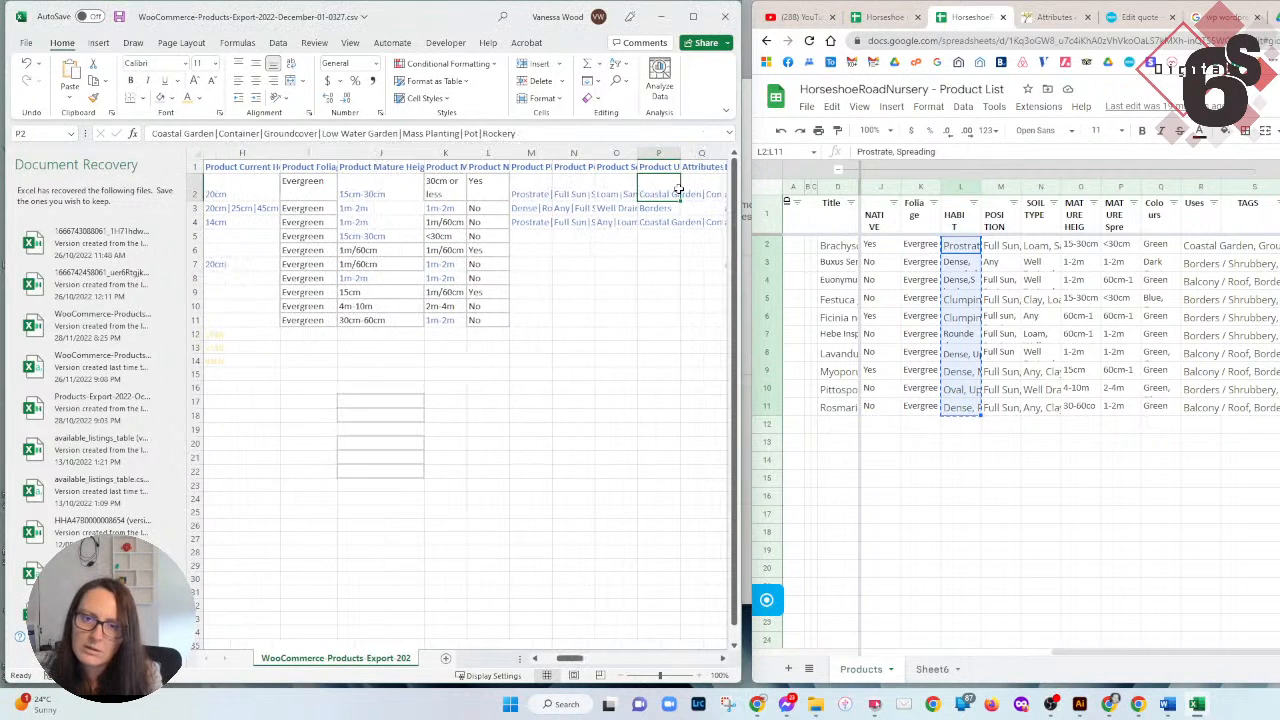
Paste the copied plant habits into M2:M11 and shrink all Excel rows to a uniform single-line height.
{"action": "left_click", "coordinate": [395, 194]}
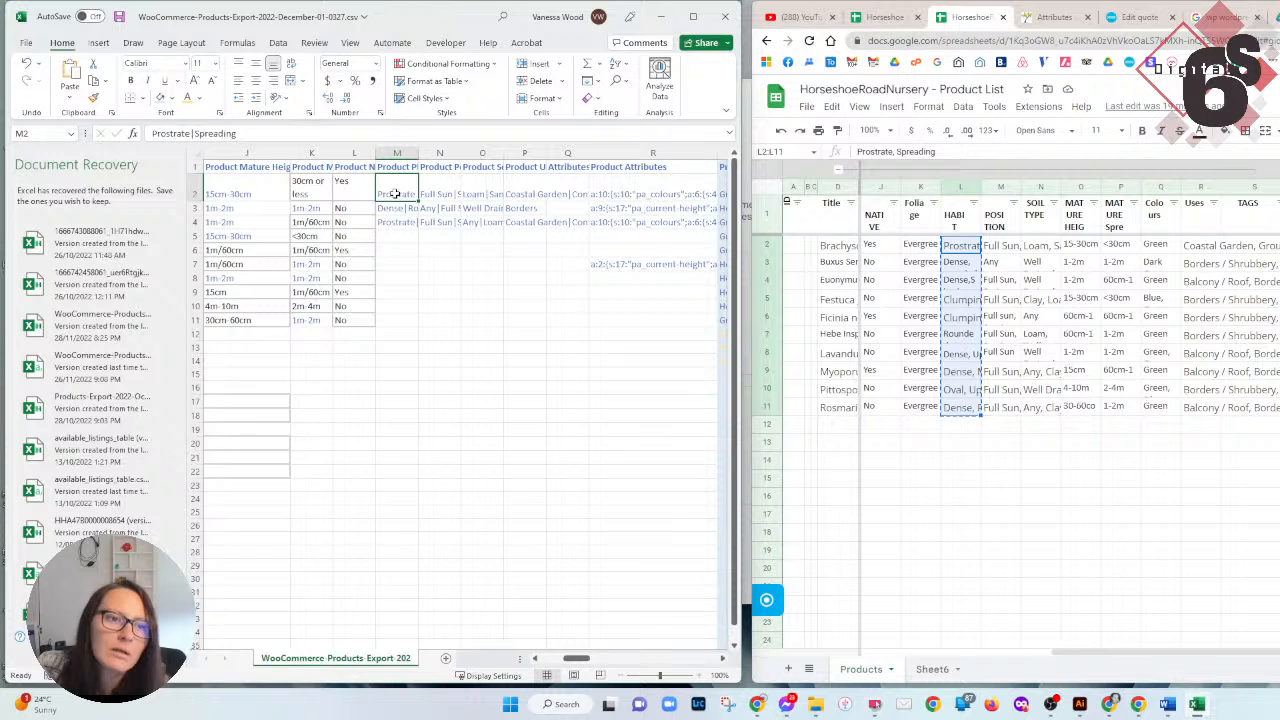
{"action": "key", "text": "ctrl+v"}
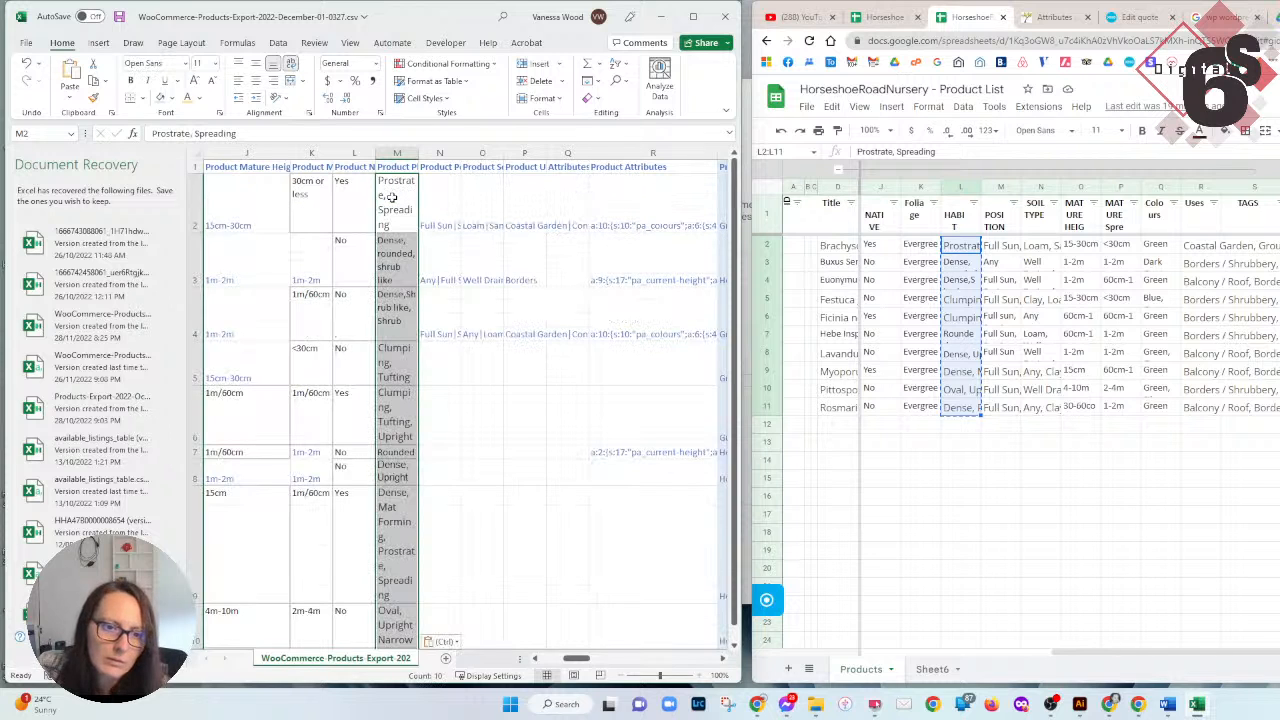
{"action": "left_click", "coordinate": [197, 152]}
{"action": "left_click_drag", "start_coordinate": [196, 237], "coordinate": [193, 190]}
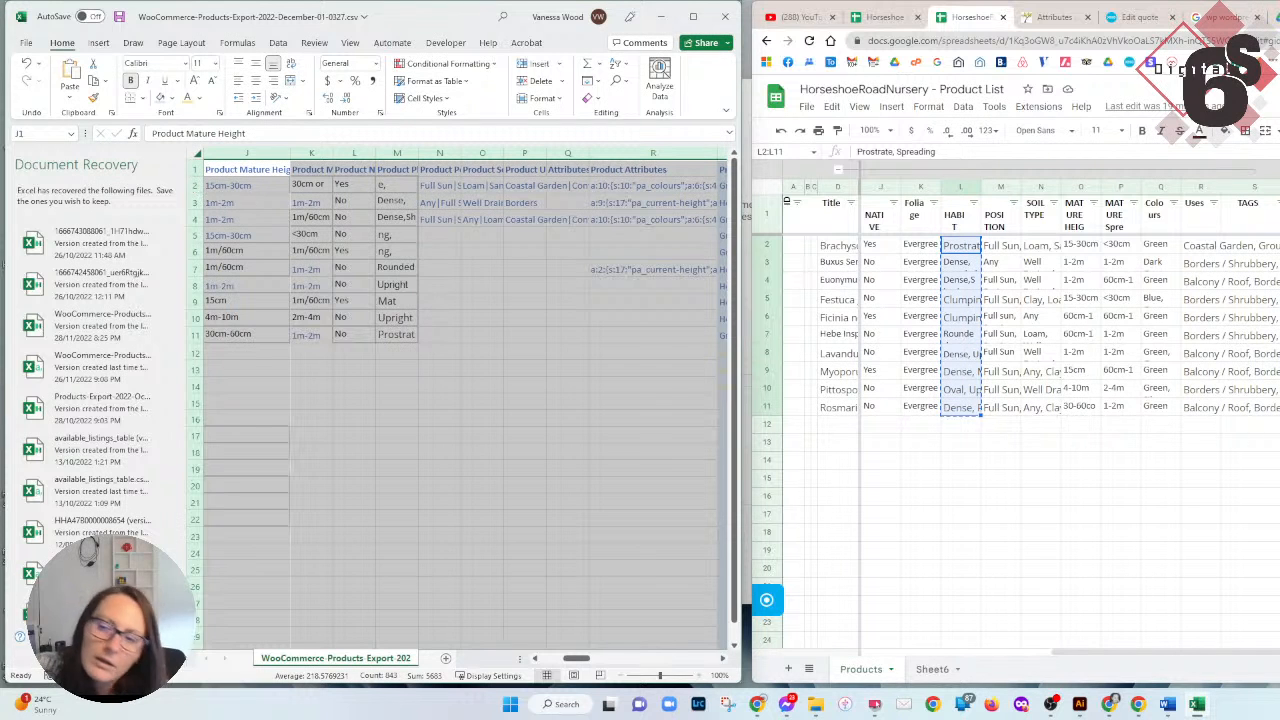
Copy the position values in M2:M11 of the Google Sheets product list.
{"action": "left_click", "coordinate": [1000, 246]}
{"action": "left_click_drag", "start_coordinate": [1000, 246], "coordinate": [1013, 422]}
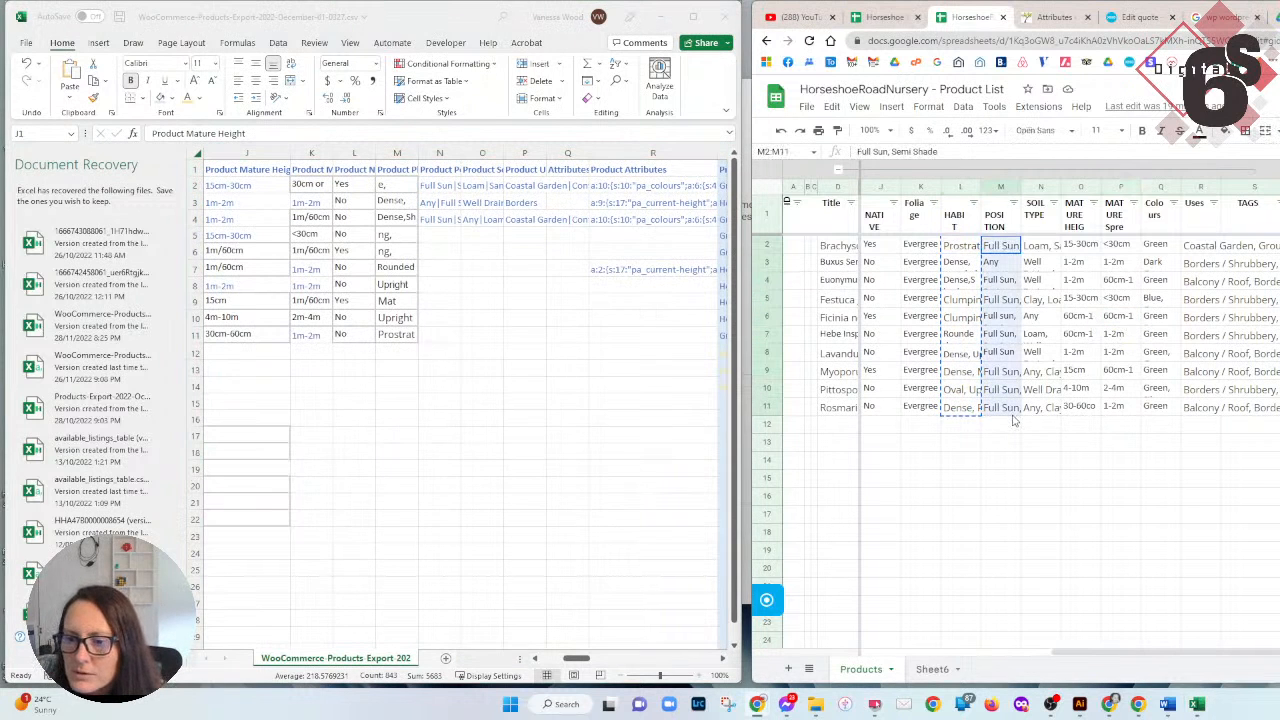
{"action": "key", "text": "ctrl+c"}
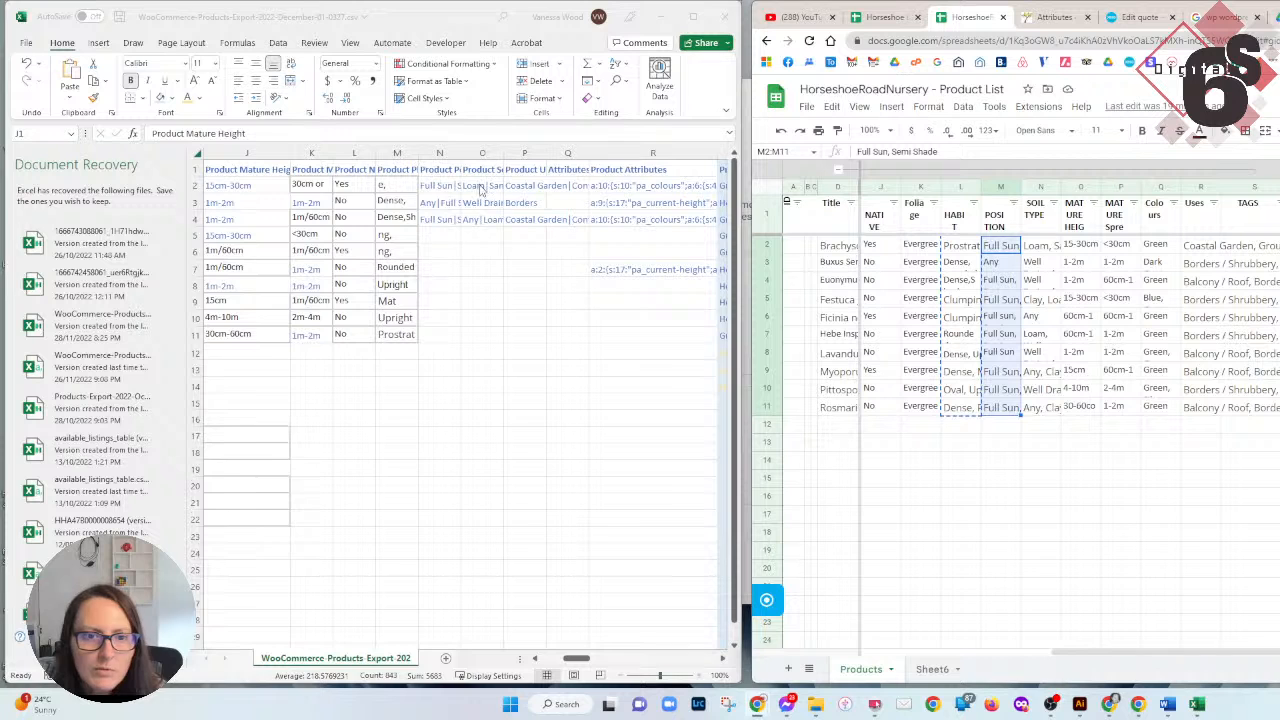
Compare the order of the Excel position, soil type, uses and native columns with the Google Sheets product list columns.
{"action": "left_click", "coordinate": [446, 170]}
{"action": "left_click", "coordinate": [484, 170]}
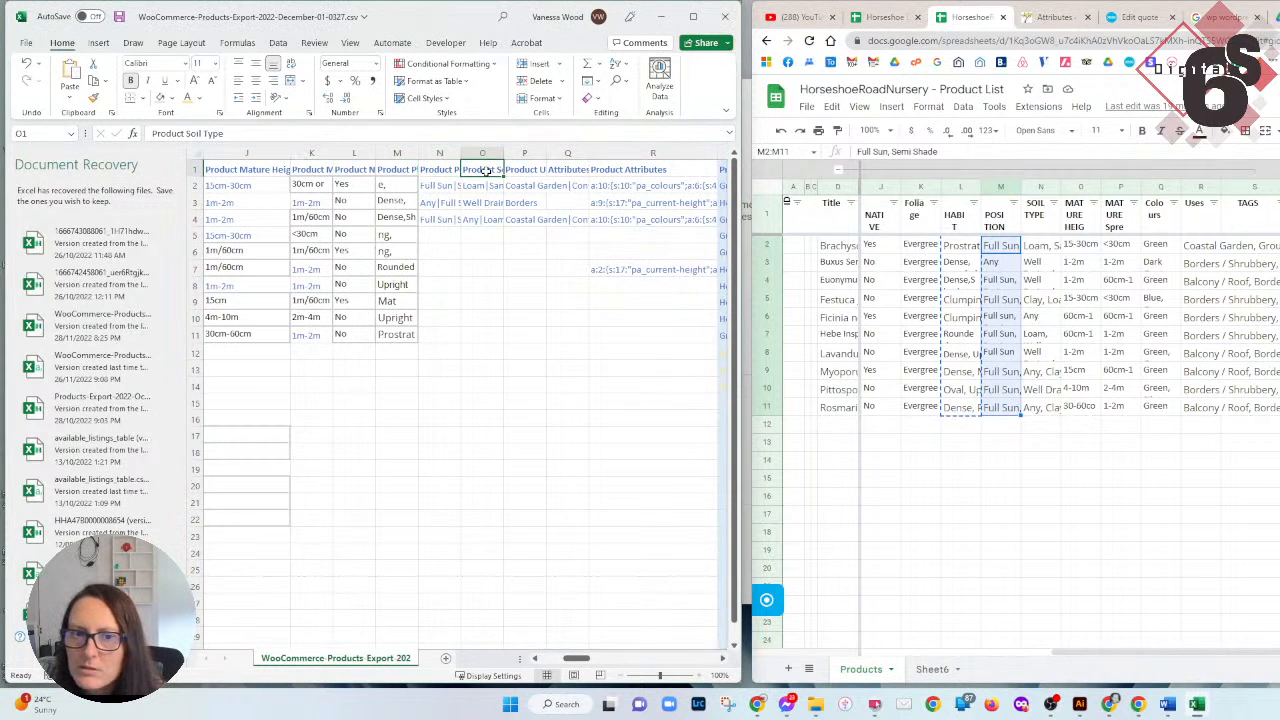
{"action": "left_click", "coordinate": [517, 170]}
{"action": "left_click", "coordinate": [567, 170]}
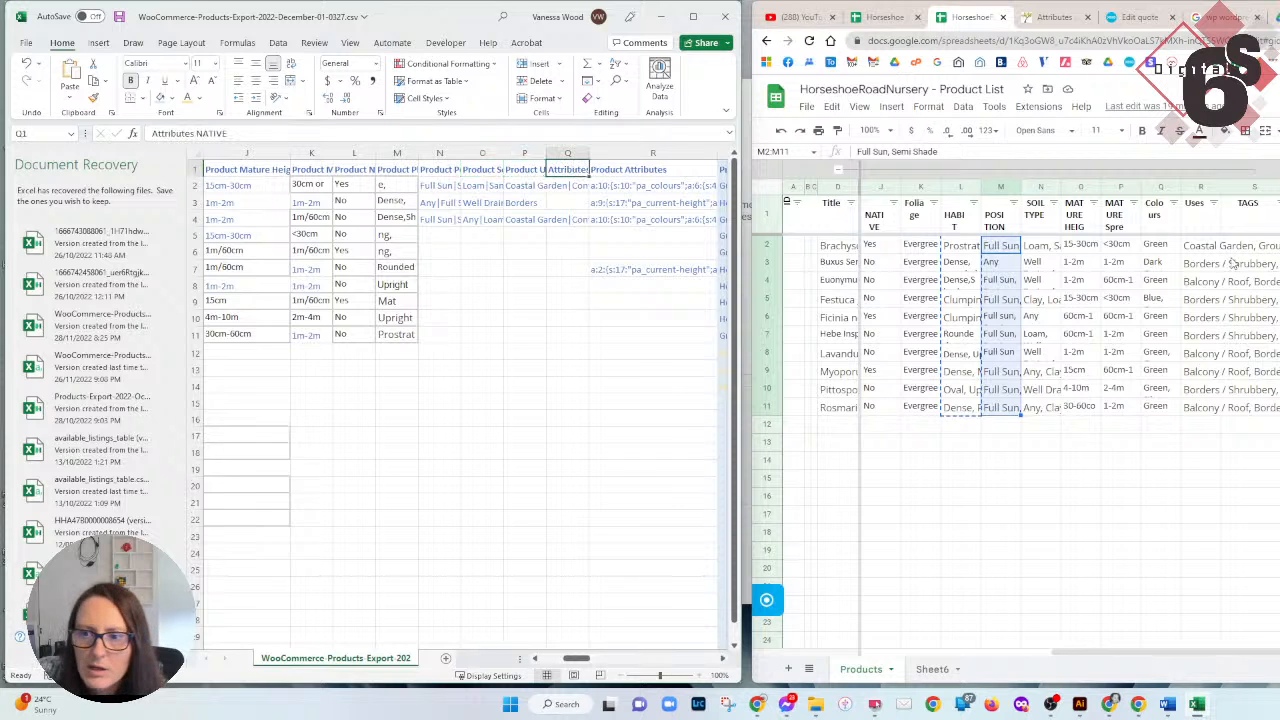
{"action": "left_click", "coordinate": [1033, 249]}
{"action": "left_click", "coordinate": [953, 263]}
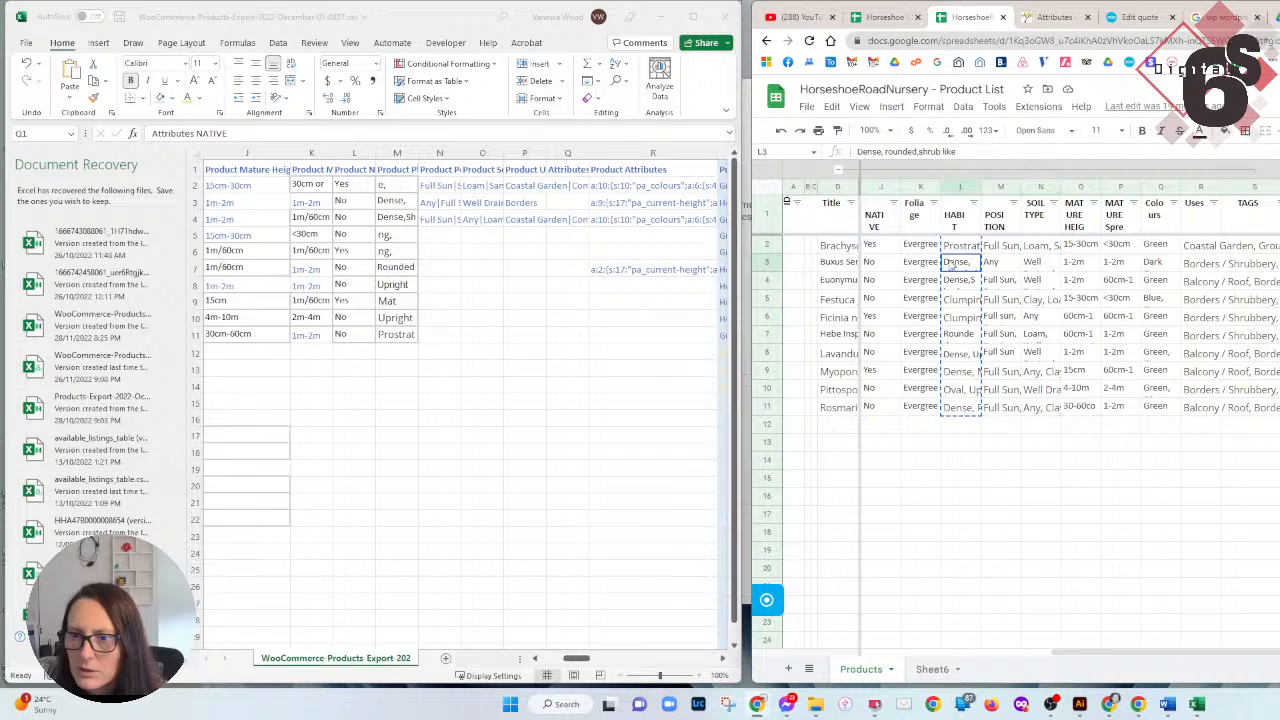
{"action": "left_click", "coordinate": [997, 248]}
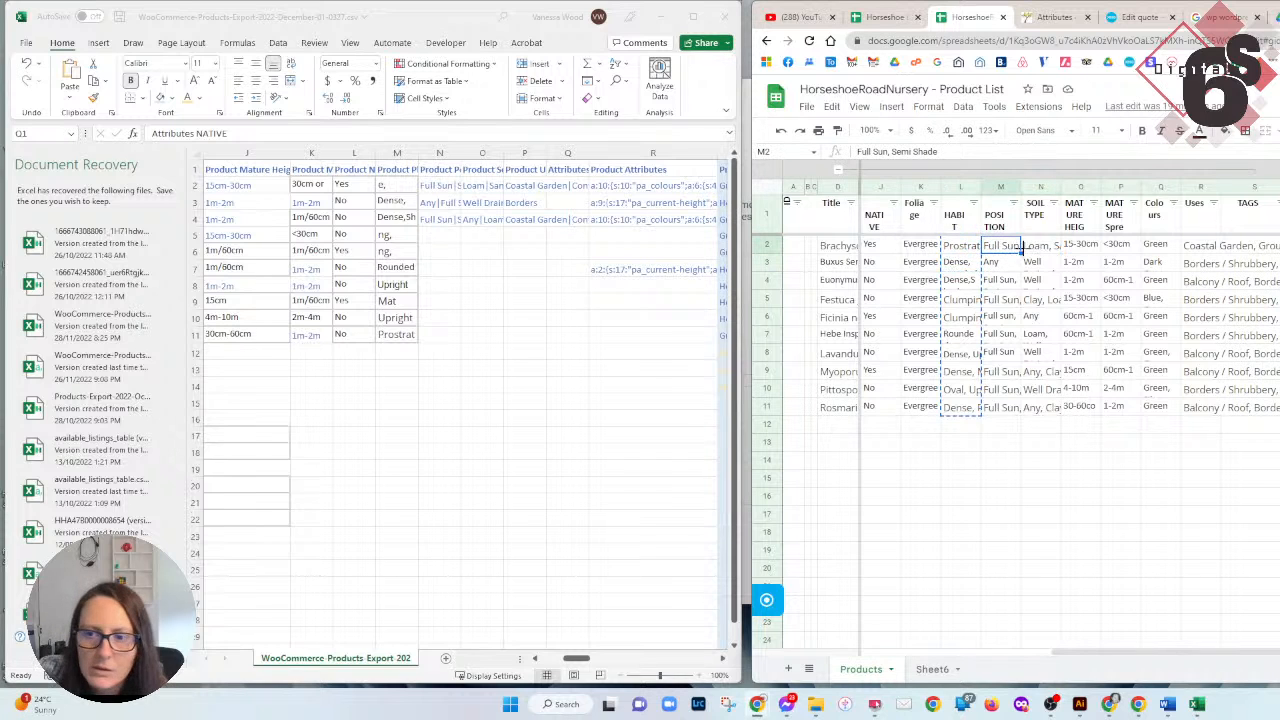
{"action": "left_click", "coordinate": [437, 170]}
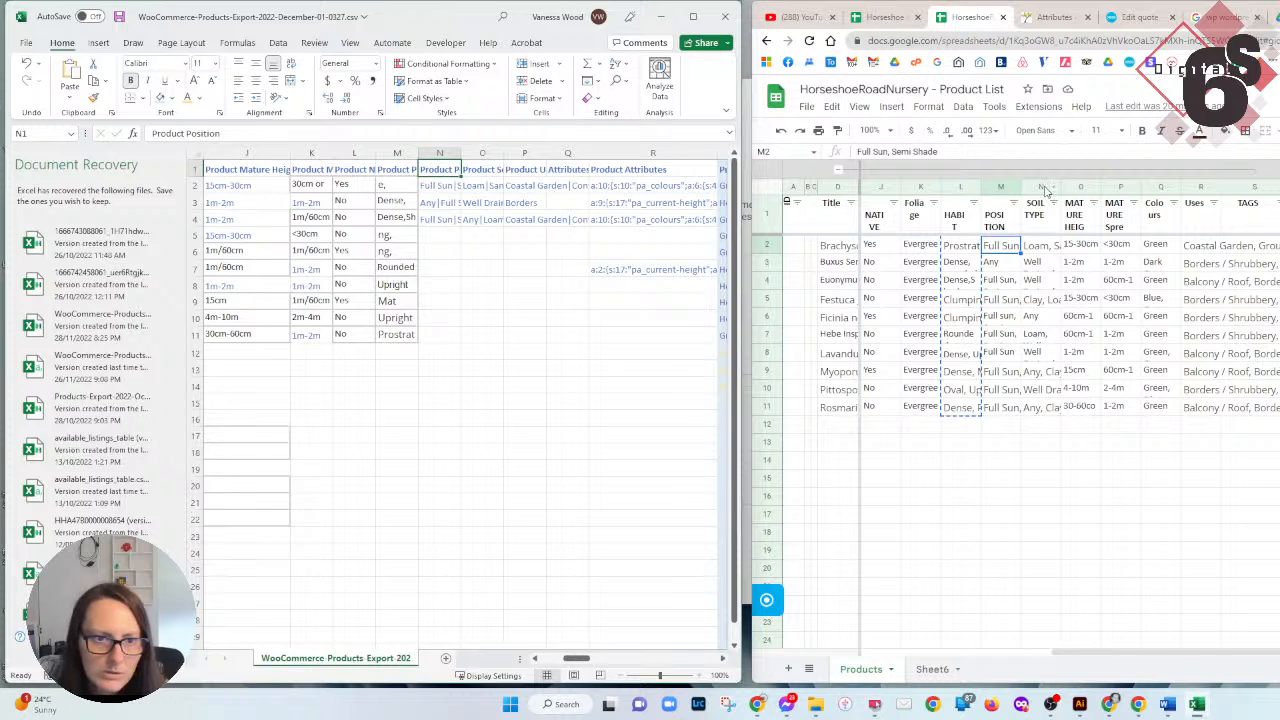
Move the Position and Soil Type columns in front of Habit in the Google Sheets product list, matching the Excel column order.
{"action": "left_click", "coordinate": [1010, 187]}
{"action": "left_click_drag", "start_coordinate": [1010, 187], "coordinate": [958, 188]}
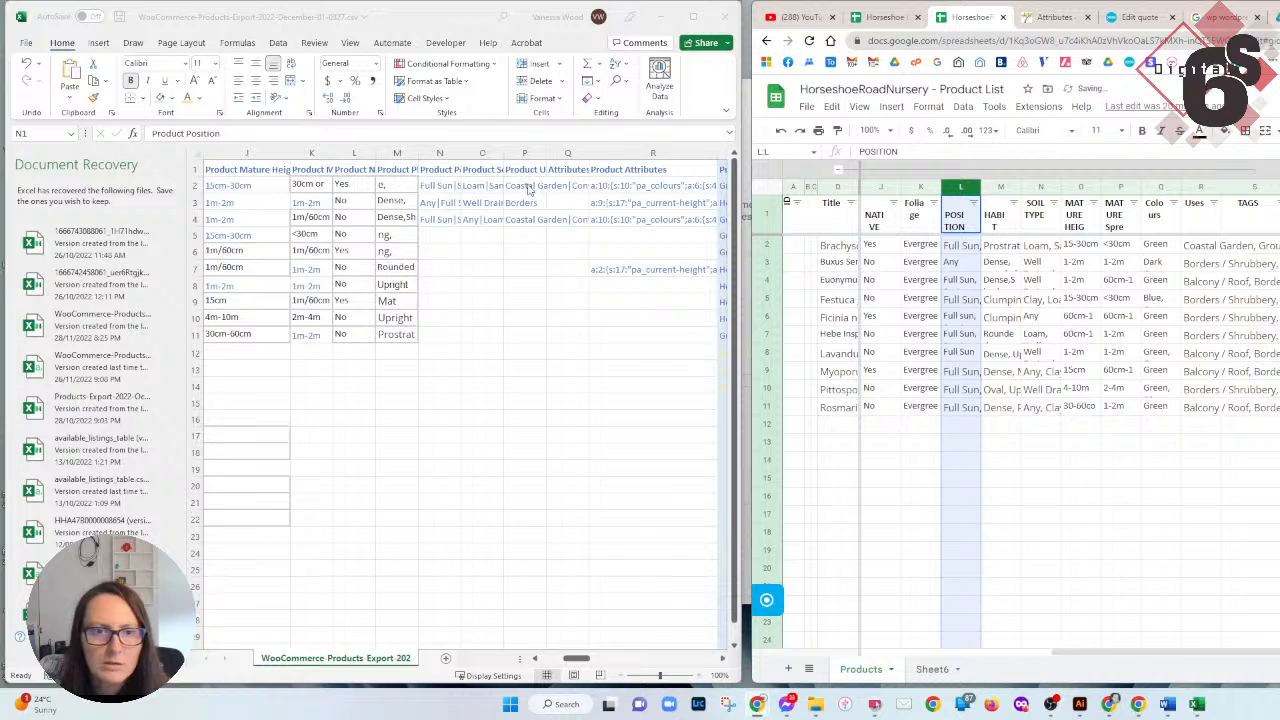
{"action": "left_click", "coordinate": [432, 170]}
{"action": "left_click", "coordinate": [488, 170]}
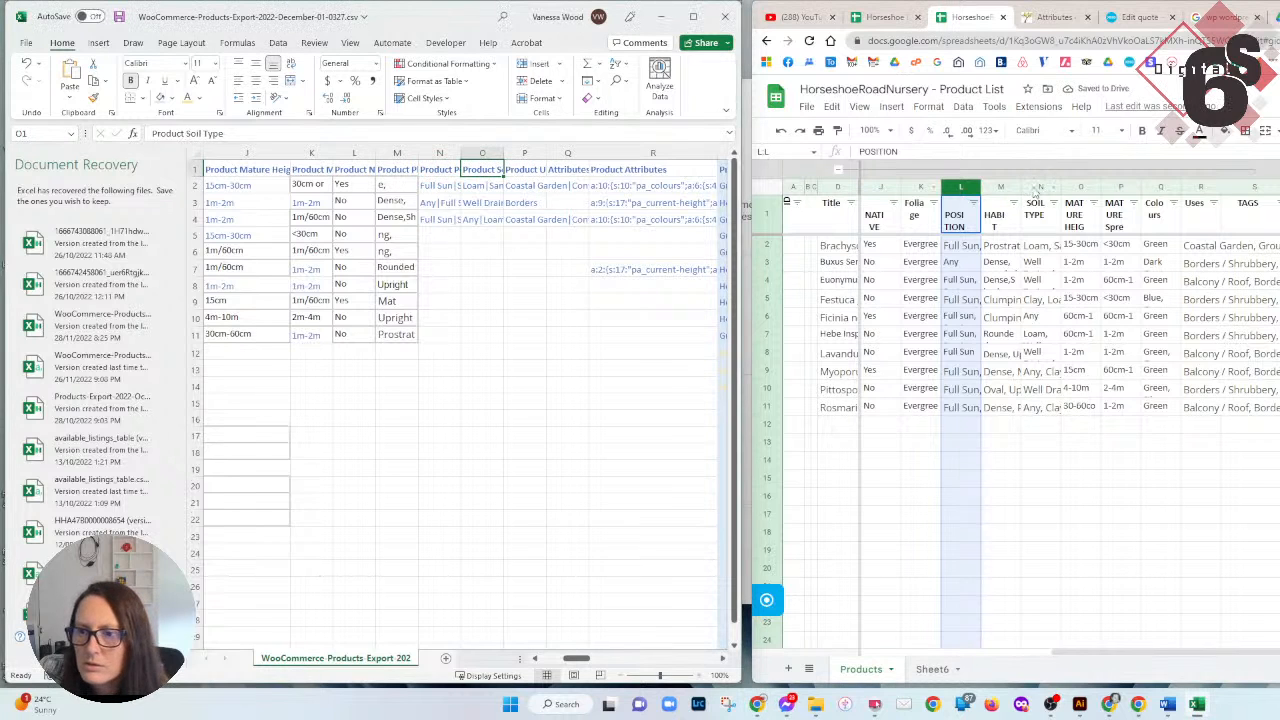
{"action": "left_click", "coordinate": [1036, 187]}
{"action": "left_click_drag", "start_coordinate": [1036, 186], "coordinate": [996, 187]}
Move the Uses column directly after Soil Type in the Google Sheets product list.
{"action": "left_click", "coordinate": [484, 167]}
{"action": "left_click", "coordinate": [515, 169]}
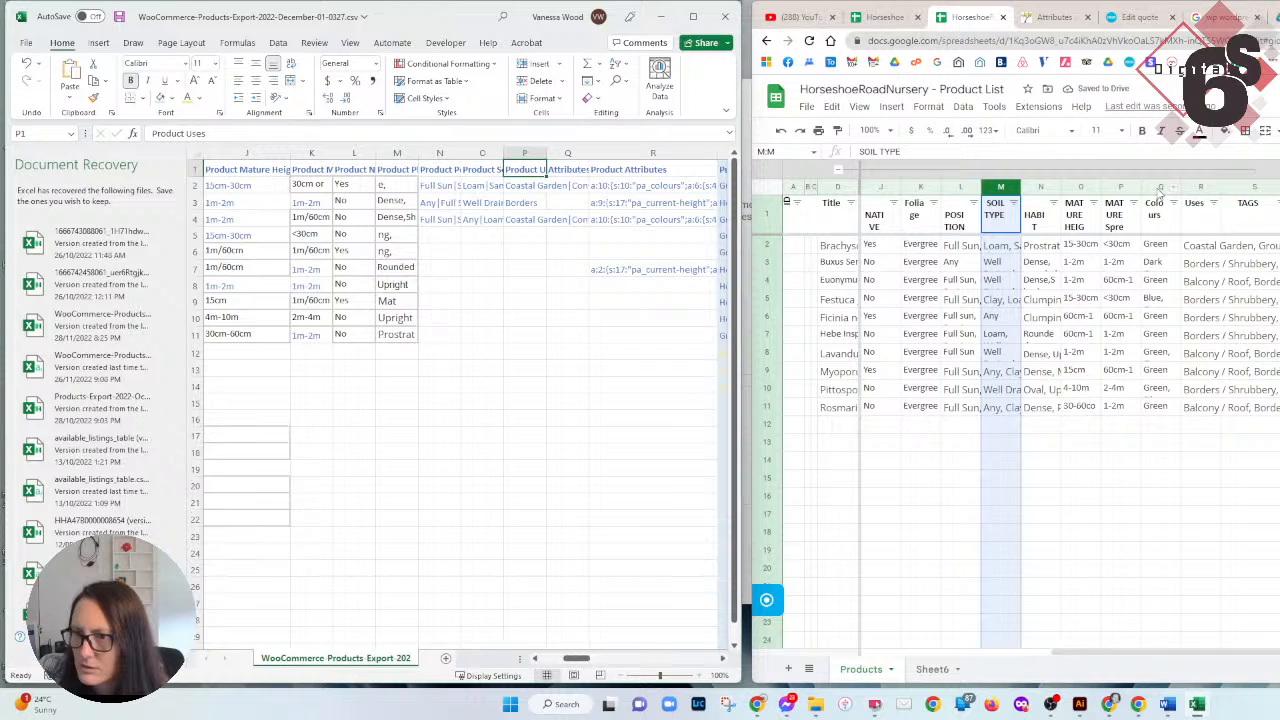
{"action": "left_click", "coordinate": [1199, 187]}
{"action": "left_click_drag", "start_coordinate": [1199, 187], "coordinate": [1051, 185]}
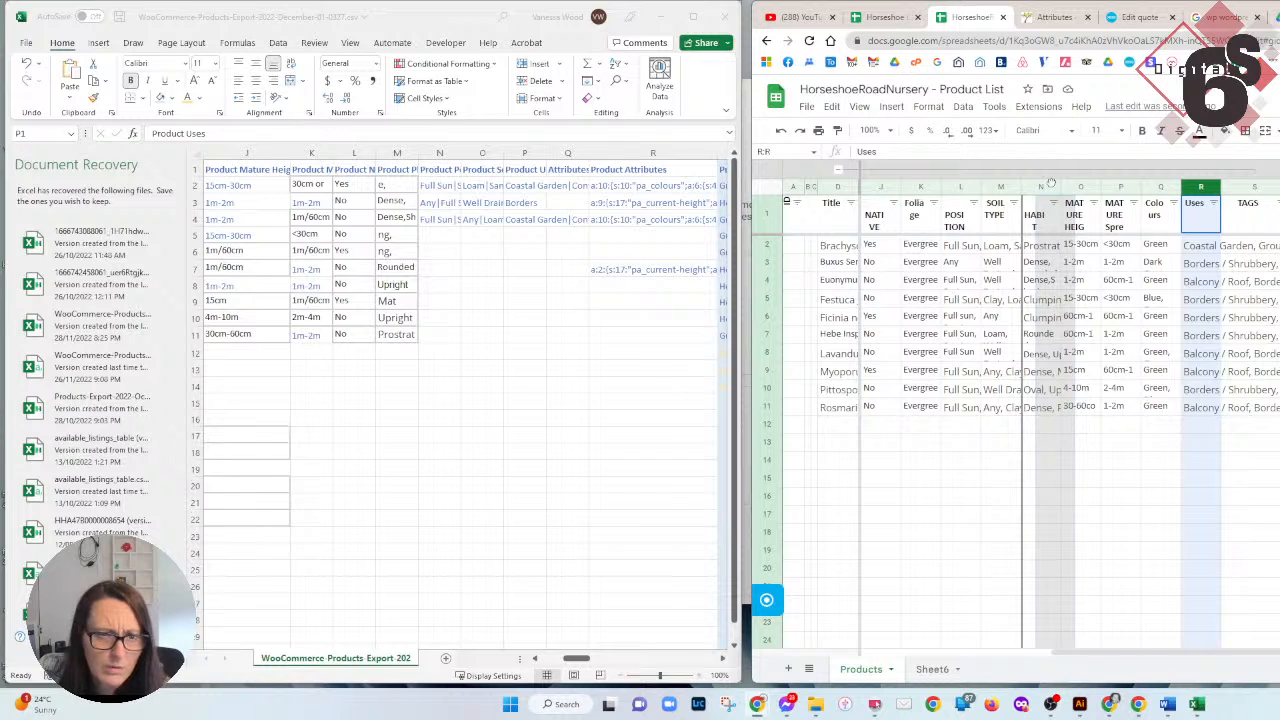
{"action": "left_click_drag", "start_coordinate": [1051, 185], "coordinate": [1051, 185]}
Check the Excel header order against the rearranged sheet and copy the position, soil type and uses values in L2:N11.
{"action": "left_click", "coordinate": [397, 169]}
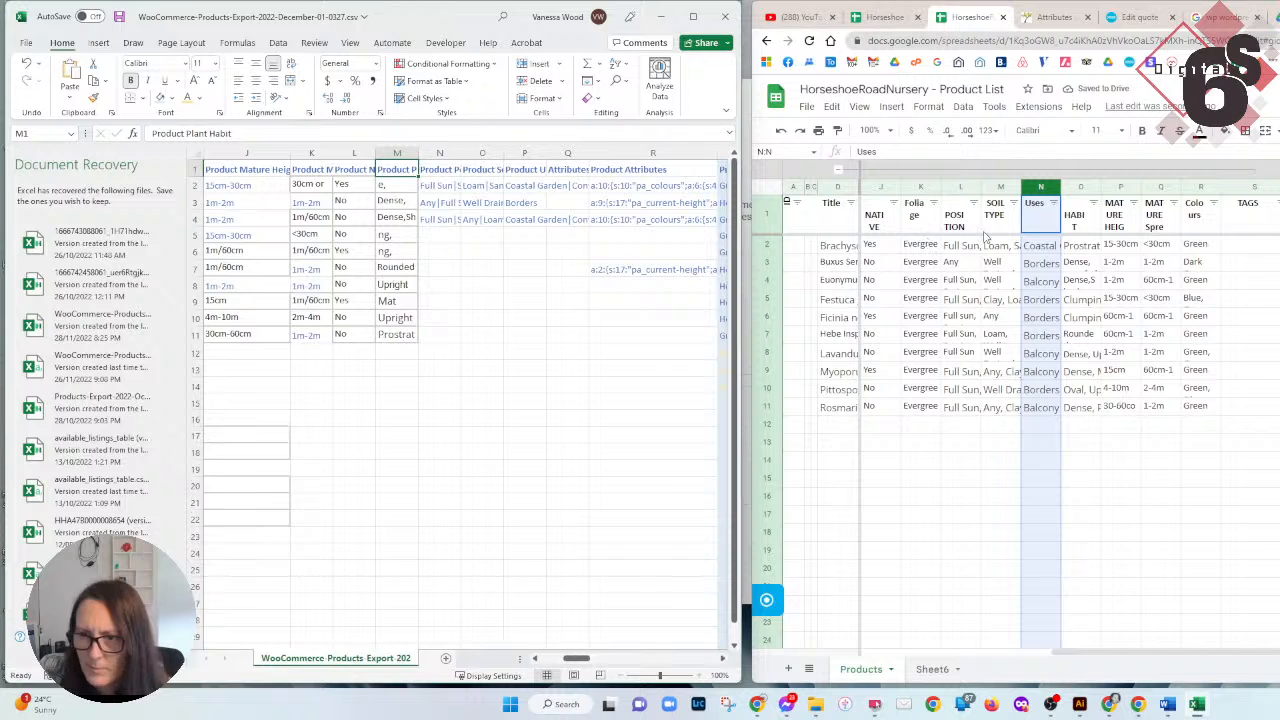
{"action": "left_click", "coordinate": [440, 169]}
{"action": "left_click", "coordinate": [478, 169]}
{"action": "left_click", "coordinate": [522, 169]}
{"action": "left_click", "coordinate": [986, 225]}
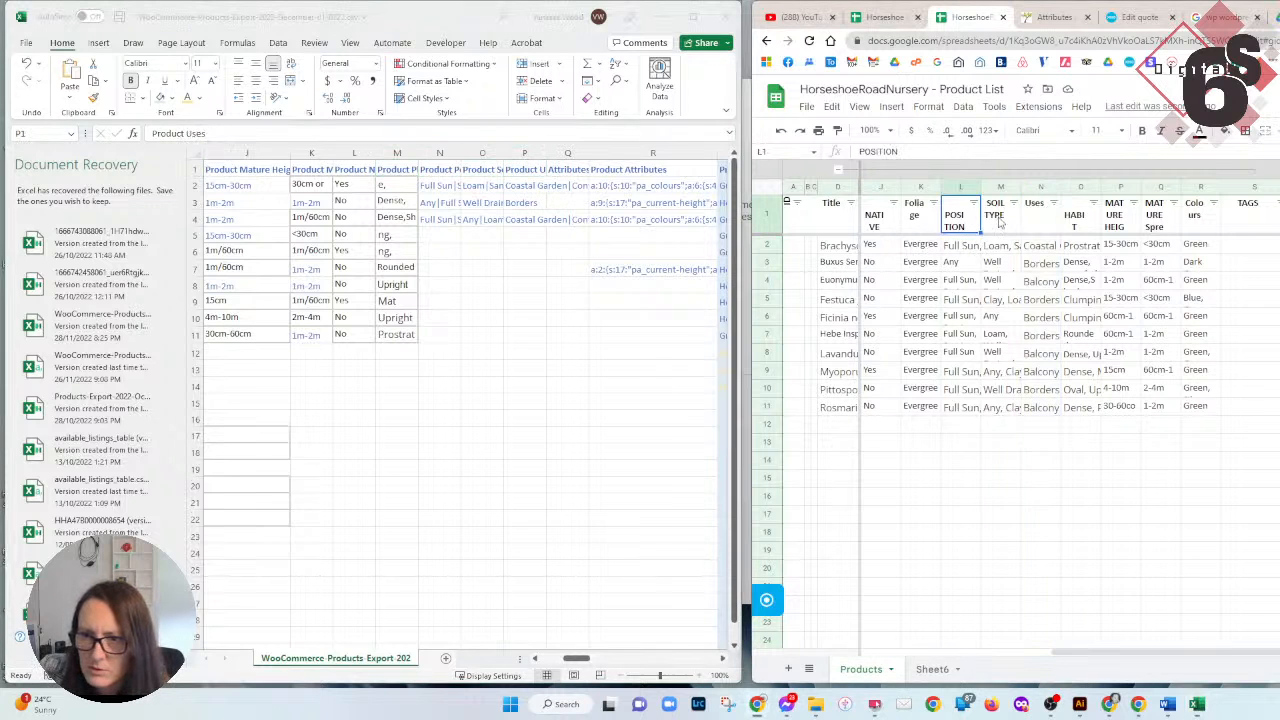
{"action": "left_click", "coordinate": [1039, 215]}
{"action": "left_click_drag", "start_coordinate": [960, 249], "coordinate": [1050, 408]}
{"action": "key", "text": "ctrl+c"}
Paste the copied position, soil type and uses values into N2:P11 of the Excel export.
{"action": "double_click", "coordinate": [429, 182]}
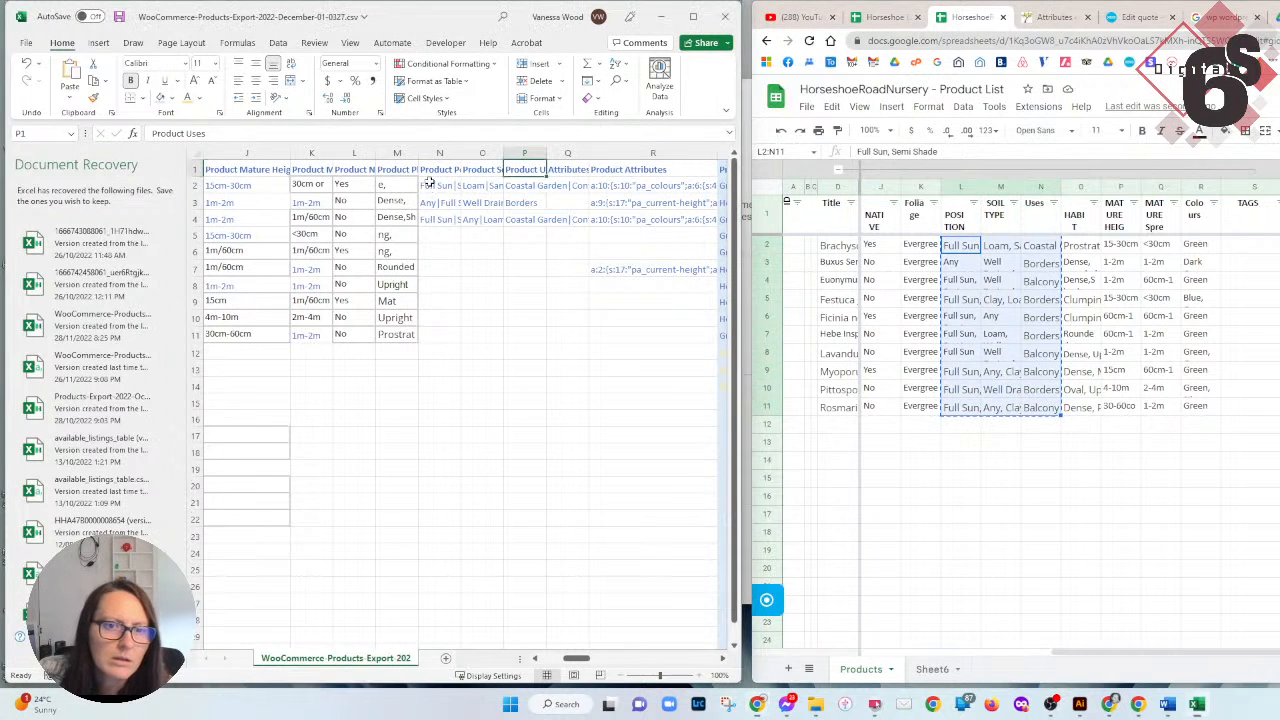
{"action": "key", "text": "ctrl+v"}
{"action": "key", "text": "Escape"}
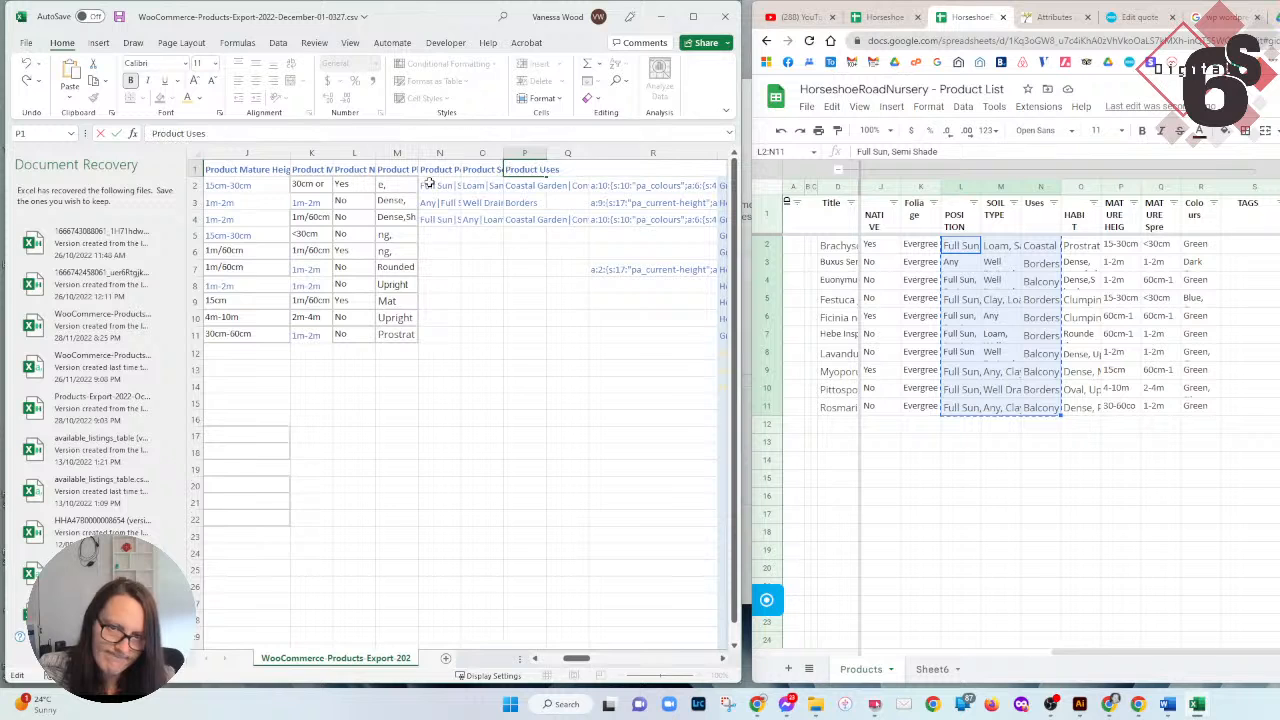
{"action": "left_click", "coordinate": [432, 186]}
{"action": "key", "text": "ctrl+v"}
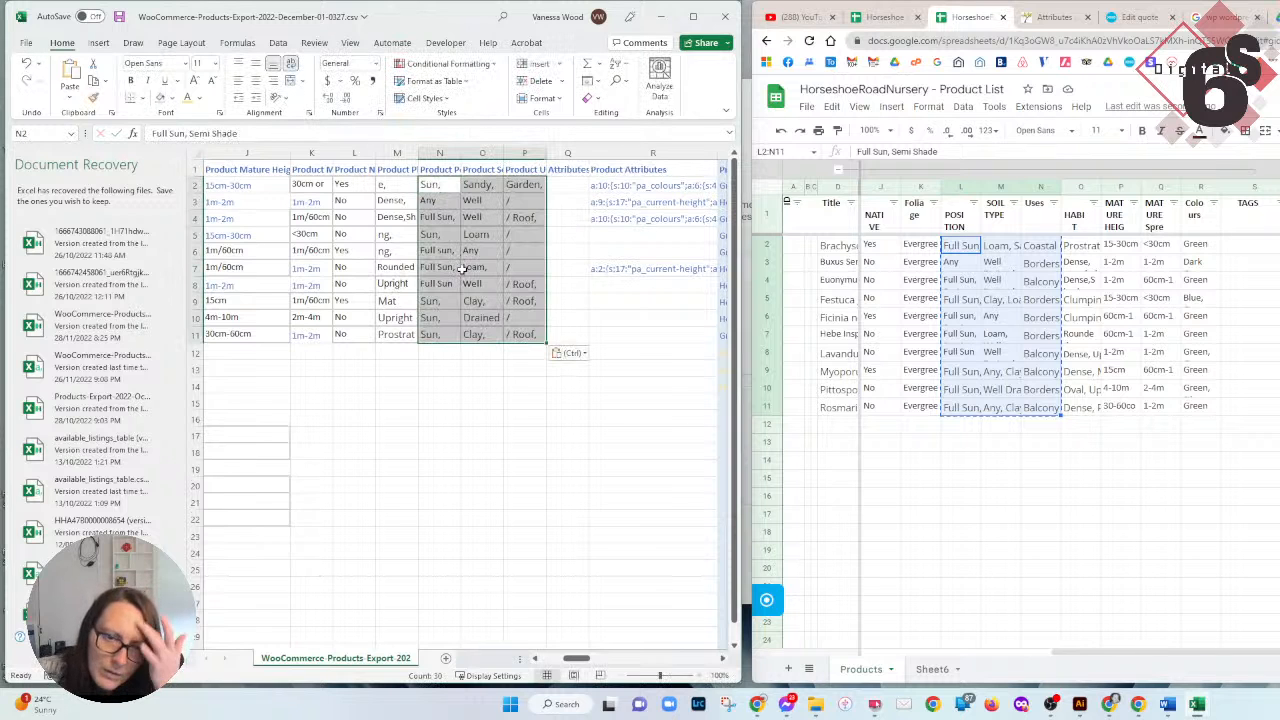
Reduce the font size of the attribute values in M2:P11 to 8.
{"action": "left_click", "coordinate": [397, 182]}
{"action": "left_click_drag", "start_coordinate": [397, 182], "coordinate": [525, 334]}
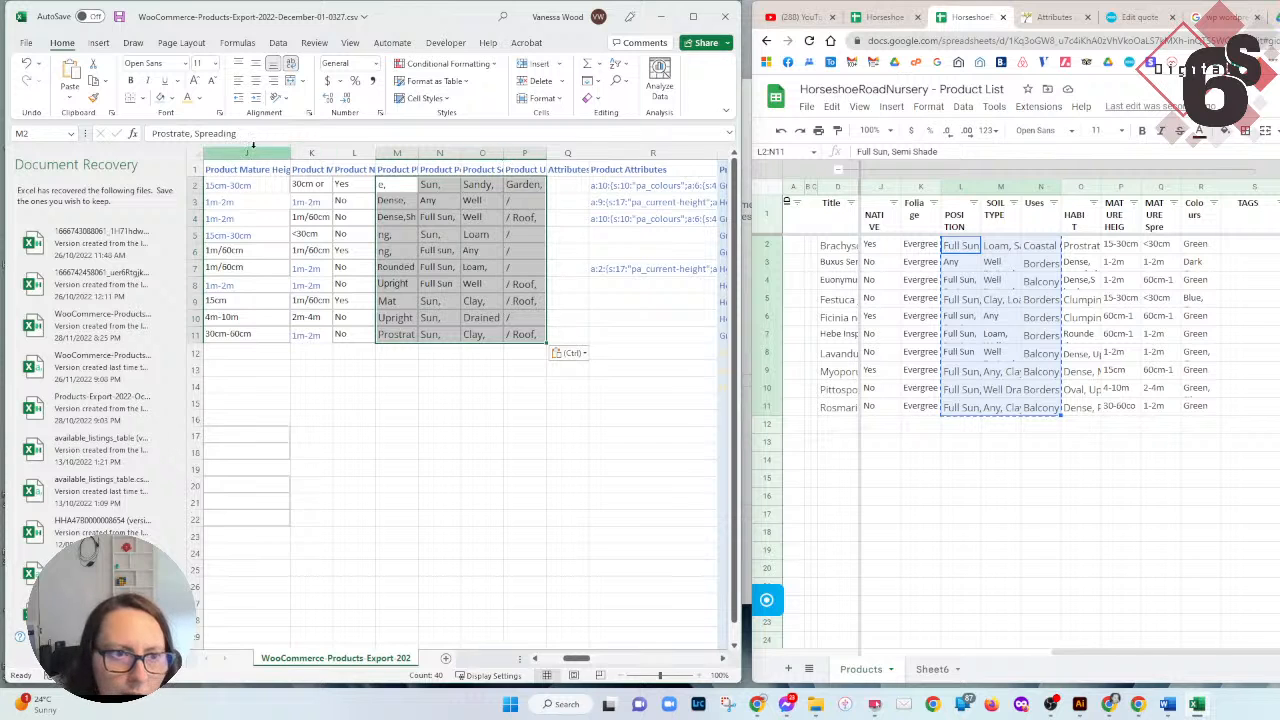
{"action": "left_click", "coordinate": [213, 84]}
{"action": "left_click", "coordinate": [213, 84]}
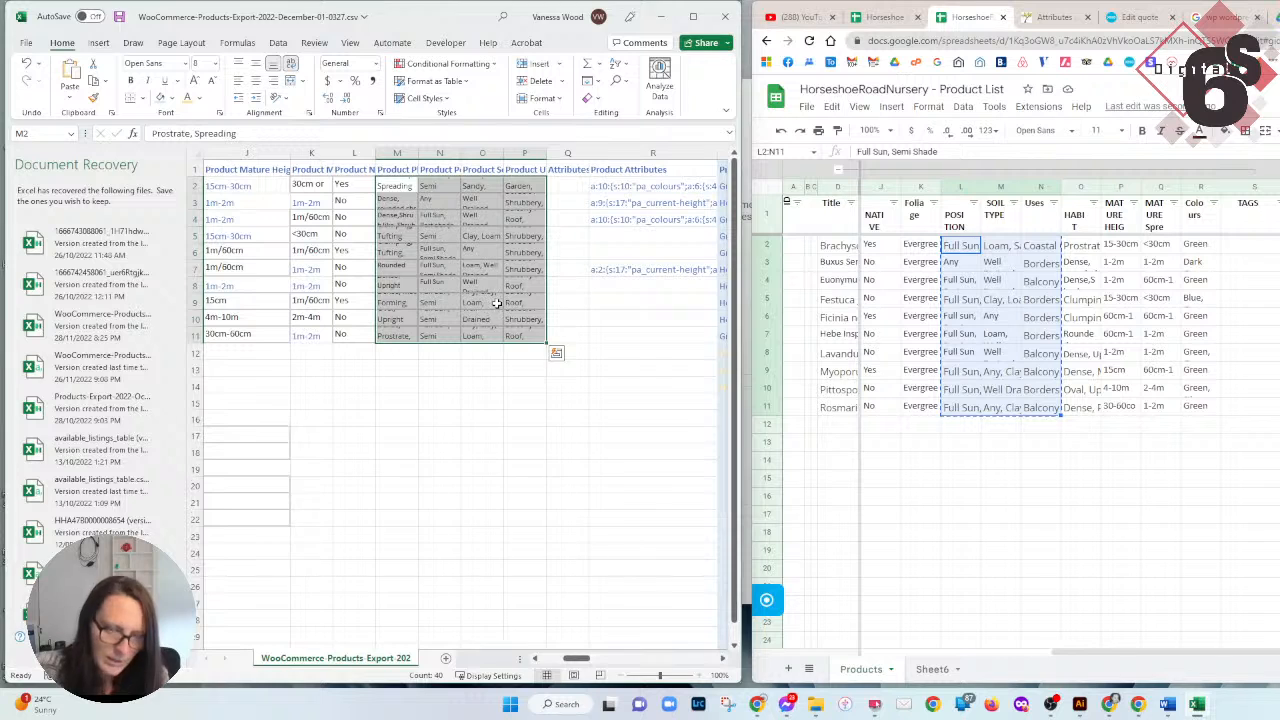
Replace all commas in M2:P11 with vertical bar separators using Find and Replace.
{"action": "key", "text": "ctrl+f"}
{"action": "left_click", "coordinate": [362, 451]}
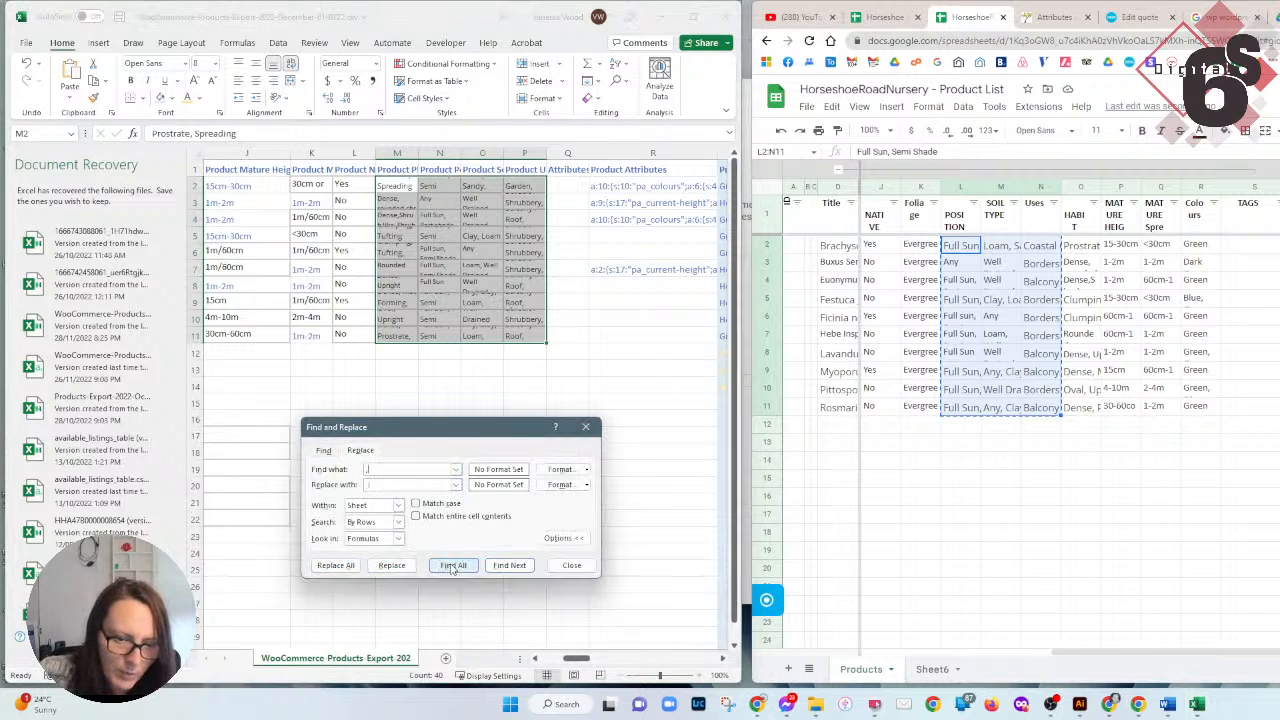
{"action": "left_click", "coordinate": [412, 567]}
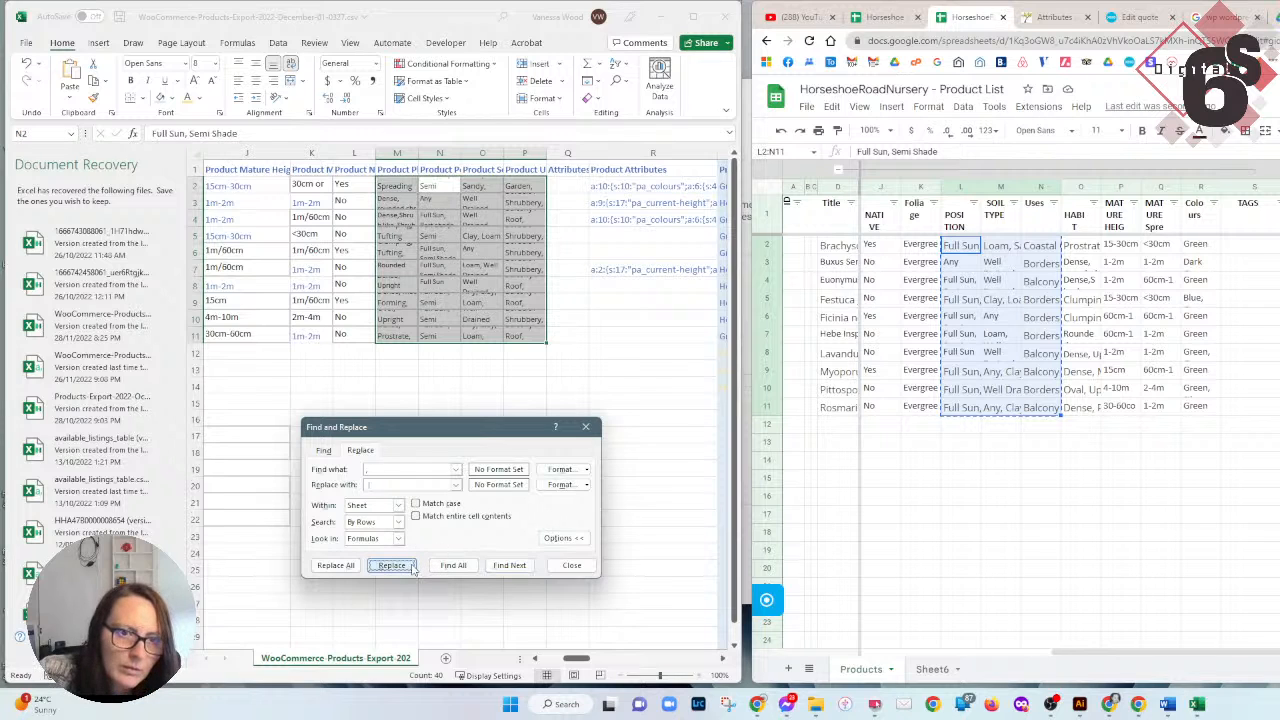
{"action": "left_click", "coordinate": [412, 567]}
{"action": "left_click", "coordinate": [412, 567]}
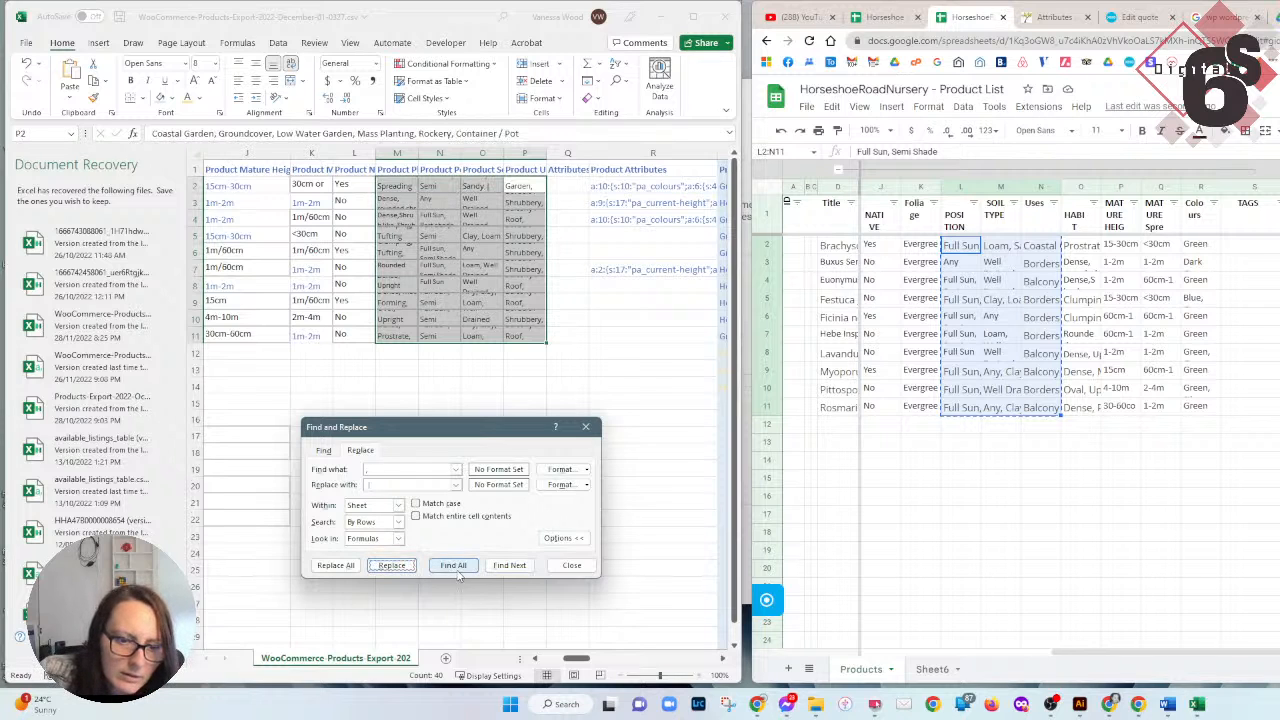
{"action": "left_click", "coordinate": [335, 566]}
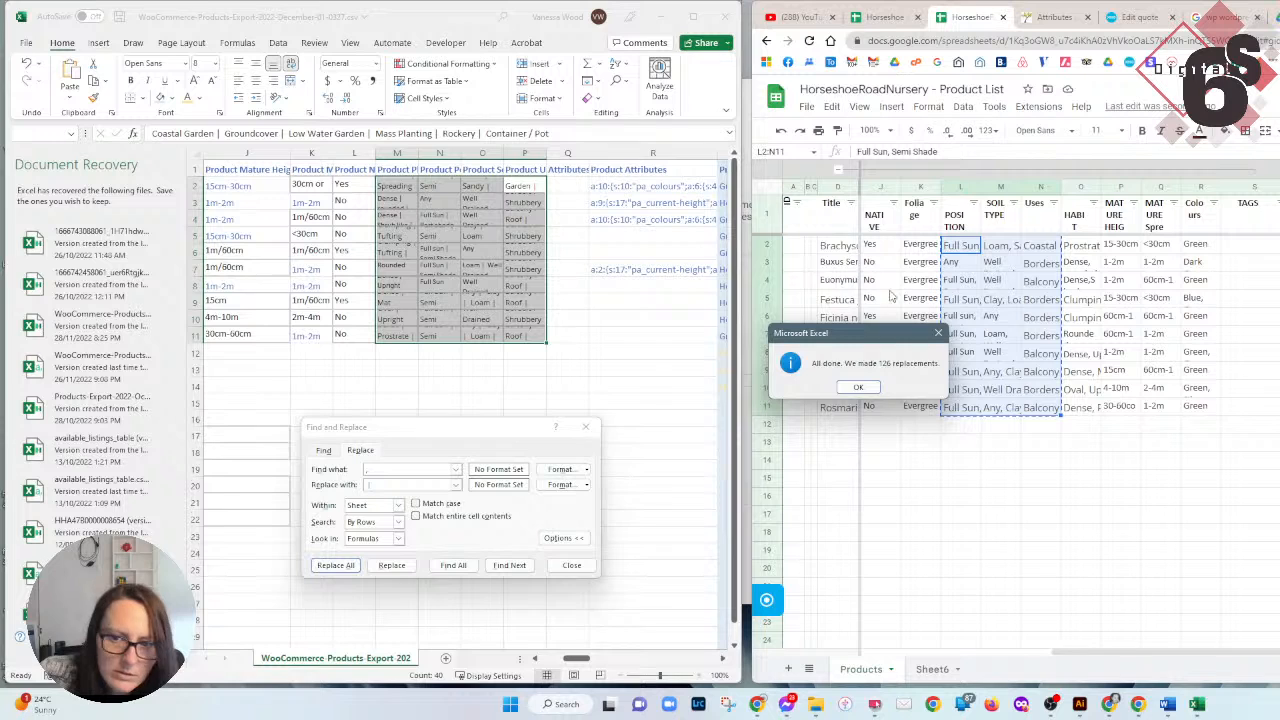
{"action": "left_click", "coordinate": [857, 389]}
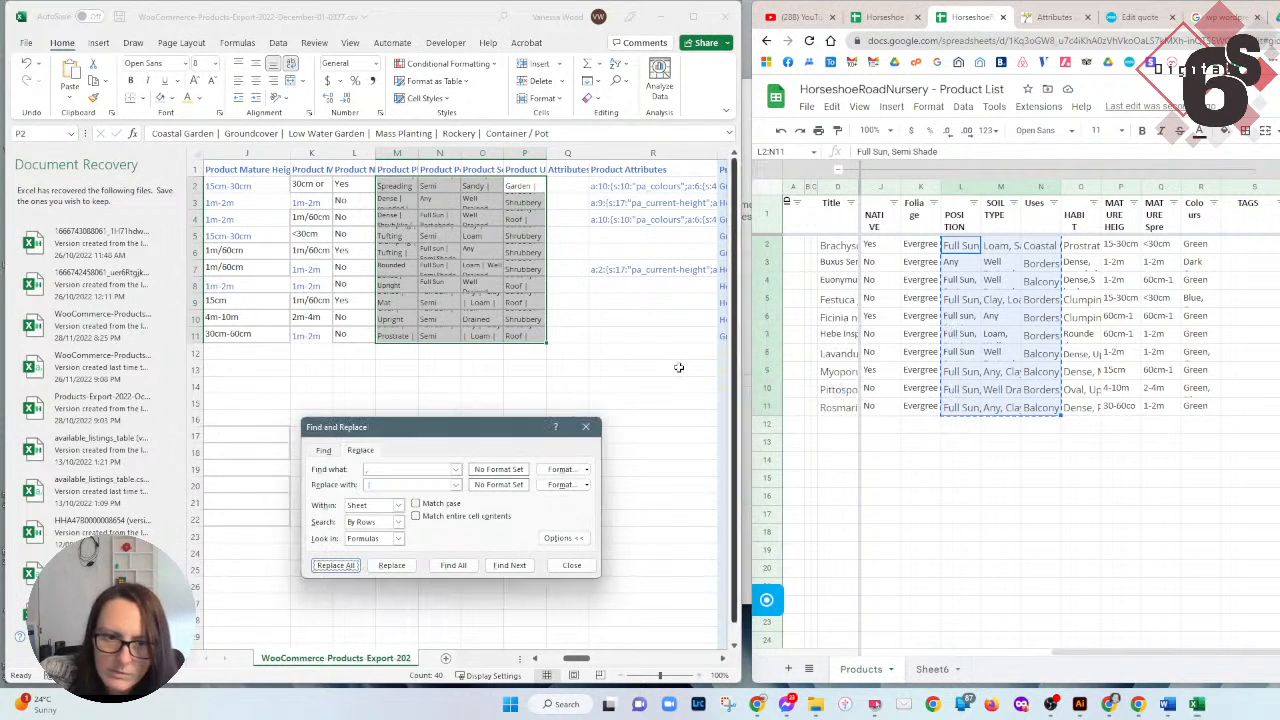
{"action": "left_click", "coordinate": [590, 566]}
{"action": "left_click", "coordinate": [435, 334]}
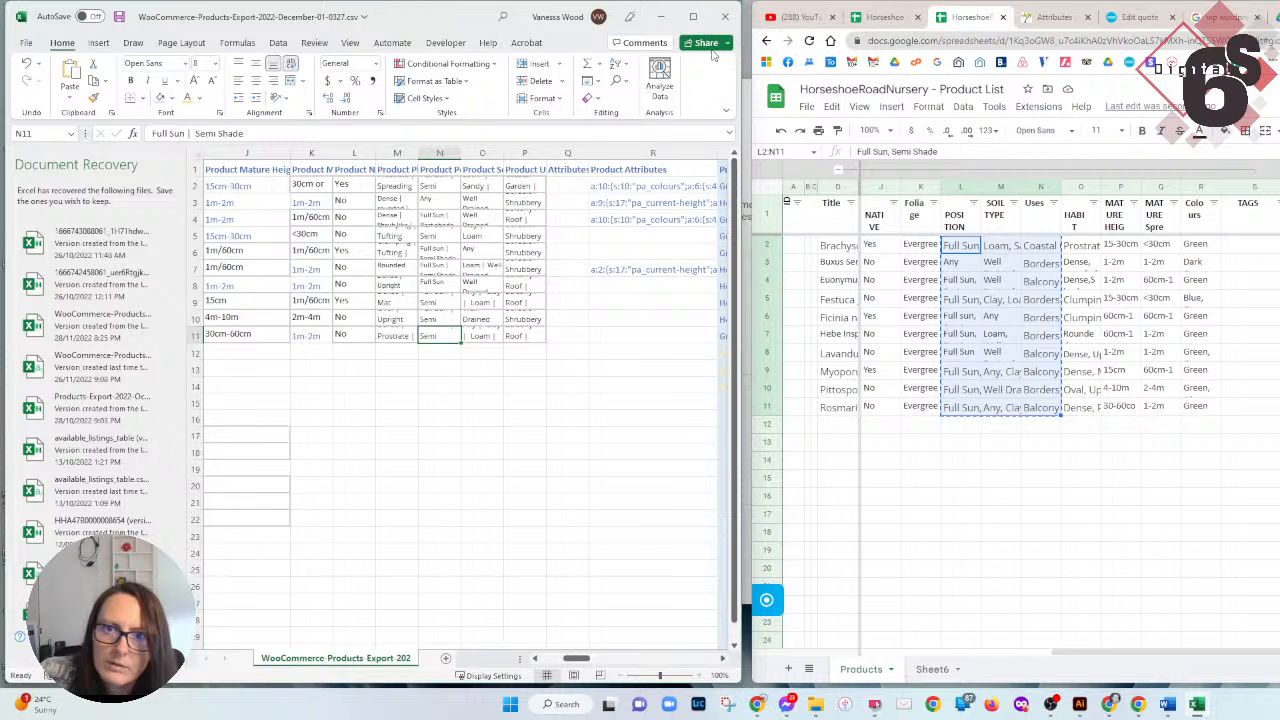
Widen the Excel window across the screen and review the attribute columns through to Uses before returning to column A.
{"action": "left_click_drag", "start_coordinate": [762, 163], "coordinate": [1278, 163]}
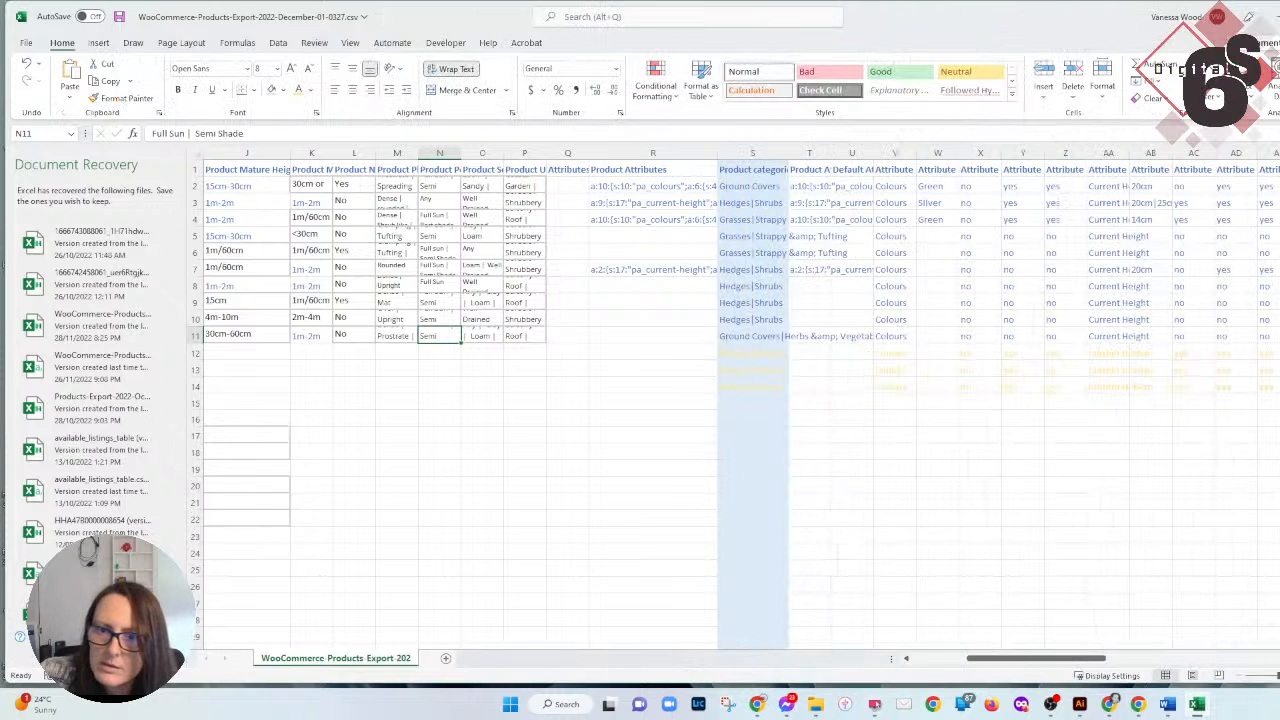
{"action": "left_click_drag", "start_coordinate": [980, 452], "coordinate": [980, 468]}
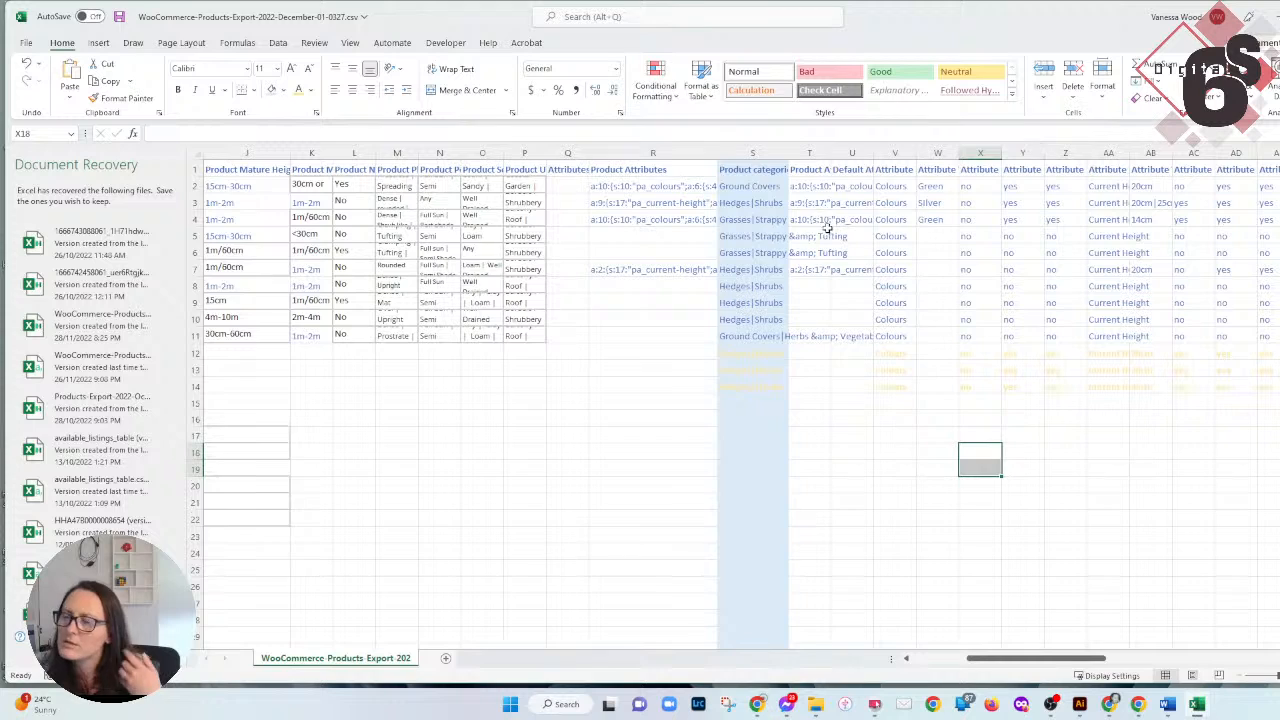
{"action": "scroll", "coordinate": [983, 254], "scroll_direction": "right", "scroll_amount": 8}
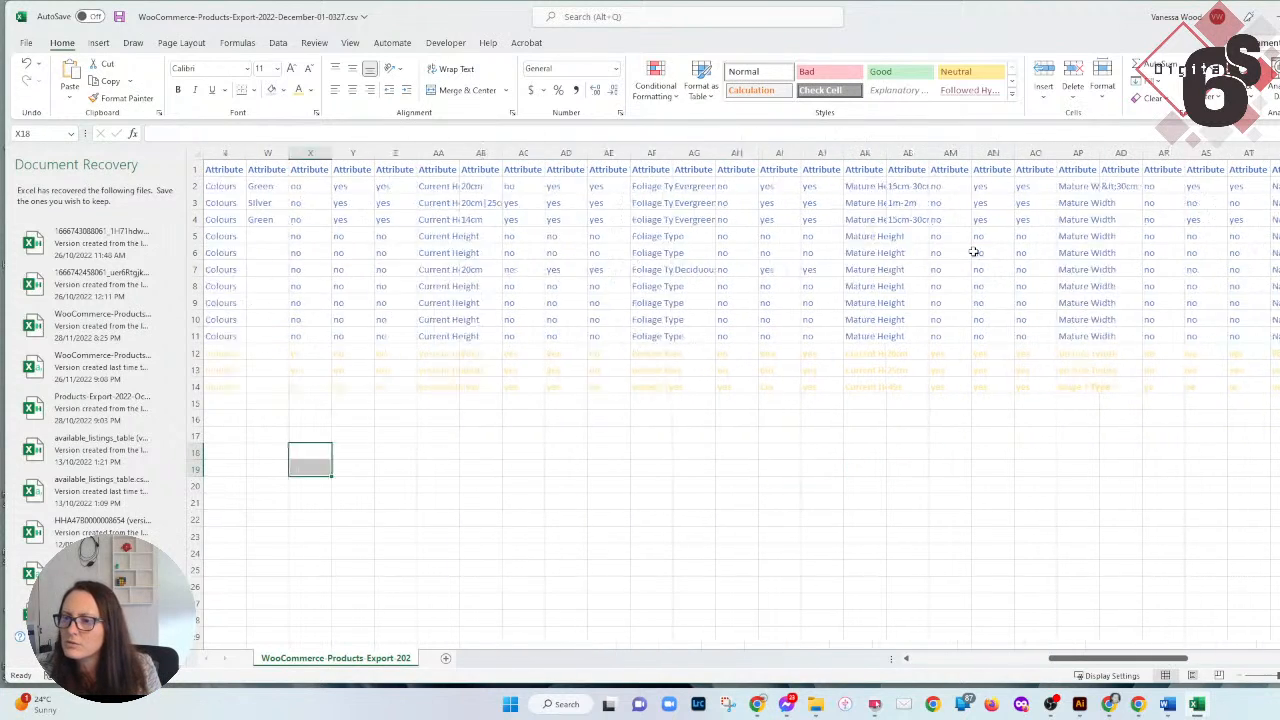
{"action": "scroll", "coordinate": [975, 252], "scroll_direction": "right", "scroll_amount": 8}
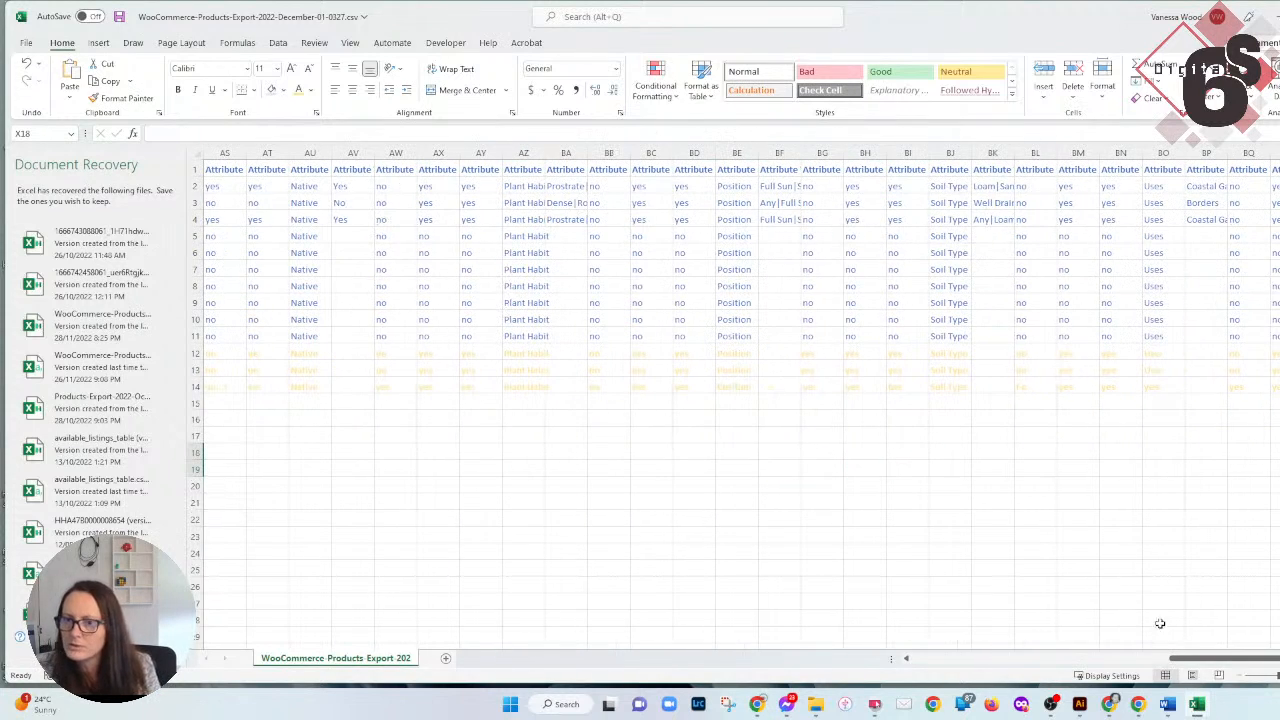
{"action": "left_click_drag", "start_coordinate": [1221, 662], "coordinate": [602, 600]}
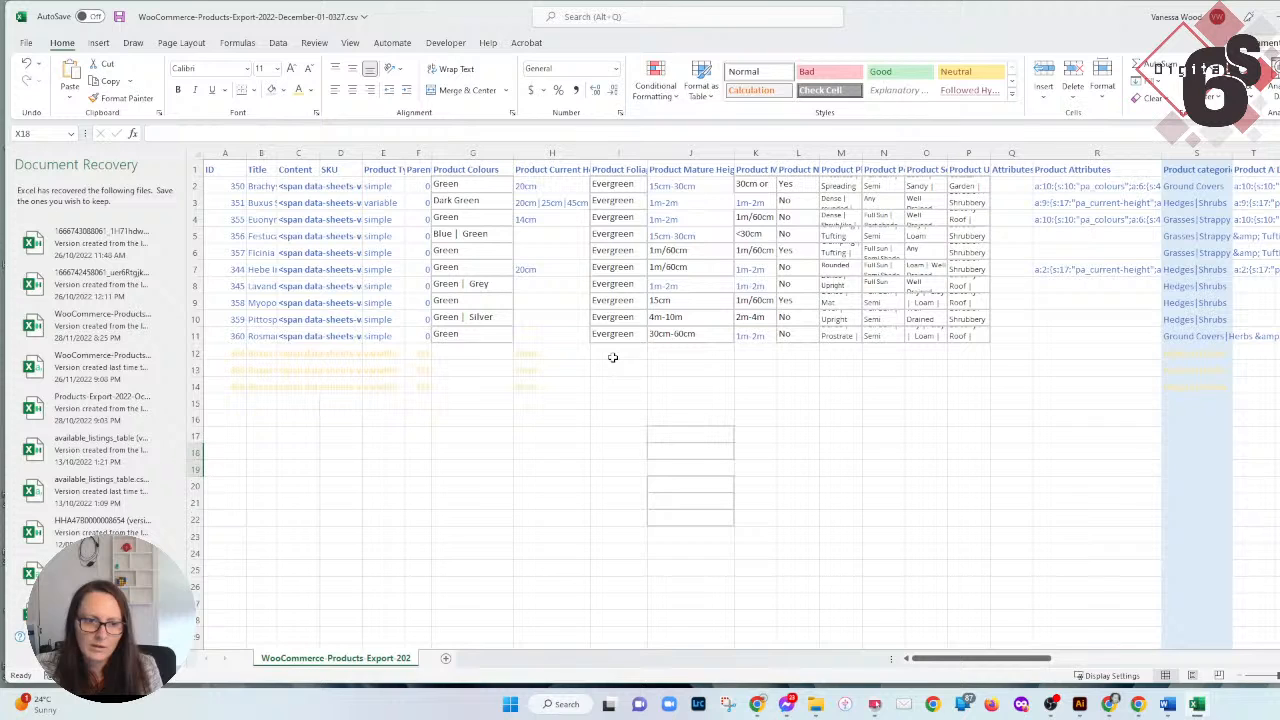
Clear the yellow rows 12 to 14 beneath the product rows in the Excel export.
{"action": "left_click", "coordinate": [1003, 181]}
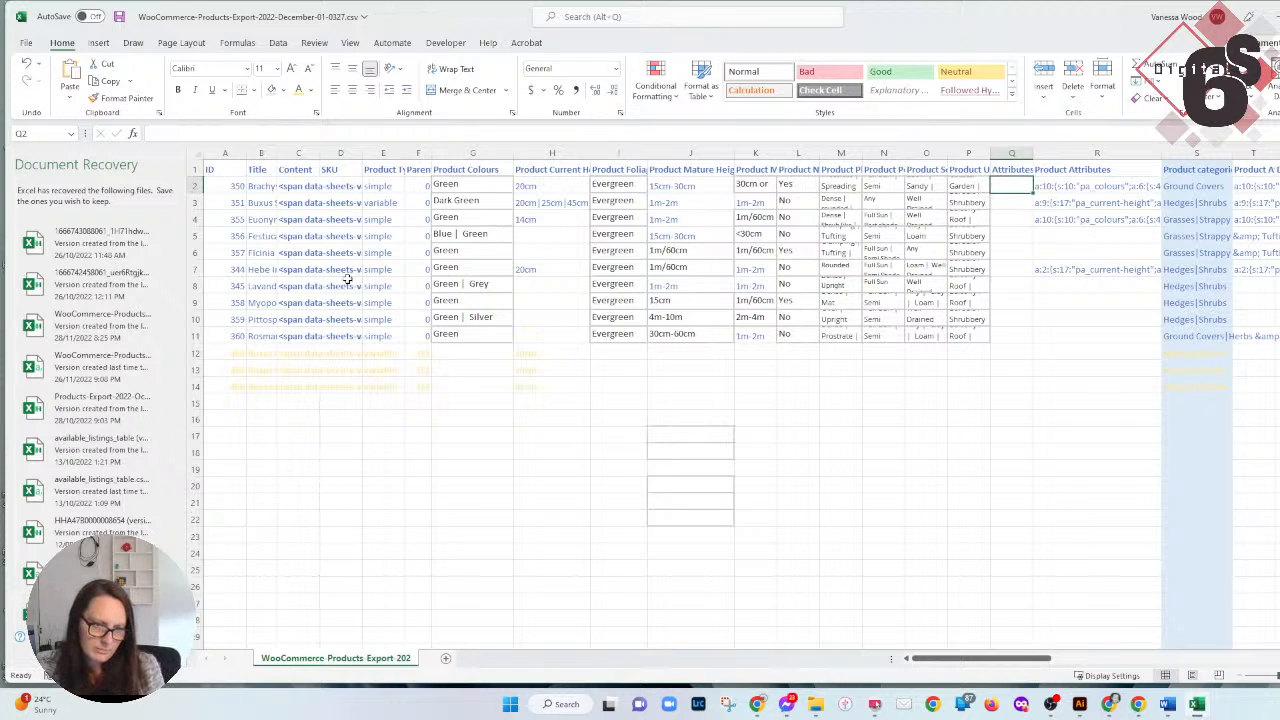
{"action": "left_click_drag", "start_coordinate": [195, 353], "coordinate": [204, 404]}
{"action": "key", "text": "Delete"}
{"action": "left_click_drag", "start_coordinate": [928, 517], "coordinate": [930, 506]}
Autofit the widths of columns M to P so the plant habit, position, soil type and uses values fit.
{"action": "left_click_drag", "start_coordinate": [1008, 660], "coordinate": [1038, 660]}
{"action": "left_click", "coordinate": [575, 190]}
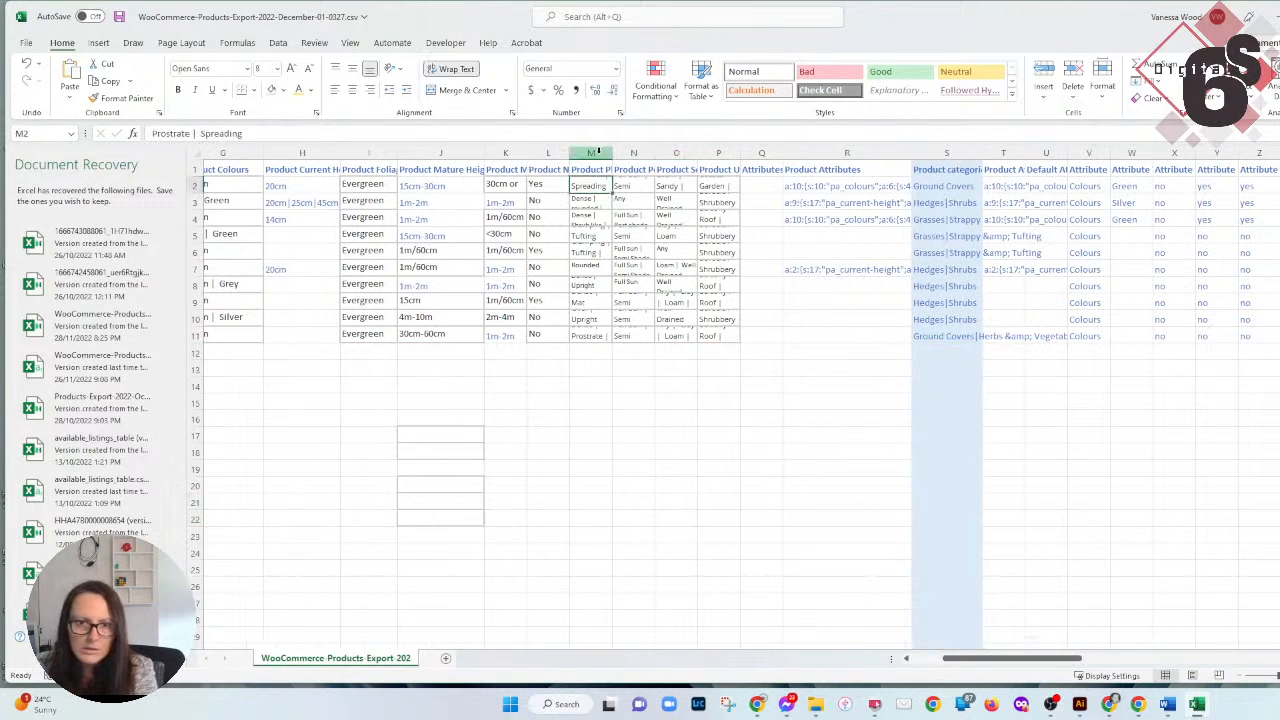
{"action": "left_click_drag", "start_coordinate": [600, 148], "coordinate": [737, 145]}
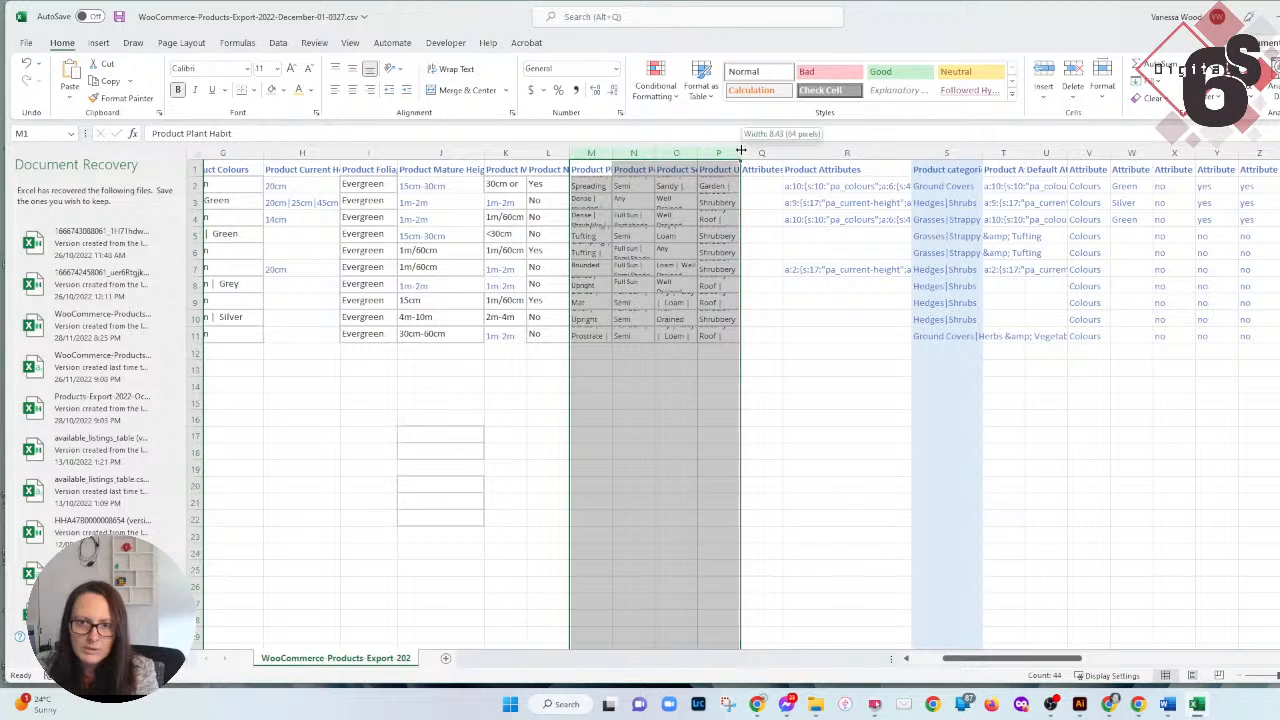
{"action": "double_click", "coordinate": [740, 150]}
{"action": "left_click", "coordinate": [663, 319]}
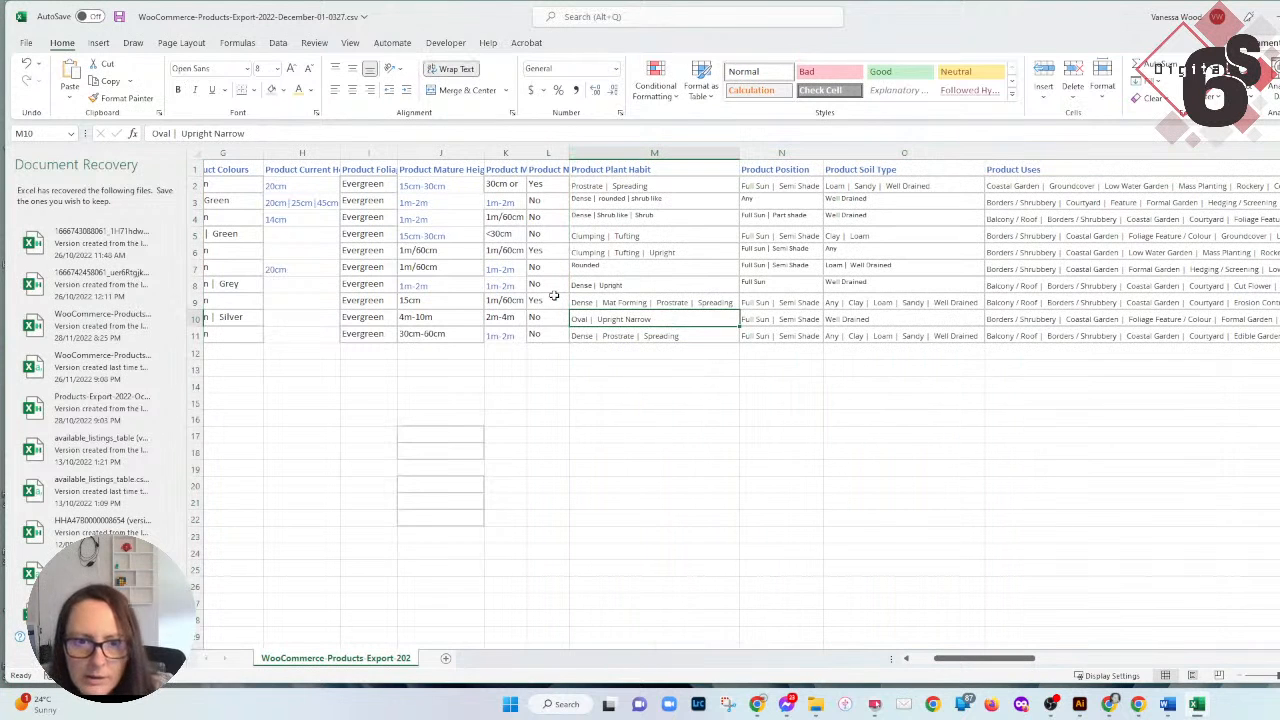
Replace every slash in the Product Uses values P2:P11 with a vertical bar using Find and Replace.
{"action": "double_click", "coordinate": [601, 199]}
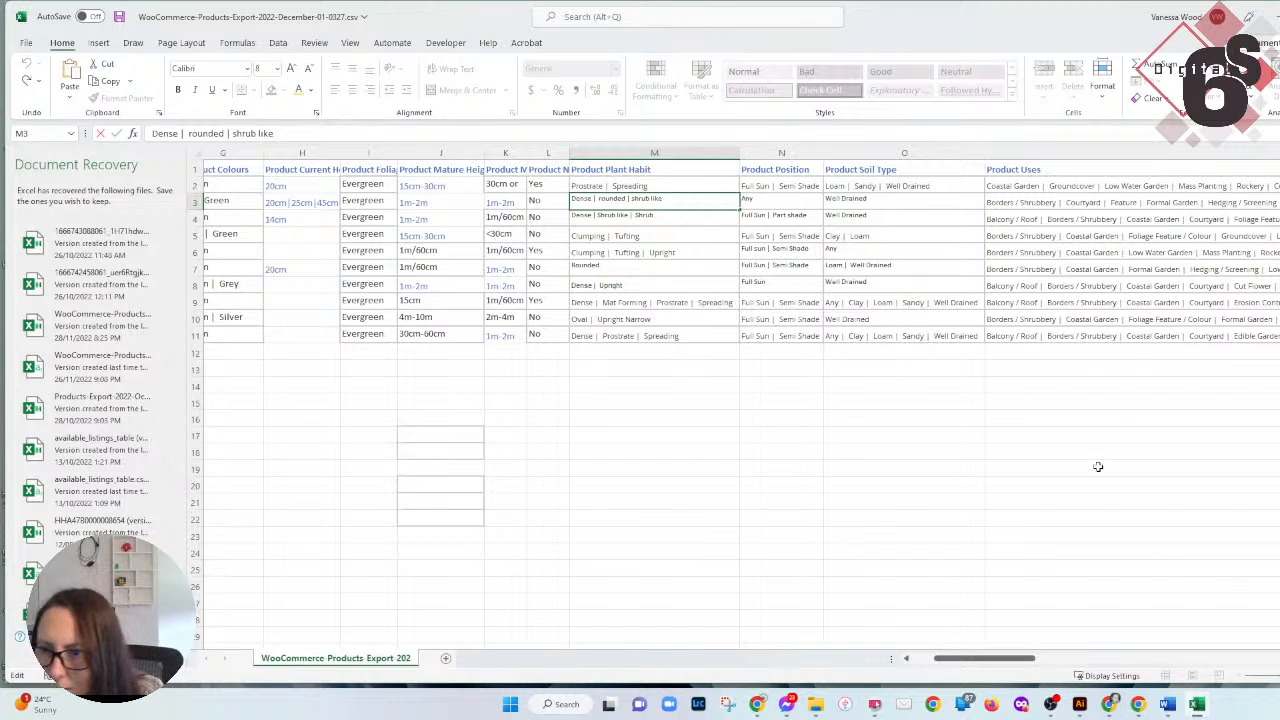
{"action": "left_click_drag", "start_coordinate": [1010, 672], "coordinate": [1026, 621]}
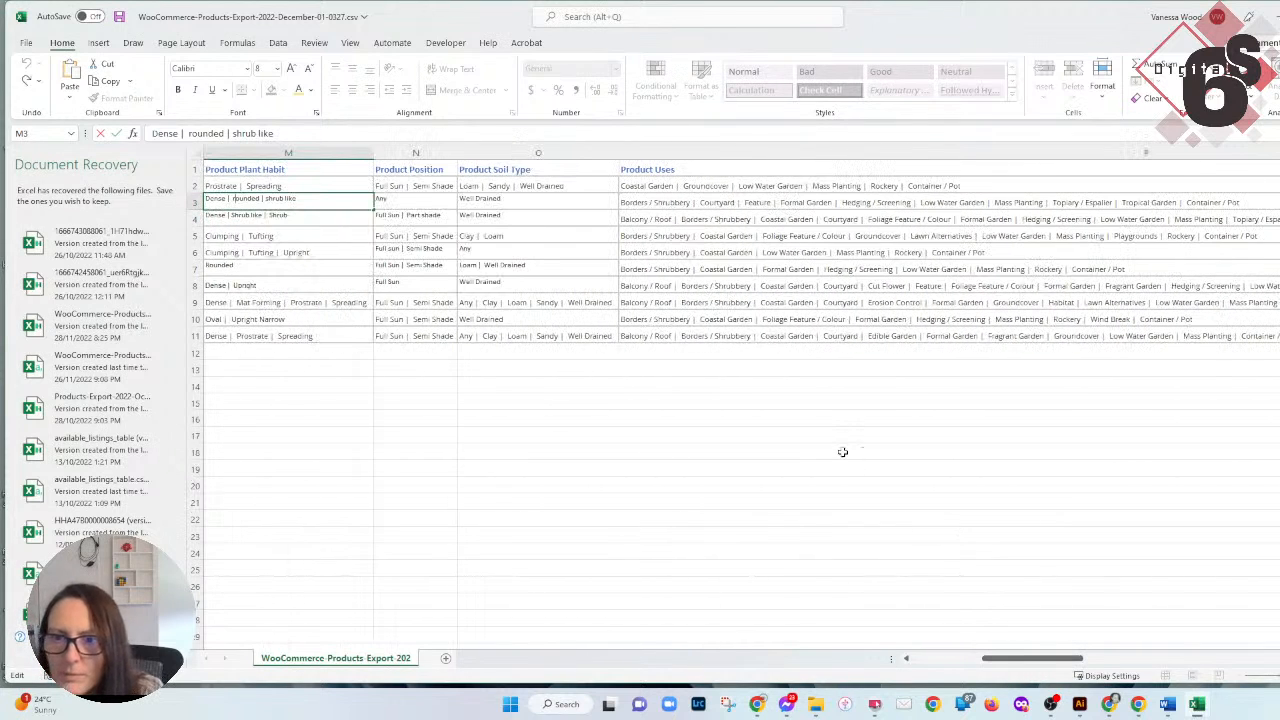
{"action": "left_click", "coordinate": [655, 203]}
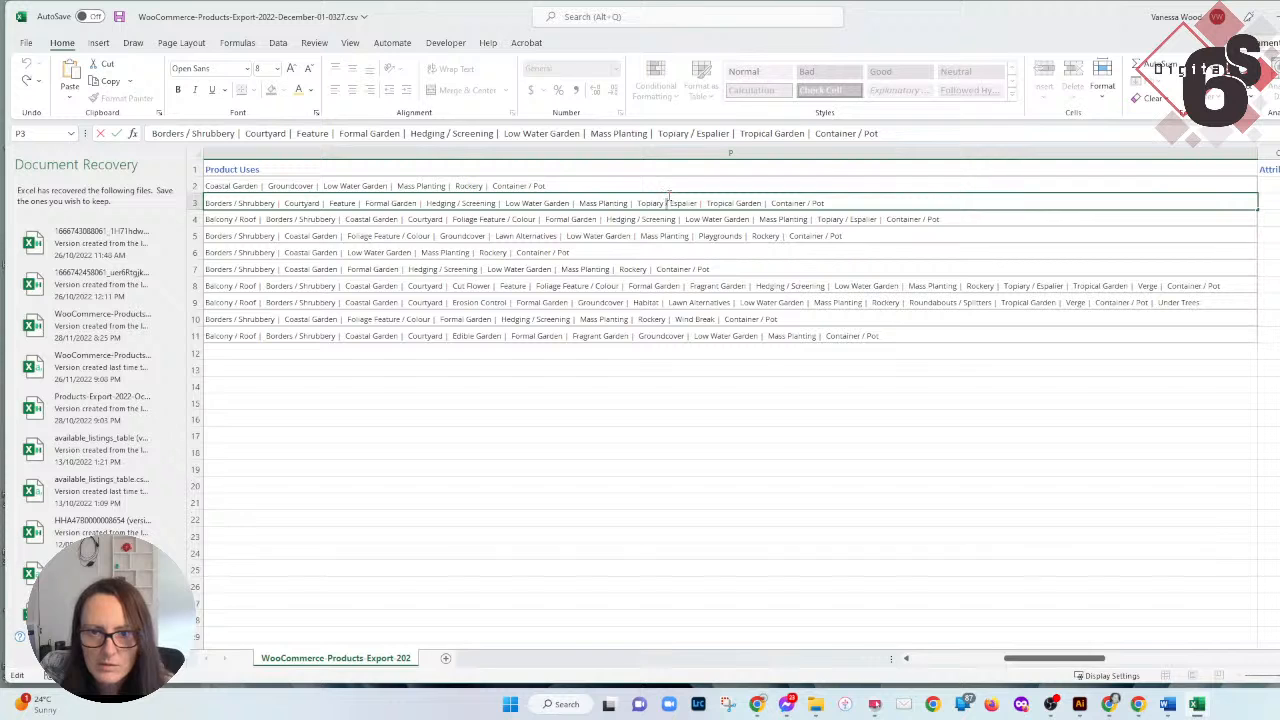
{"action": "left_click", "coordinate": [655, 238]}
{"action": "left_click_drag", "start_coordinate": [672, 337], "coordinate": [637, 207]}
{"action": "left_click", "coordinate": [350, 186], "text": "shift"}
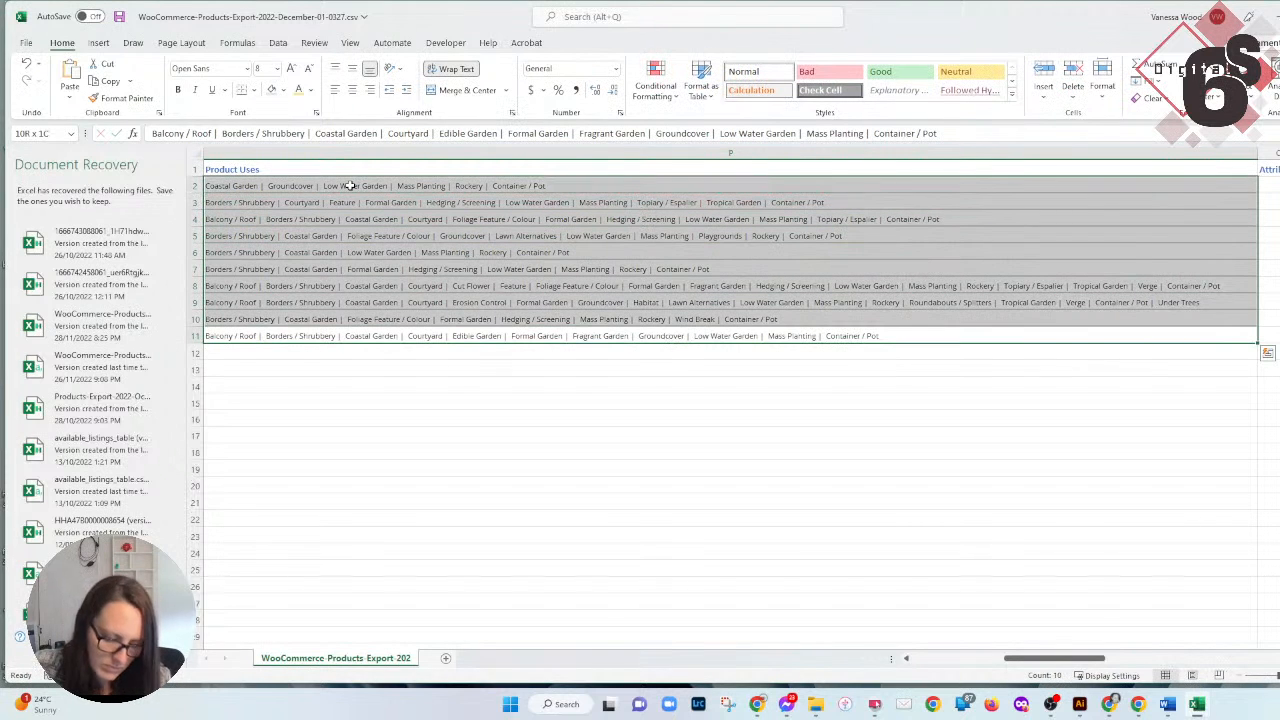
{"action": "key", "text": "ctrl+f"}
{"action": "left_click", "coordinate": [361, 471]}
{"action": "type", "text": "/"}
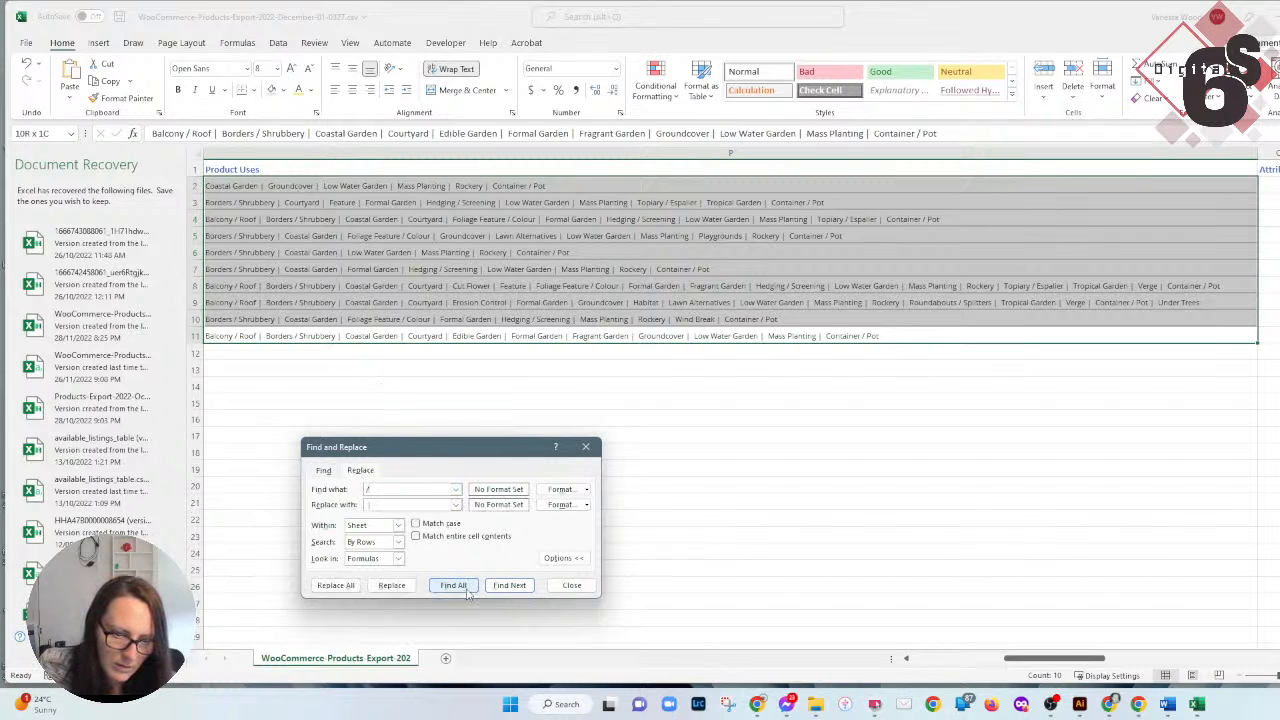
{"action": "left_click", "coordinate": [343, 586]}
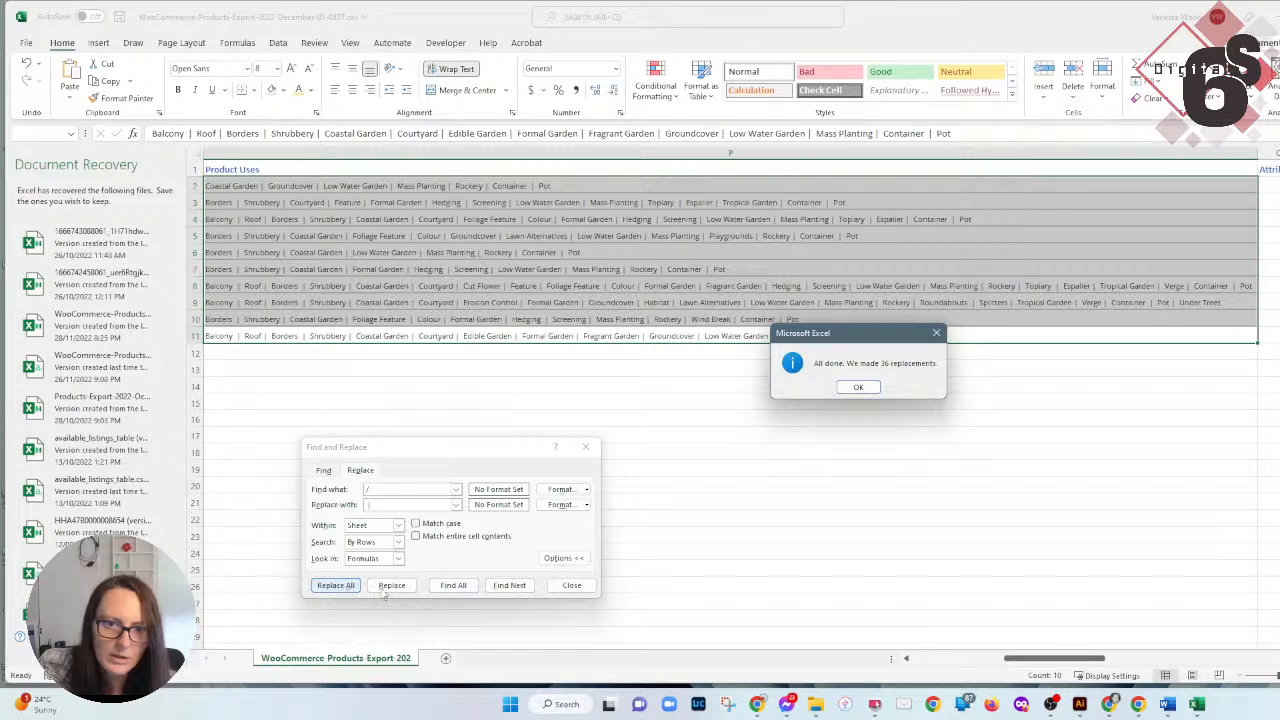
{"action": "left_click", "coordinate": [857, 391]}
{"action": "left_click", "coordinate": [817, 430]}
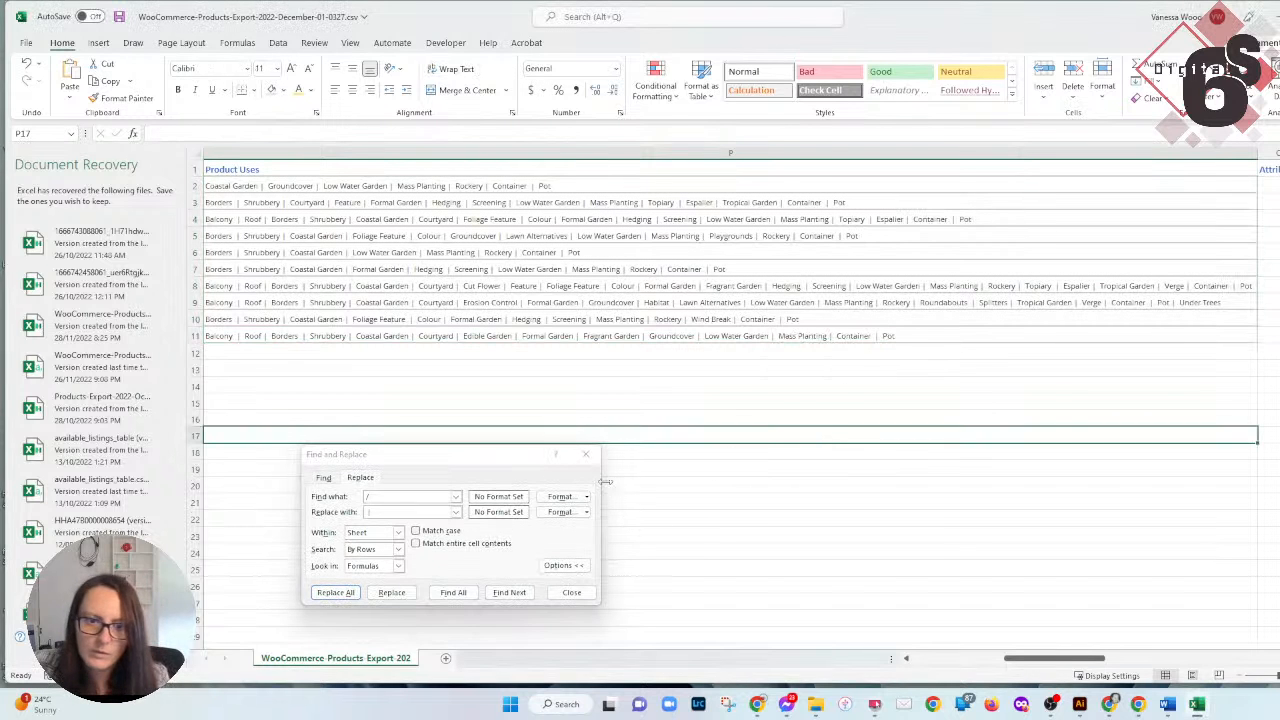
{"action": "left_click", "coordinate": [586, 454]}
Save the edited CSV export and return to the WordPress export page in Chrome.
{"action": "left_click", "coordinate": [684, 368]}
{"action": "scroll", "coordinate": [808, 378], "scroll_direction": "right", "scroll_amount": 5}
{"action": "scroll", "coordinate": [817, 380], "scroll_direction": "left", "scroll_amount": 10}
{"action": "key", "text": "ctrl+s"}
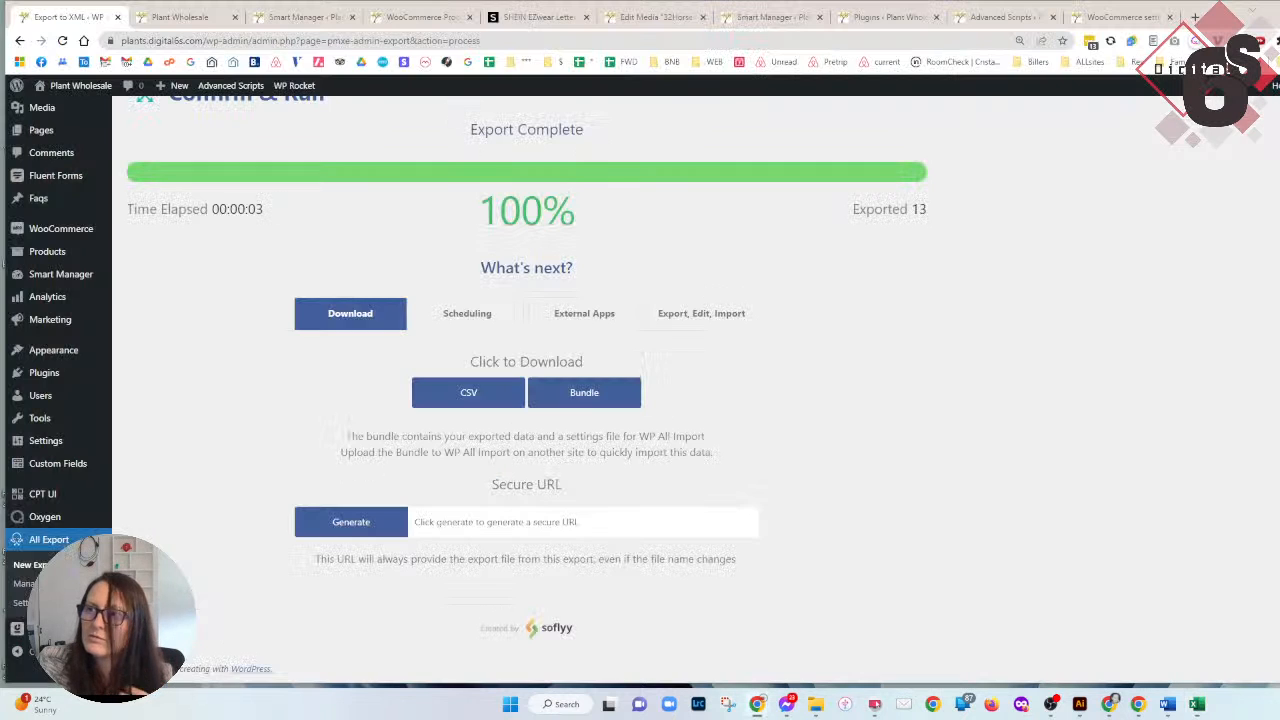
{"action": "left_click", "coordinate": [1268, 16]}
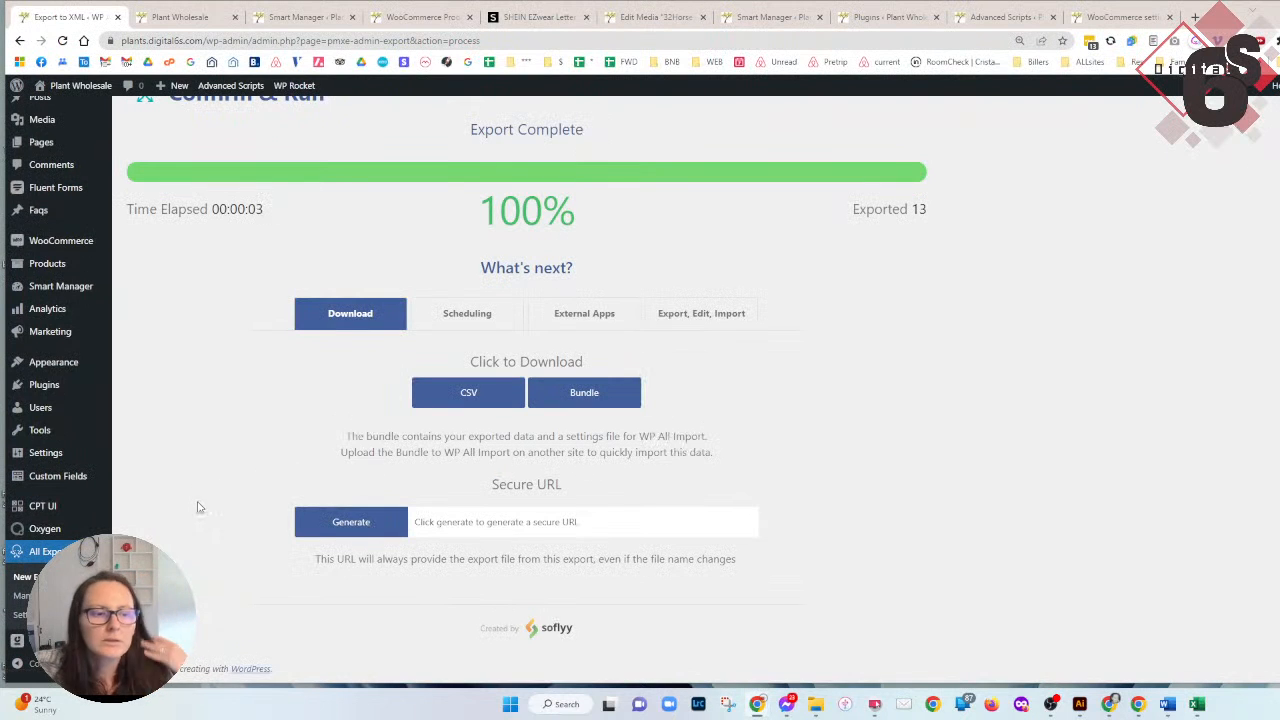
Open the site's installed plugins list and locate the WP All Import plugins.
{"action": "mouse_move", "coordinate": [60, 397]}
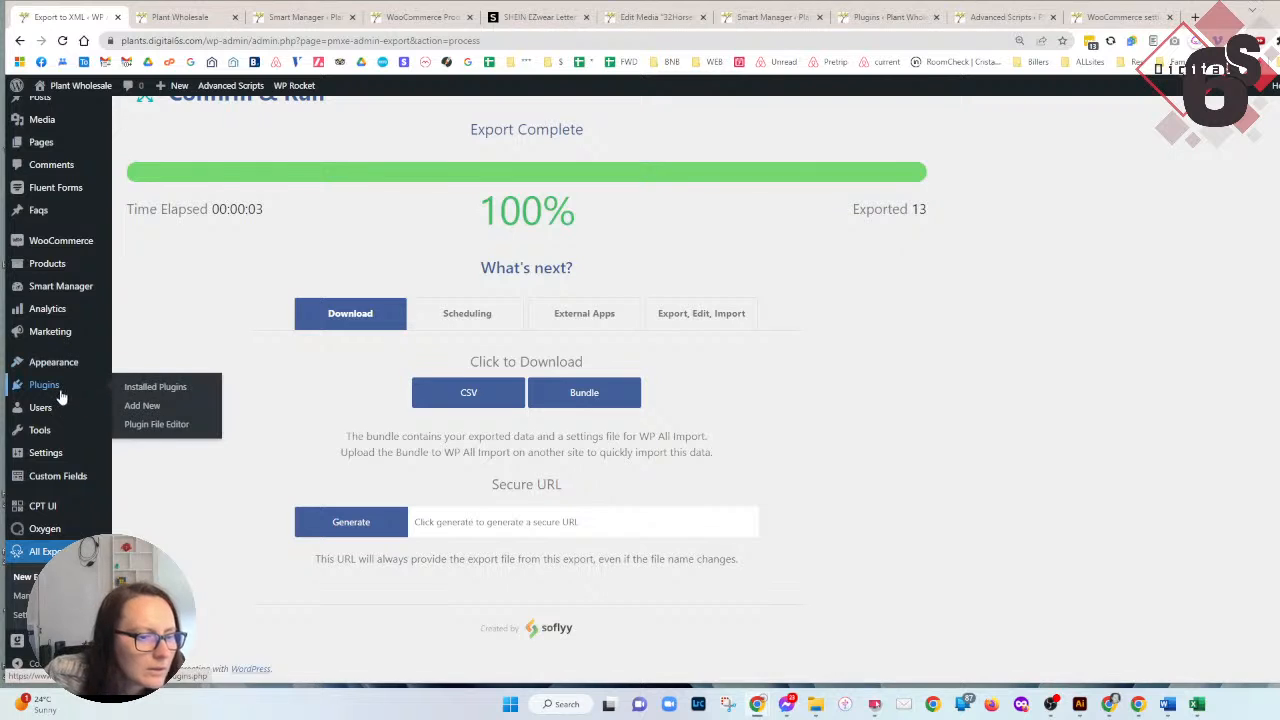
{"action": "left_click", "coordinate": [150, 388]}
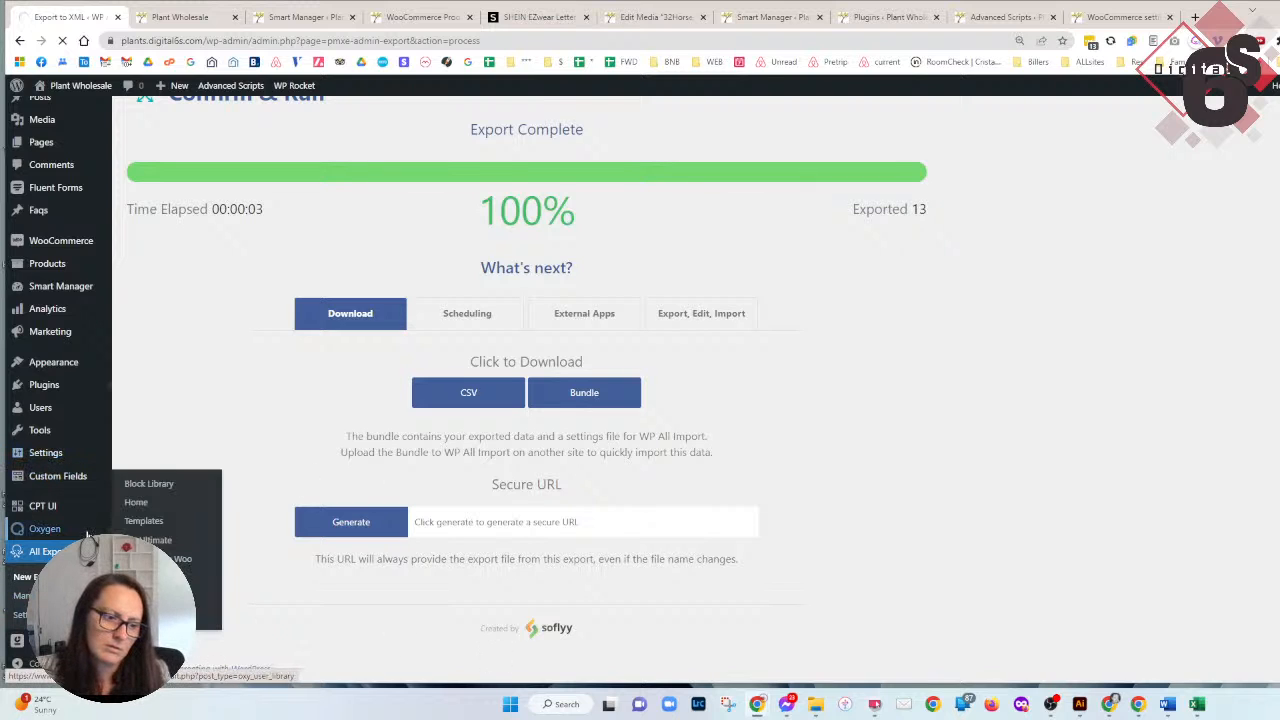
{"action": "mouse_move", "coordinate": [43, 395]}
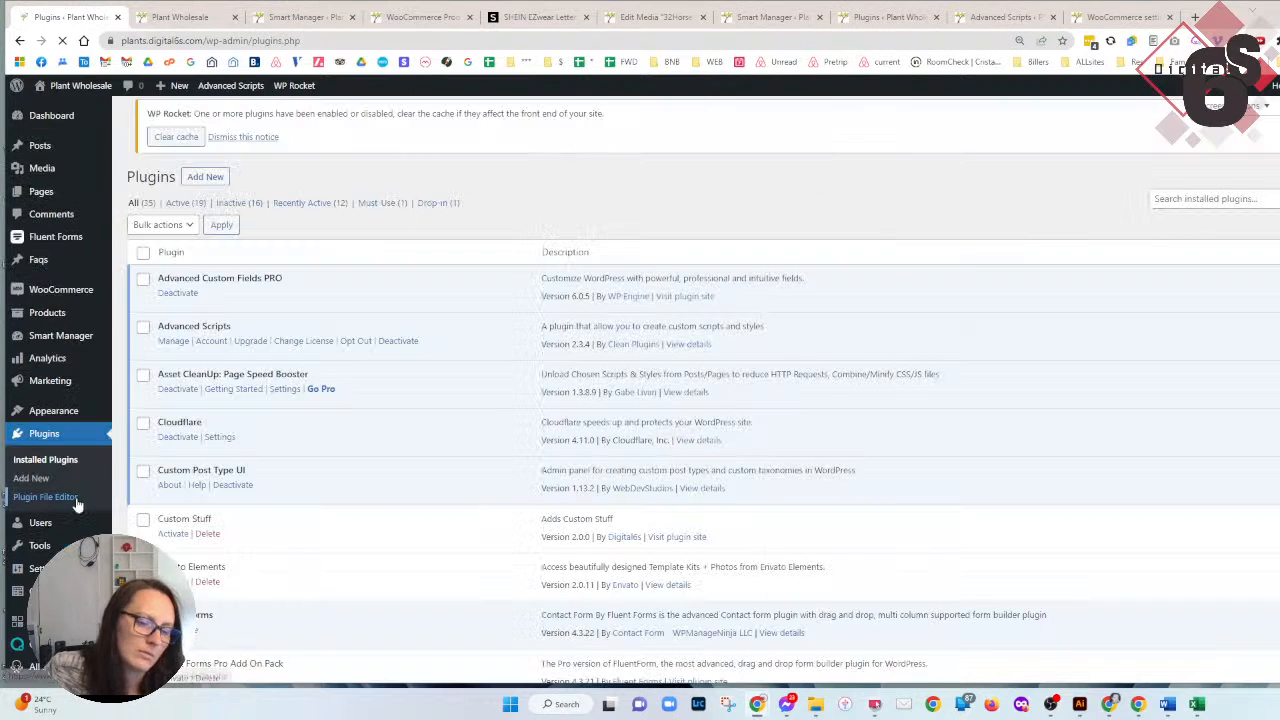
{"action": "scroll", "coordinate": [506, 484], "scroll_direction": "down", "scroll_amount": 3}
{"action": "scroll", "coordinate": [470, 500], "scroll_direction": "down", "scroll_amount": 10}
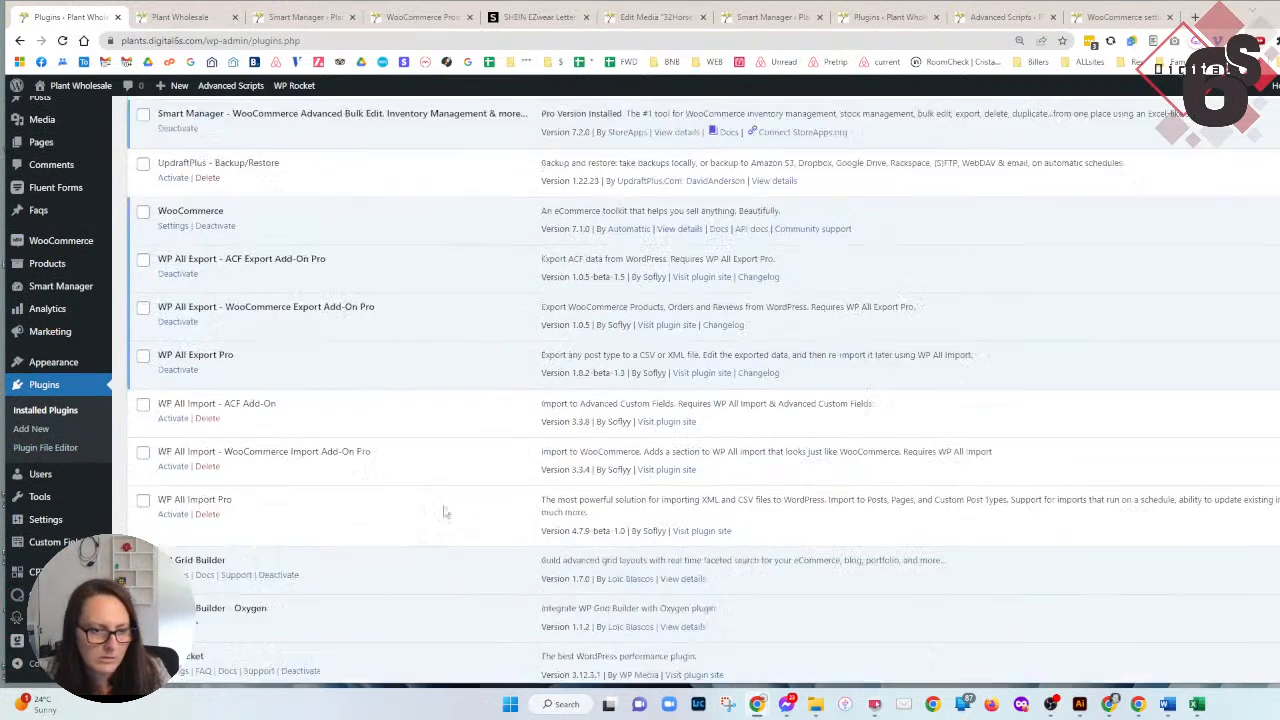
{"action": "scroll", "coordinate": [200, 460], "scroll_direction": "up", "scroll_amount": 3}
{"action": "scroll", "coordinate": [135, 495], "scroll_direction": "down", "scroll_amount": 1}
Bulk activate WP All Import Pro, its WooCommerce Import Add-On Pro and its ACF Add-On.
{"action": "left_click", "coordinate": [143, 510]}
{"action": "left_click", "coordinate": [143, 462]}
{"action": "left_click", "coordinate": [143, 414]}
{"action": "scroll", "coordinate": [229, 444], "scroll_direction": "down", "scroll_amount": 2}
{"action": "left_click", "coordinate": [178, 611]}
{"action": "left_click", "coordinate": [180, 553]}
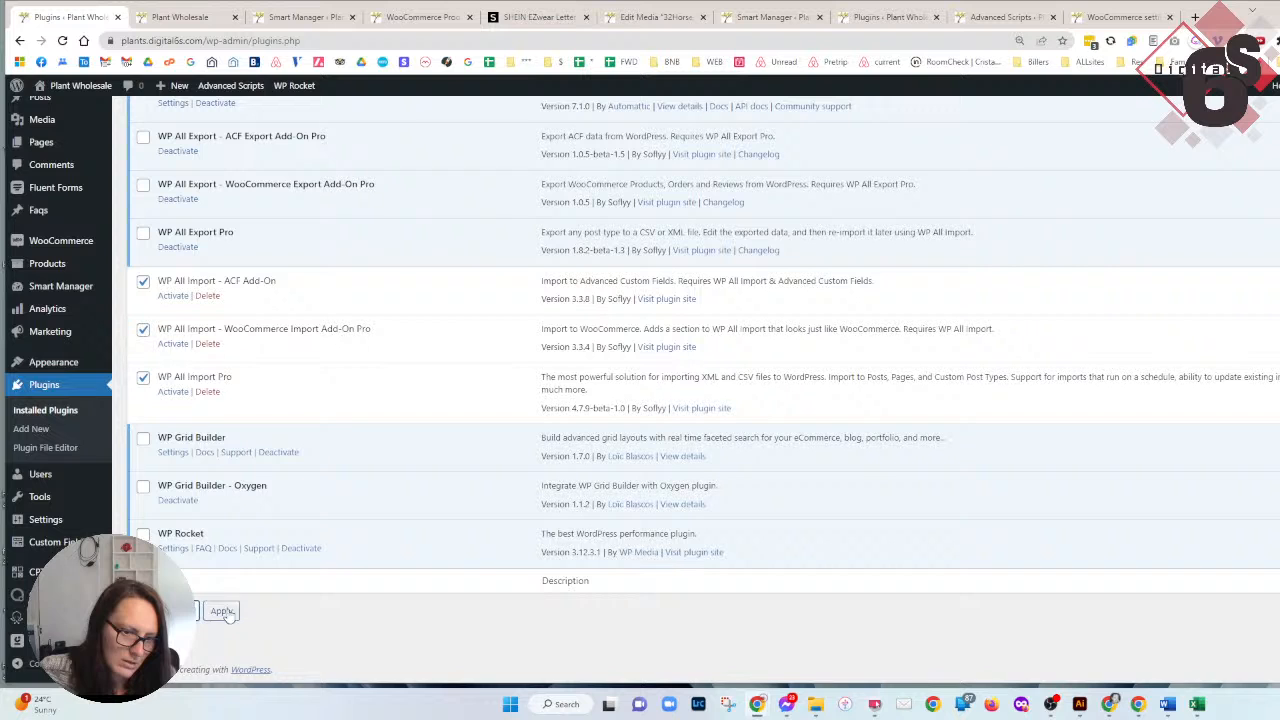
{"action": "left_click", "coordinate": [221, 611]}
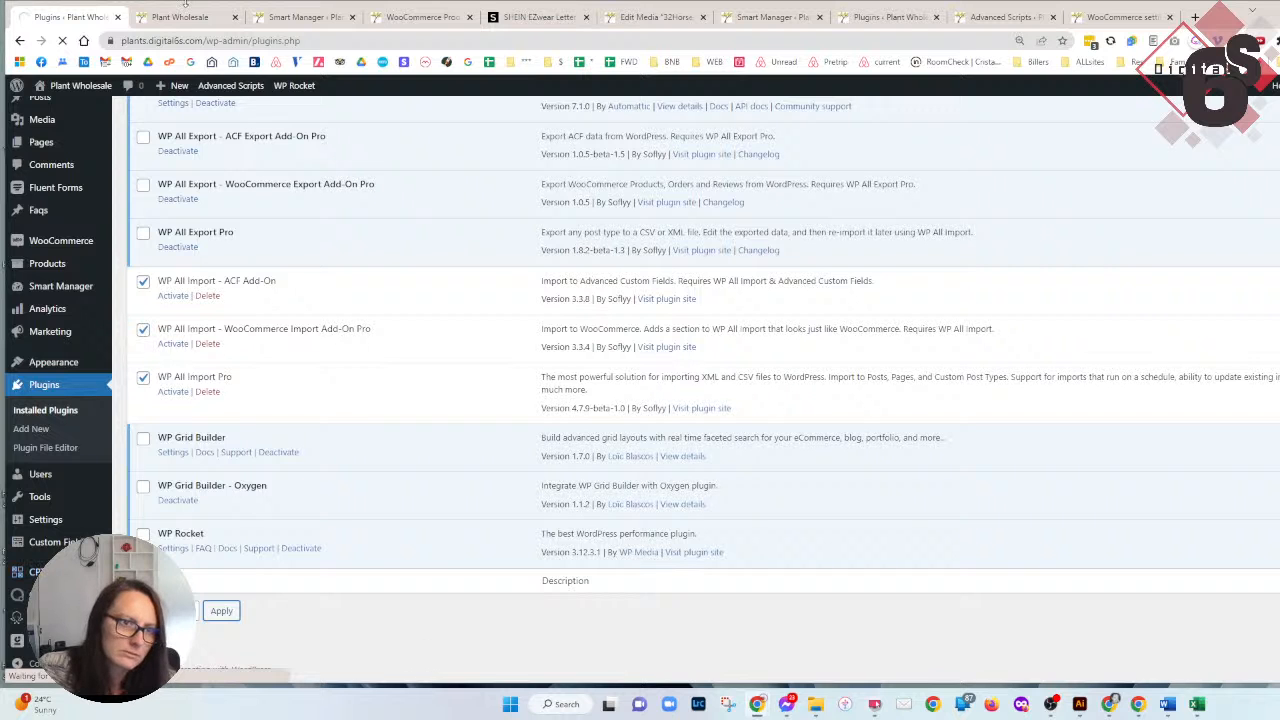
Switch to the Plant Wholesale browser tab and open the site's WordPress dashboard there.
{"action": "mouse_move", "coordinate": [60, 702]}
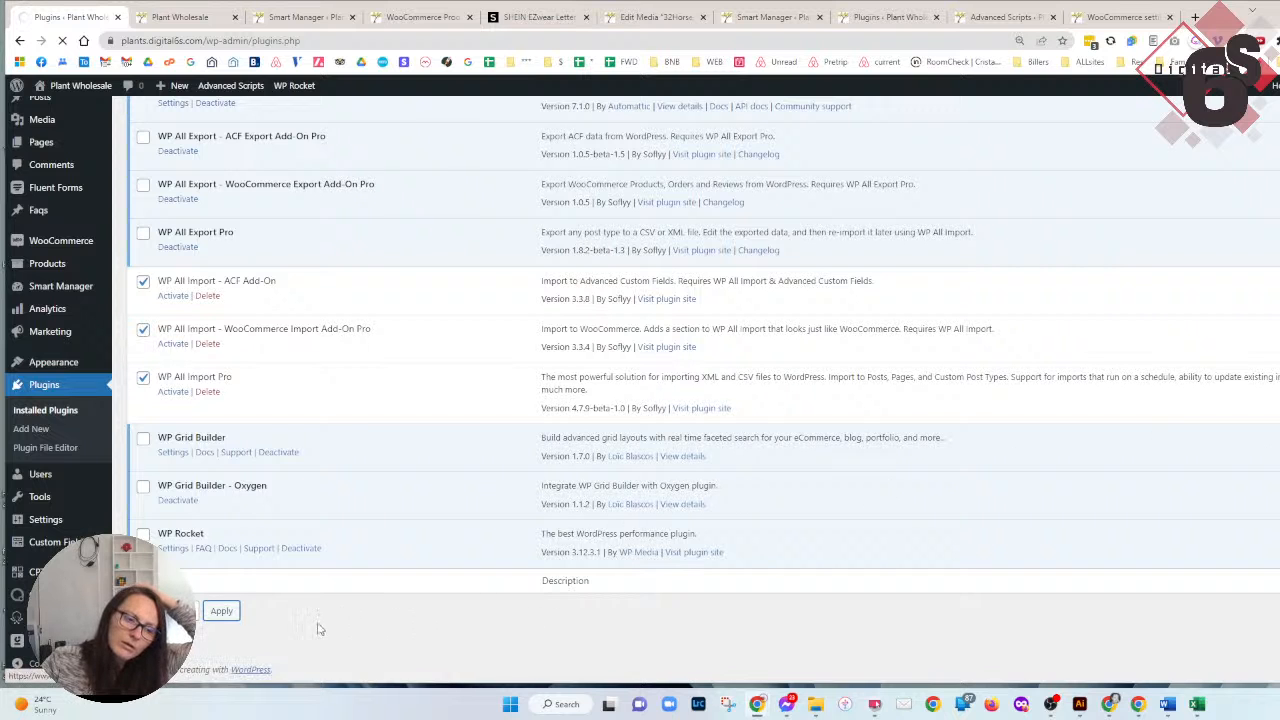
{"action": "left_click", "coordinate": [190, 18]}
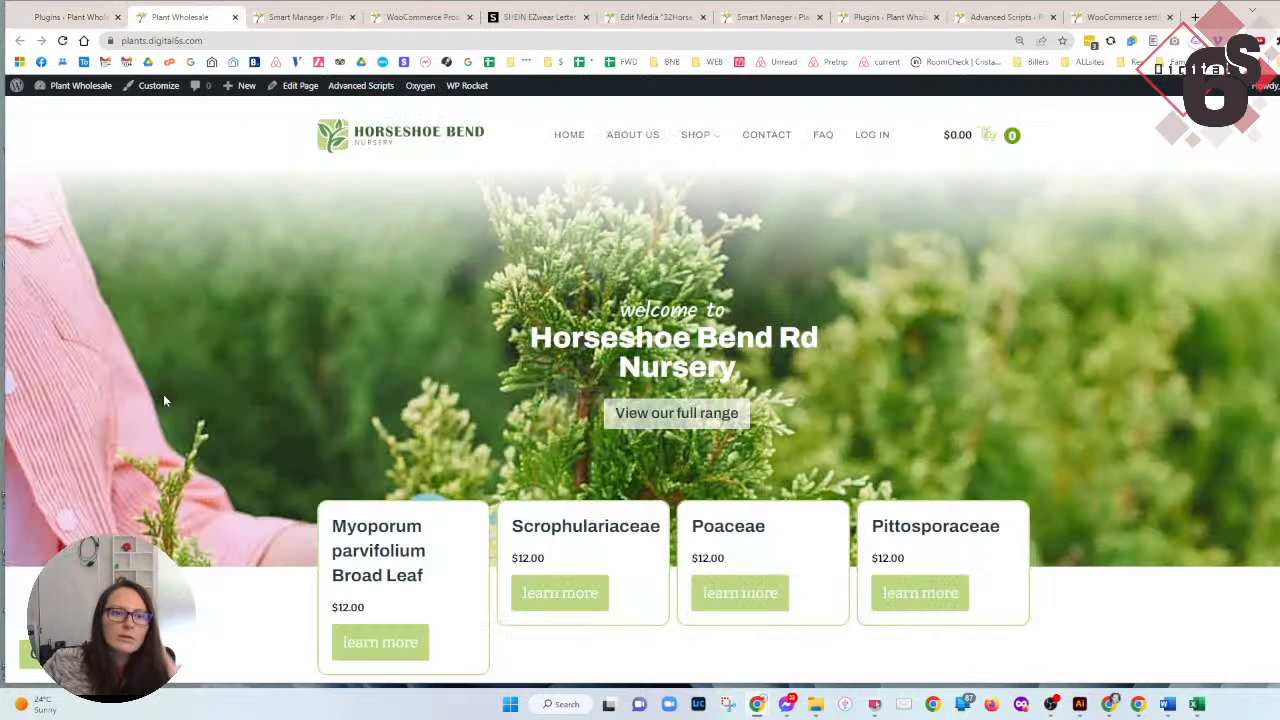
{"action": "left_click", "coordinate": [18, 88]}
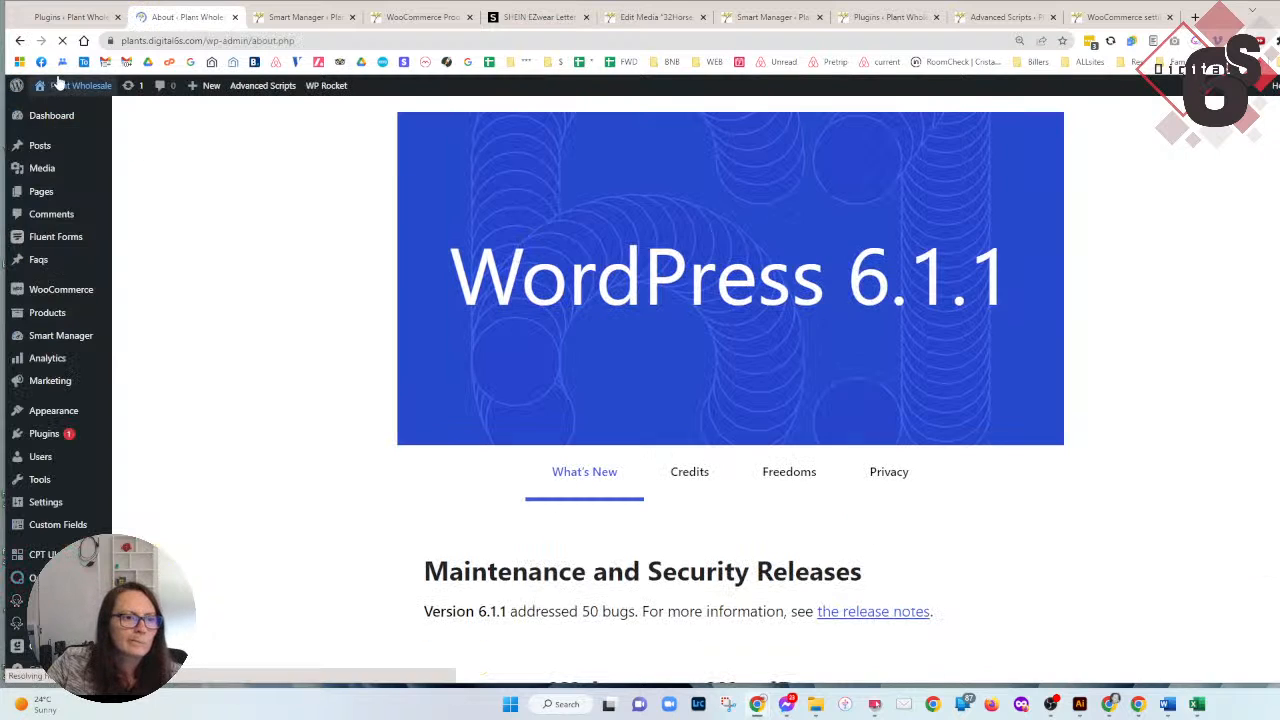
{"action": "scroll", "coordinate": [86, 290], "scroll_direction": "down", "scroll_amount": 10}
{"action": "mouse_move", "coordinate": [84, 470]}
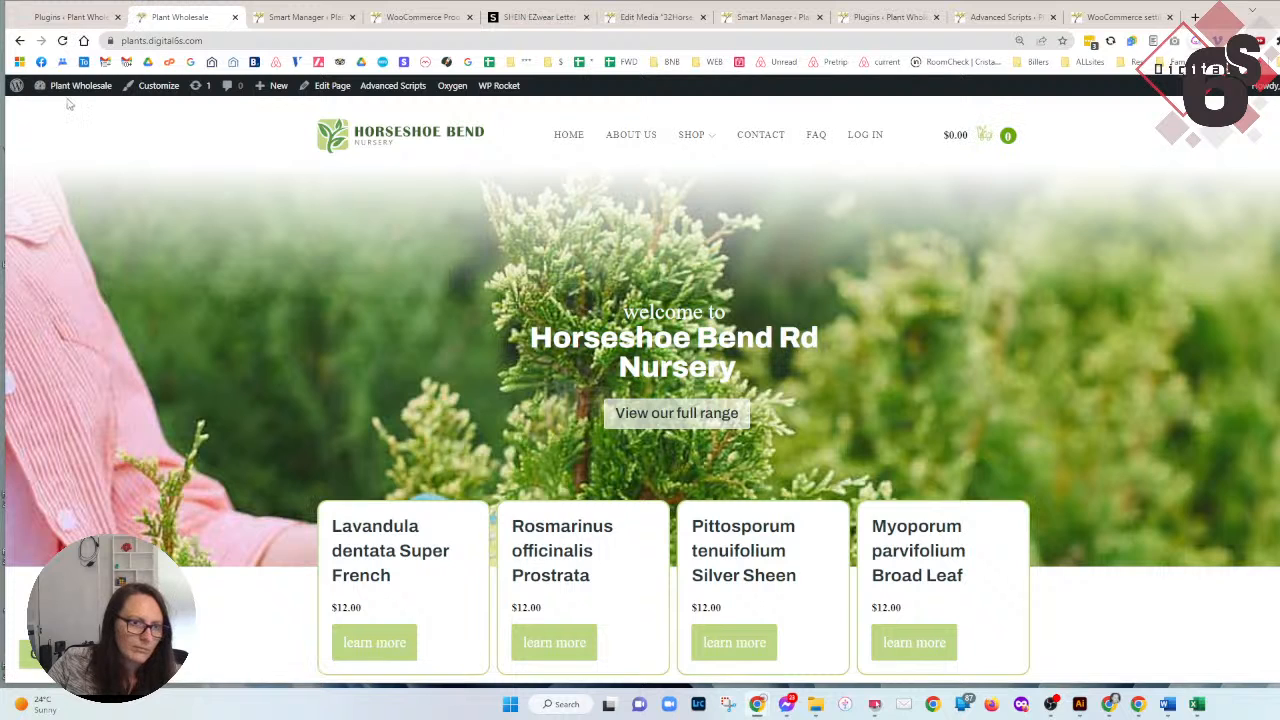
{"action": "left_click", "coordinate": [60, 88]}
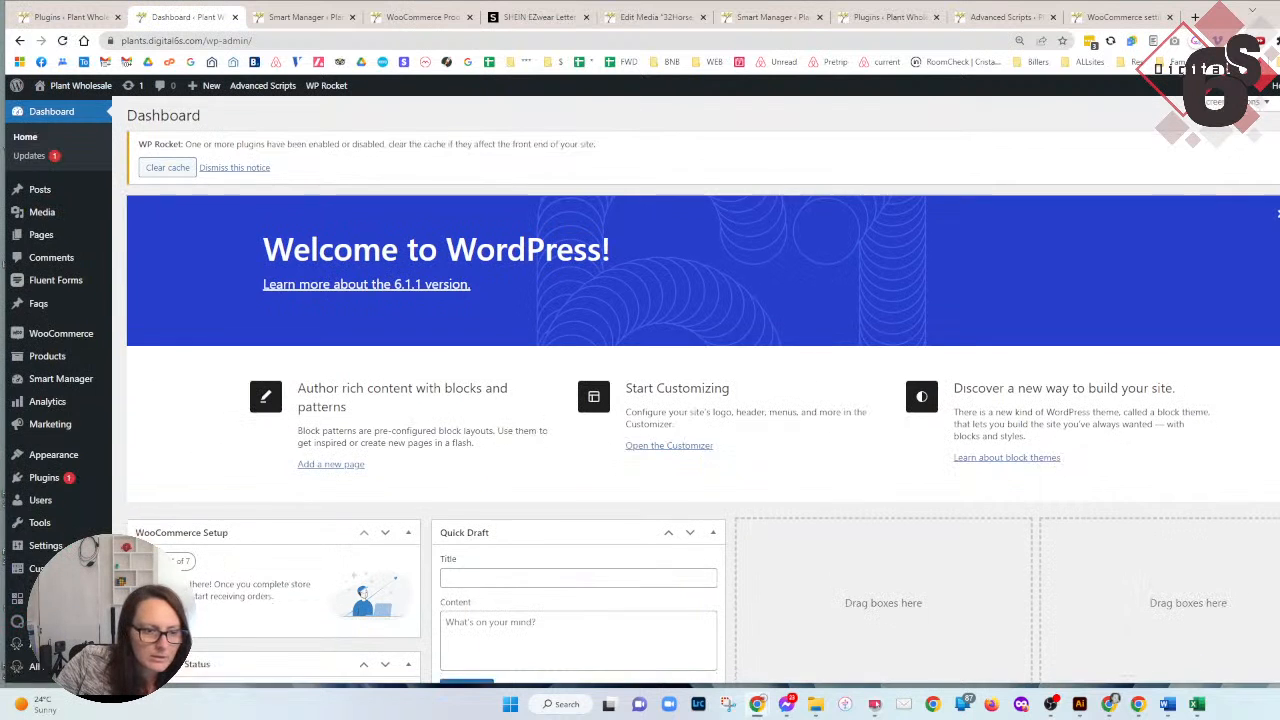
Start a new import in WP All Import and choose to upload a file from the computer.
{"action": "scroll", "coordinate": [200, 480], "scroll_direction": "down", "scroll_amount": 2}
{"action": "mouse_move", "coordinate": [60, 522]}
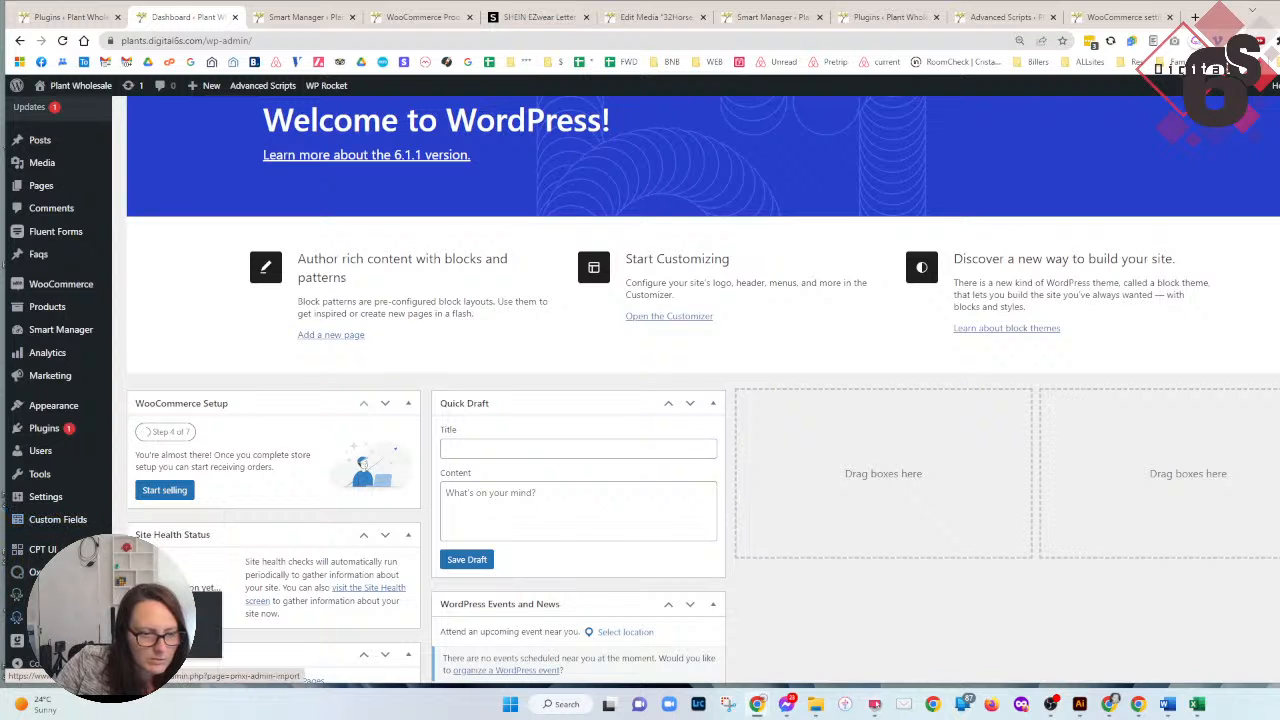
{"action": "left_click", "coordinate": [142, 603]}
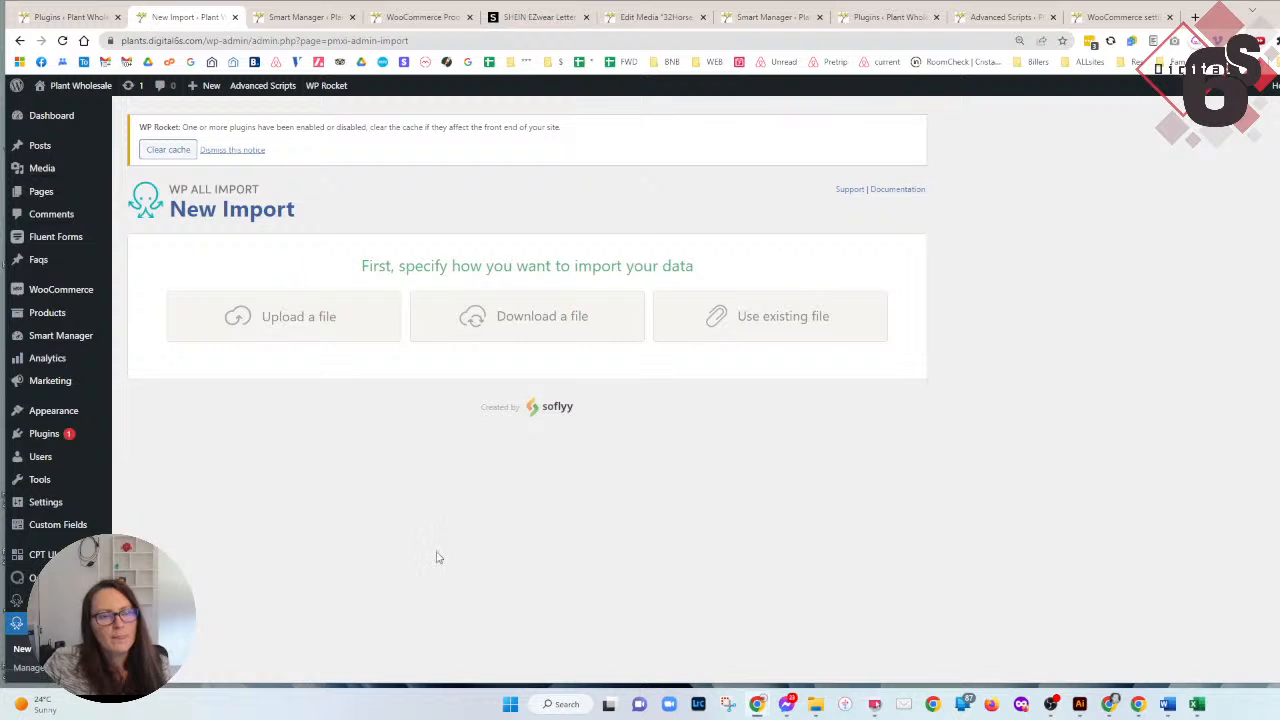
{"action": "left_click", "coordinate": [287, 330]}
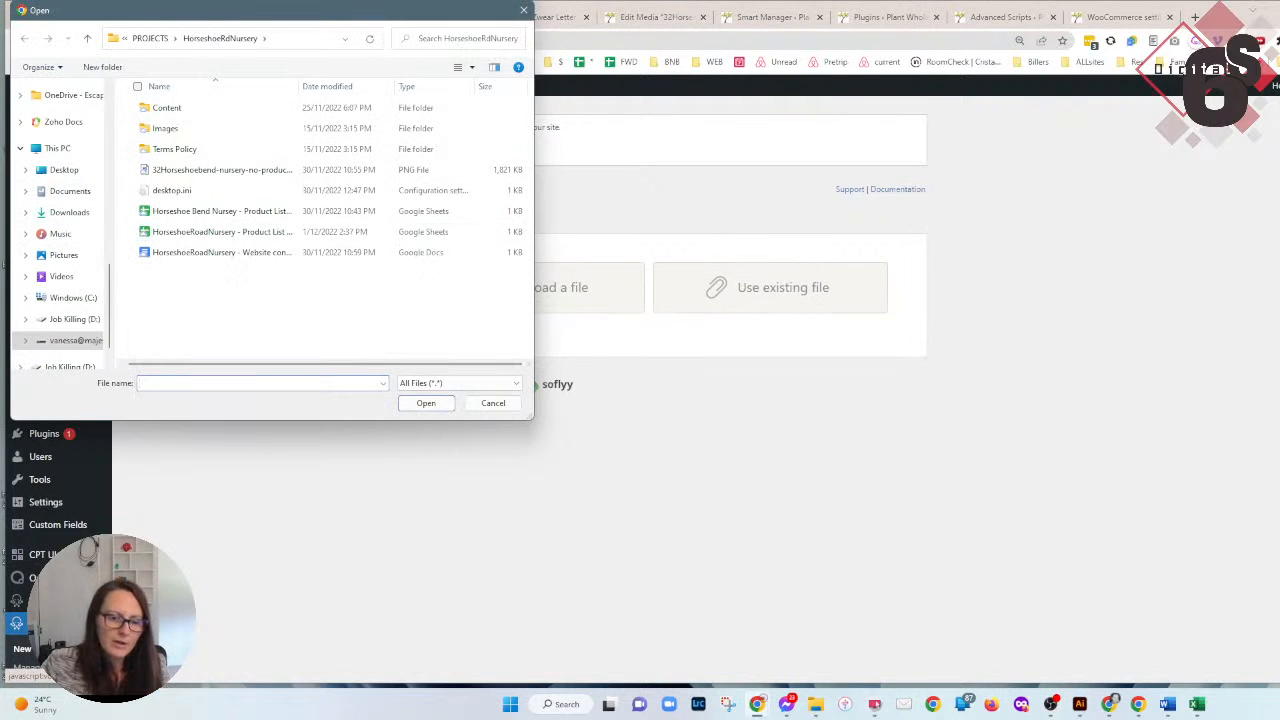
Check in Excel's recent files which folder holds WooCommerce-Products-Export-2022-December-01-0327.csv, and return to the upload dialog.
{"action": "left_click", "coordinate": [609, 704]}
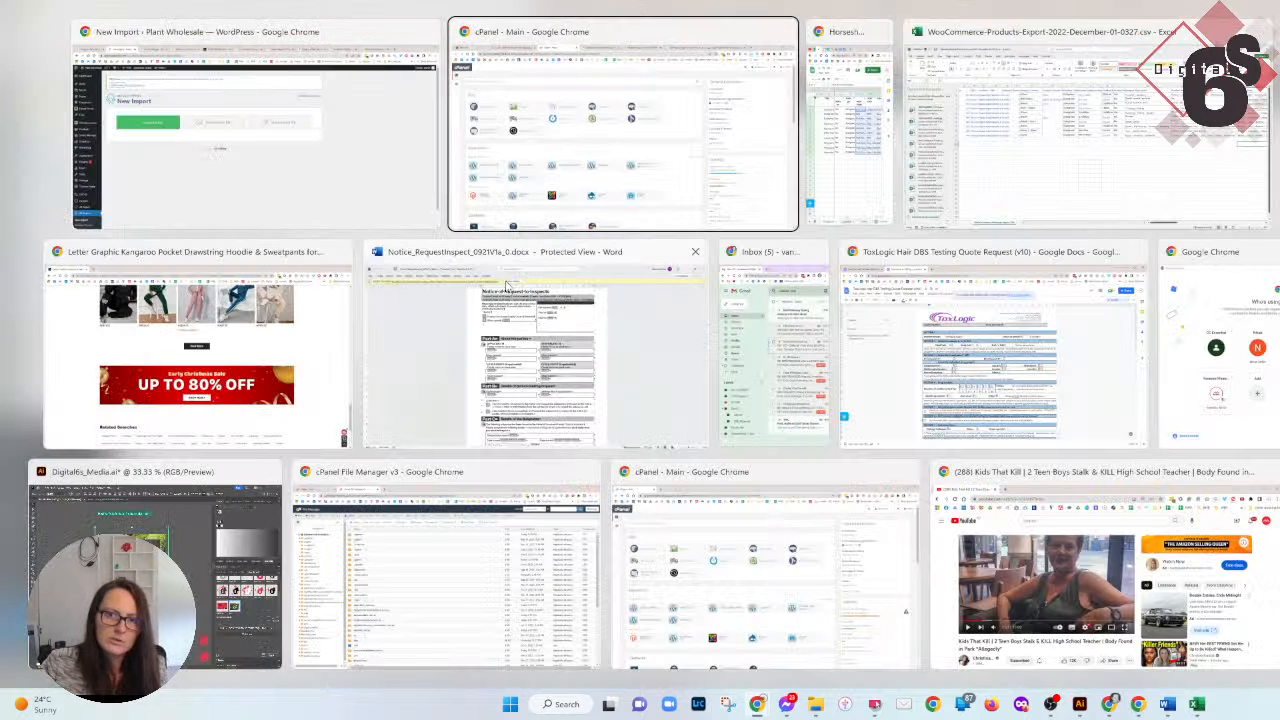
{"action": "left_click", "coordinate": [946, 177]}
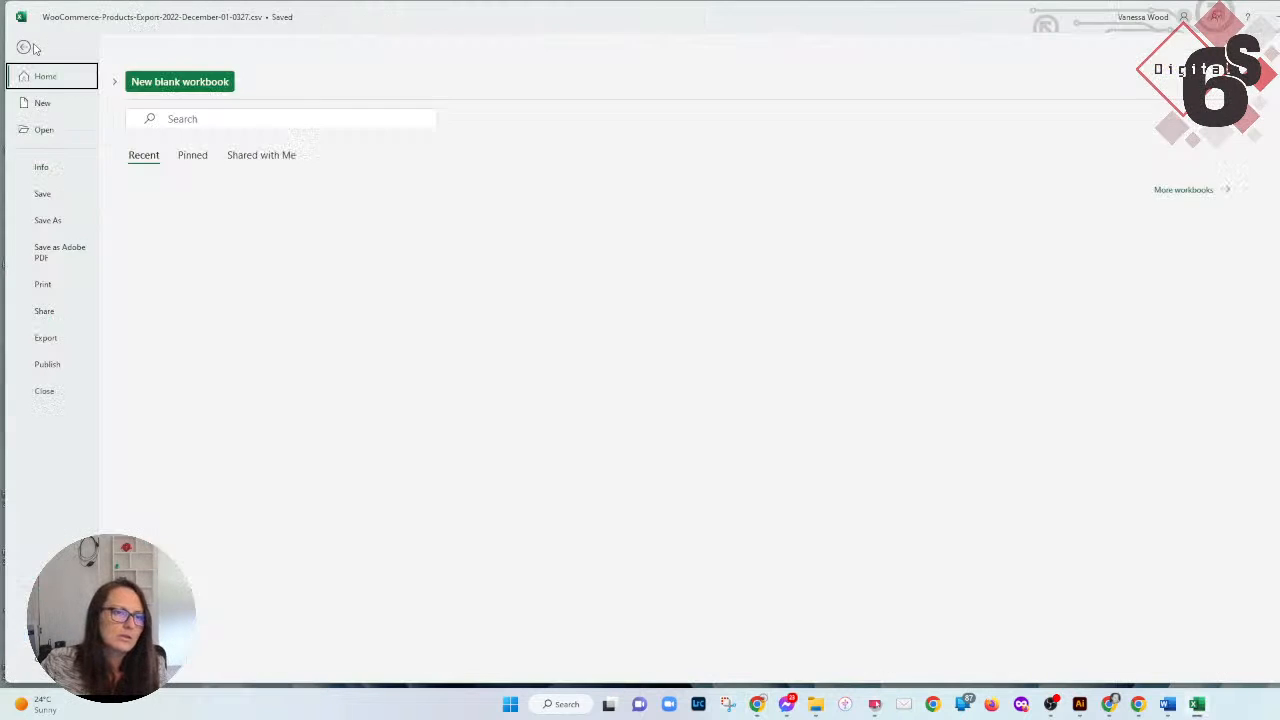
{"action": "left_click", "coordinate": [30, 43]}
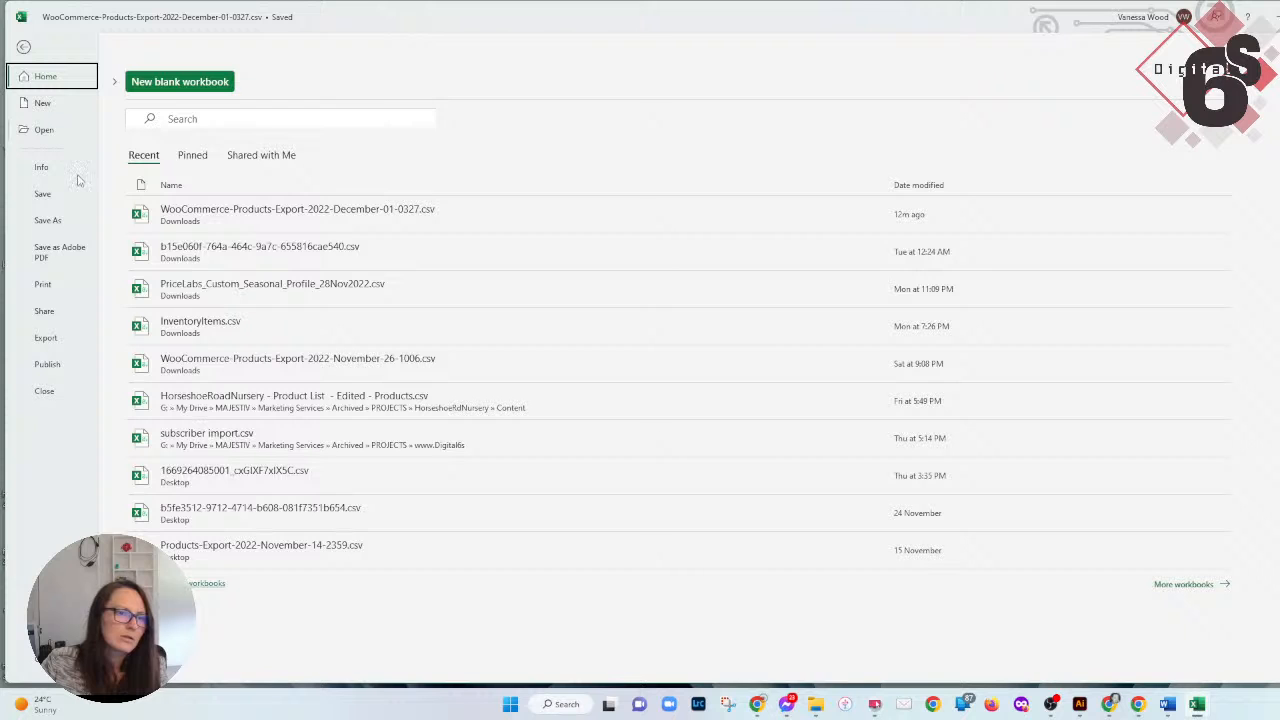
{"action": "right_click", "coordinate": [257, 216]}
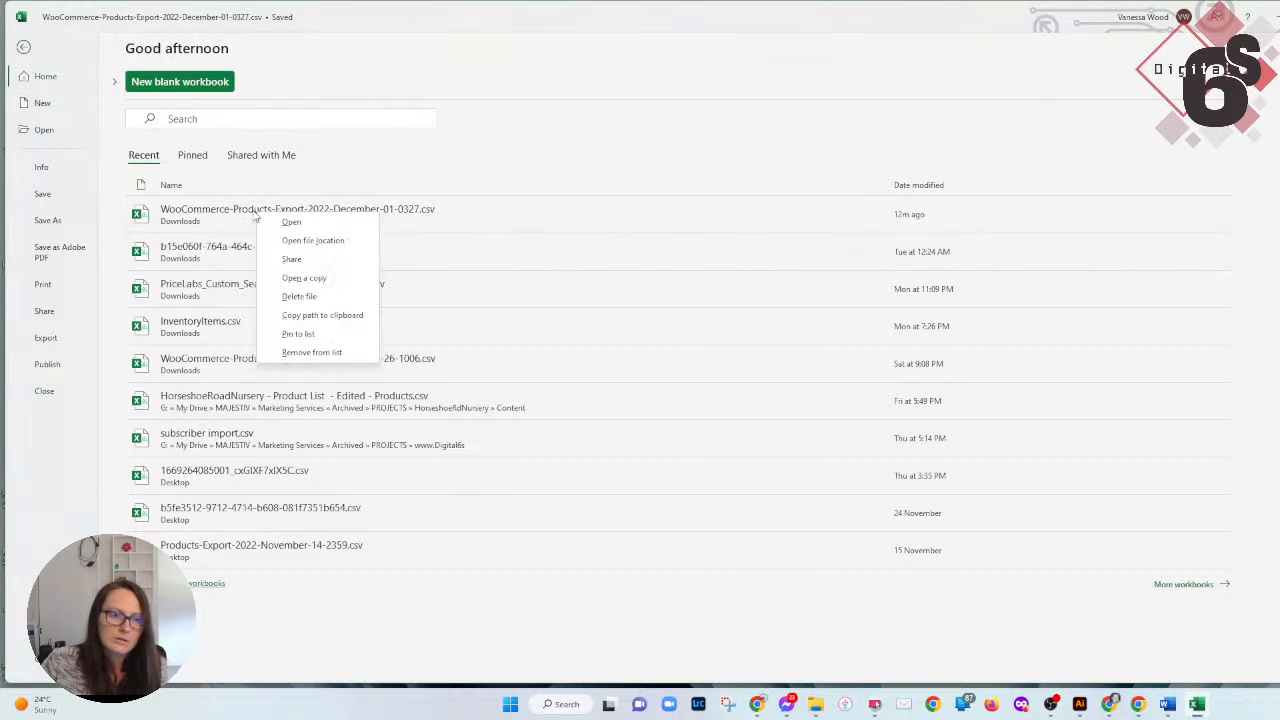
{"action": "left_click", "coordinate": [161, 213]}
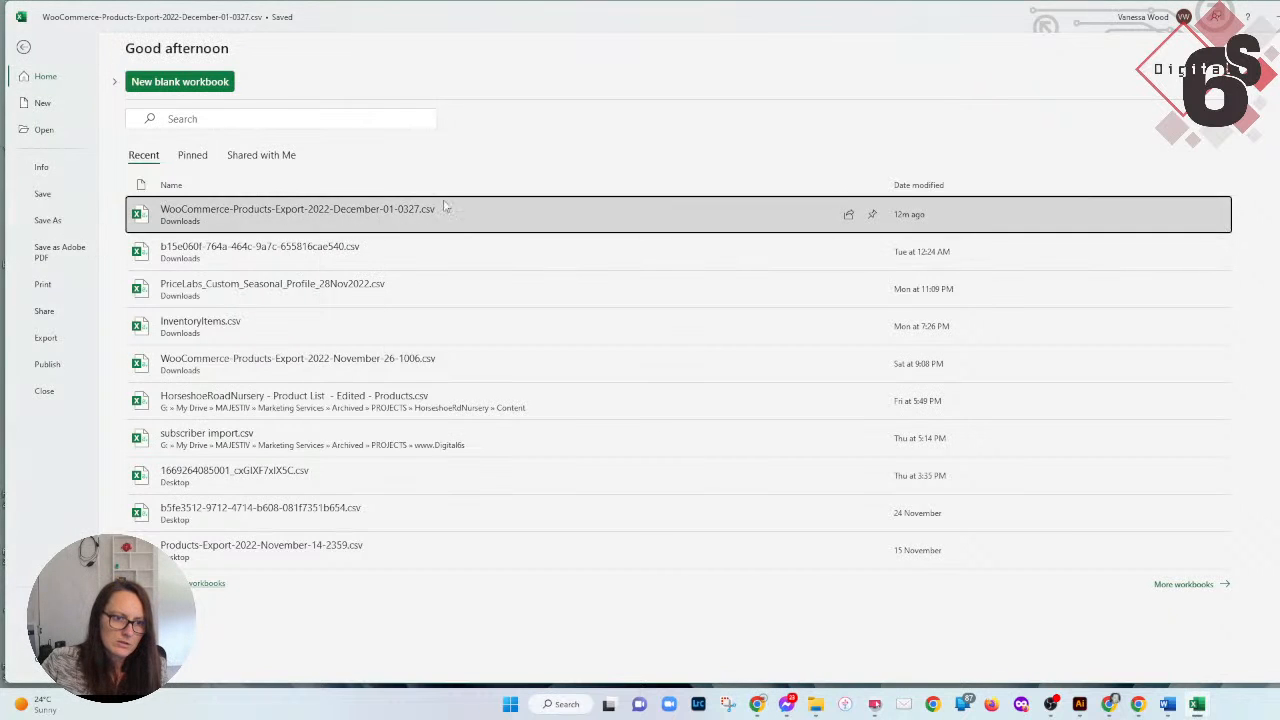
{"action": "left_click_drag", "start_coordinate": [140, 17], "coordinate": [188, 34]}
{"action": "key", "text": "alt+Tab"}
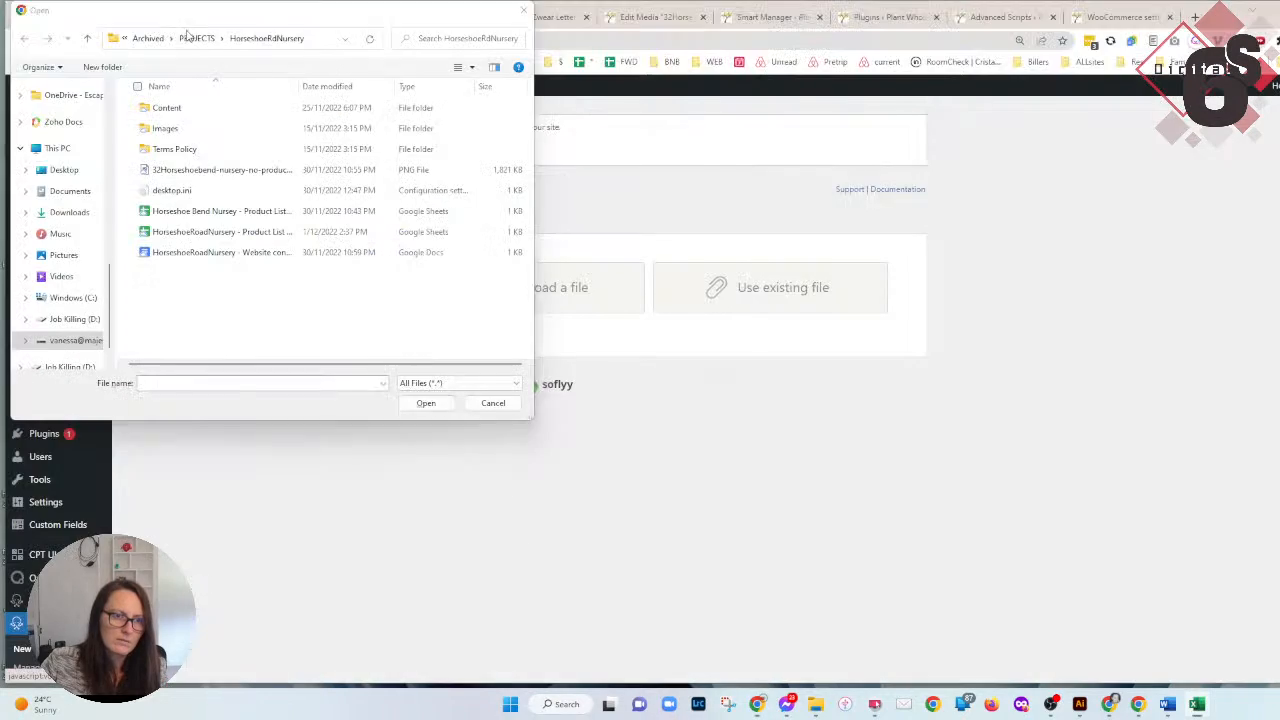
Look through the Downloads folder for the exported WooCommerce products CSV from December 2022.
{"action": "left_click", "coordinate": [68, 213]}
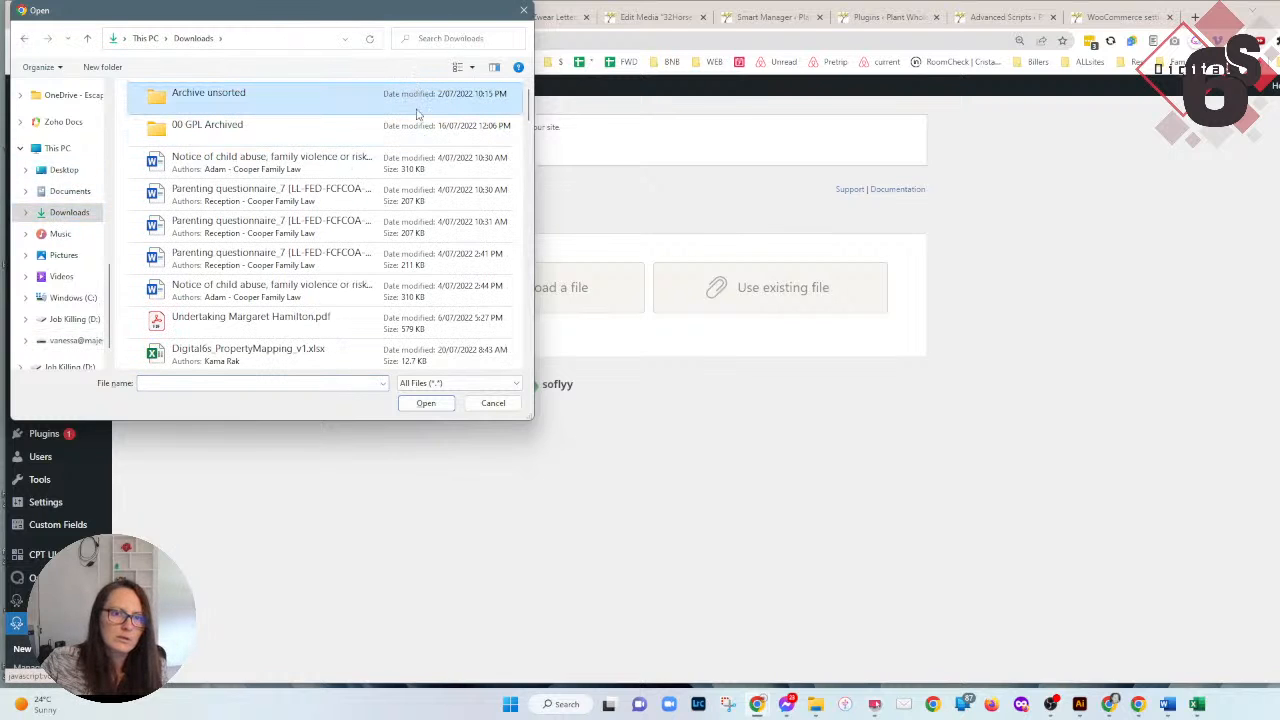
{"action": "scroll", "coordinate": [318, 135], "scroll_direction": "down", "scroll_amount": 10}
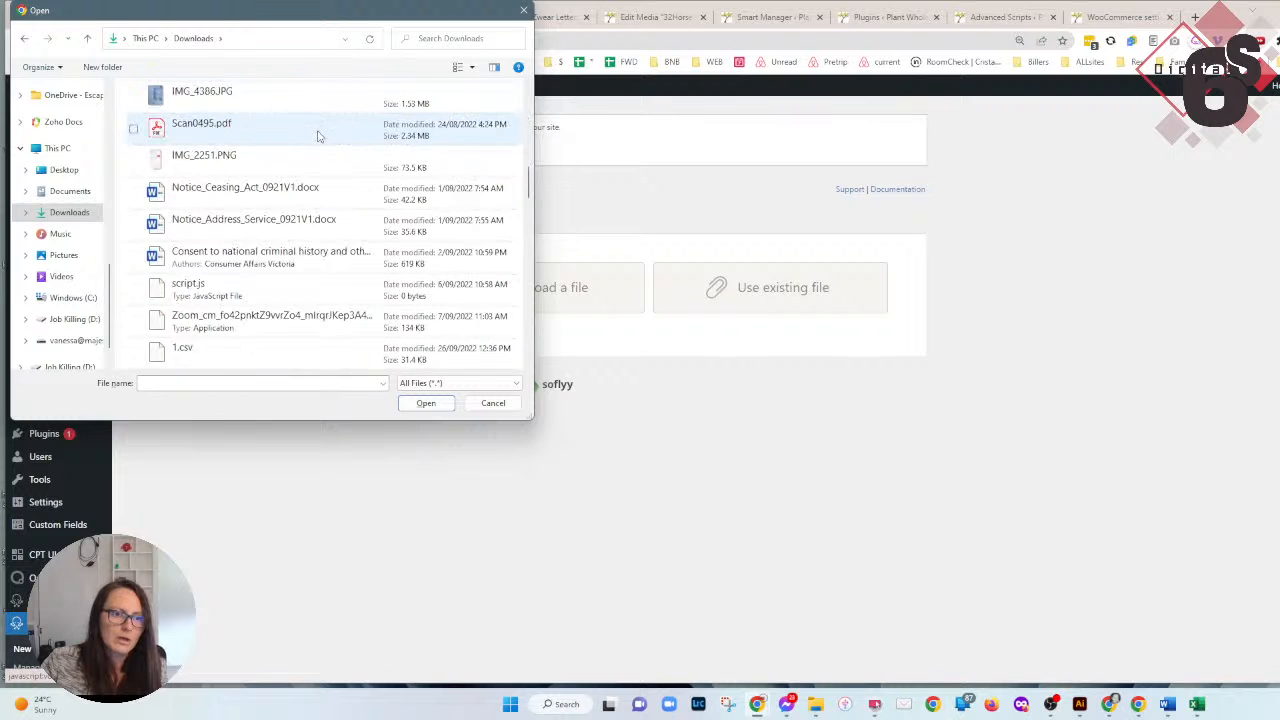
{"action": "scroll", "coordinate": [312, 138], "scroll_direction": "down", "scroll_amount": 4}
{"action": "scroll", "coordinate": [311, 139], "scroll_direction": "up", "scroll_amount": 5}
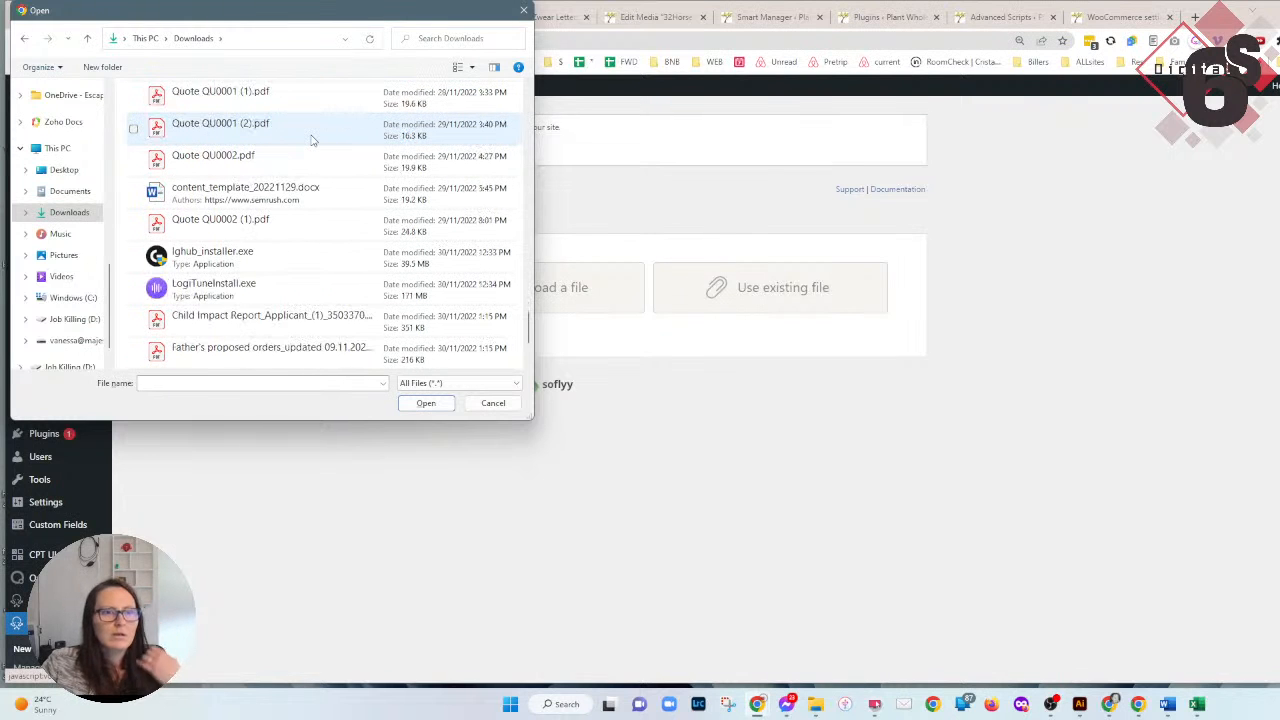
{"action": "scroll", "coordinate": [310, 143], "scroll_direction": "down", "scroll_amount": 2}
{"action": "scroll", "coordinate": [310, 143], "scroll_direction": "down", "scroll_amount": 2}
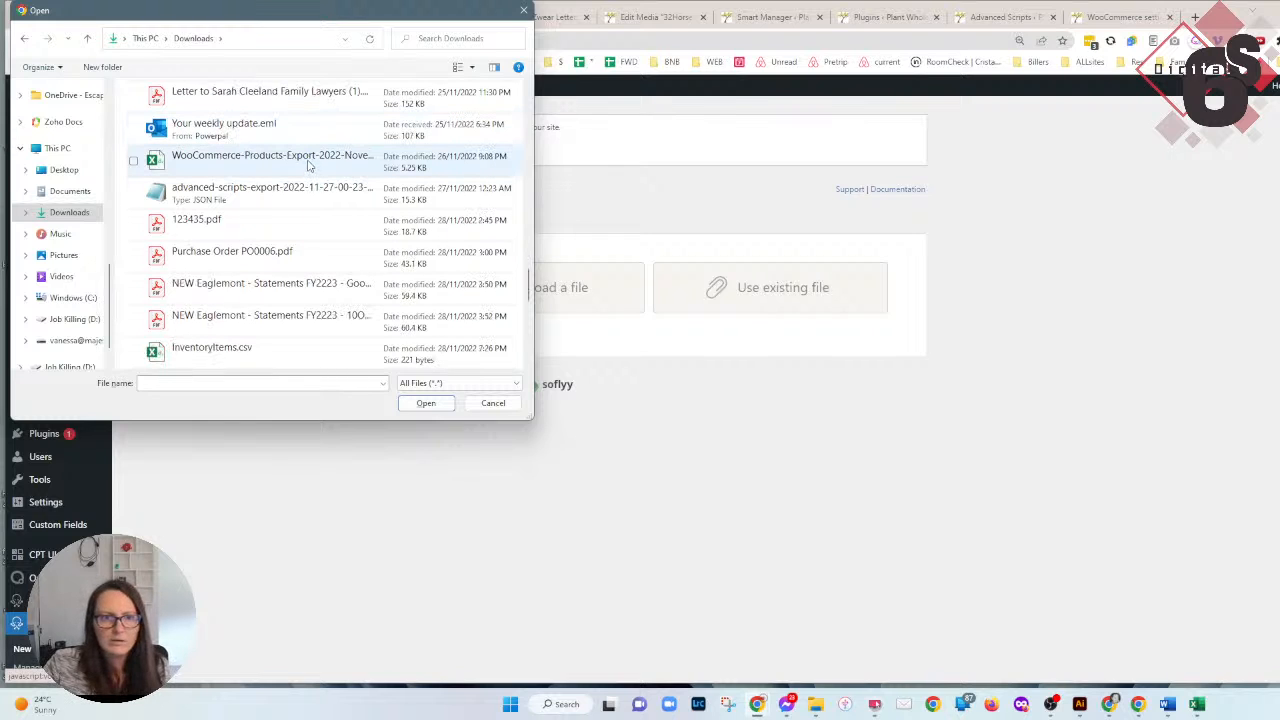
{"action": "scroll", "coordinate": [257, 329], "scroll_direction": "down", "scroll_amount": 4}
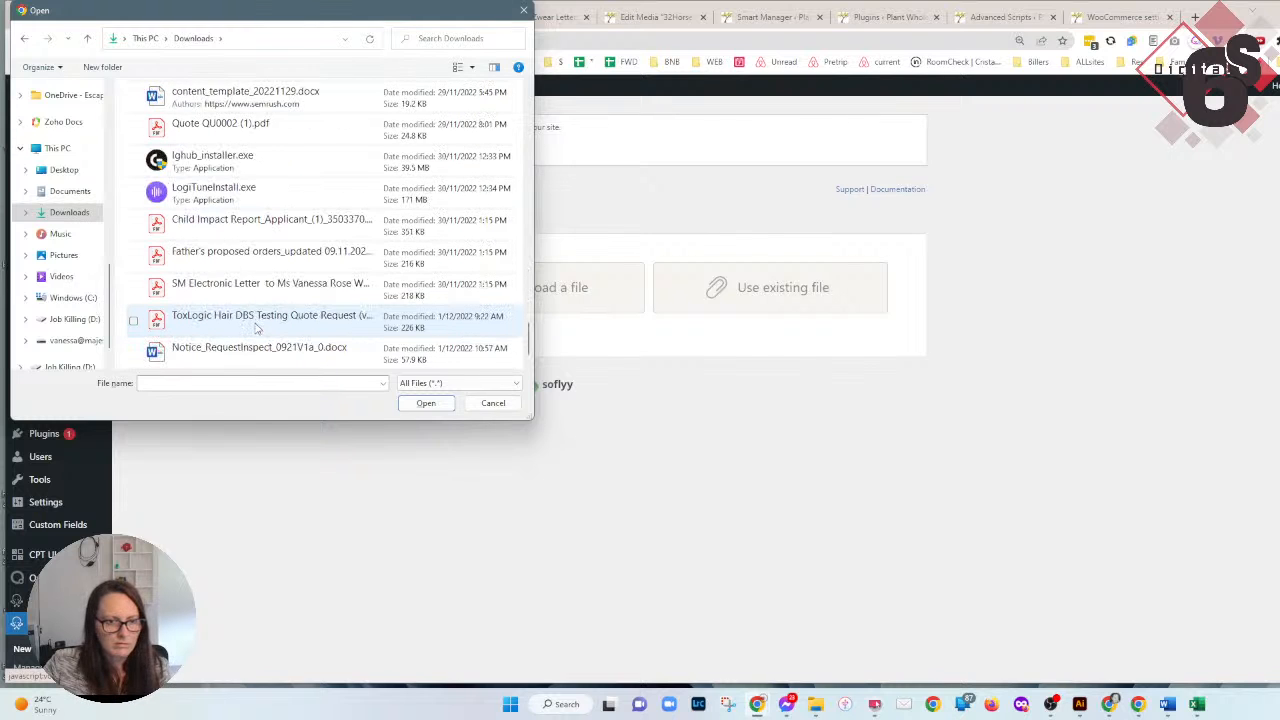
{"action": "scroll", "coordinate": [257, 329], "scroll_direction": "down", "scroll_amount": 1}
{"action": "scroll", "coordinate": [251, 318], "scroll_direction": "up", "scroll_amount": 6}
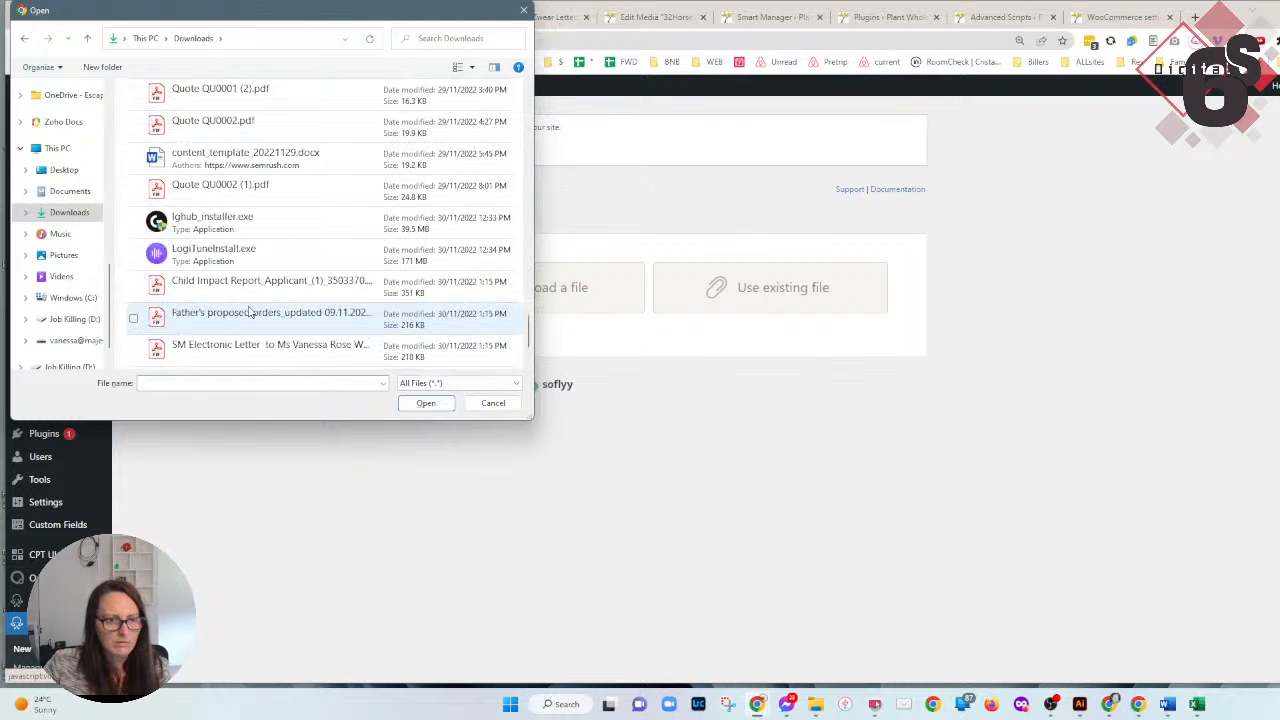
{"action": "scroll", "coordinate": [249, 313], "scroll_direction": "up", "scroll_amount": 3}
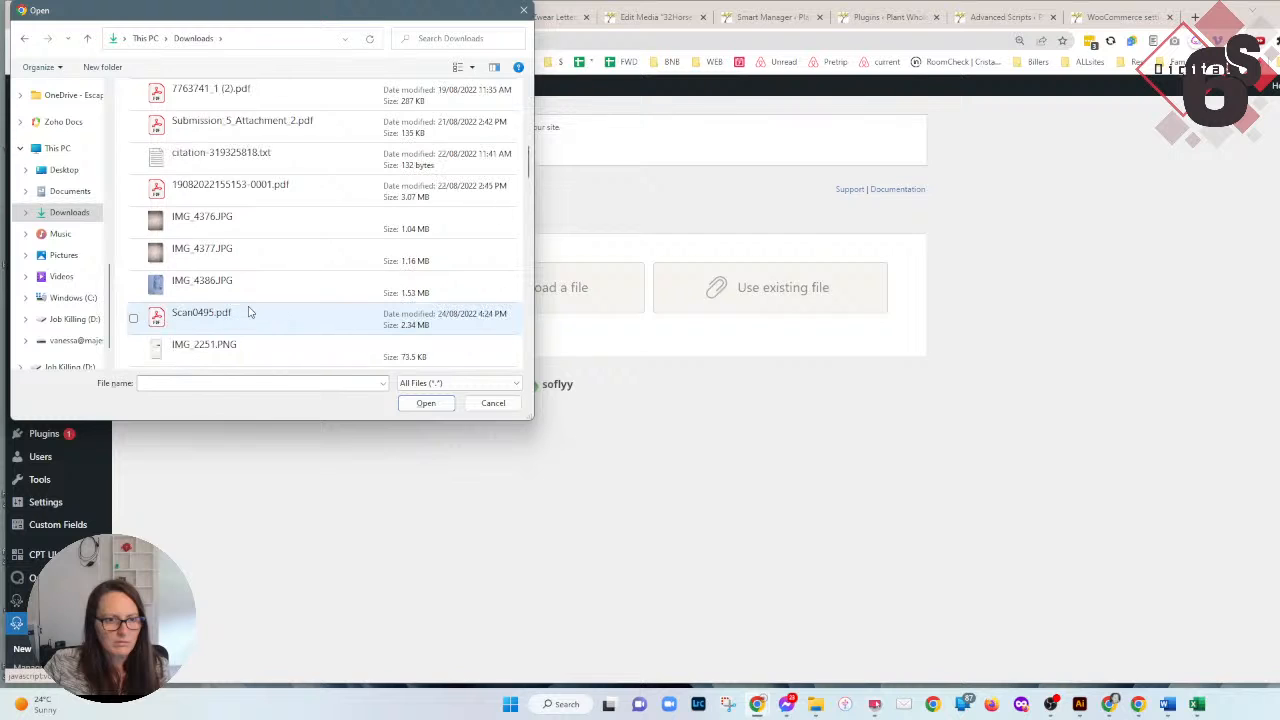
{"action": "scroll", "coordinate": [249, 313], "scroll_direction": "up", "scroll_amount": 8}
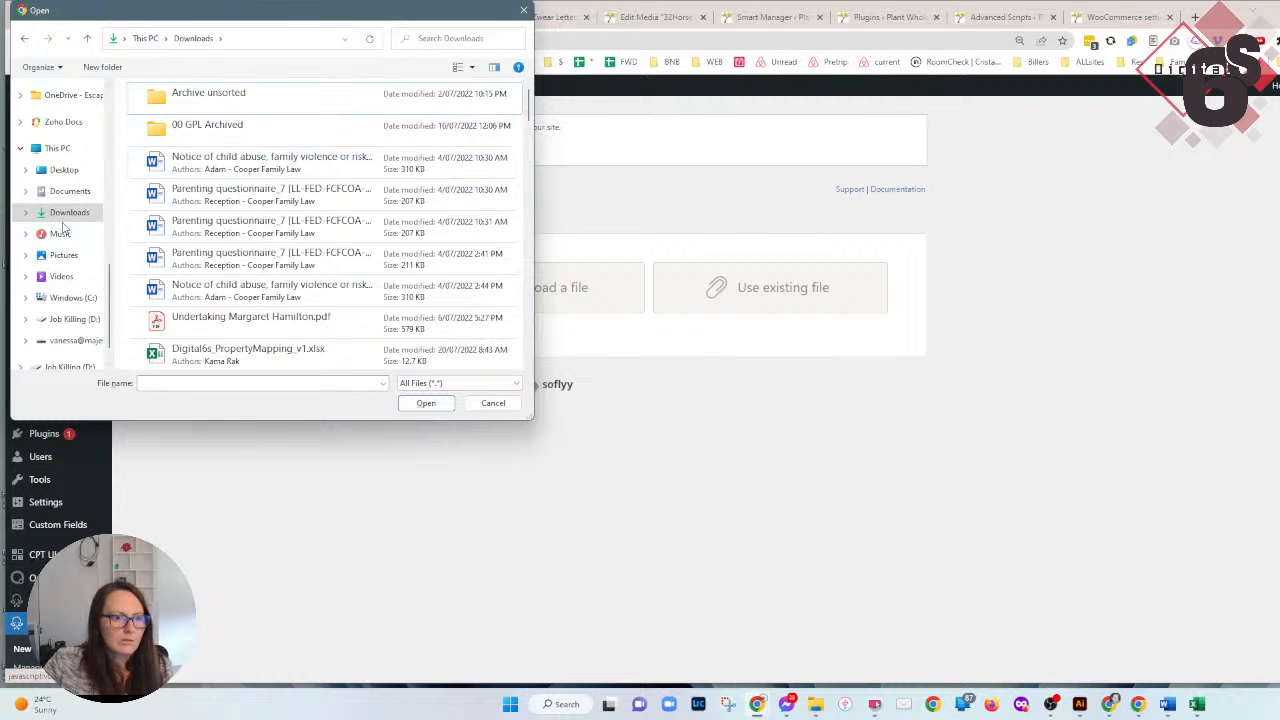
Check the Documents folder for the exported CSV, and cancel choosing a file to upload.
{"action": "left_click", "coordinate": [66, 191]}
{"action": "scroll", "coordinate": [323, 242], "scroll_direction": "down", "scroll_amount": 1}
{"action": "scroll", "coordinate": [323, 242], "scroll_direction": "up", "scroll_amount": 2}
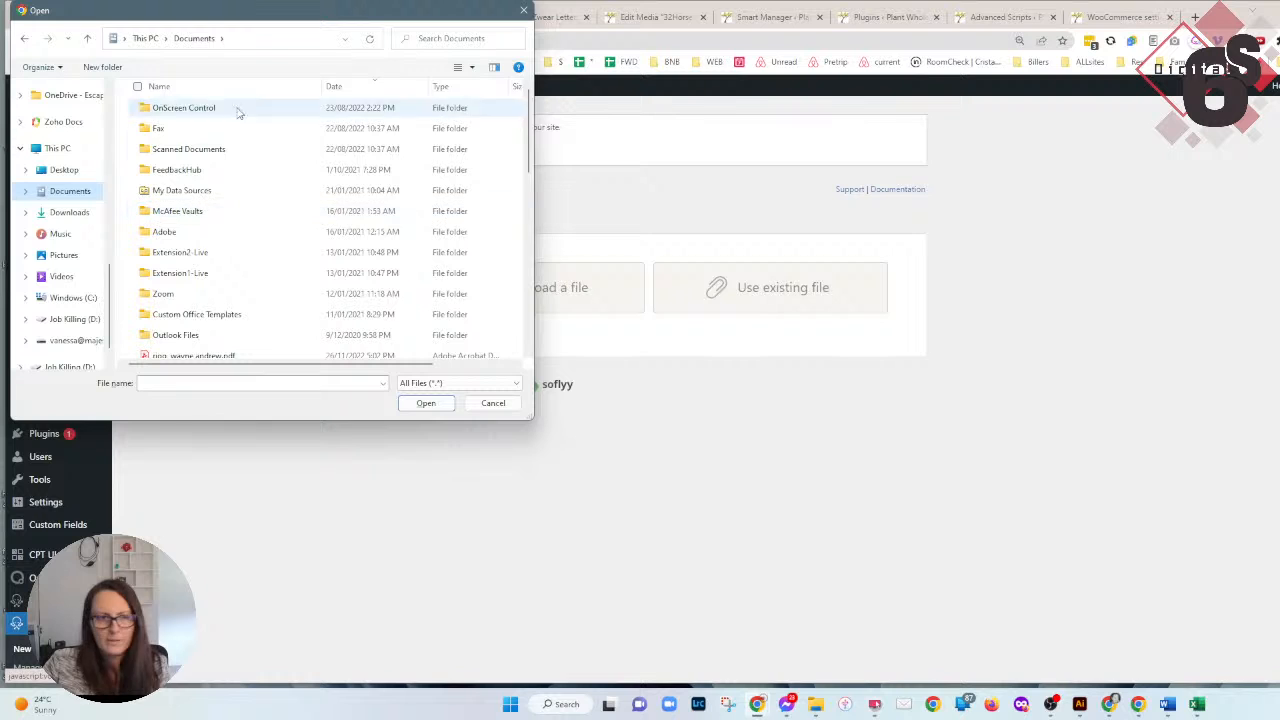
{"action": "left_click", "coordinate": [493, 403]}
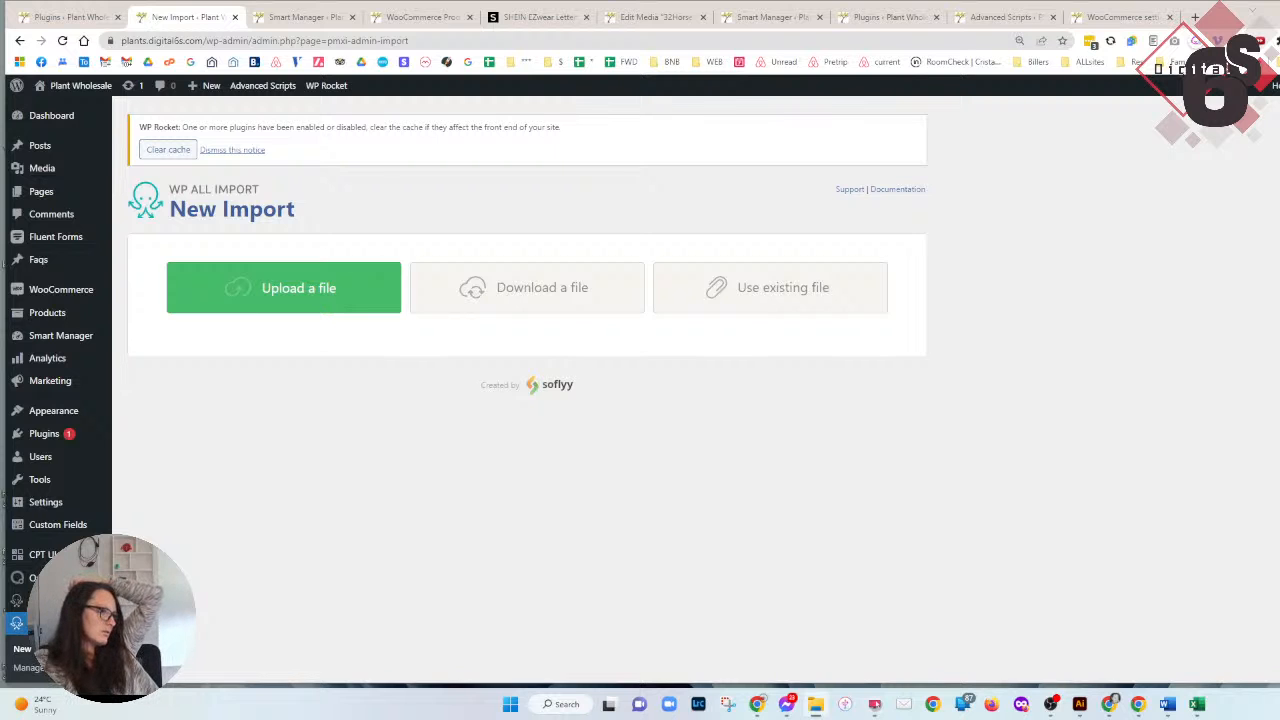
Dismiss the Save As dialog without saving, and cancel the file move from Downloads to Documents.
{"action": "left_click_drag", "start_coordinate": [2, 160], "coordinate": [328, 293]}
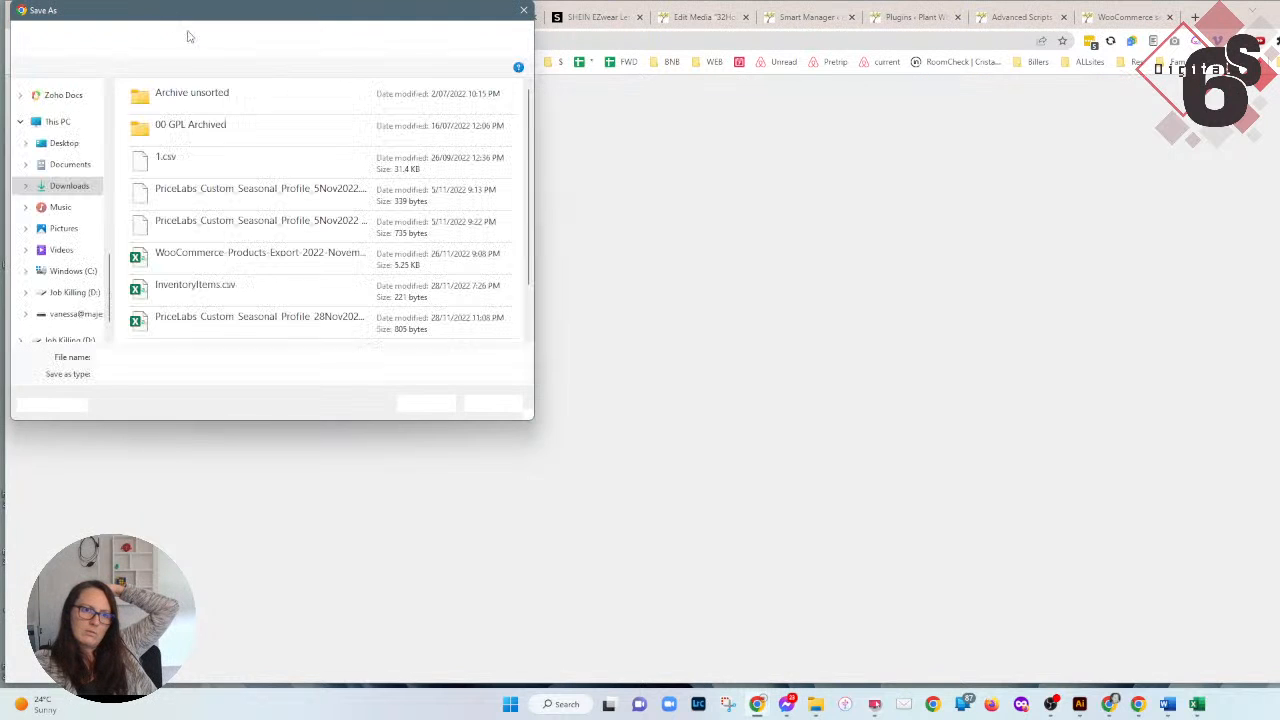
{"action": "left_click", "coordinate": [523, 11]}
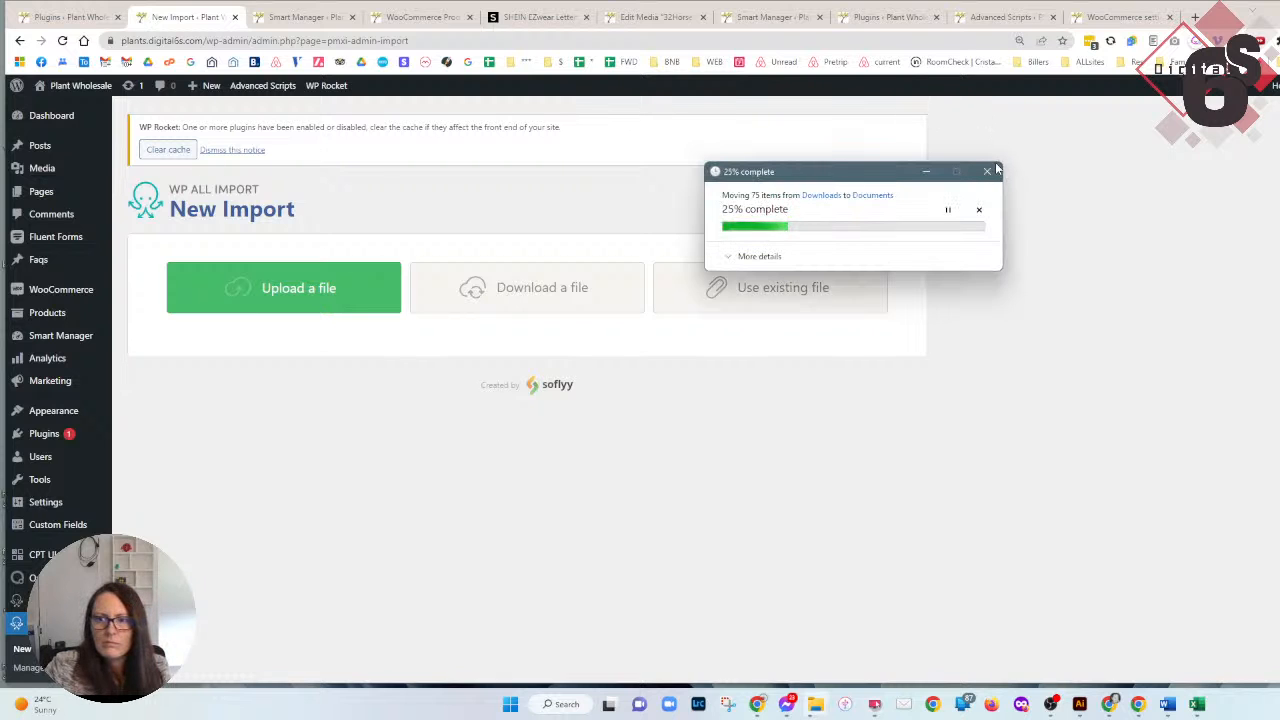
{"action": "left_click", "coordinate": [988, 173]}
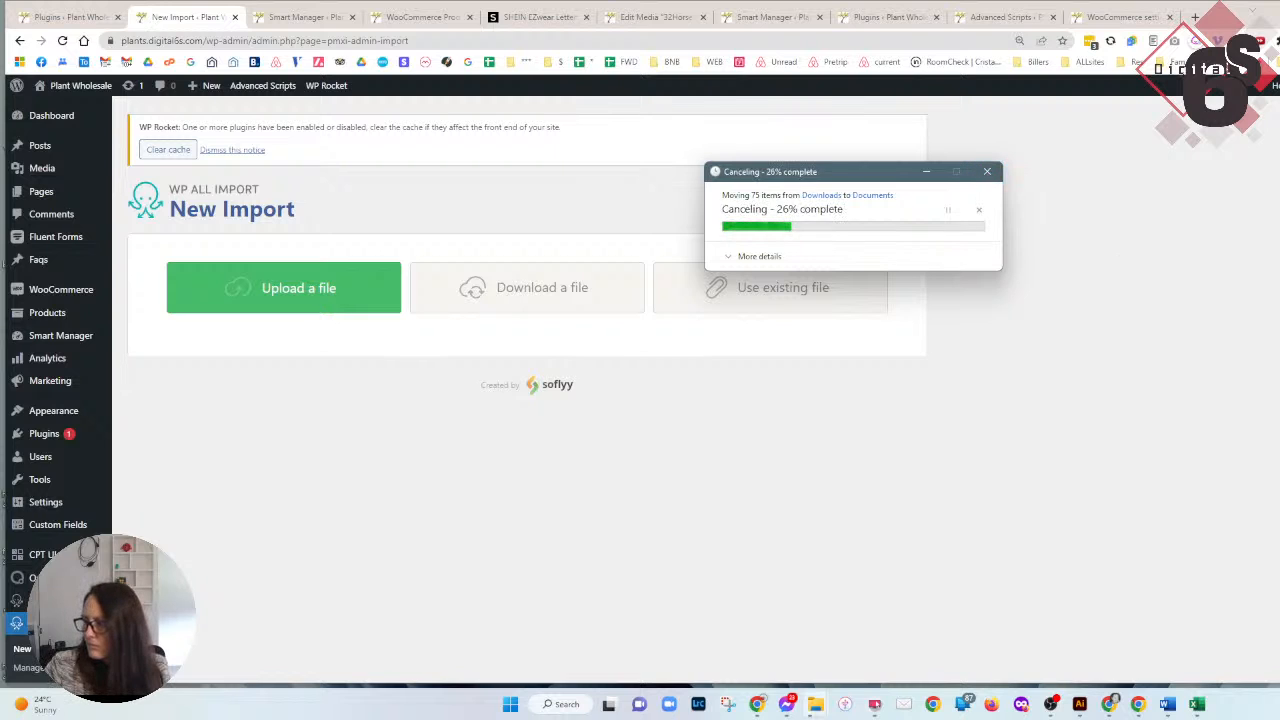